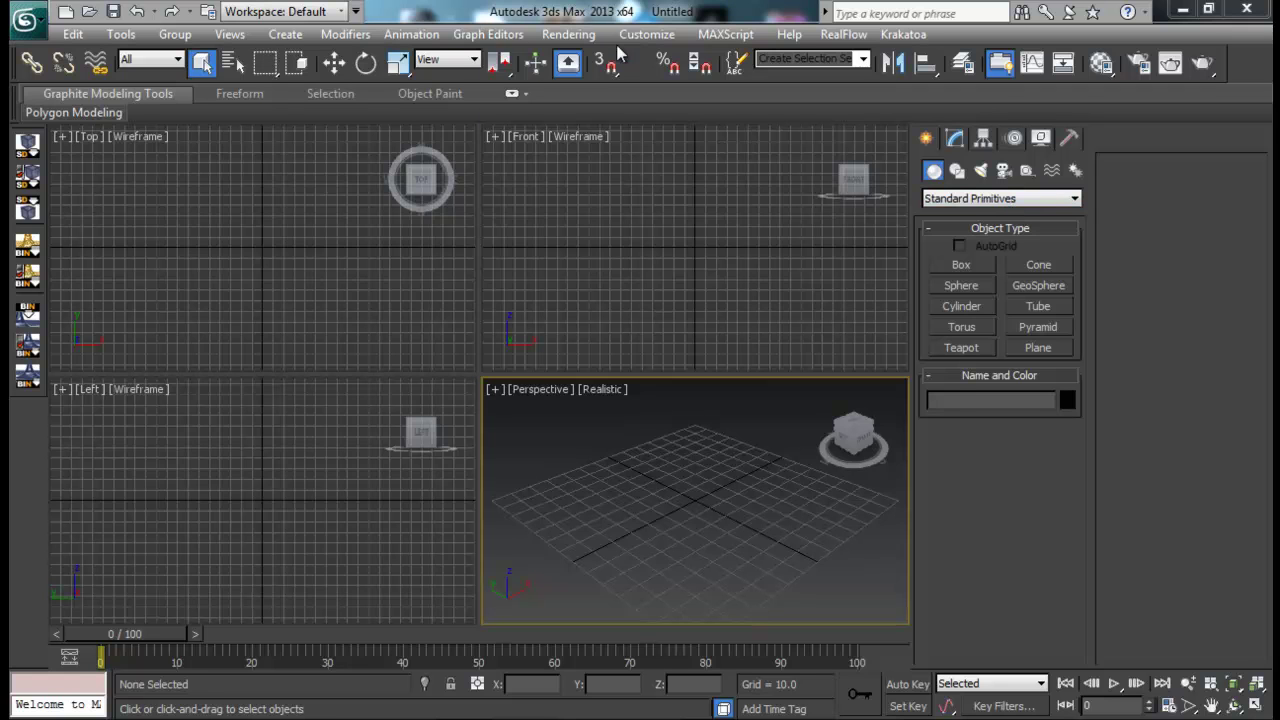
left_click(995, 198)
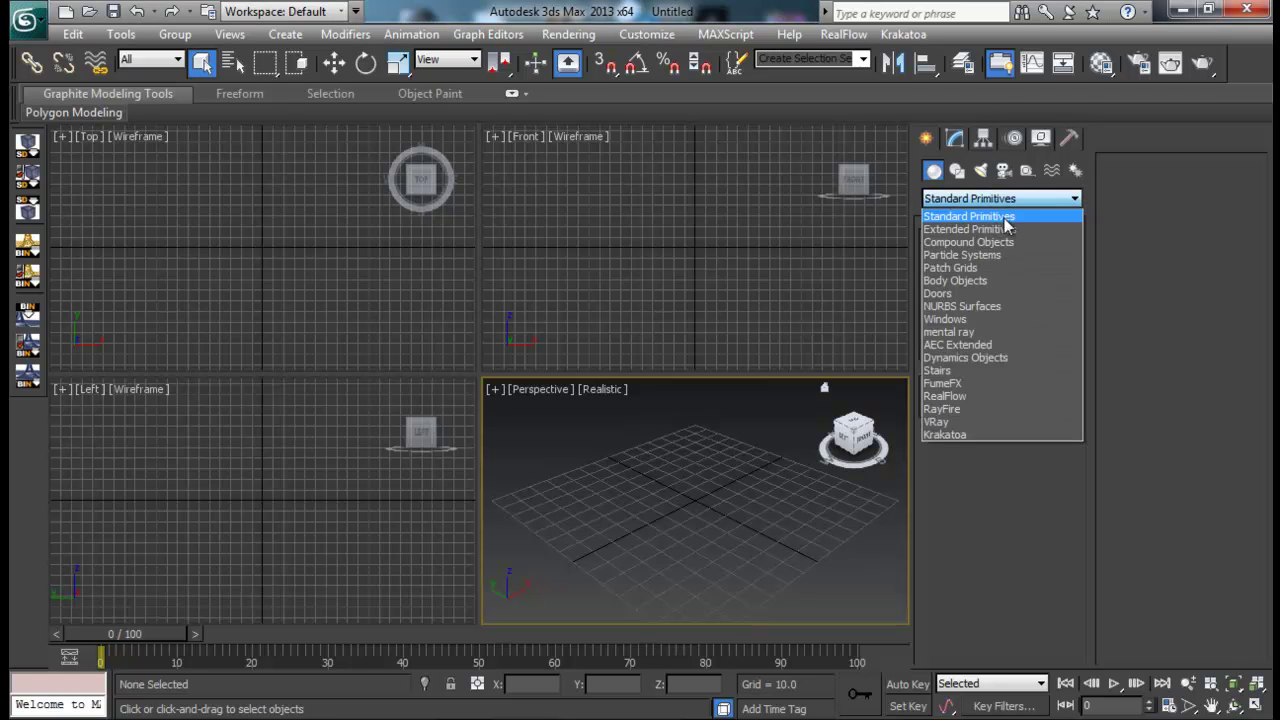
left_click(760, 297)
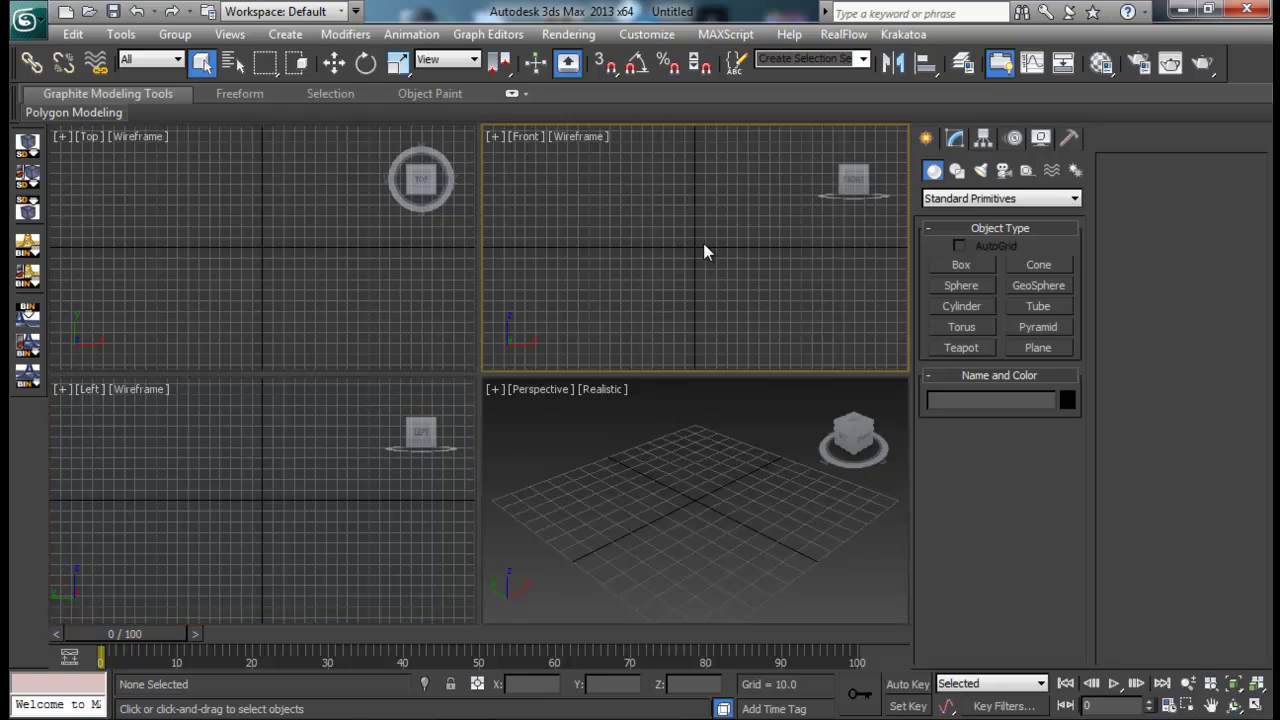
left_click(320, 451)
left_click(329, 309)
left_click(606, 300)
left_click(629, 493)
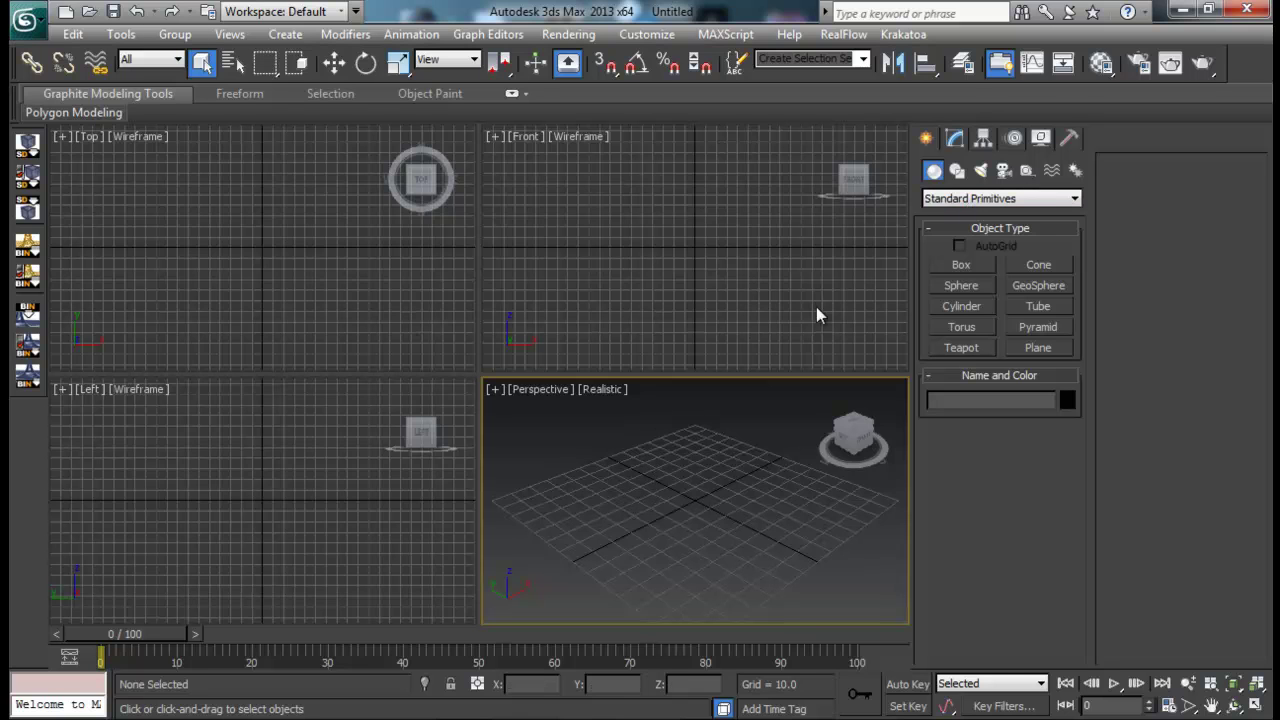
Draw a PF Source particle emitter about 45 by 49 units at the centre of the perspective grid.
left_click(976, 213)
left_click(970, 253)
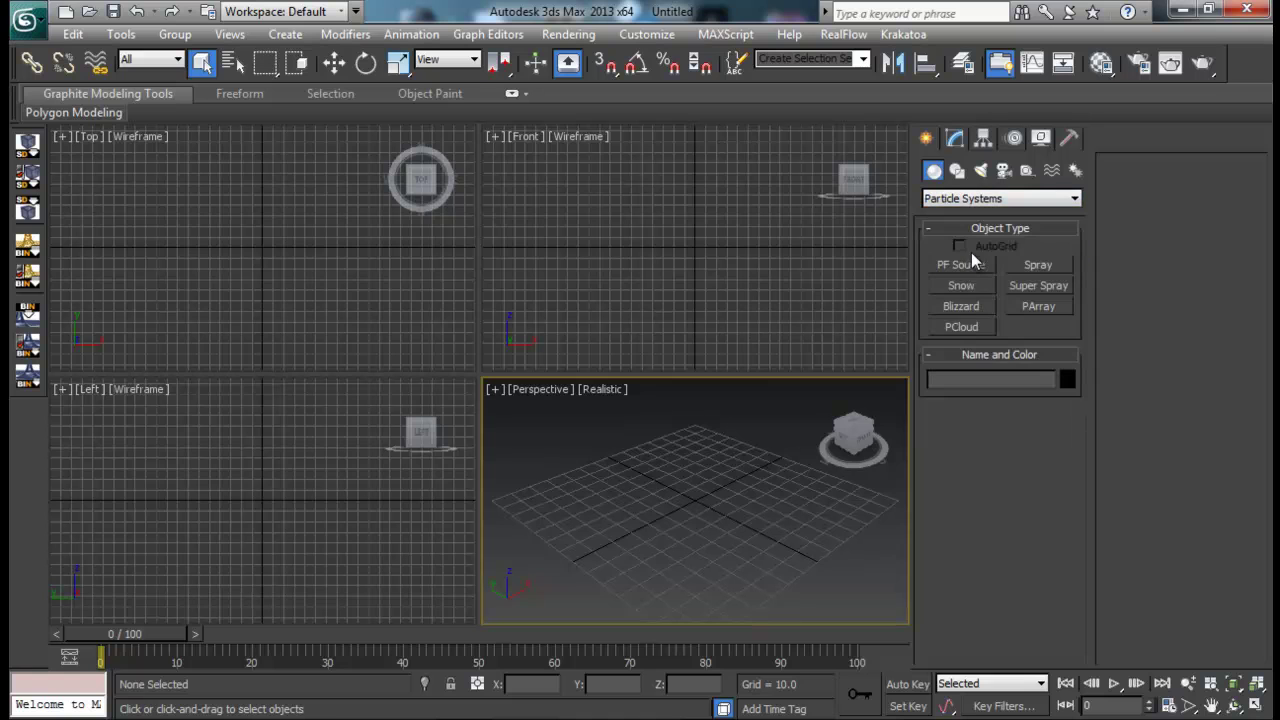
left_click(961, 265)
left_click_drag(693, 492, 688, 545)
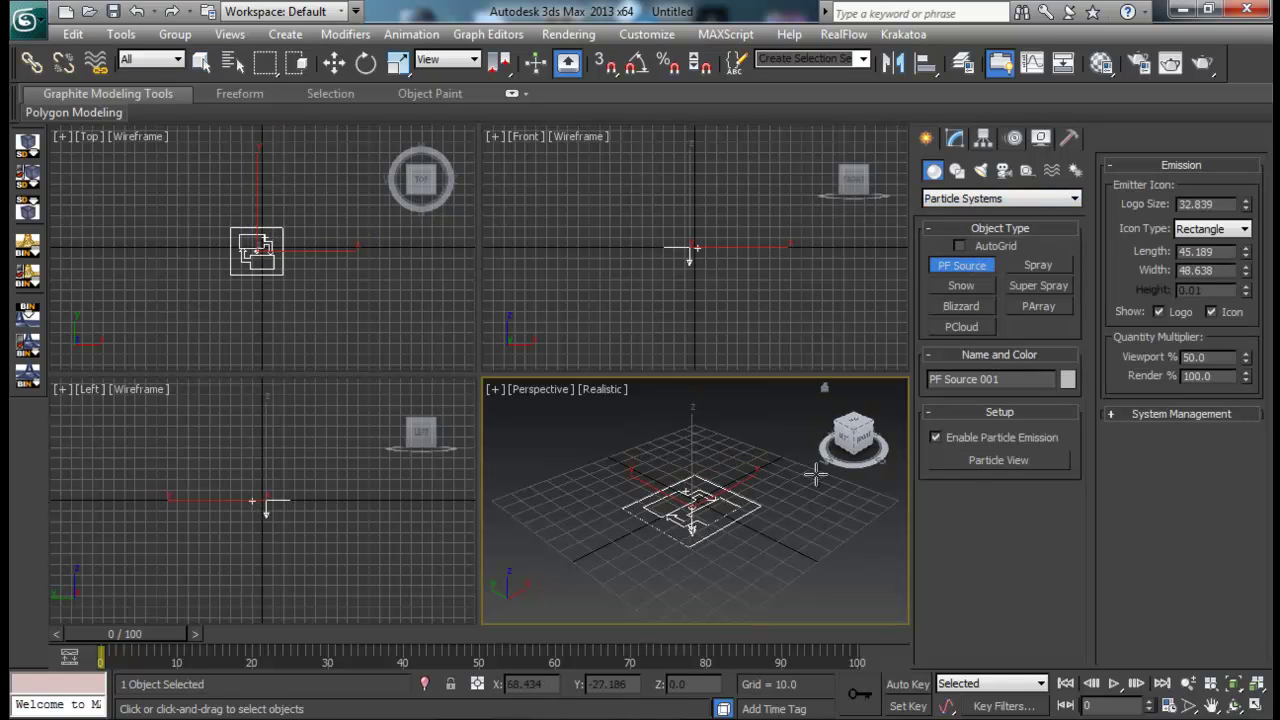
Open Particle View from the emitter's setup, move the window aside and delete the emitter from the scene.
left_click(1010, 462)
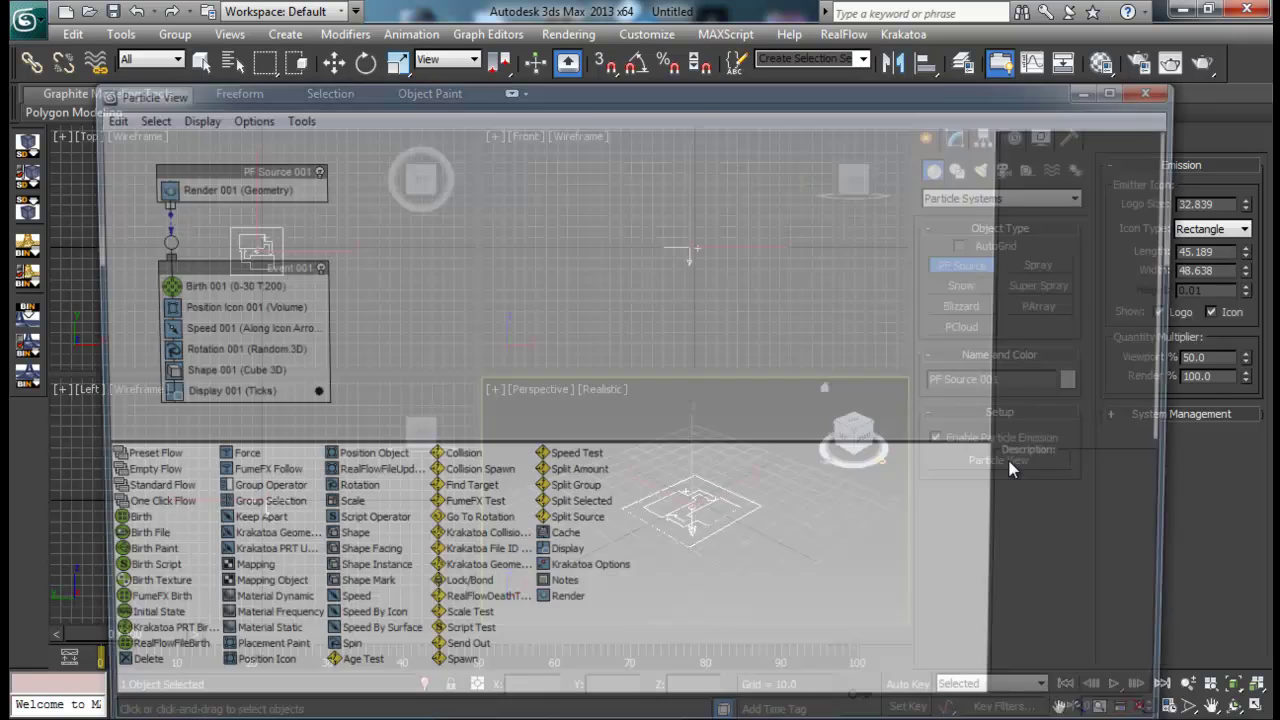
left_click_drag(663, 94, 733, 82)
left_click_drag(1260, 74, 672, 74)
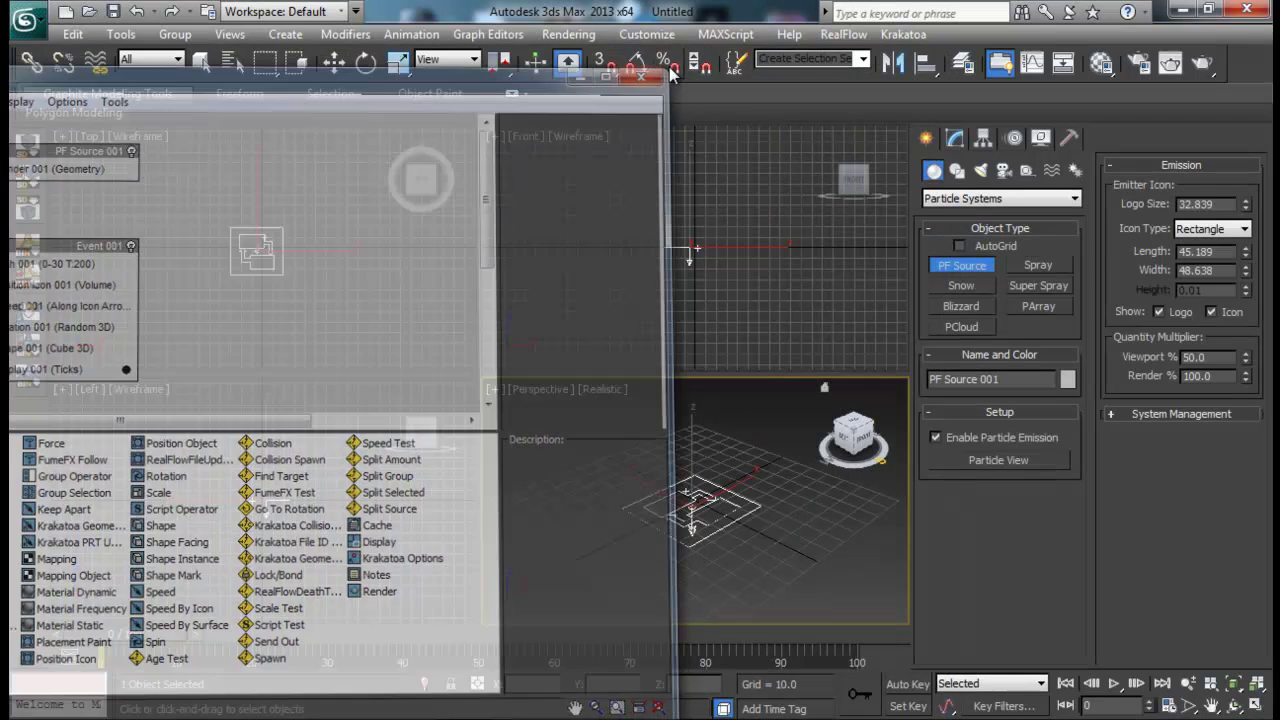
key("q")
key("Delete")
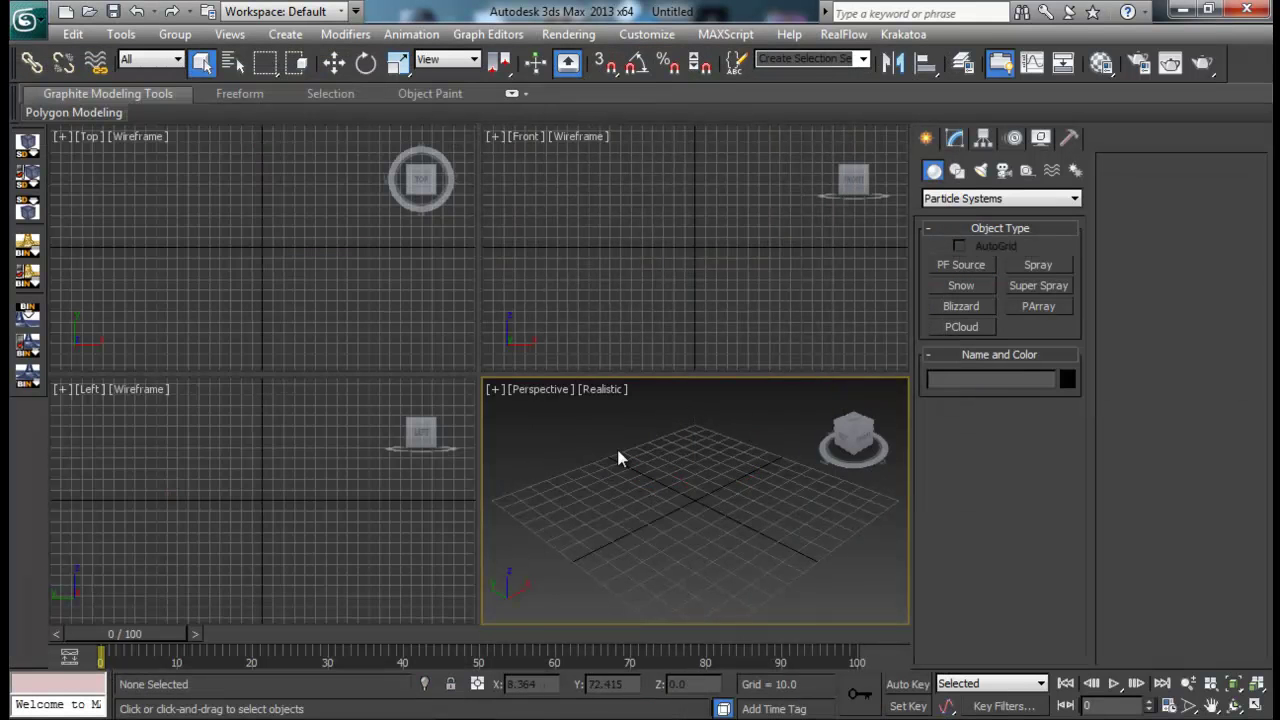
Draw another particle flow source in the perspective view and delete it again.
left_click(285, 34)
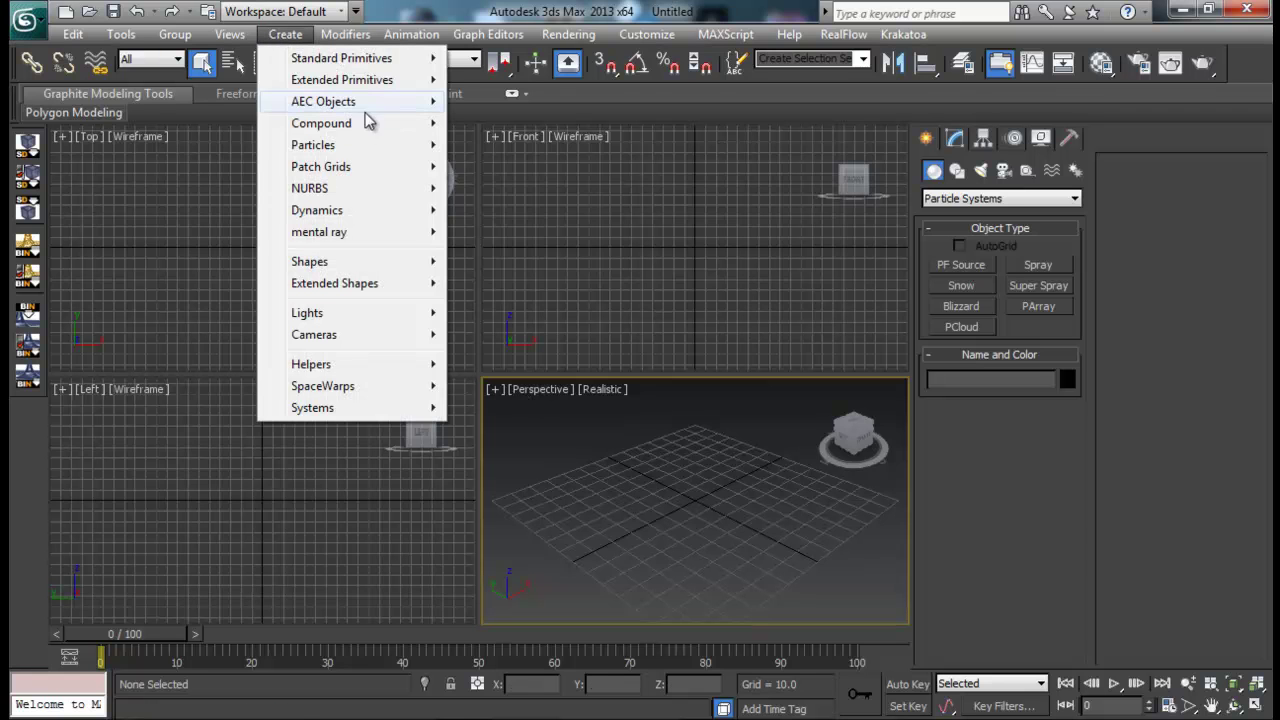
mouse_move(356, 146)
left_click(553, 150)
left_click_drag(706, 470, 760, 555)
key("q")
key("ctrl+a")
key("Delete")
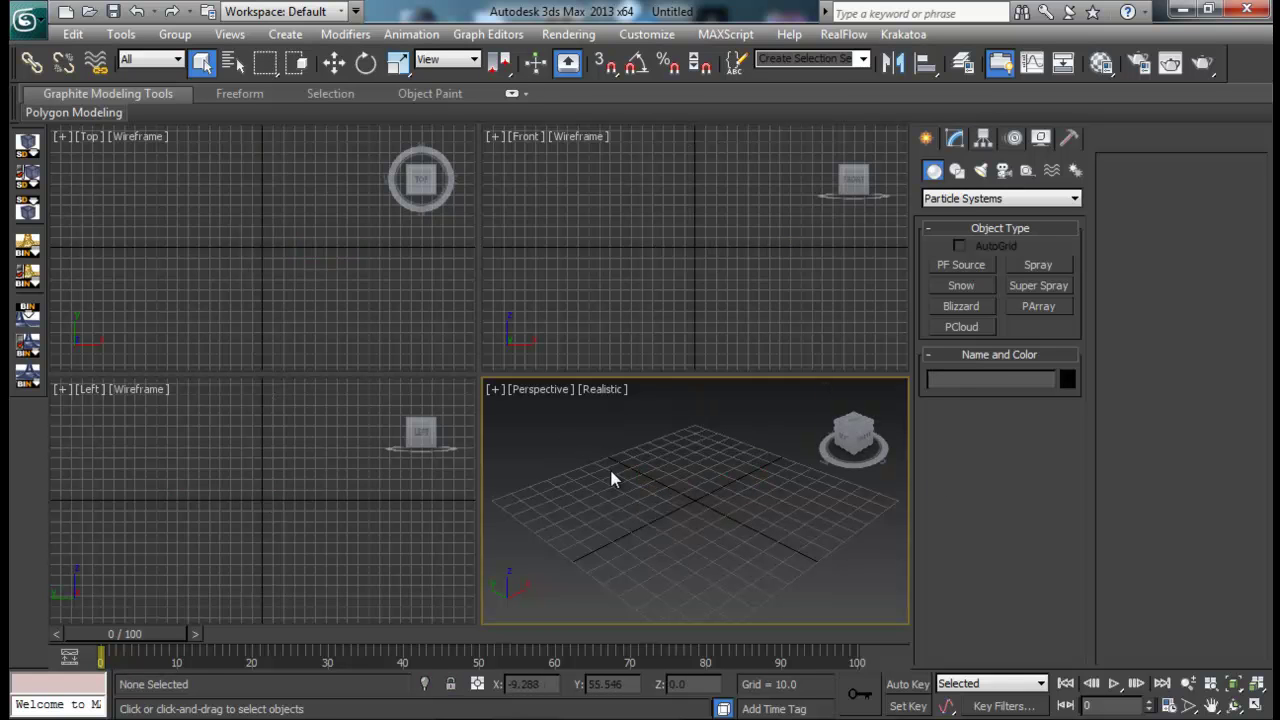
Open Particle View and delete all the leftover events from the two removed sources.
key("6")
left_click_drag(410, 57, 672, 50)
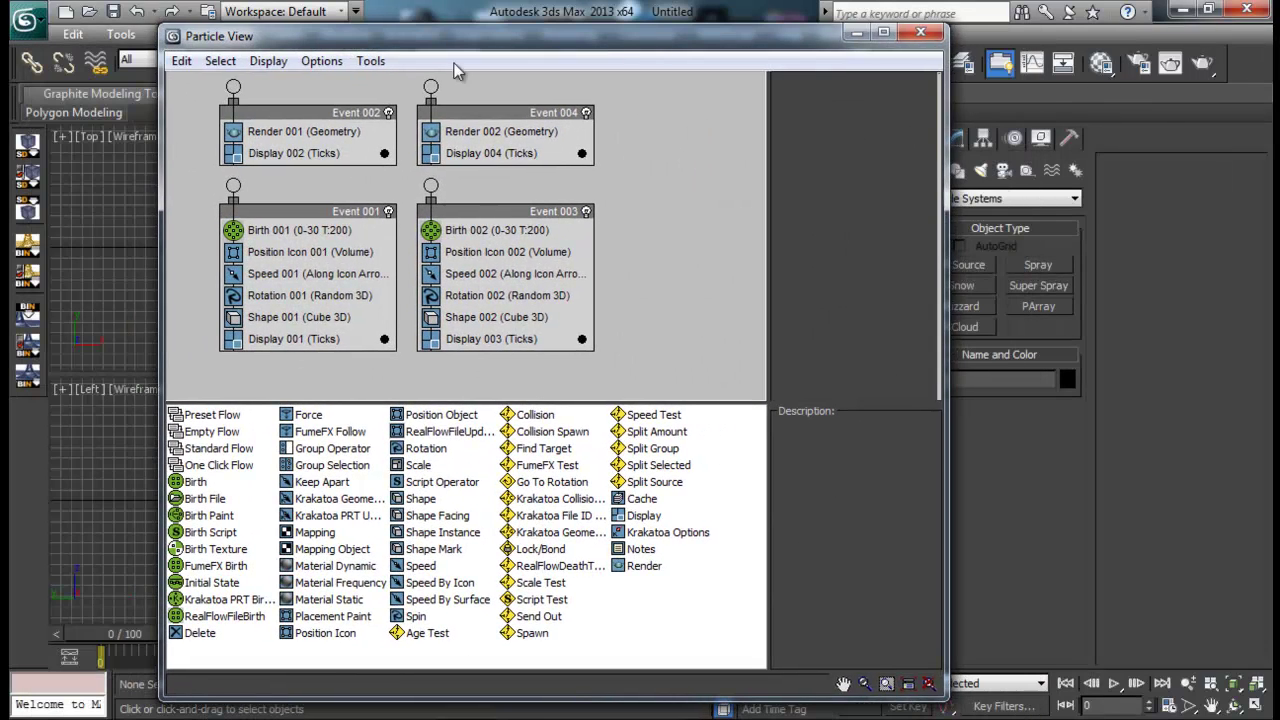
left_click(181, 61)
left_click(590, 222)
left_click_drag(592, 117, 200, 345)
left_click_drag(692, 111, 210, 369)
key("Delete")
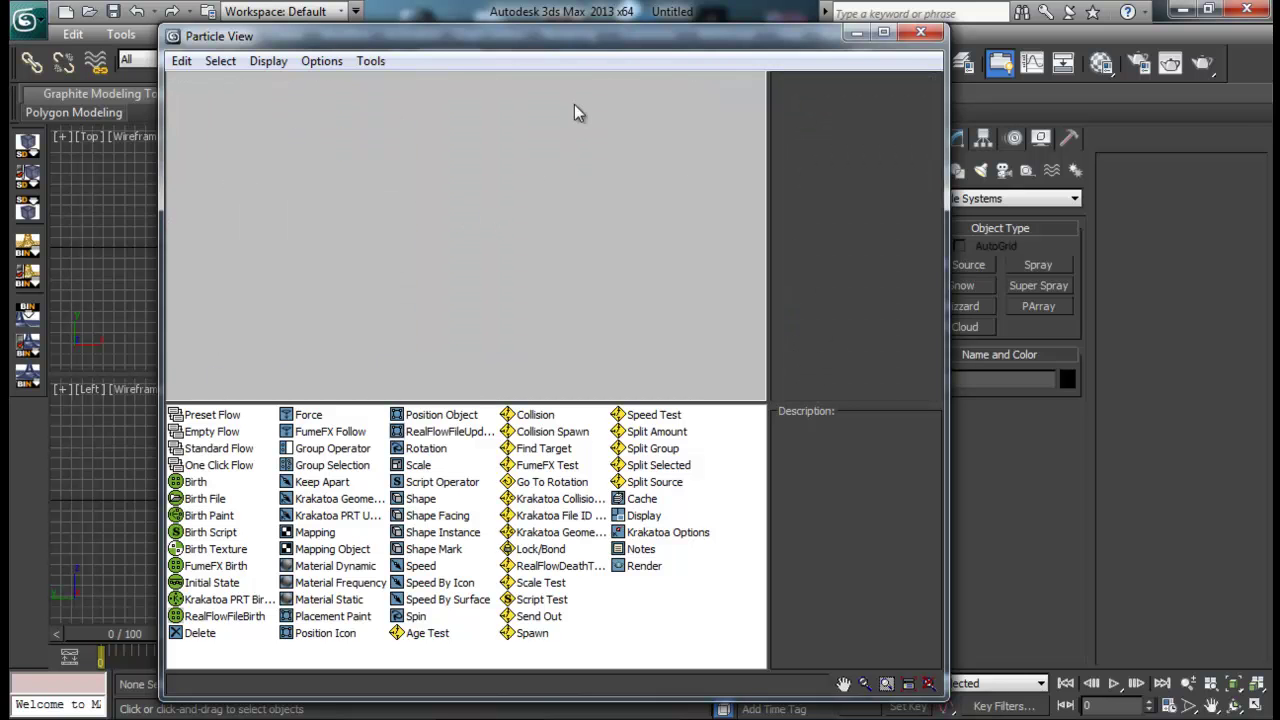
Add a Standard Flow to the empty event display in Particle View, keeping the perspective view in sight.
left_click_drag(612, 52, 813, 95)
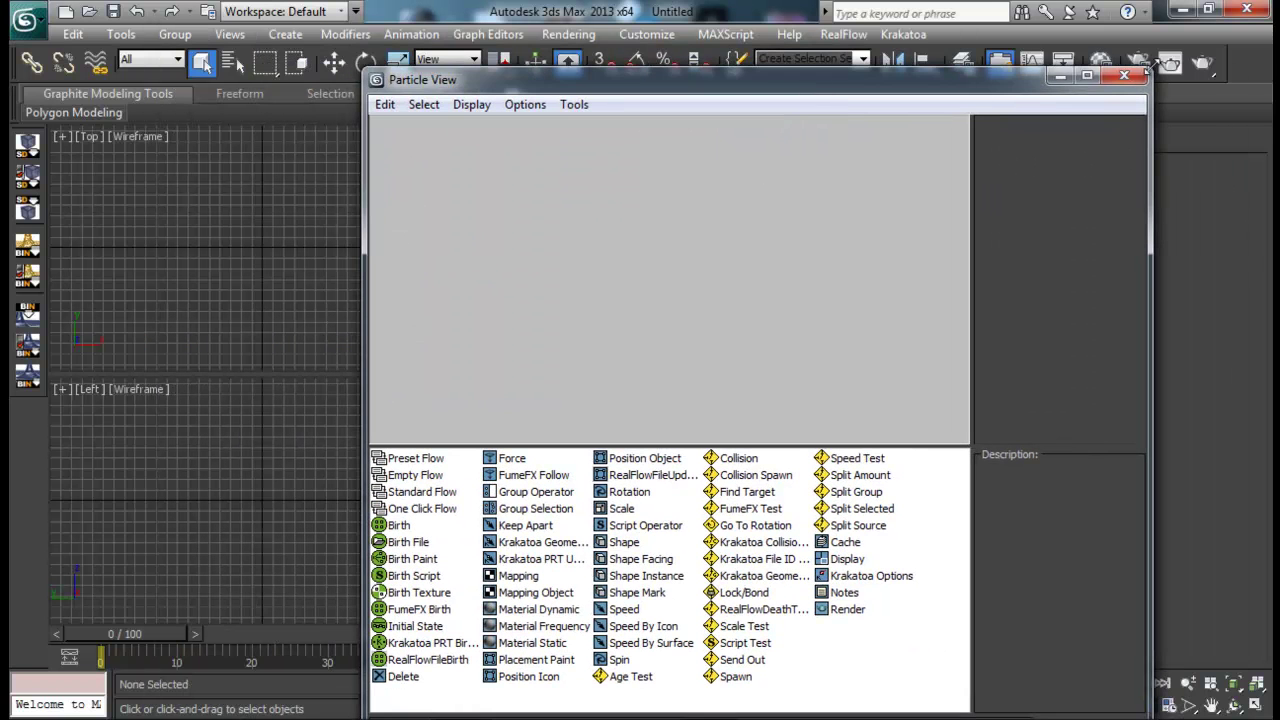
left_click_drag(1003, 83, 542, 50)
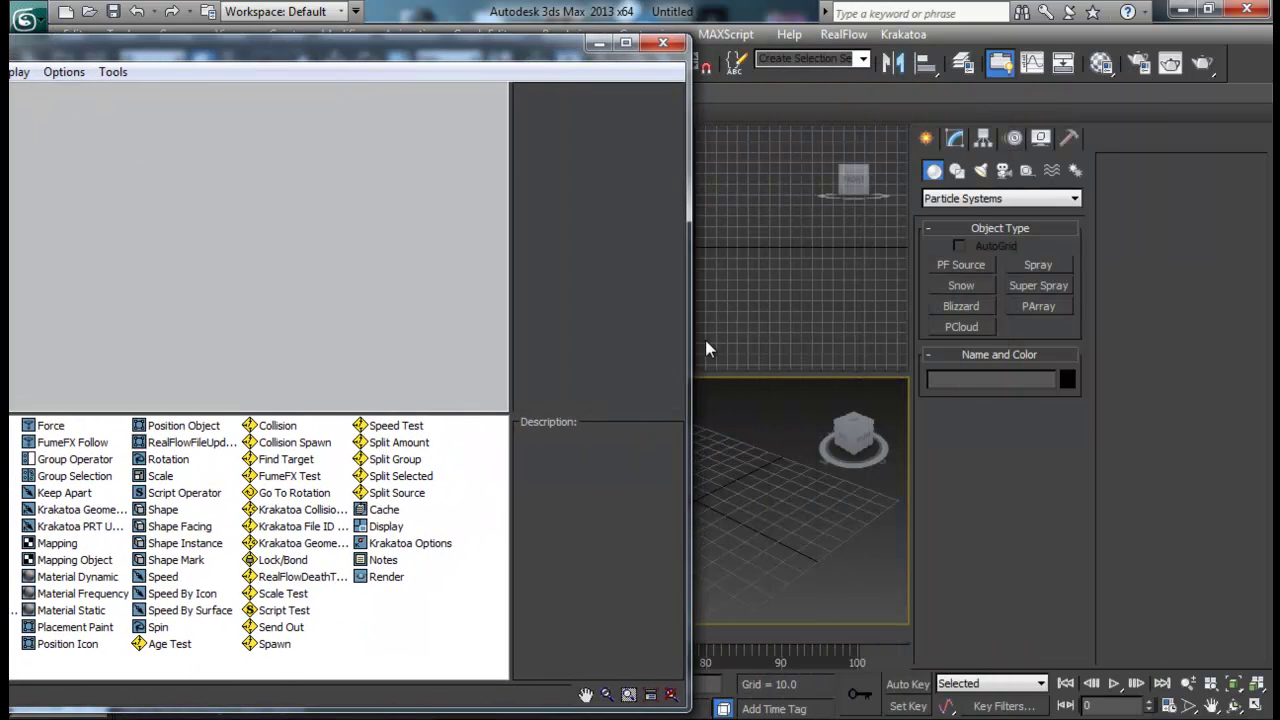
left_click_drag(290, 48, 439, 34)
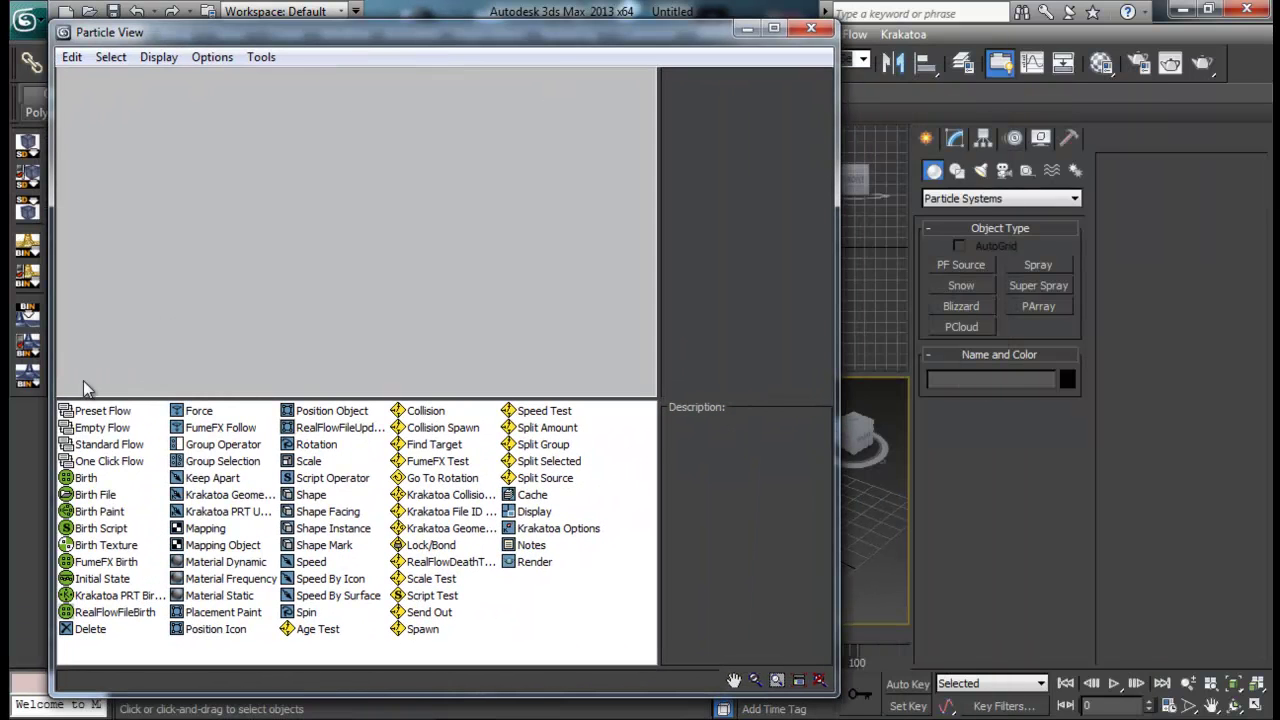
left_click_drag(100, 446, 175, 195)
left_click_drag(490, 34, 254, 41)
middle_click_drag(726, 568, 819, 493, "alt")
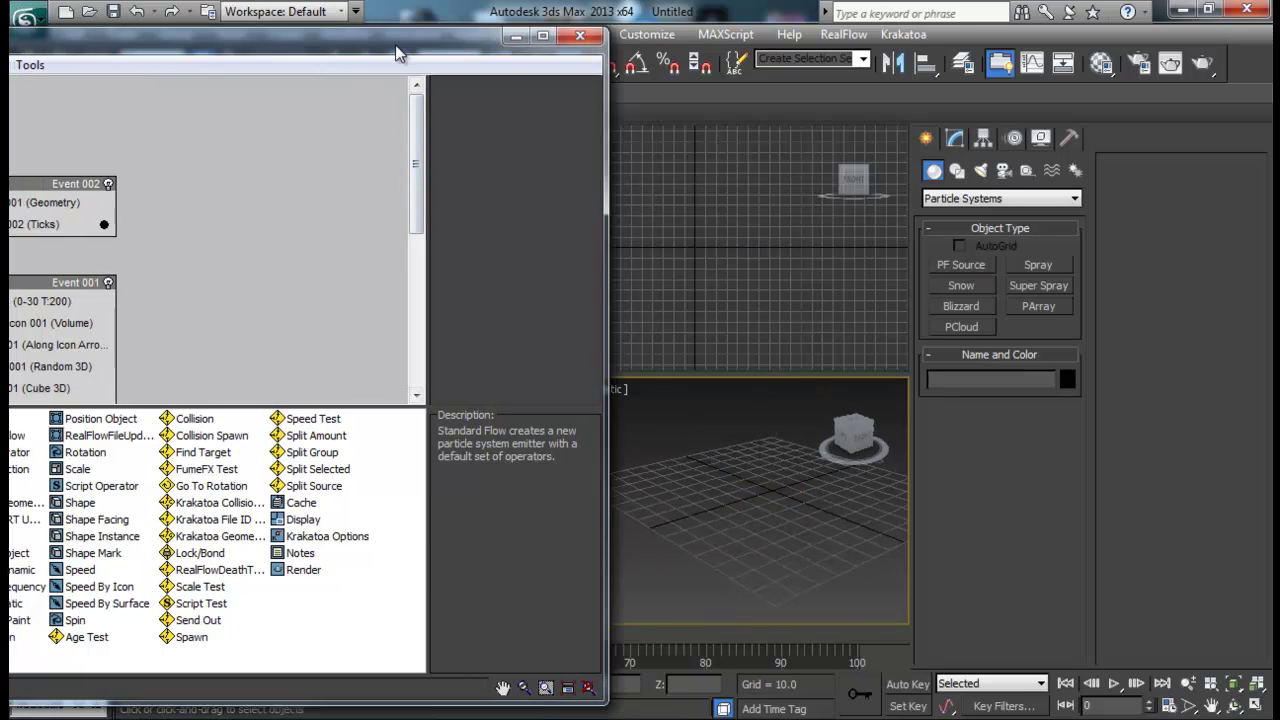
Delete all remaining events of the Standard Flow from the Particle View event display.
left_click_drag(208, 35, 441, 57)
left_click_drag(441, 152, 56, 420)
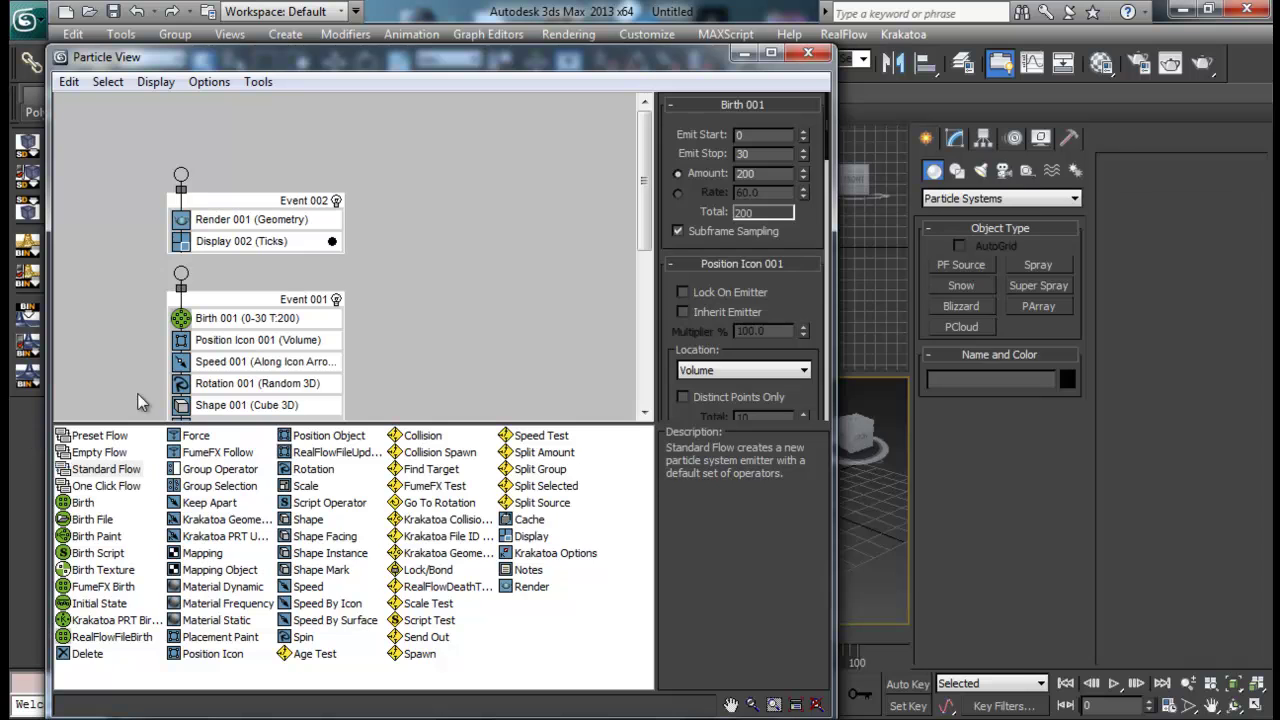
key("Delete")
Examine the Particle View menus and the operator list, reading the descriptions of FumeFX Follow and Rotation.
left_click_drag(497, 66, 641, 42)
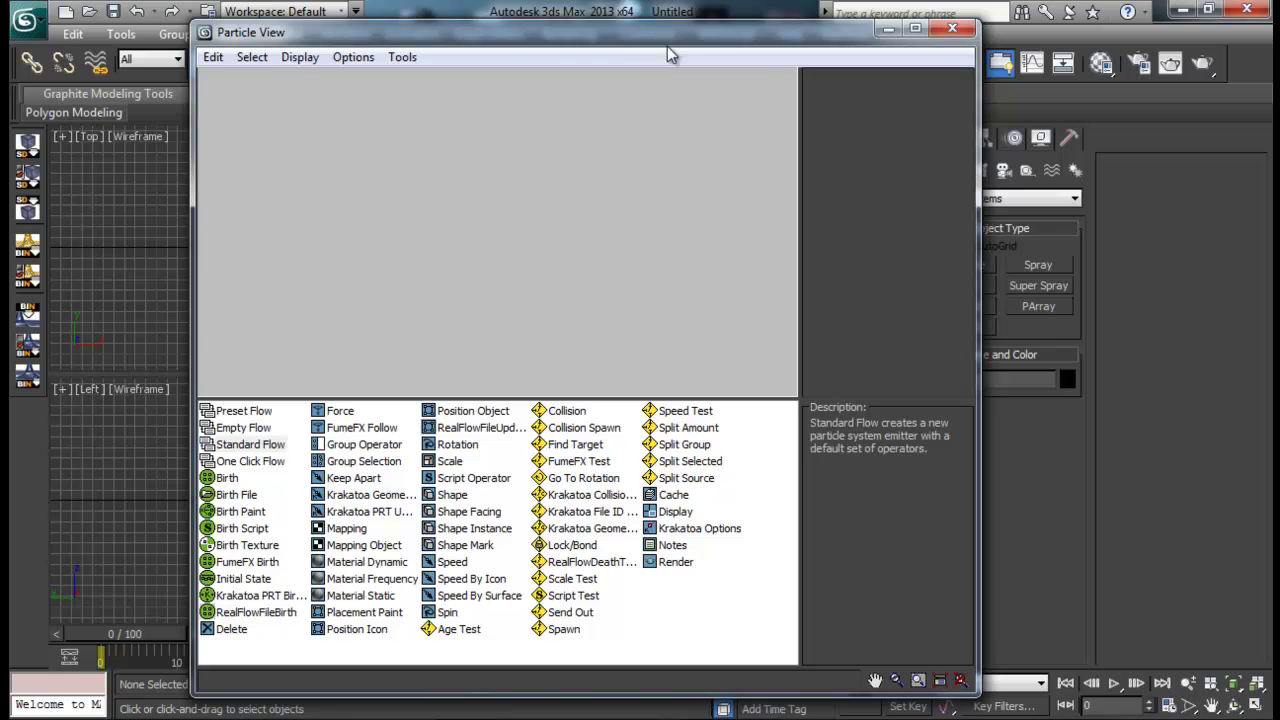
left_click_drag(667, 46, 568, 99)
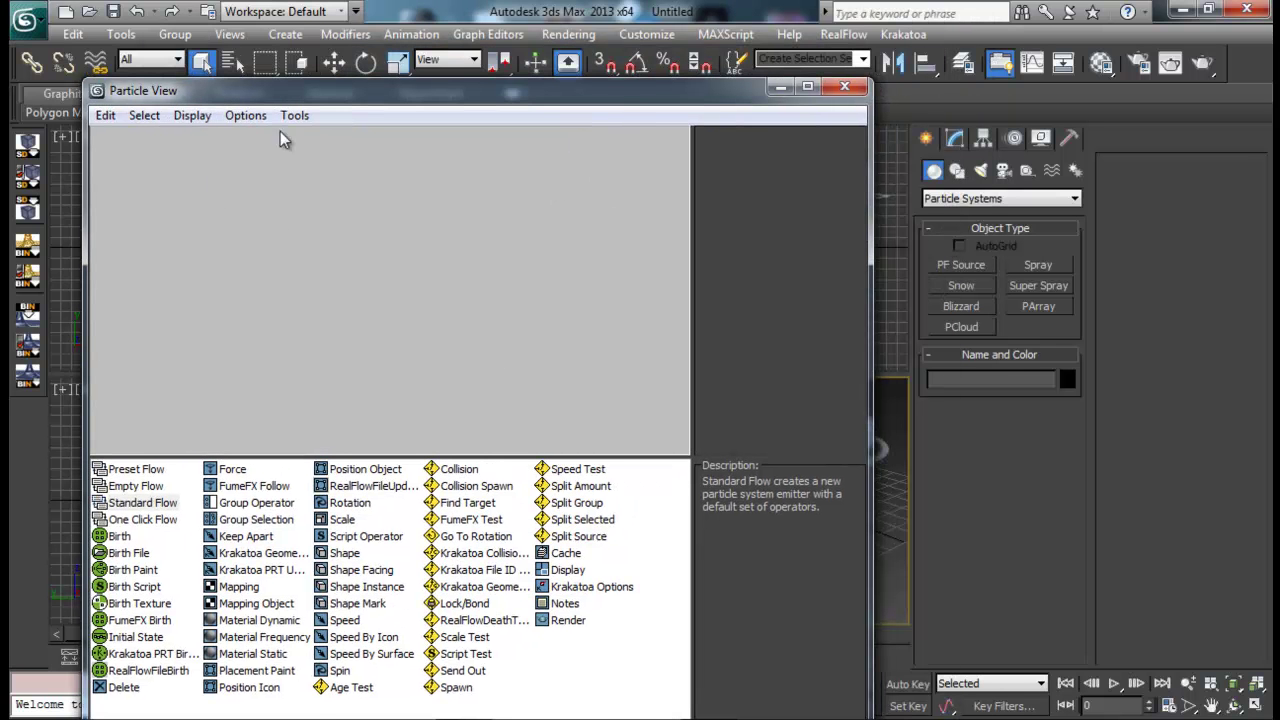
left_click_drag(357, 90, 401, 58)
left_click(142, 84)
mouse_move(248, 84)
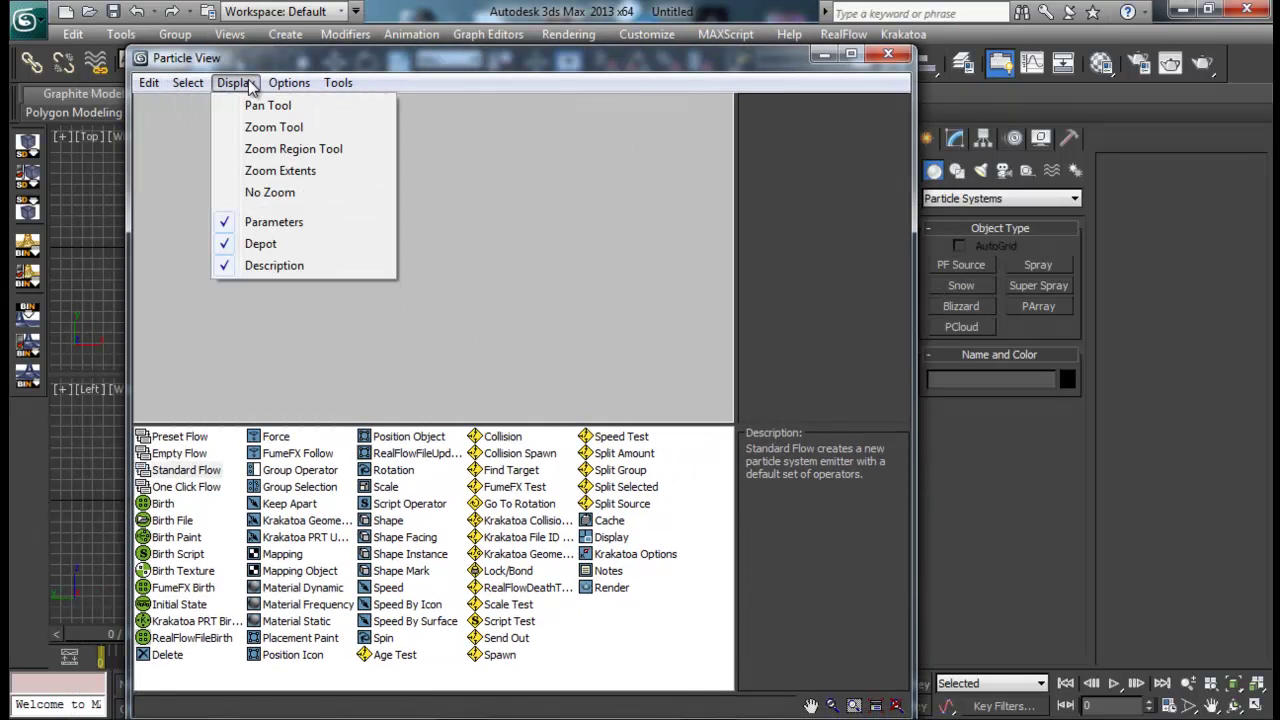
left_click(842, 248)
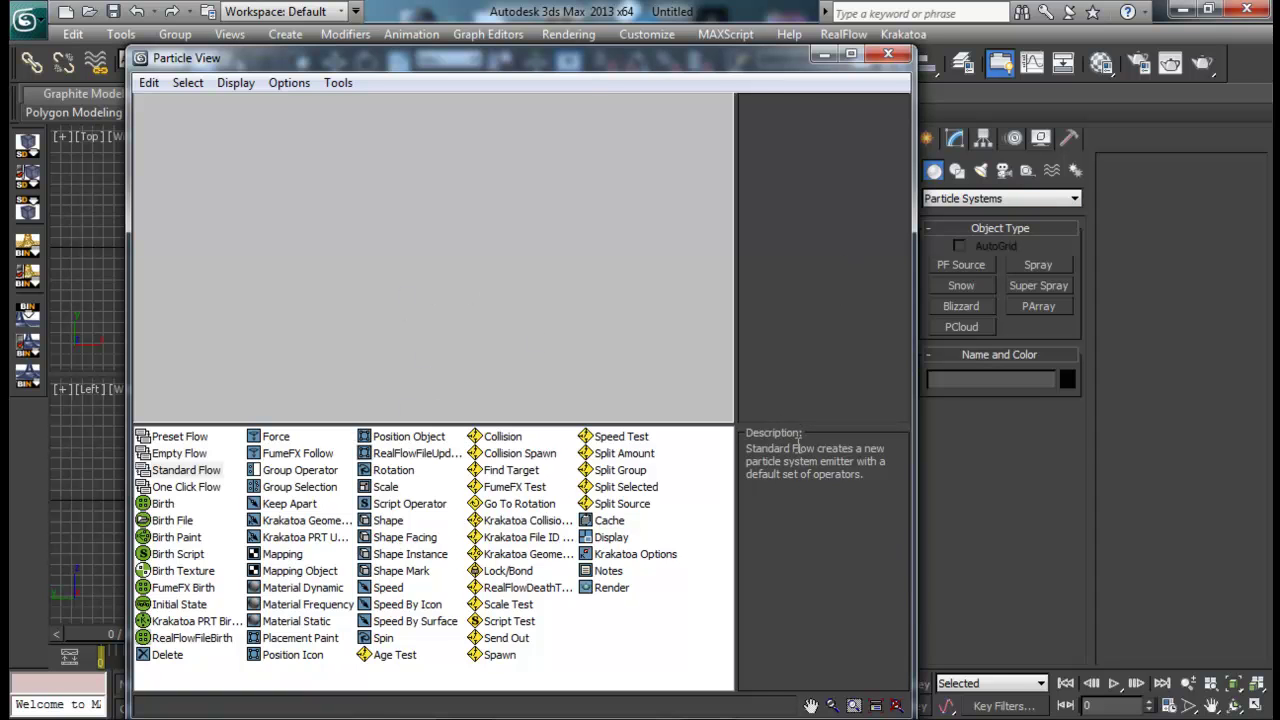
left_click(310, 456)
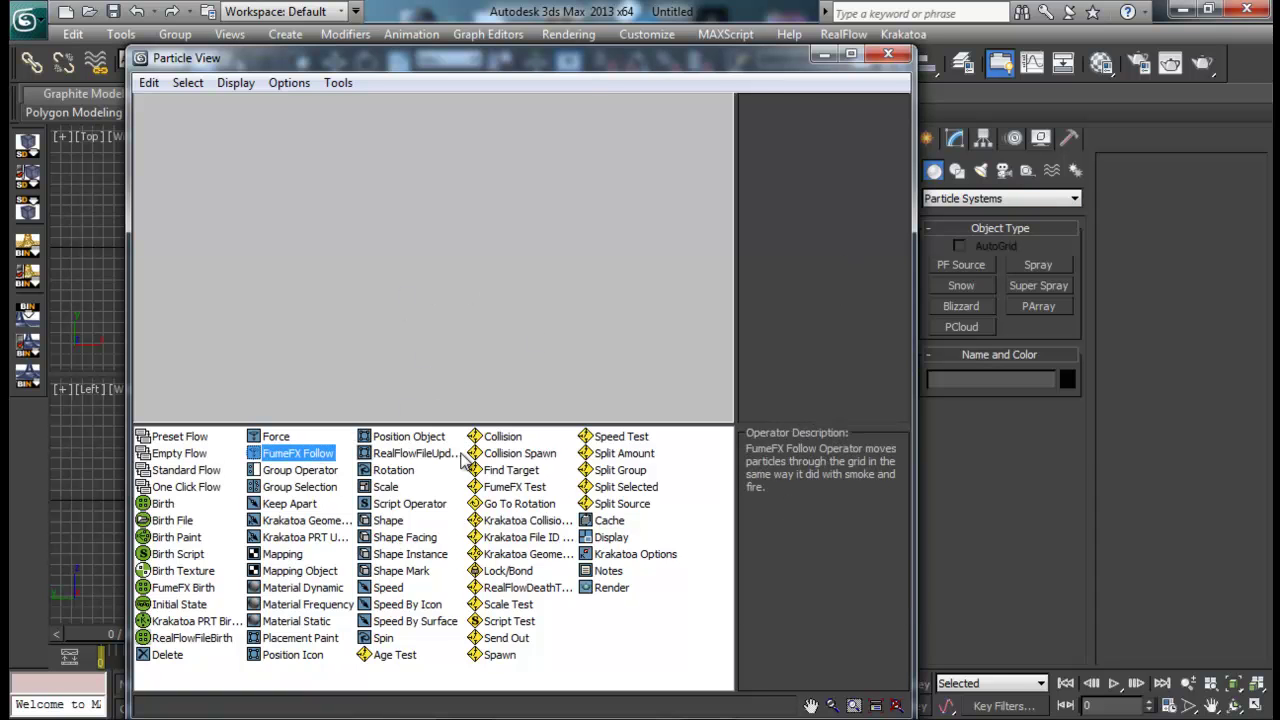
left_click(395, 472)
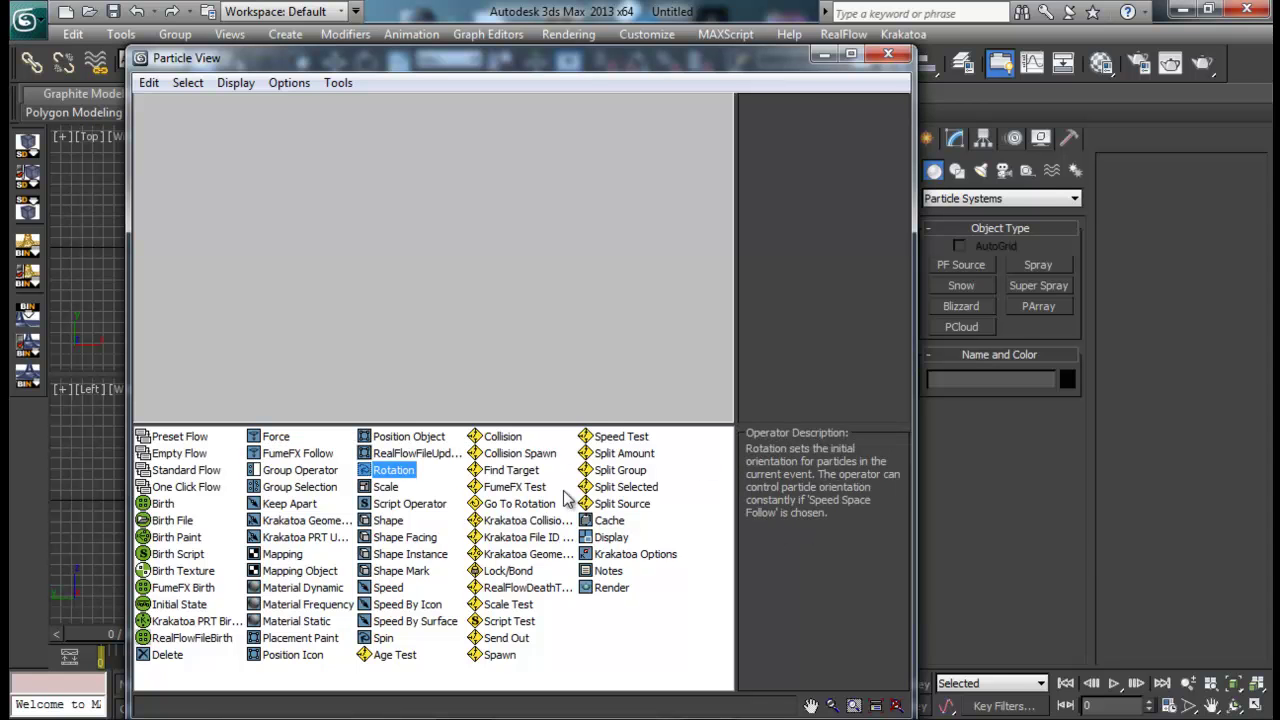
Shrink the Particle View window to uncover the viewport and add a Standard Flow to the event display.
left_click_drag(625, 72, 490, 64)
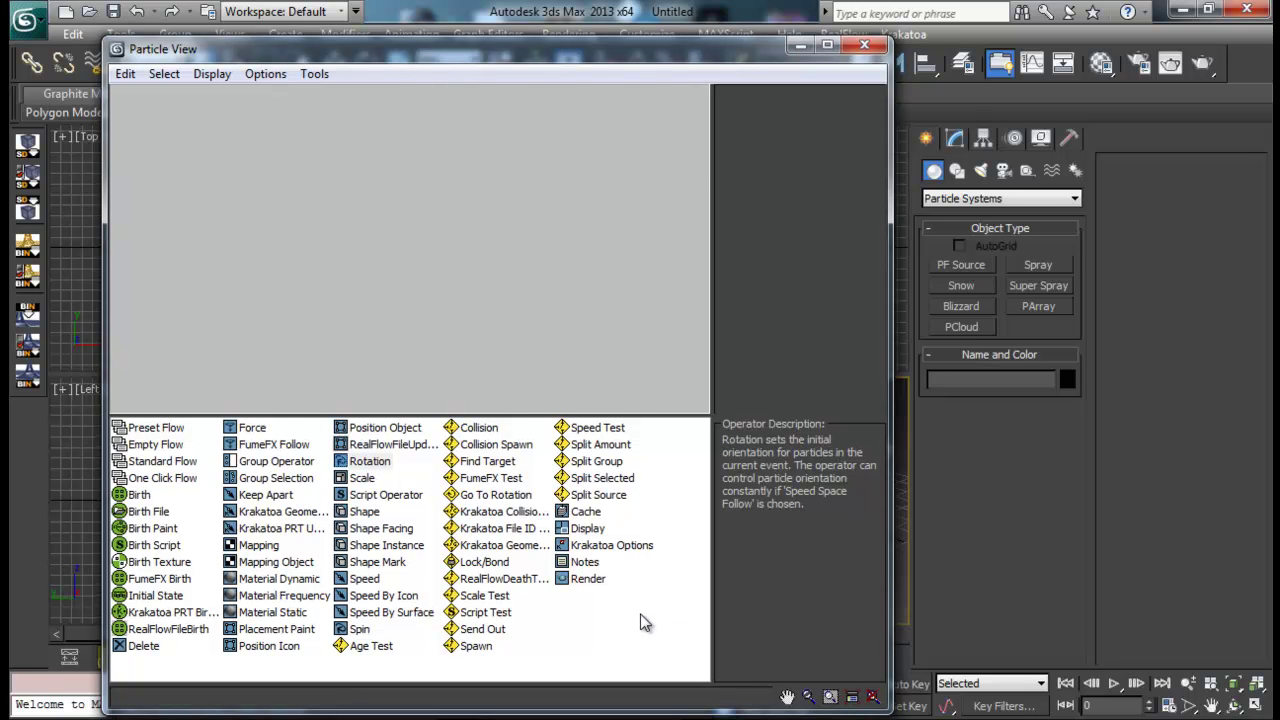
left_click_drag(887, 707, 718, 625)
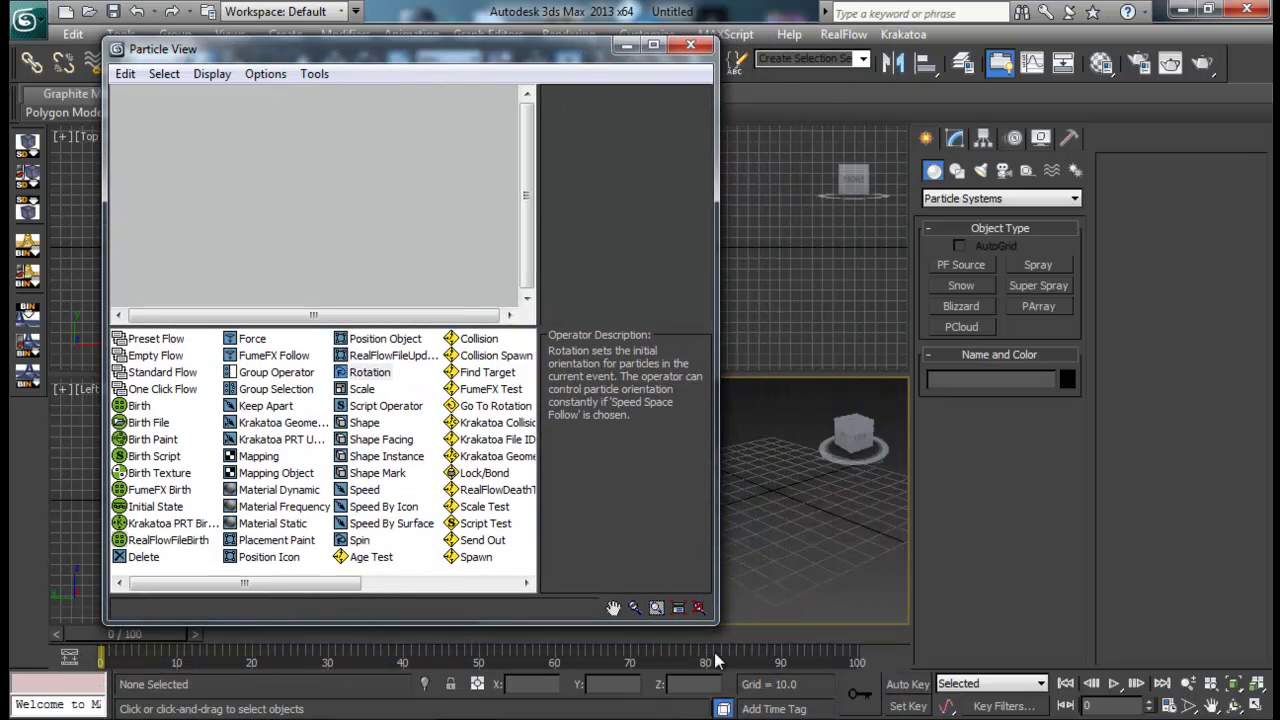
left_click_drag(185, 373, 214, 124)
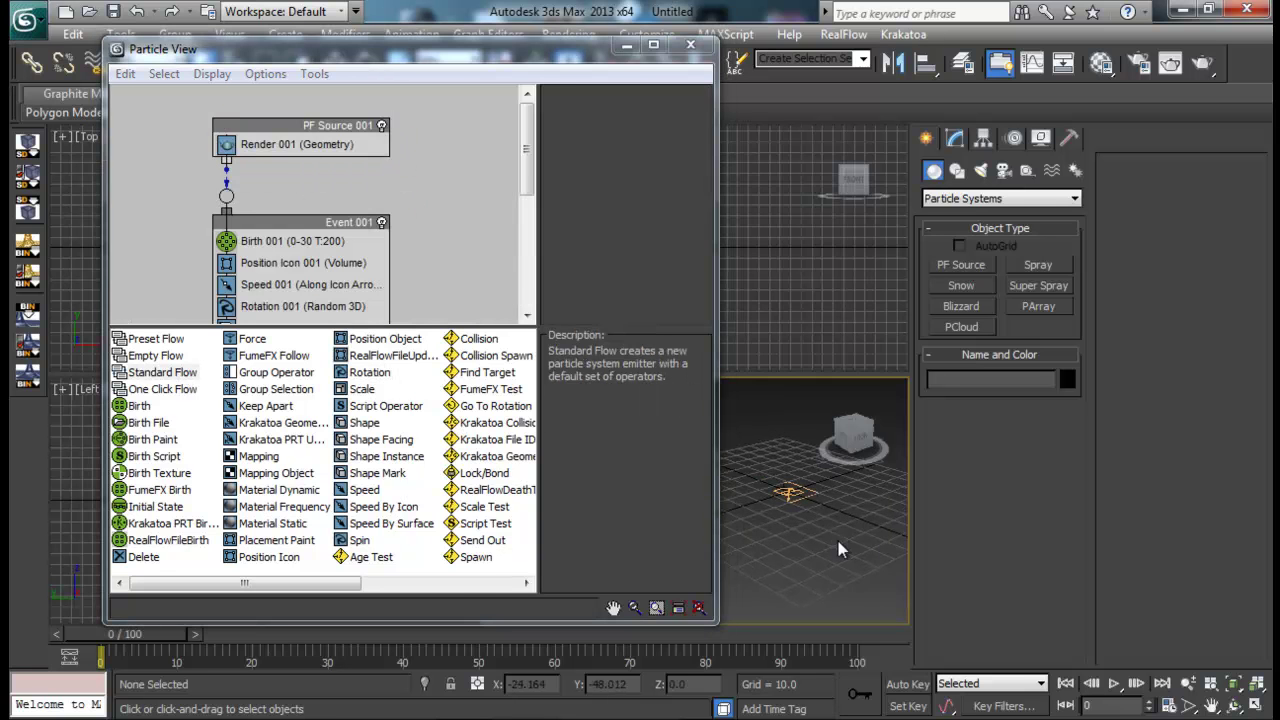
Maximize the perspective viewport and place Particle View beside the emitter, with a taller event display showing the whole flow.
key("alt+w")
left_click_drag(616, 50, 1223, 63)
middle_click_drag(639, 338, 423, 346)
left_click_drag(926, 62, 814, 393)
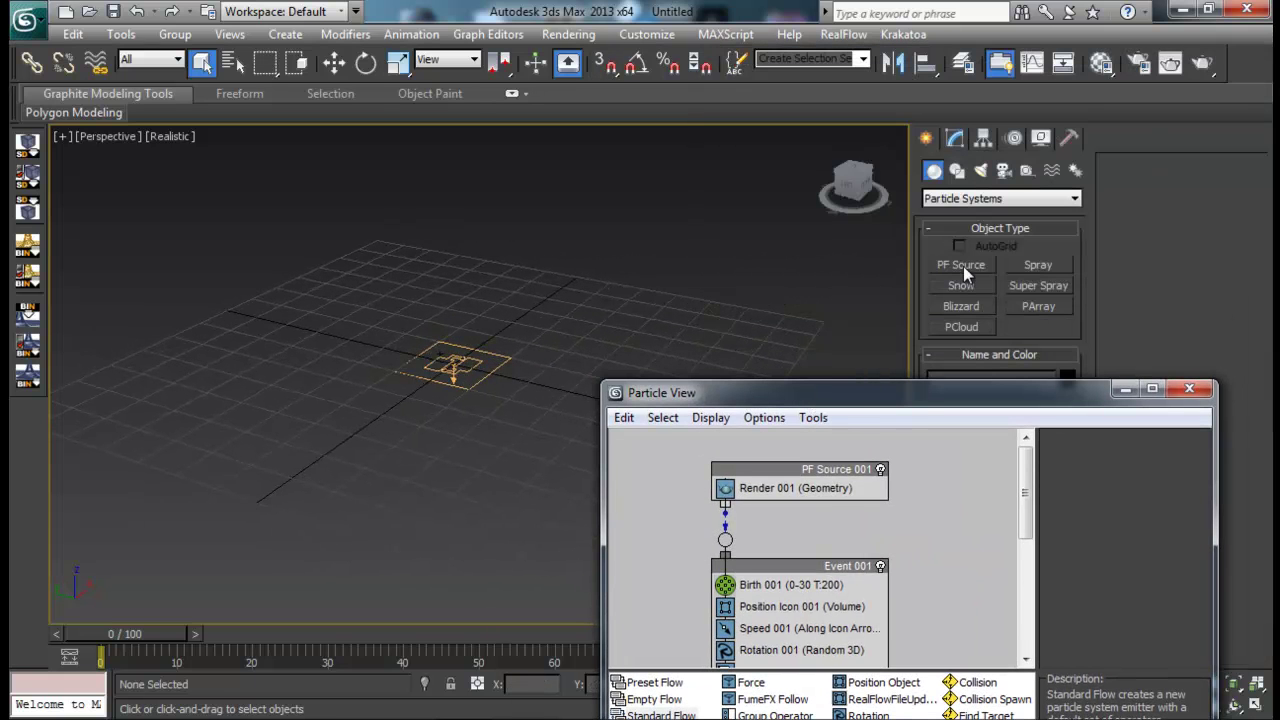
left_click_drag(925, 392, 937, 157)
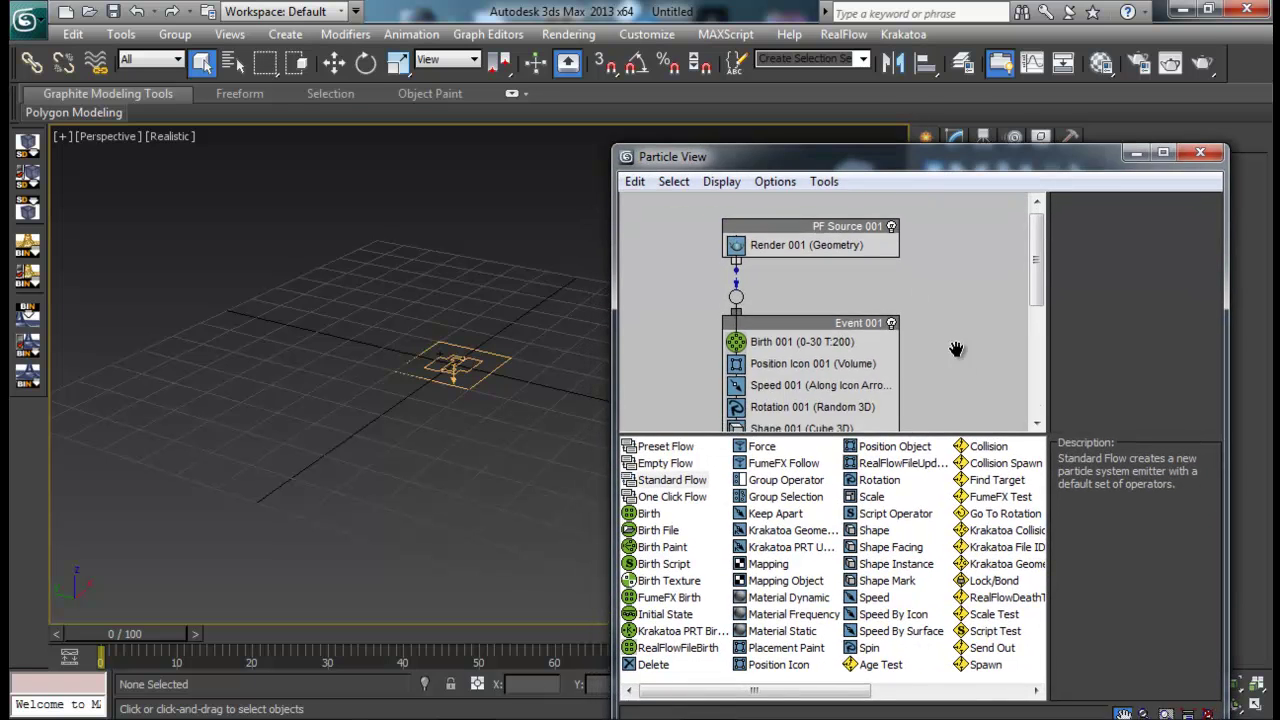
middle_click_drag(956, 349, 931, 281)
left_click_drag(925, 429, 927, 529)
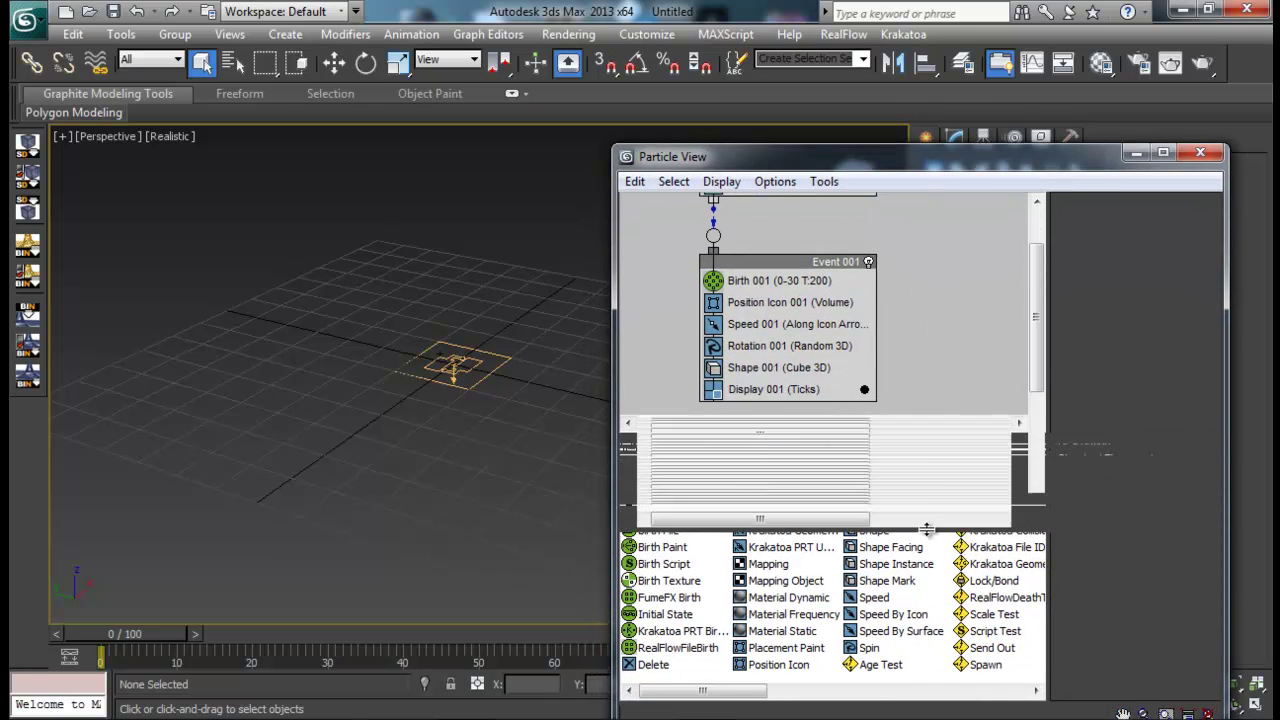
middle_click_drag(918, 268, 913, 344)
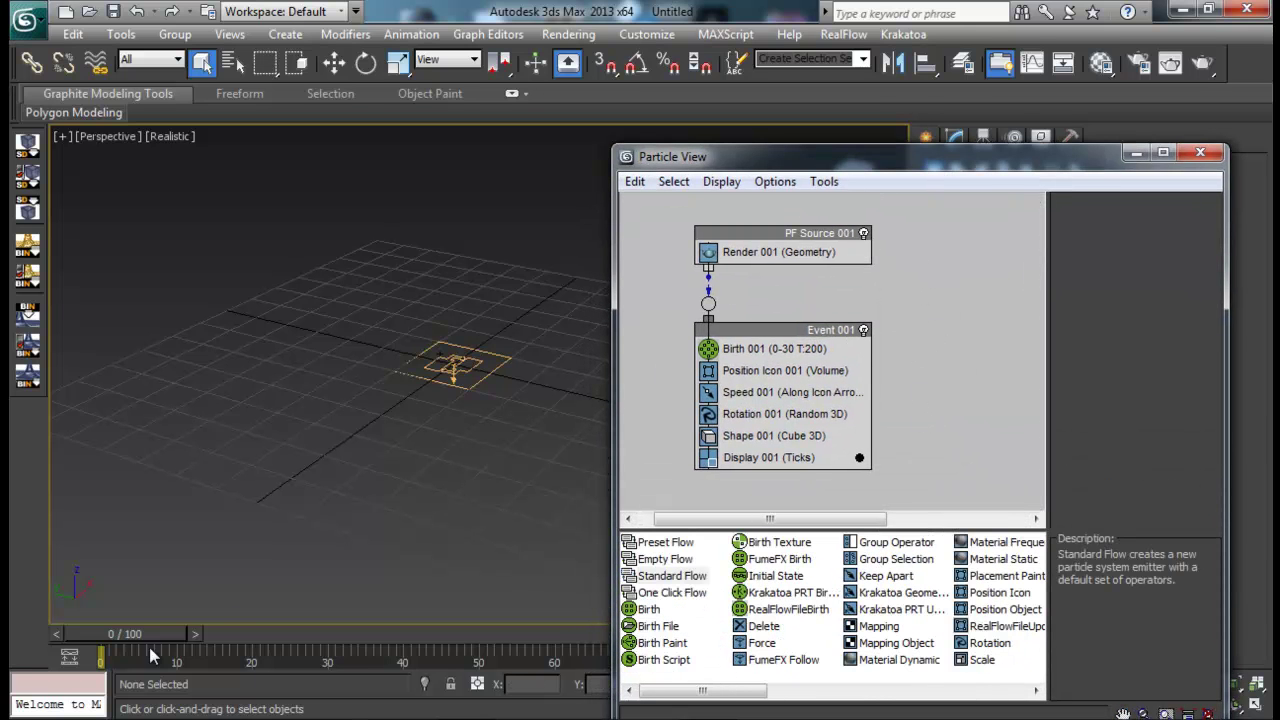
Scrub the timeline to frame 15 and view the particles falling from the emitter.
left_click_drag(140, 645, 243, 645)
middle_click_drag(480, 462, 390, 354, "alt")
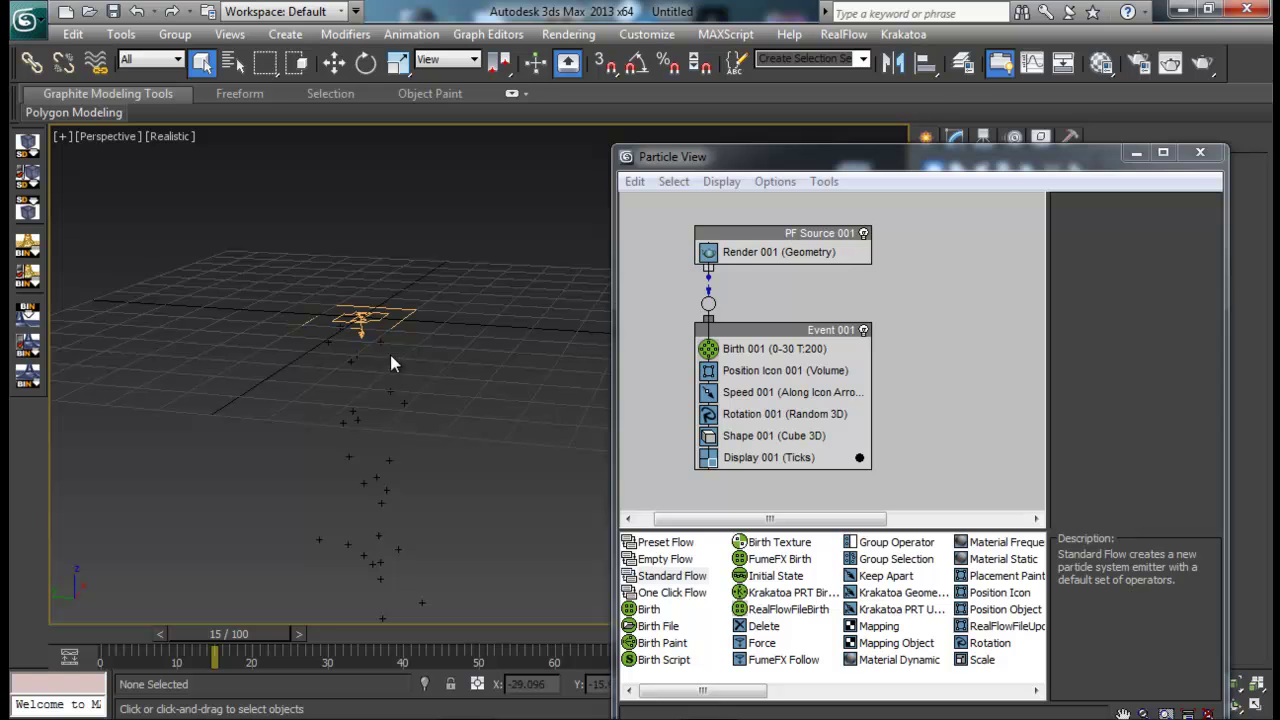
Delete the wire connecting PF Source 001 to Event 001 and move the two nodes apart in Particle View.
left_click(745, 243)
left_click_drag(774, 241, 731, 240)
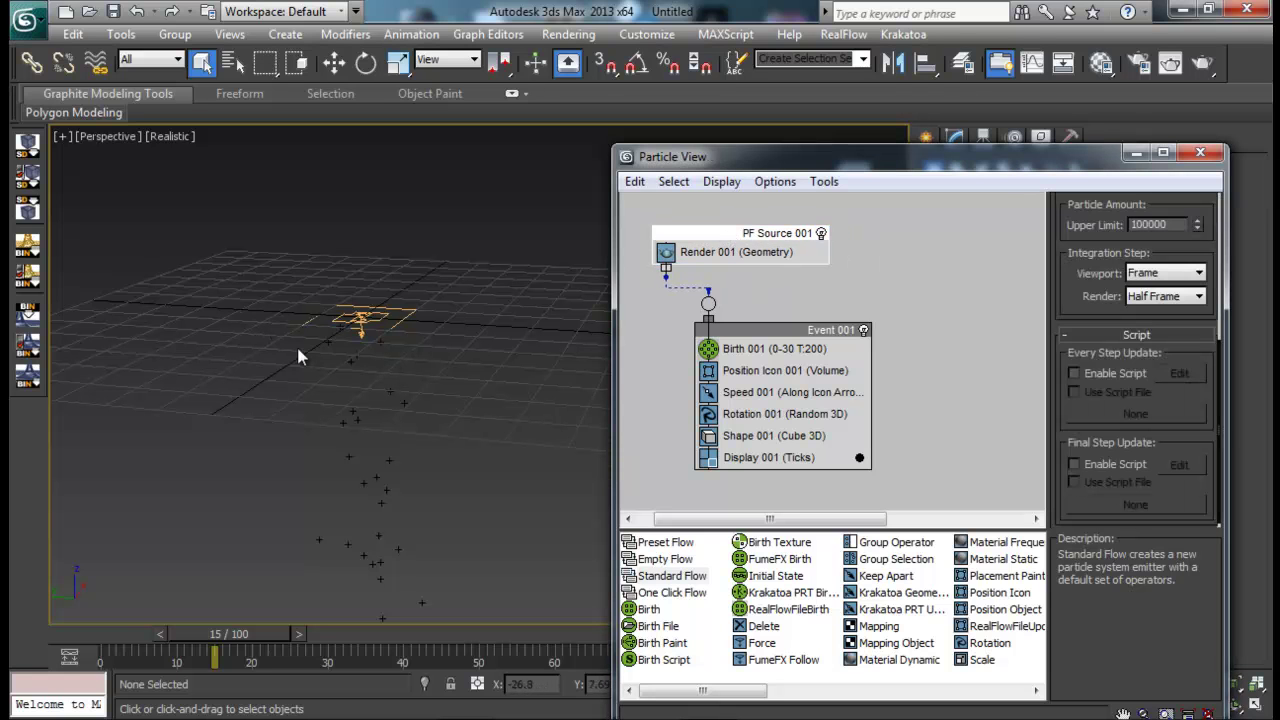
left_click(697, 289)
key("Delete")
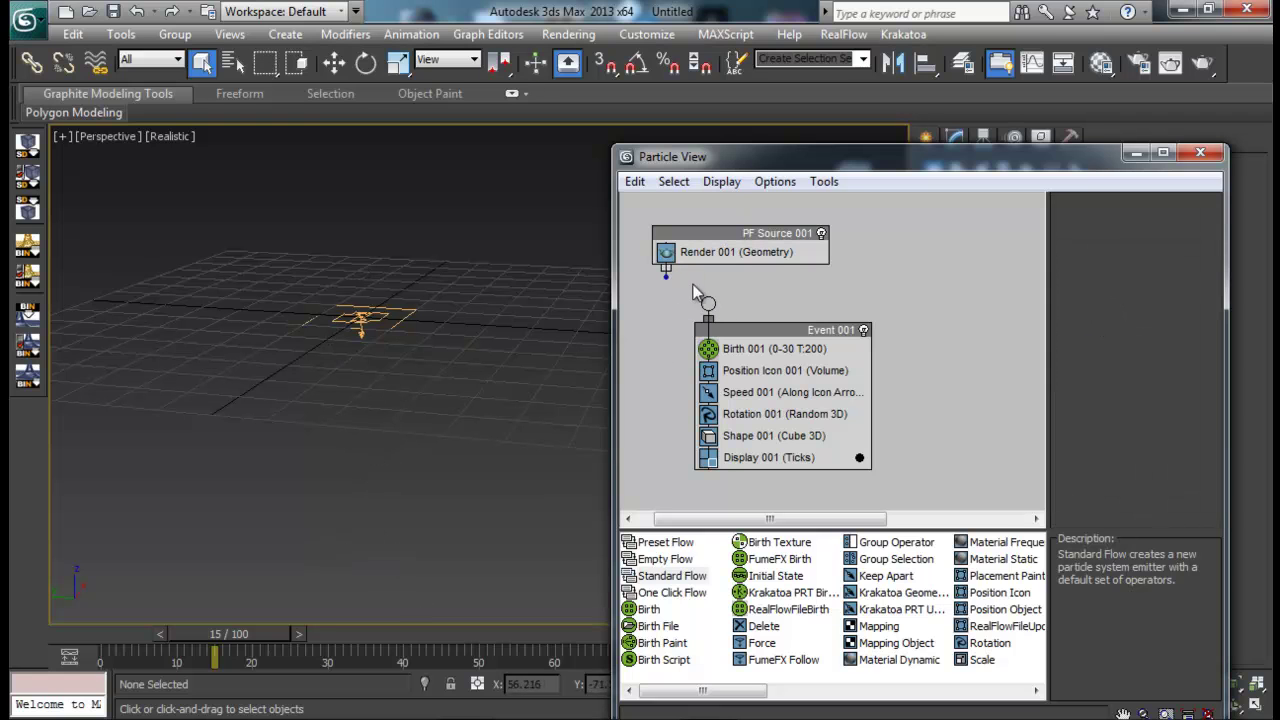
left_click_drag(750, 334, 843, 349)
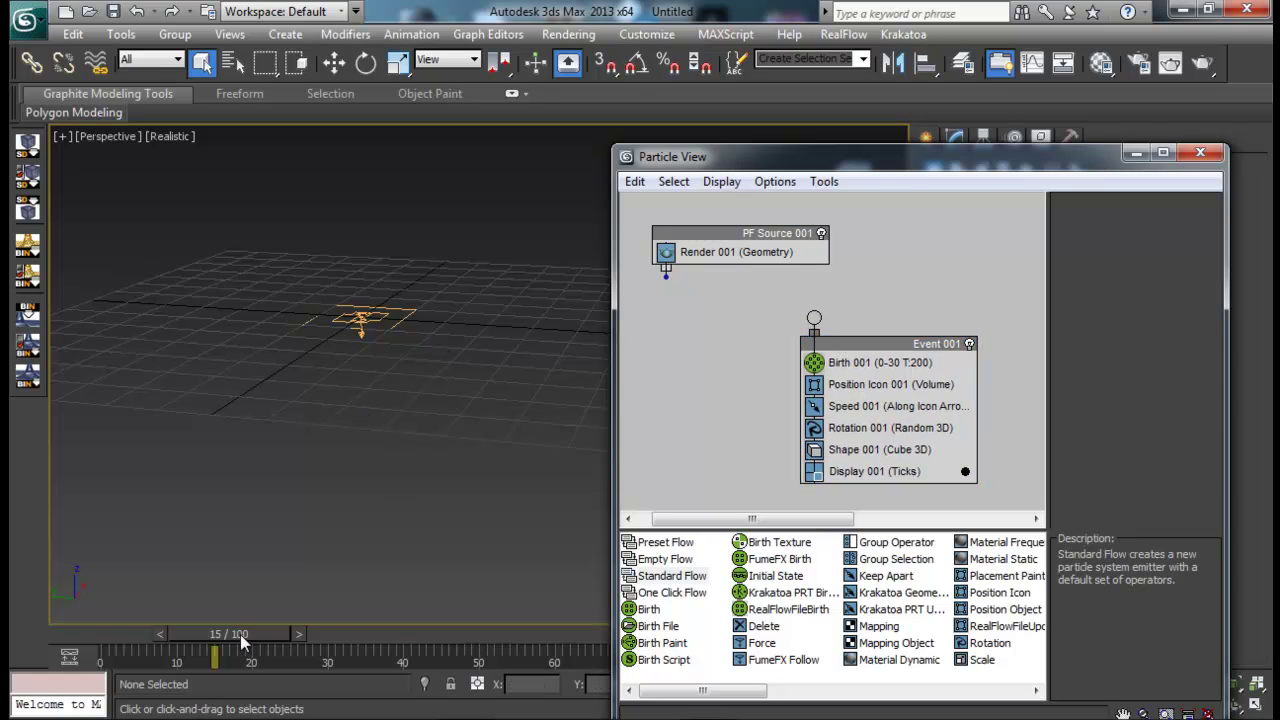
Return the timeline to frame 0 and select the PF Source 001 node.
left_click_drag(242, 643, 98, 622)
left_click(765, 234)
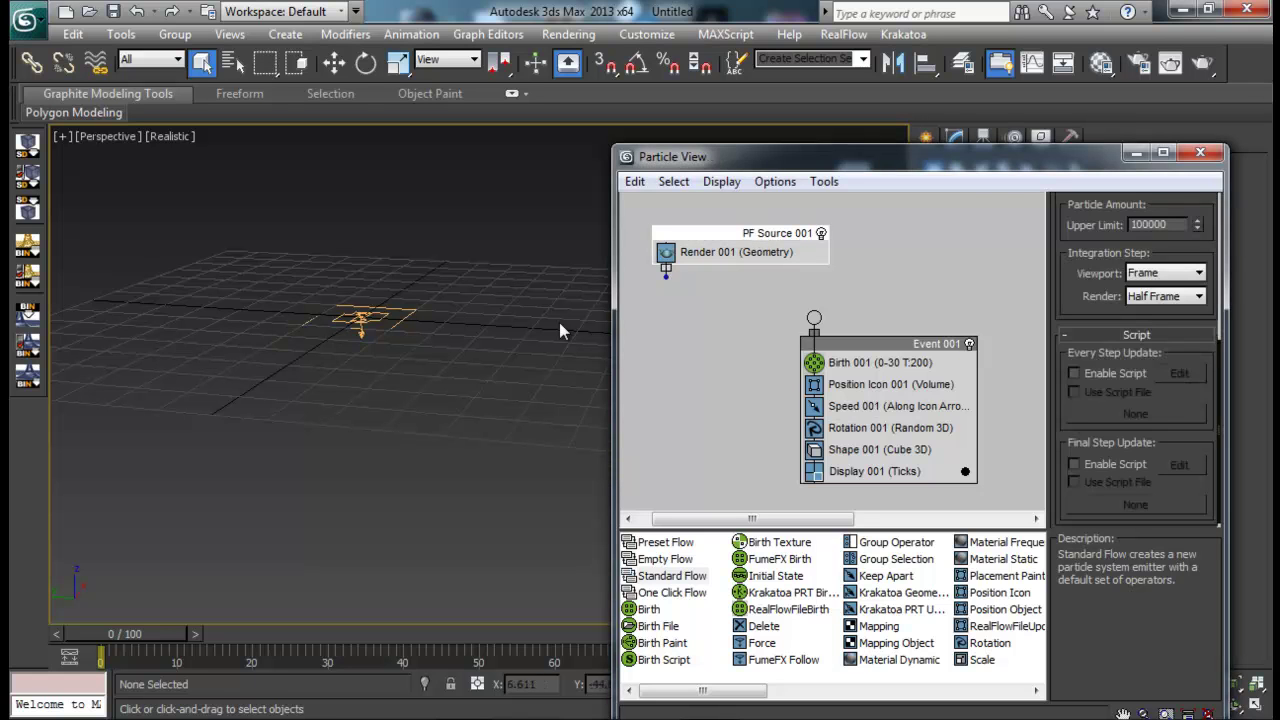
Resize the PF Source 001 emitter icon with logo size 11.6, length 22.4 and width 28.8.
scroll(1080, 245, "up", 3)
mouse_move(1201, 244)
left_mouse_down()
mouse_move(1205, 196)
mouse_move(1204, 228)
left_mouse_up()
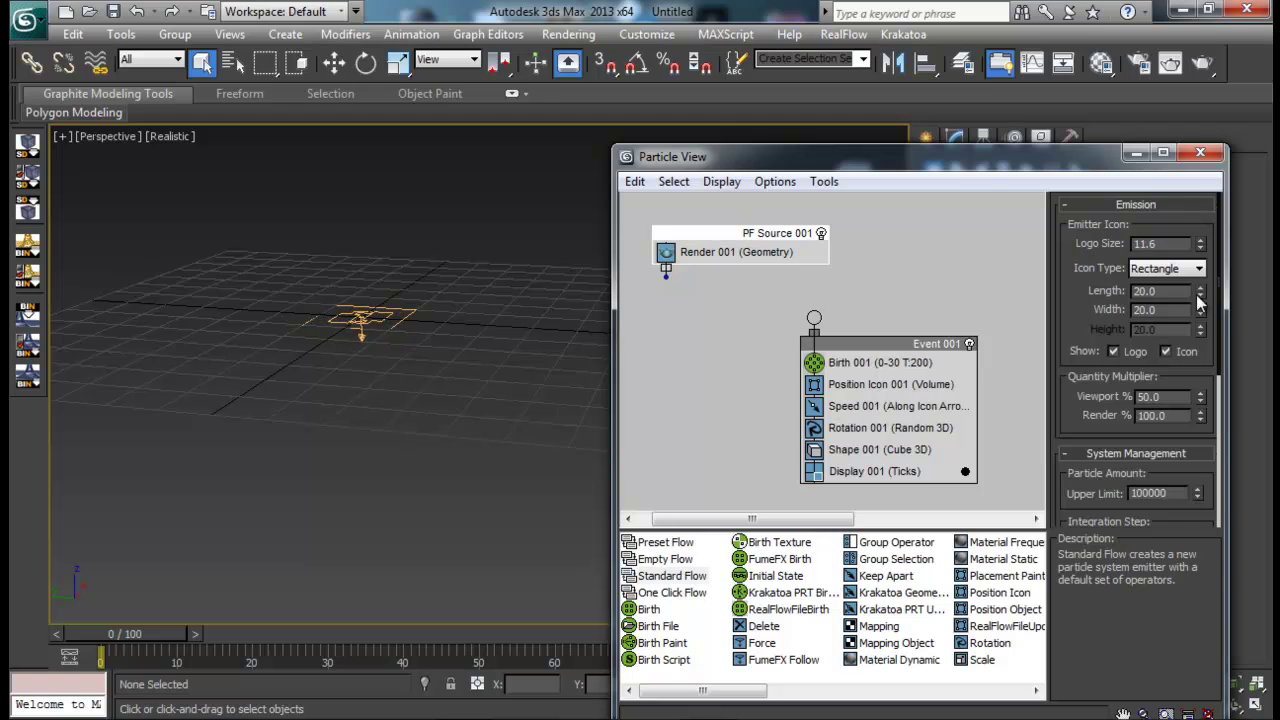
left_click_drag(1200, 291, 1205, 258)
Try the Box, Circle and Sphere icon types for the PF Source 001 emitter, finishing on Rectangle.
left_click(1180, 268)
left_click(1155, 289)
left_click(1160, 268)
left_click(1155, 299)
left_click(1165, 268)
left_click(1160, 312)
left_click(1165, 268)
left_click(1150, 324)
left_click(1160, 270)
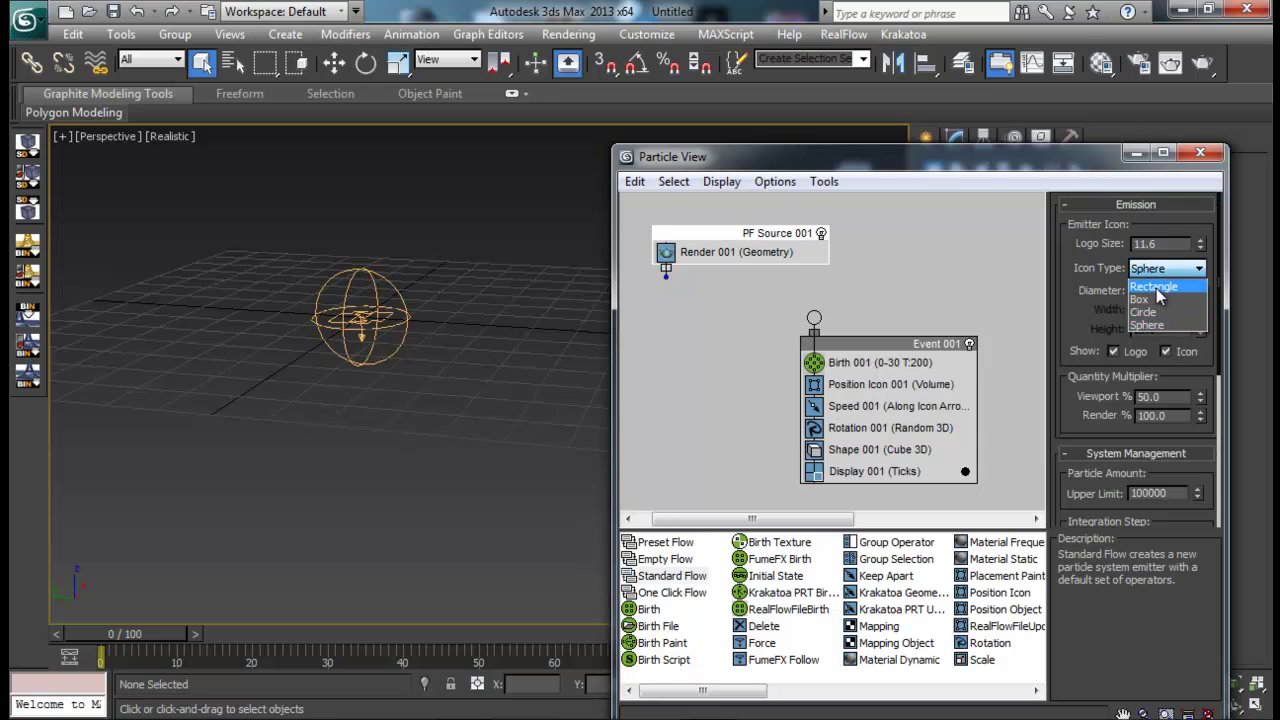
left_click(1156, 284)
Hide the emitter's logo and icon in the viewport and show both again.
scroll(1076, 335, "down", 3)
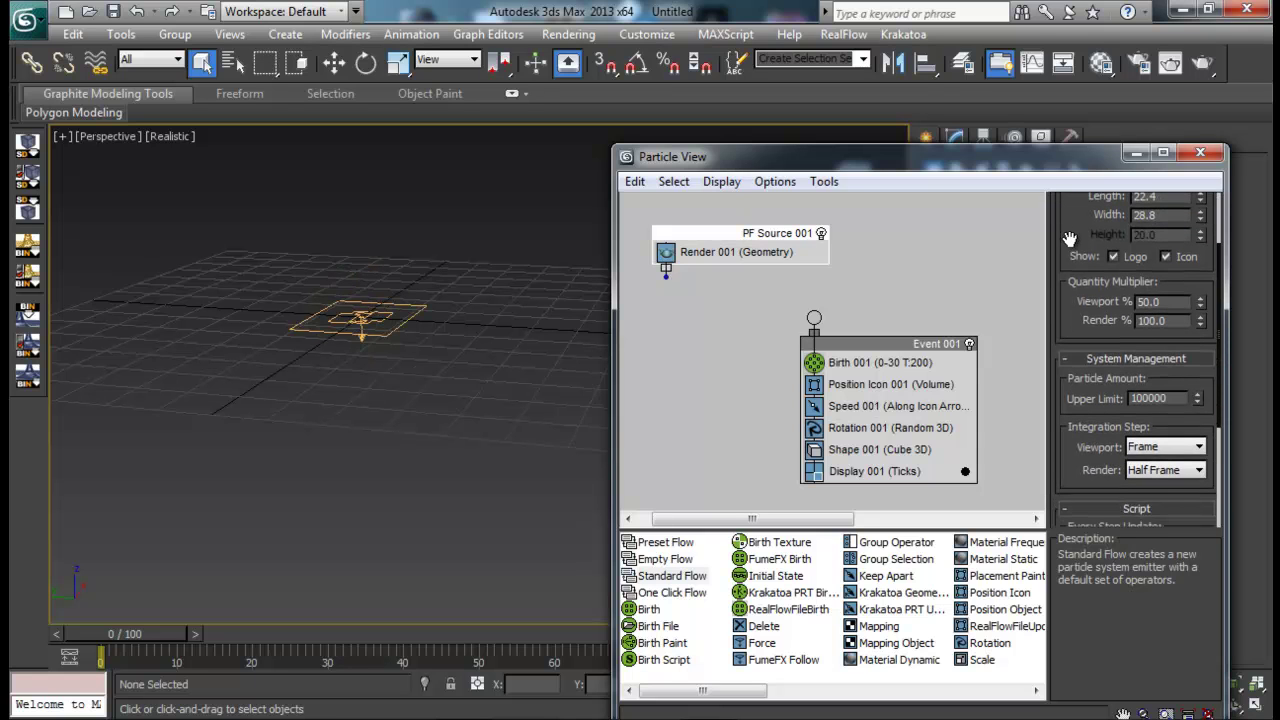
left_click(1113, 257)
left_click(1165, 257)
left_click(1165, 257)
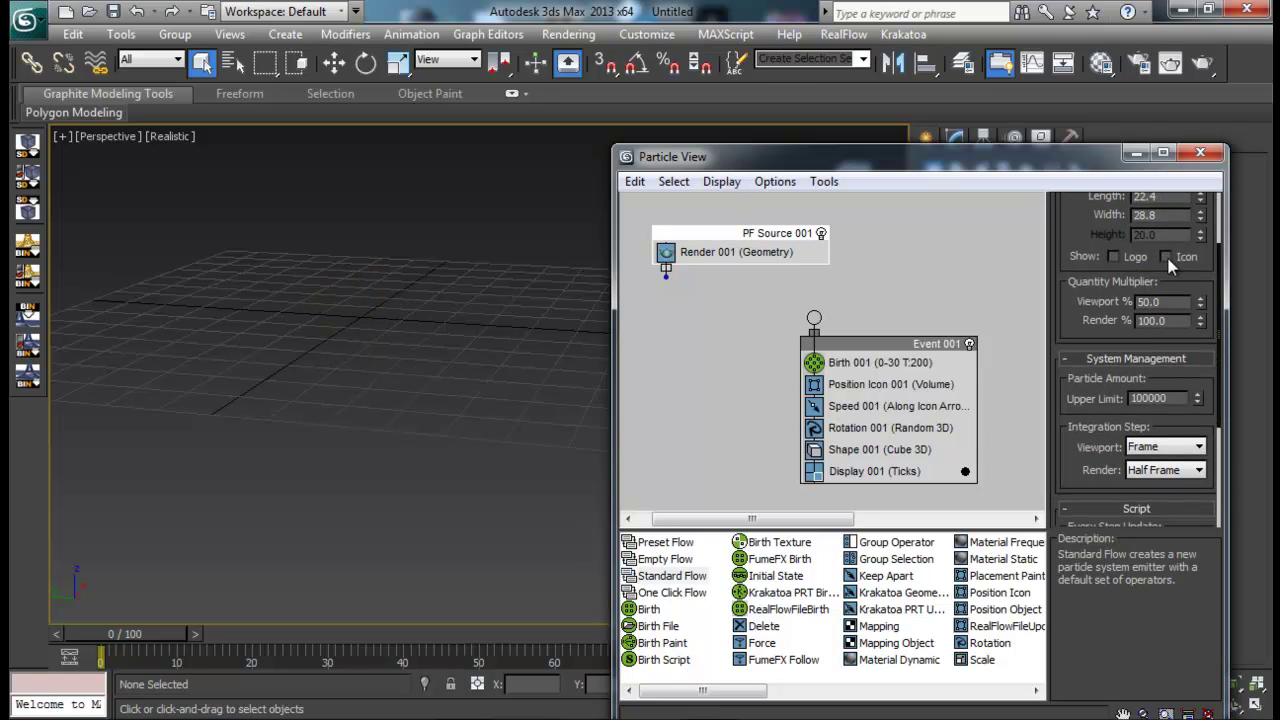
left_click(1114, 258)
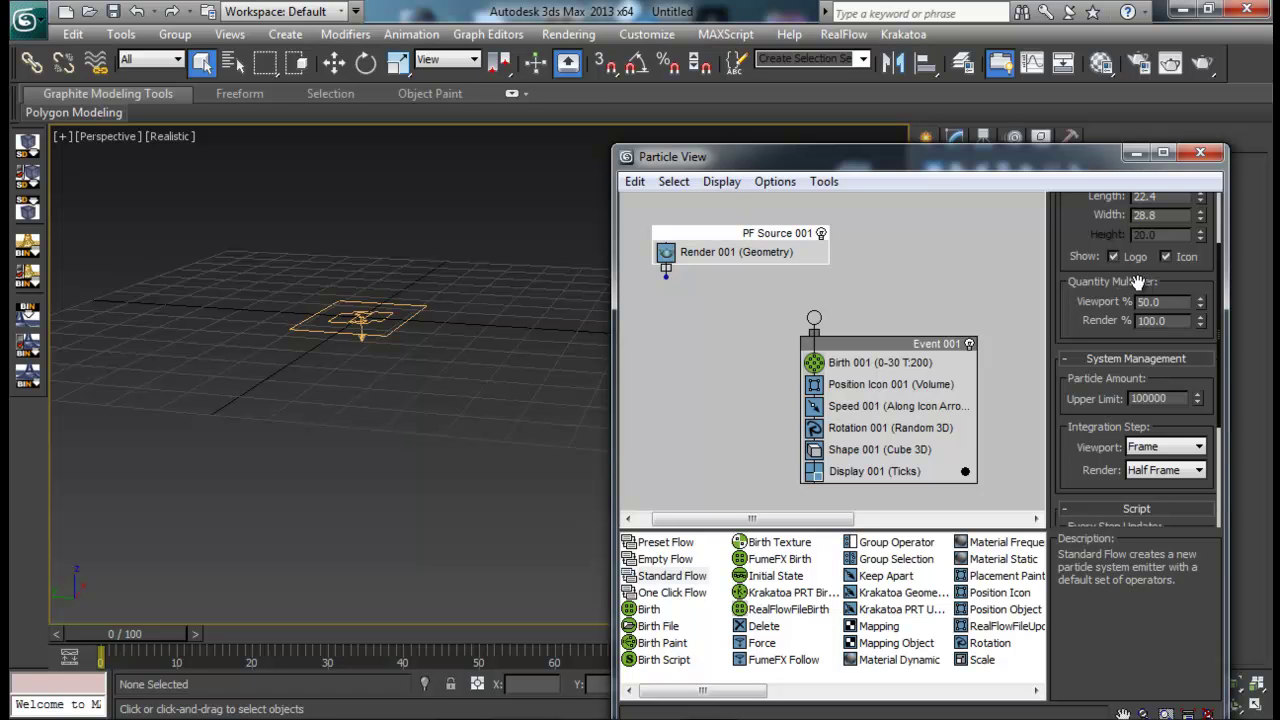
left_click_drag(1082, 310, 1082, 243)
scroll(1085, 300, "down", 4)
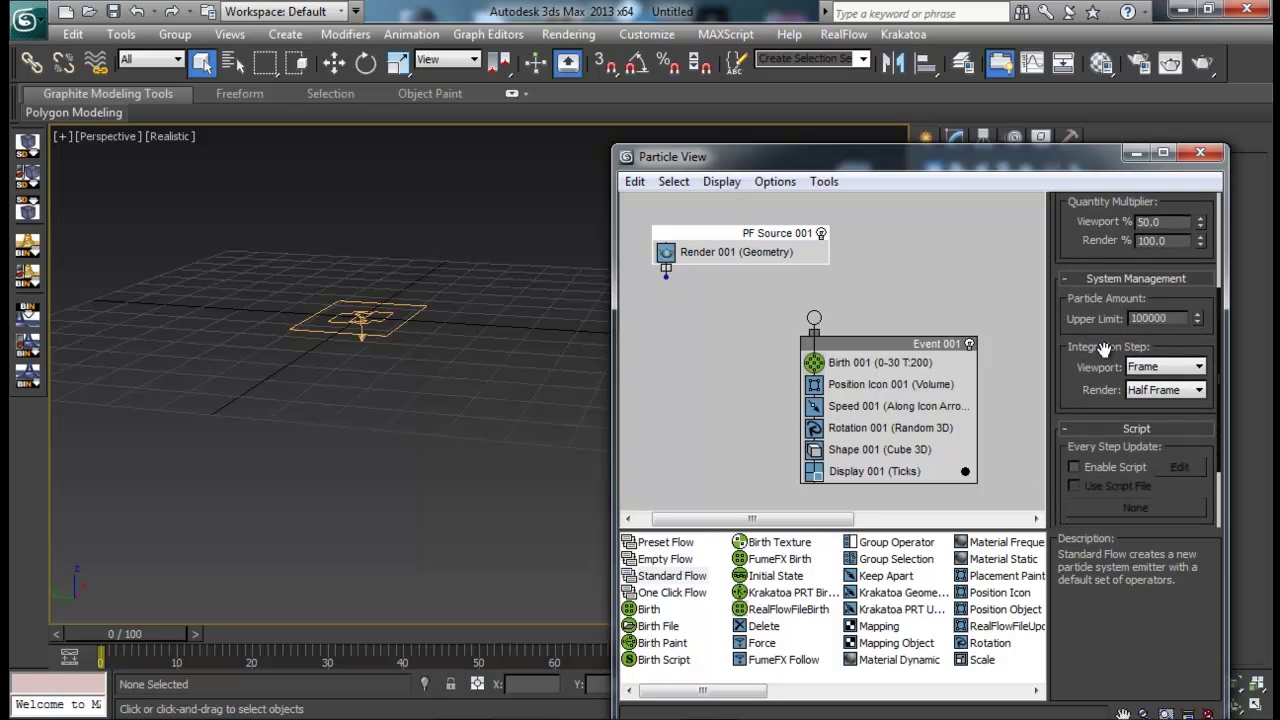
scroll(1088, 340, "up", 5)
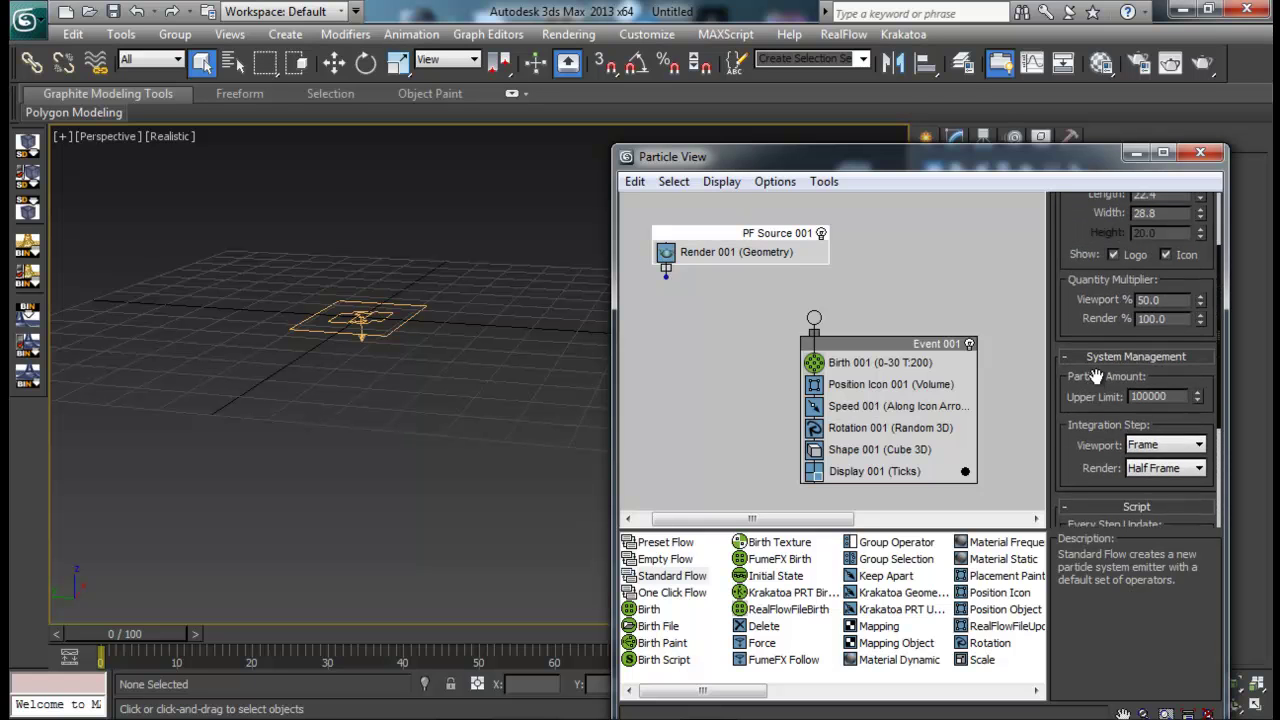
Select the Render 001 operator and try the None and Bounding Boxes render types before restoring Geometry.
left_click(700, 256)
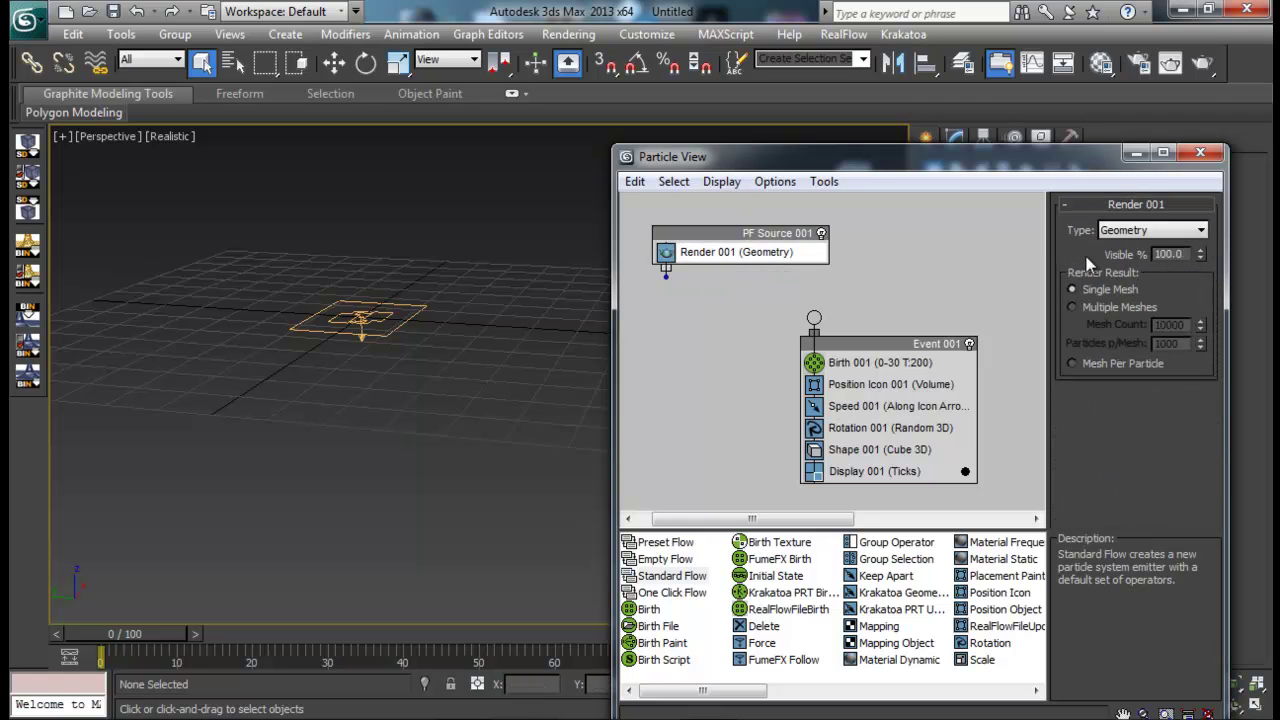
left_click(1138, 231)
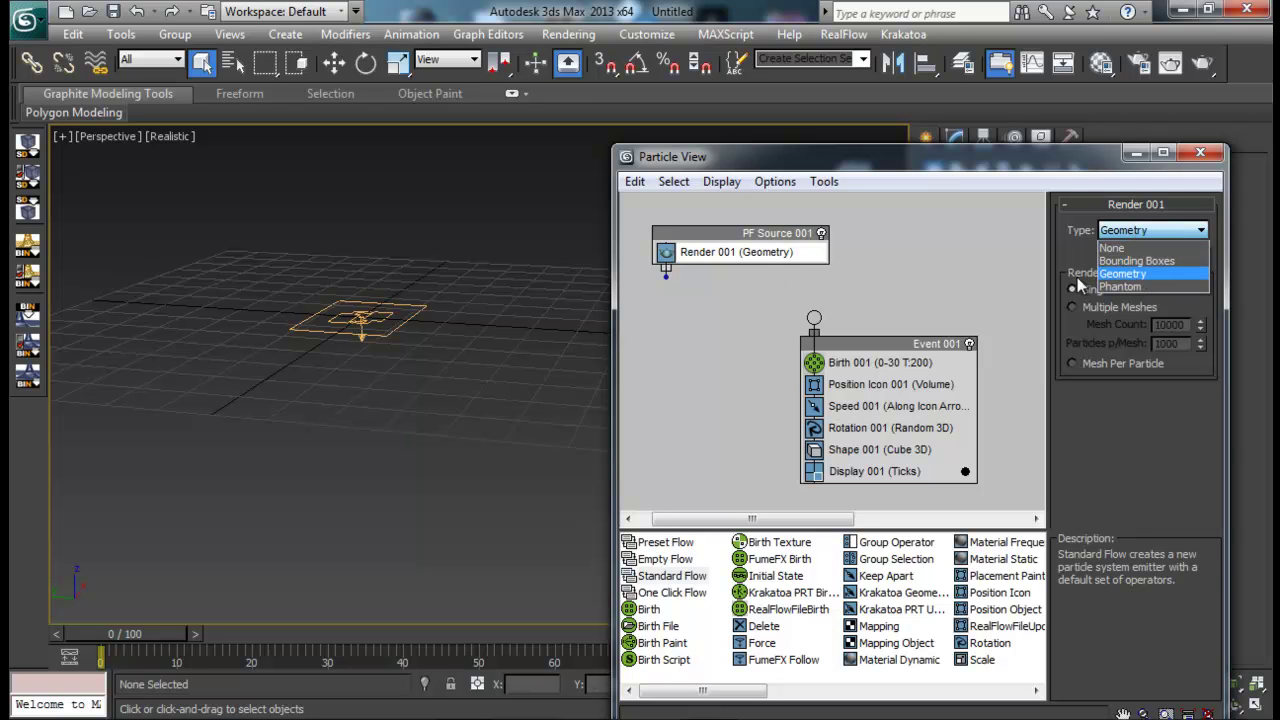
left_click(1121, 246)
left_click(1143, 229)
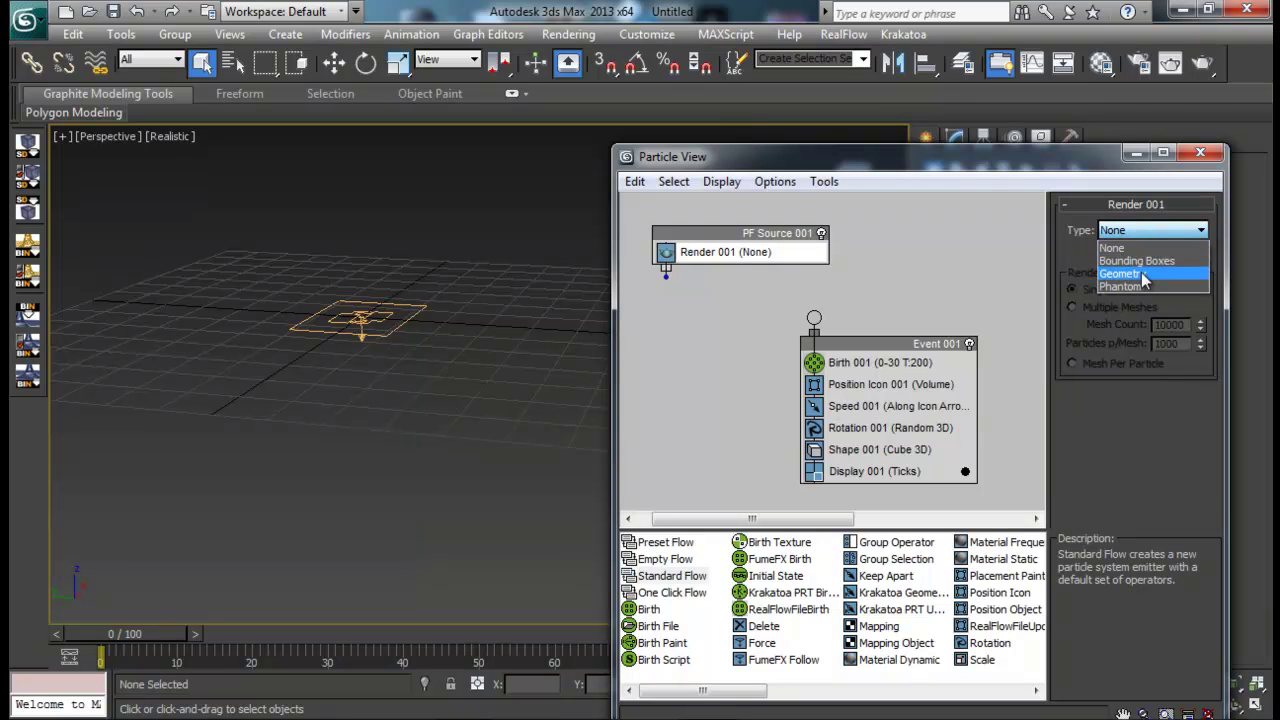
left_click(1137, 260)
left_click(1150, 230)
left_click(1120, 273)
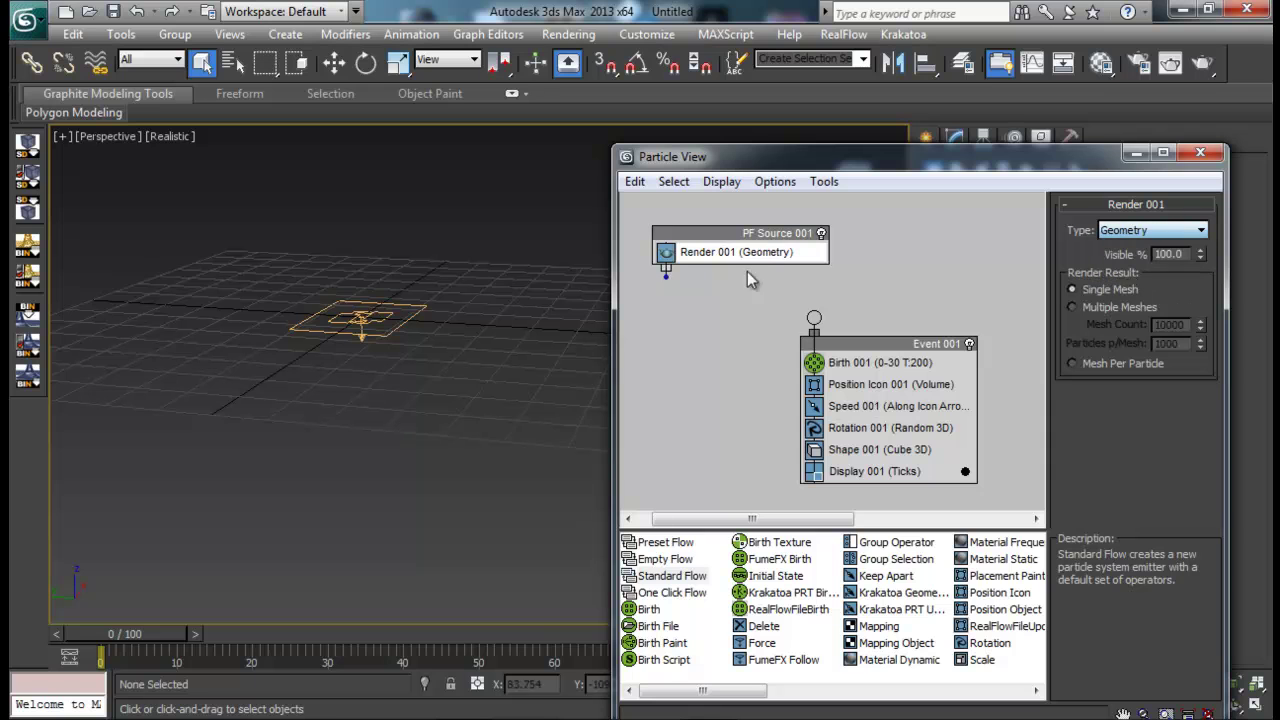
Move Event 001 closer to PF Source 001 and wire the source's output back to the event's input.
left_click_drag(830, 343, 792, 347)
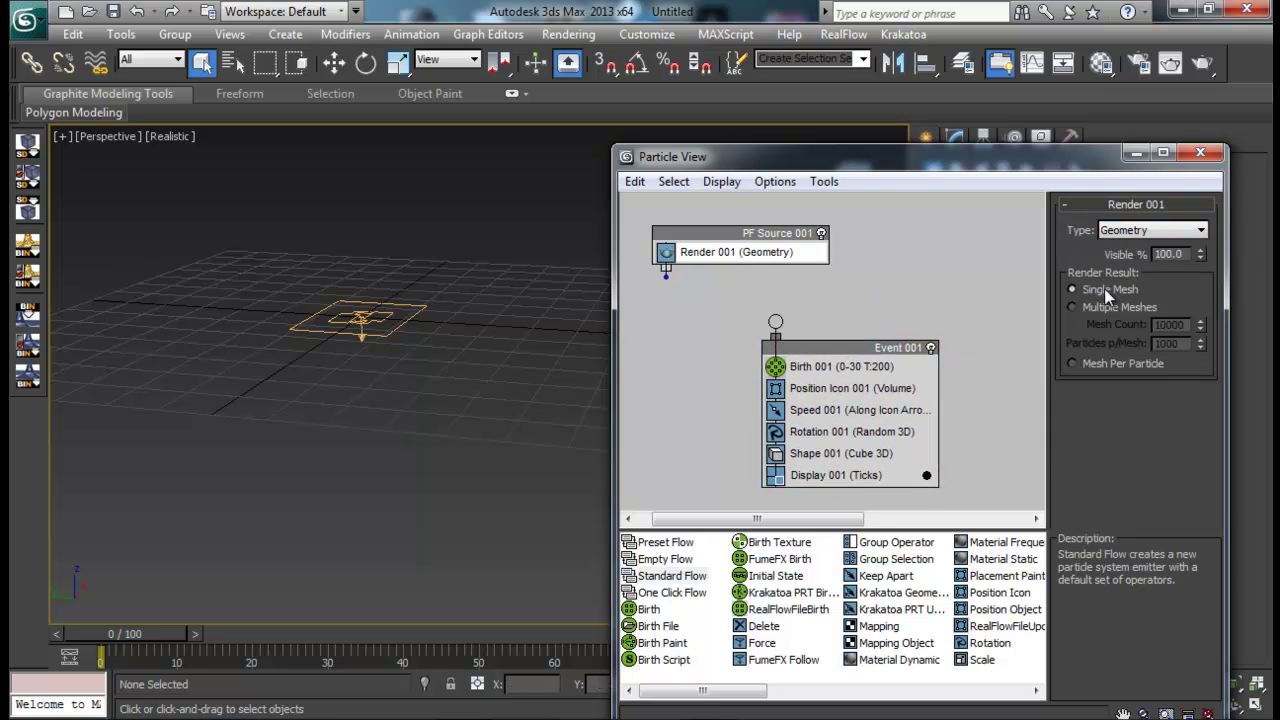
left_click(874, 300)
mouse_move(766, 231)
left_mouse_down()
mouse_move(848, 231)
mouse_move(764, 231)
left_mouse_up()
left_click_drag(880, 346, 885, 336)
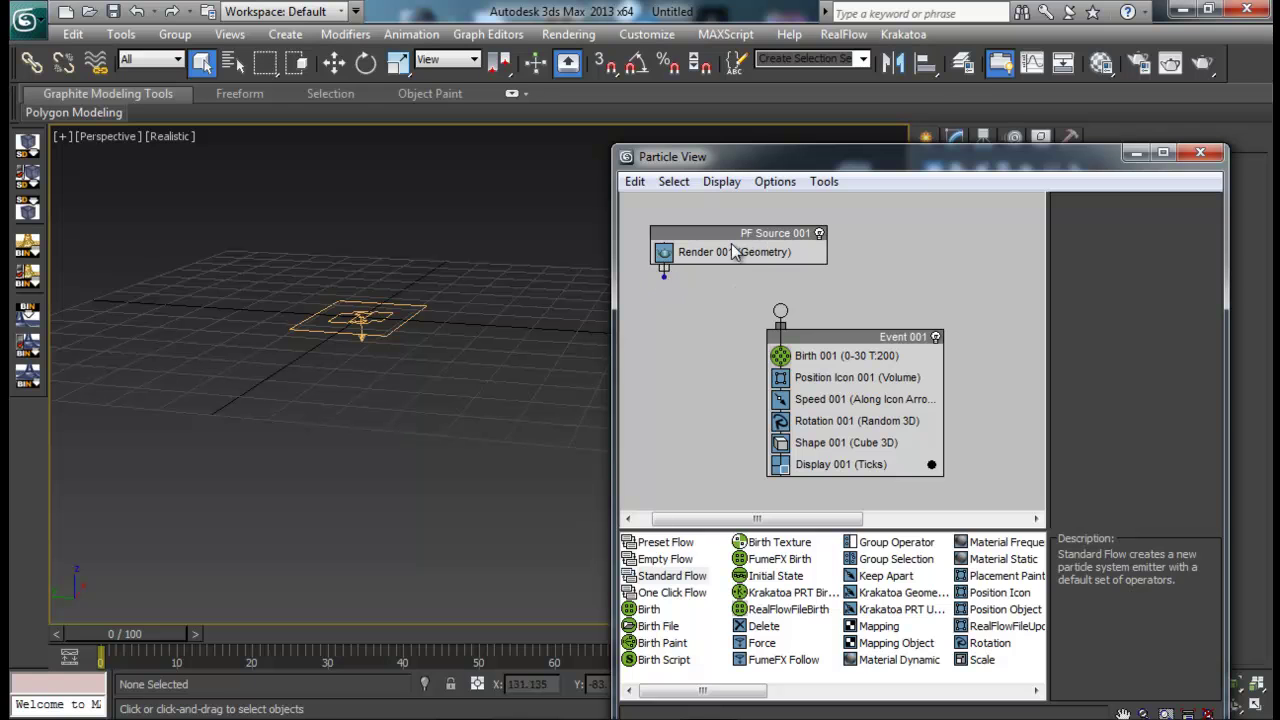
left_click_drag(664, 275, 780, 310)
View the particles at frame 8 and move Event 001 directly beneath the PF Source 001 node.
left_click_drag(122, 634, 182, 630)
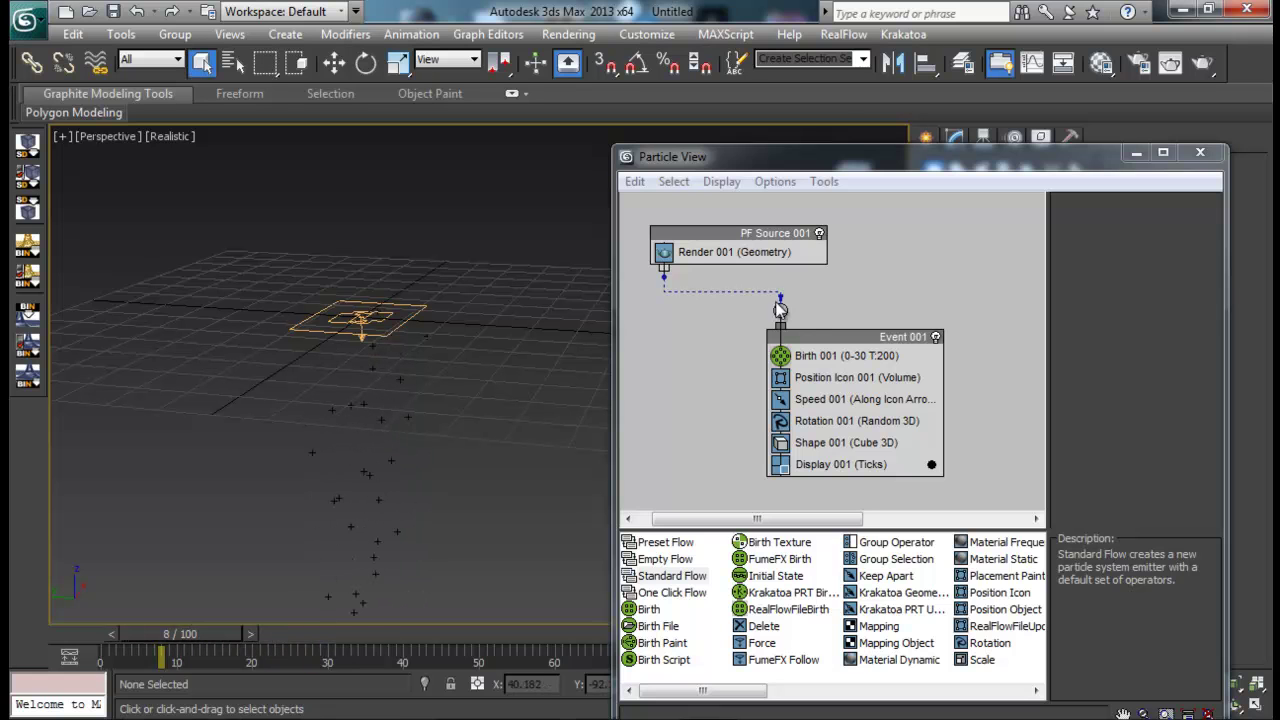
left_click_drag(822, 340, 737, 342)
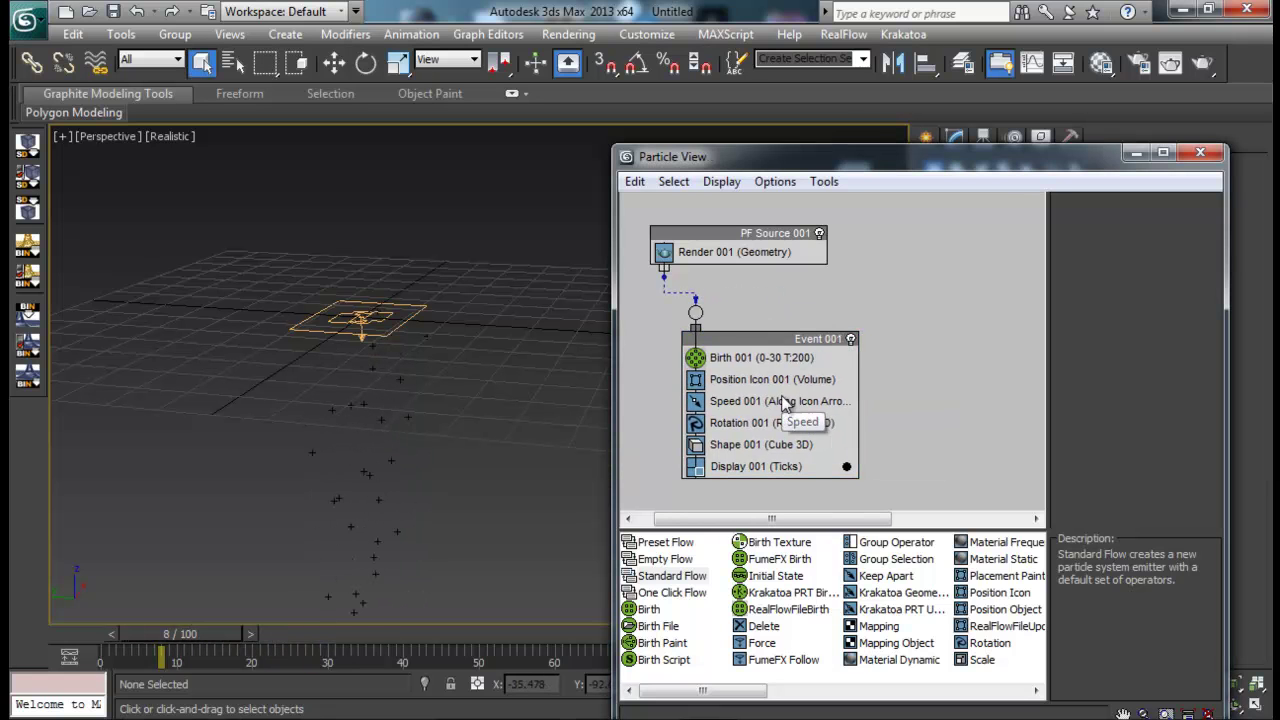
middle_click_drag(391, 378, 490, 240, "alt")
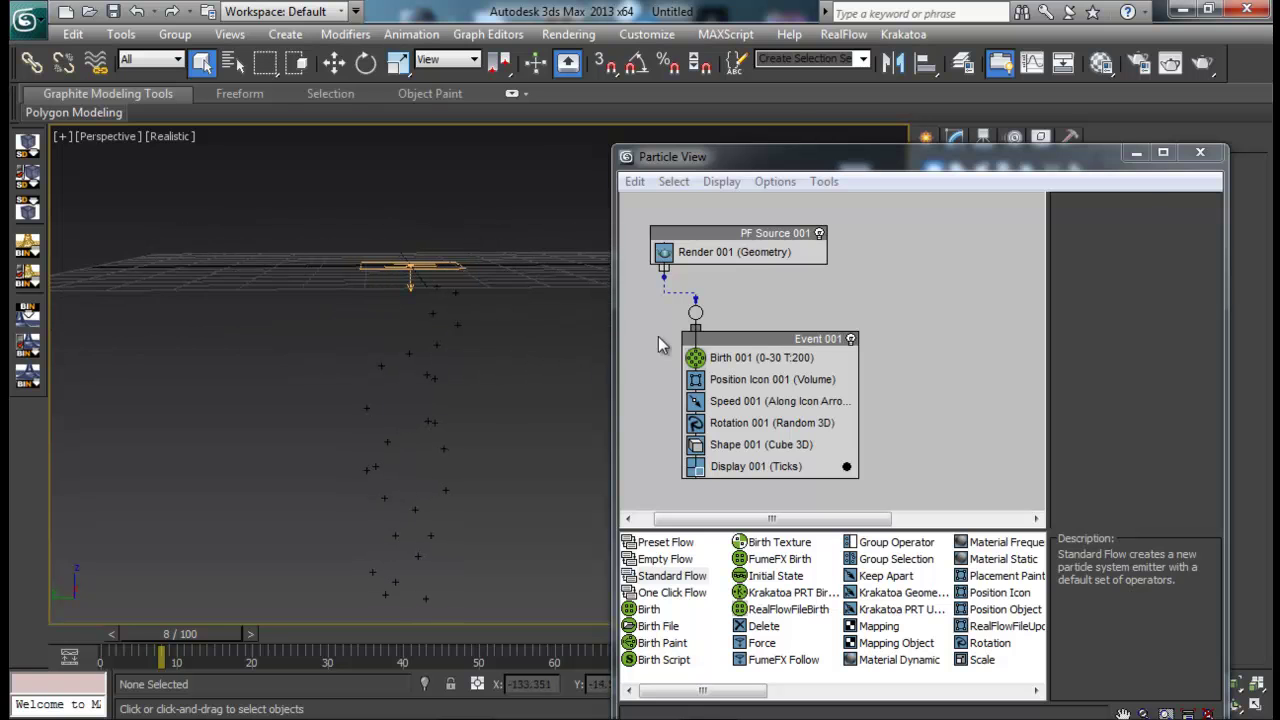
Select the Birth 001 operator and scrub the timeline forward and back to frame 0 to examine the particle emission.
left_click(740, 358)
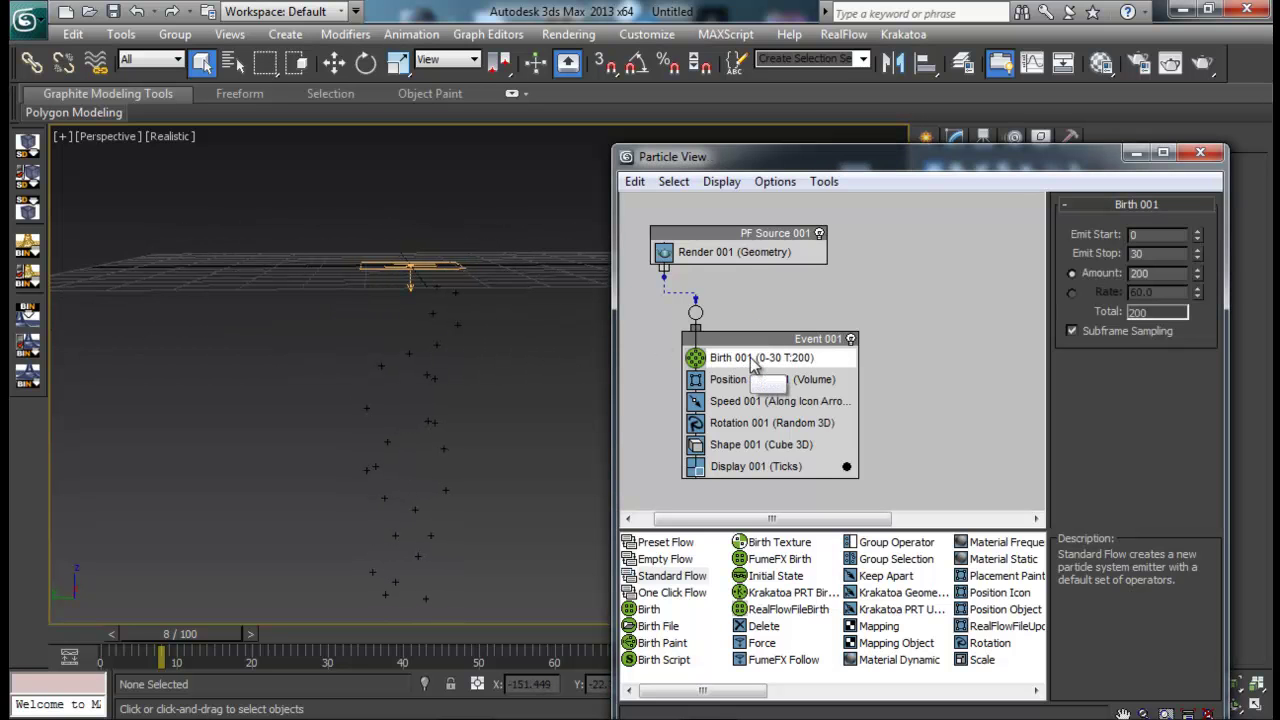
middle_click_drag(463, 357, 387, 373, "alt")
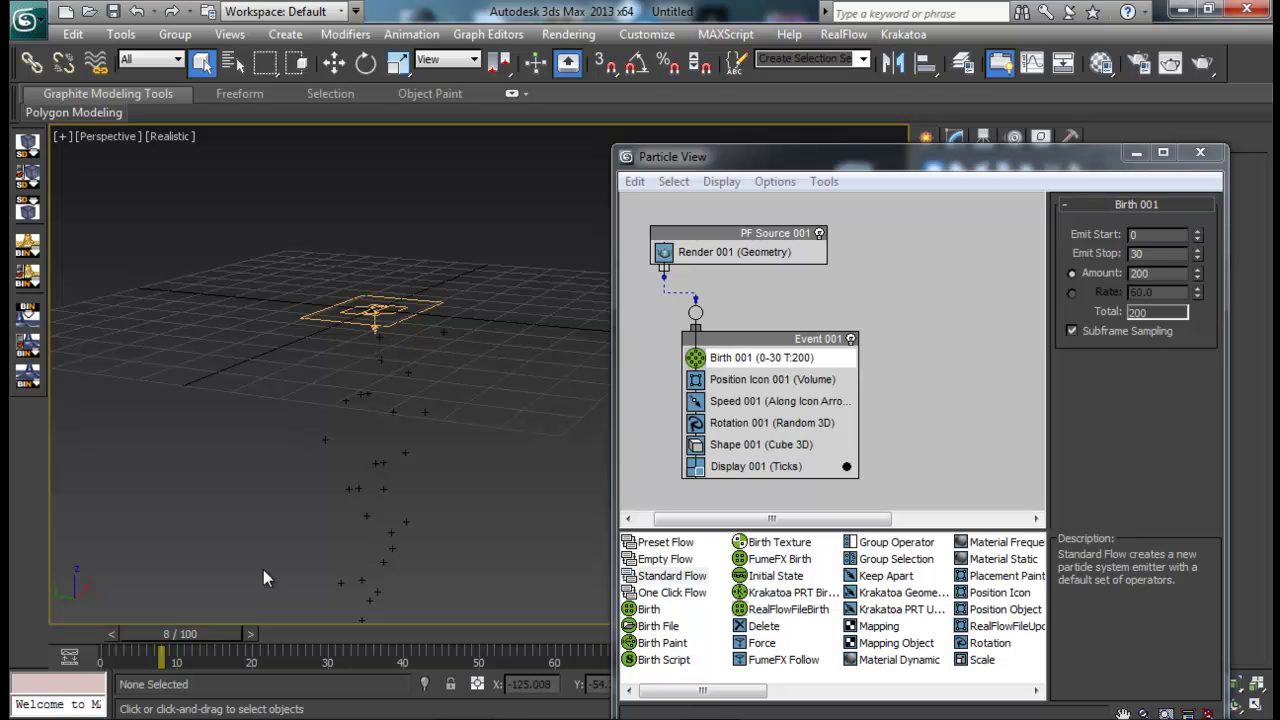
left_click_drag(221, 634, 311, 632)
left_click_drag(1136, 238, 1180, 240)
key("Return")
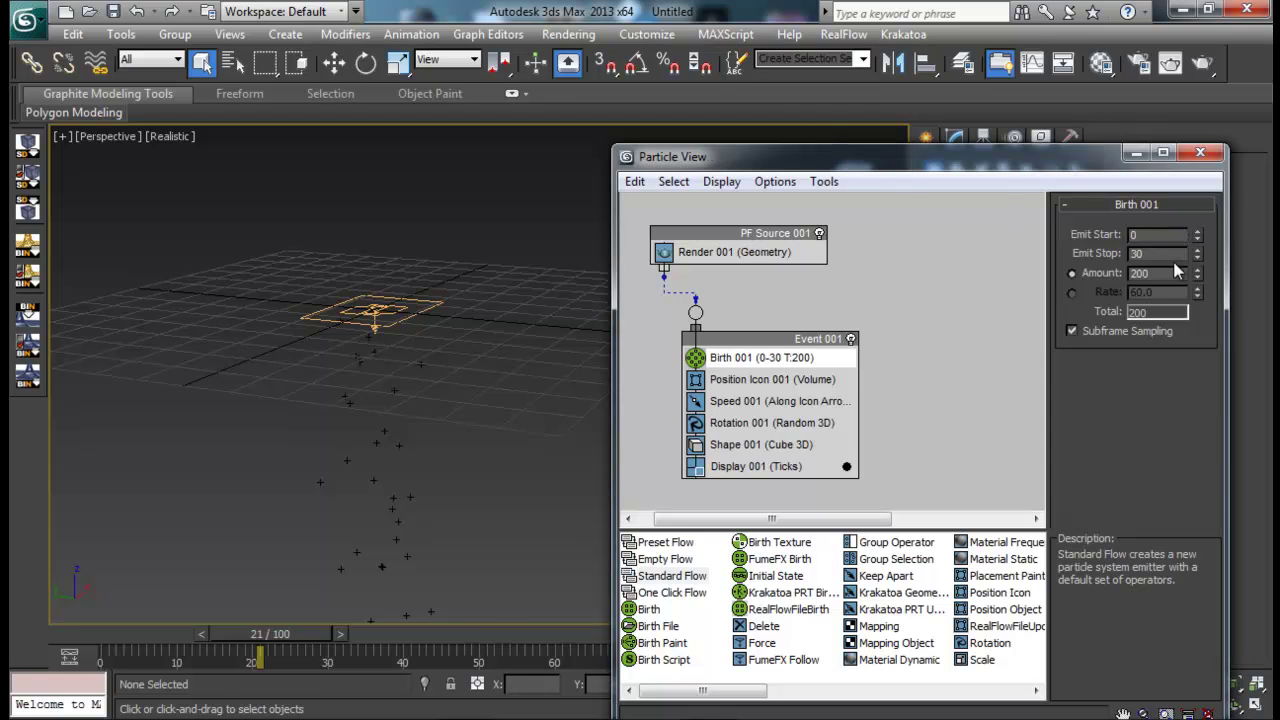
left_click_drag(262, 634, 140, 634)
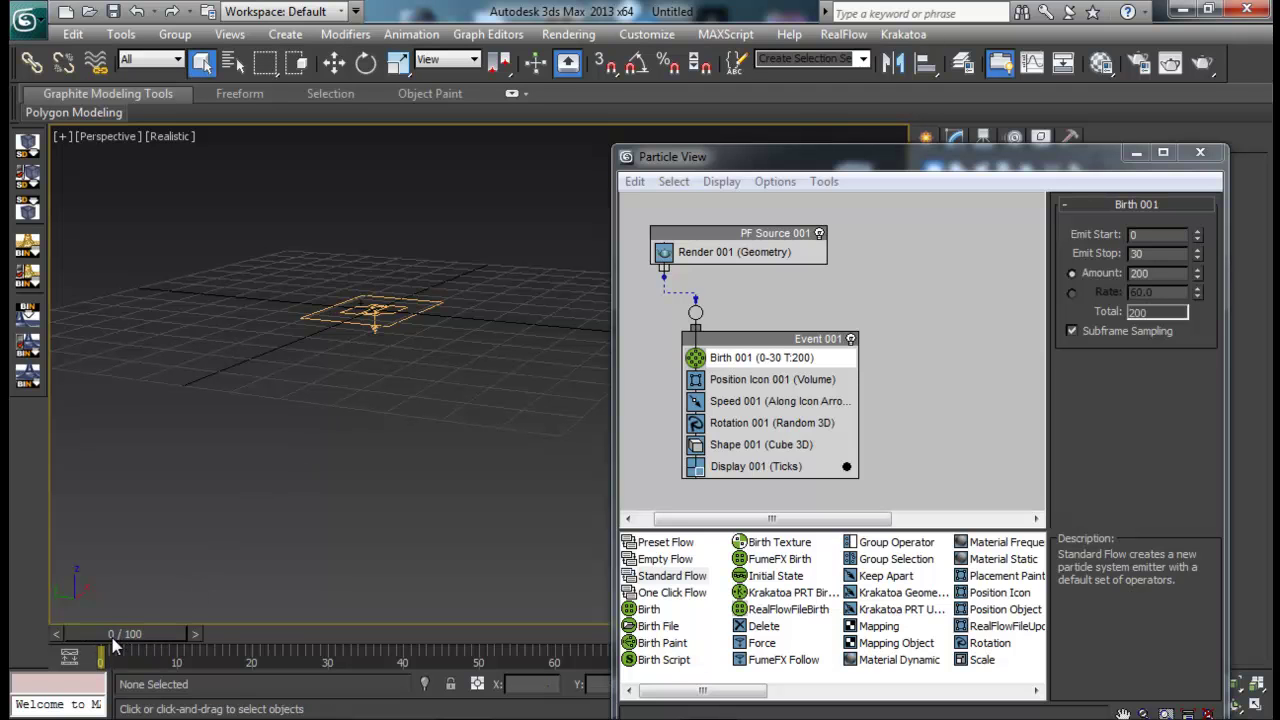
left_click_drag(110, 635, 366, 636)
middle_click_drag(414, 414, 400, 318)
left_click_drag(413, 634, 95, 627)
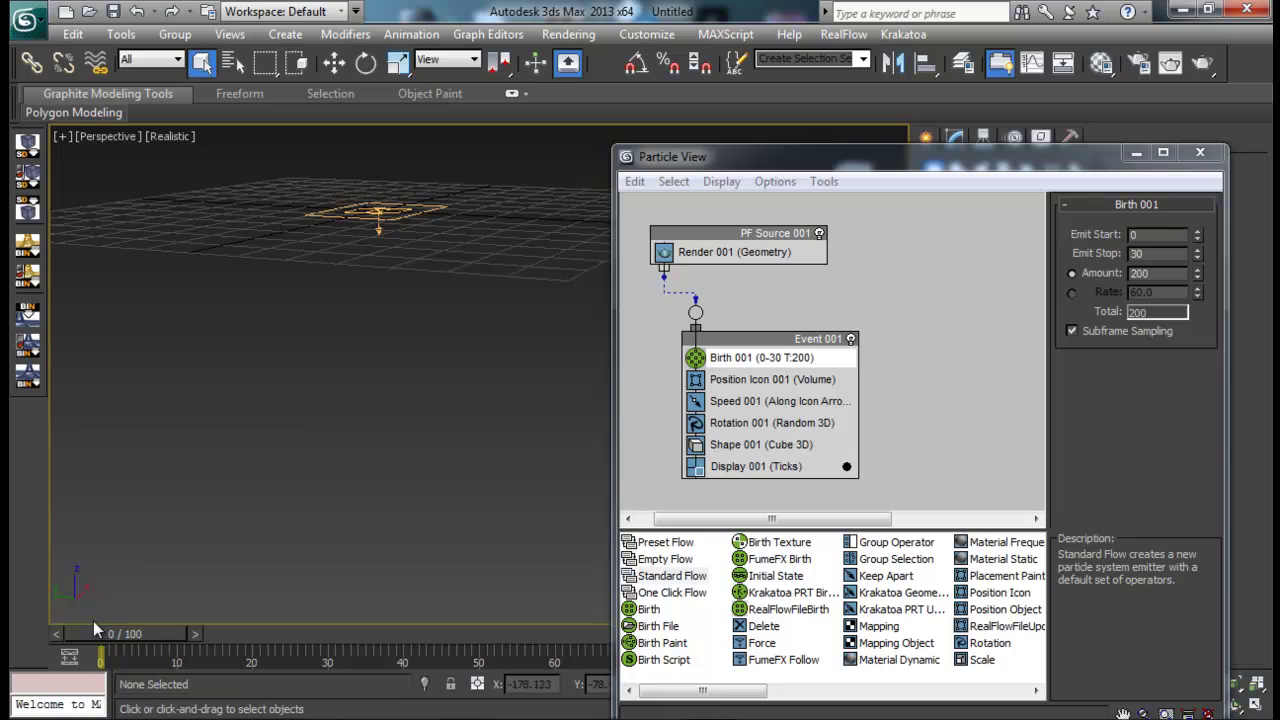
Set the Birth 001 amount to 1000 particles and view the flow at frame 23.
double_click(1168, 272)
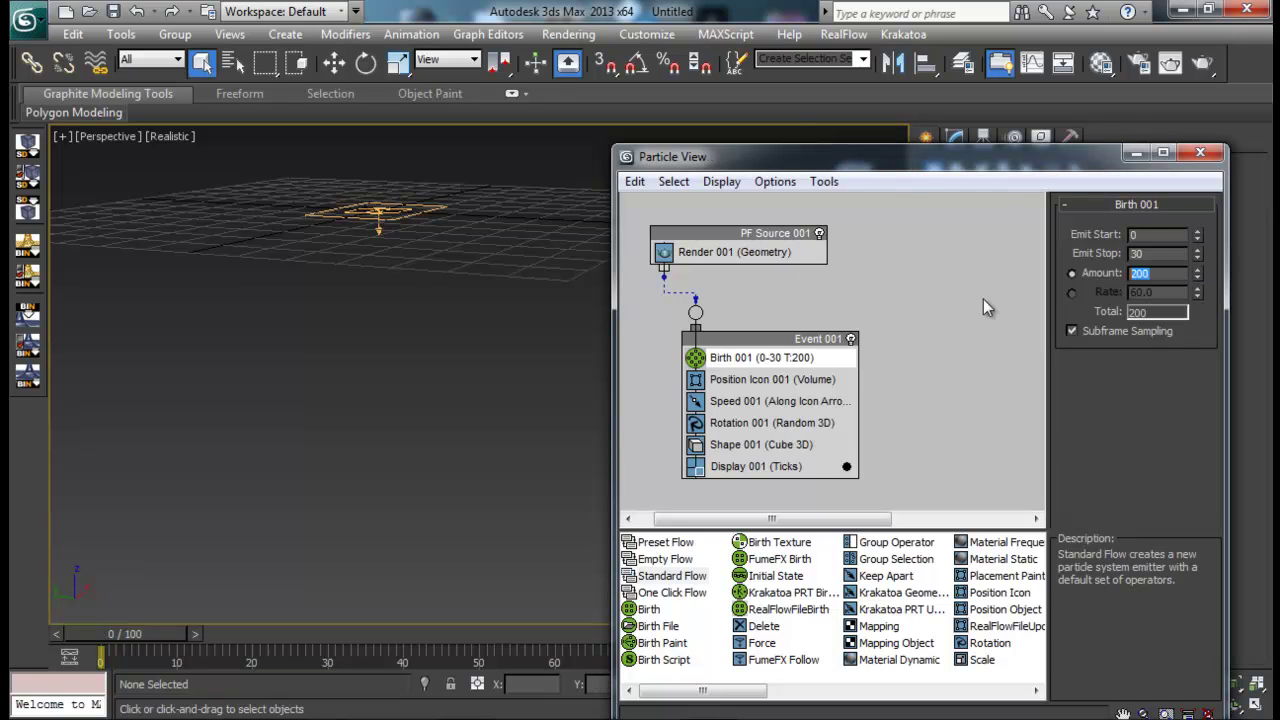
type("1000")
key("Return")
left_click_drag(102, 627, 275, 636)
middle_click_drag(345, 357, 363, 458)
Select PF Source 001 and set its viewport quantity multiplier to 100%.
left_click(731, 232)
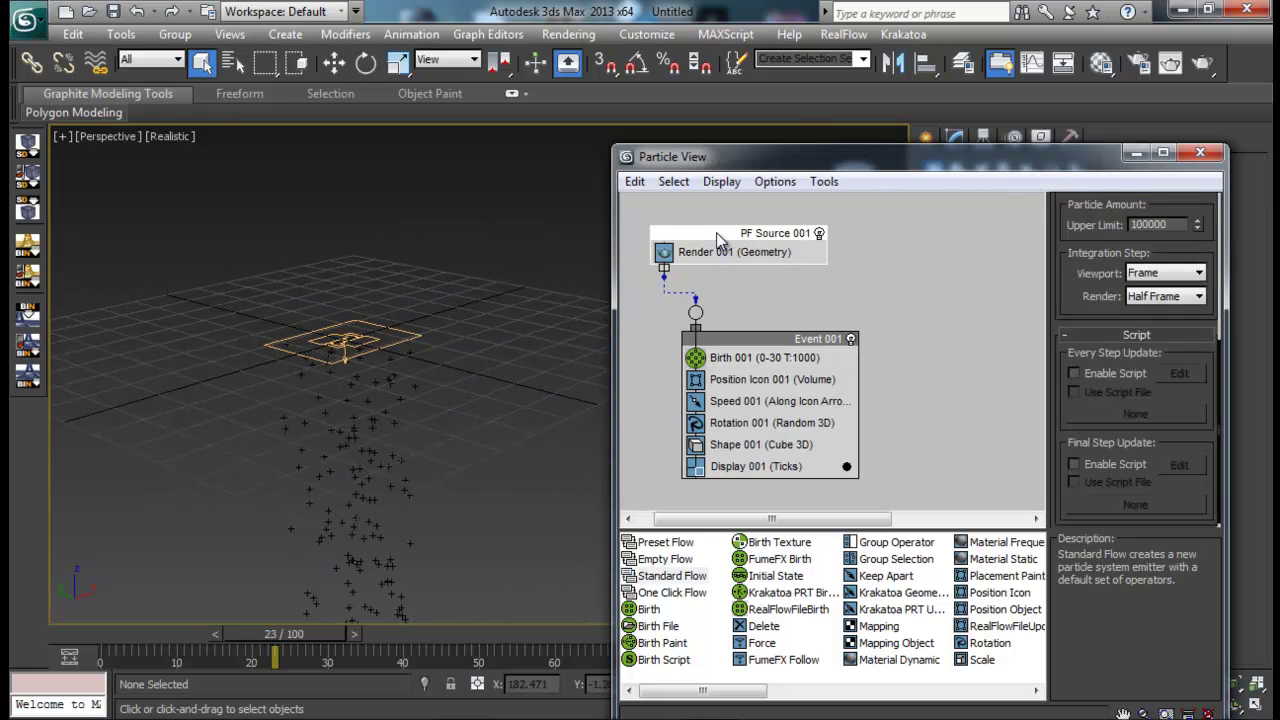
left_click_drag(1065, 278, 1087, 550)
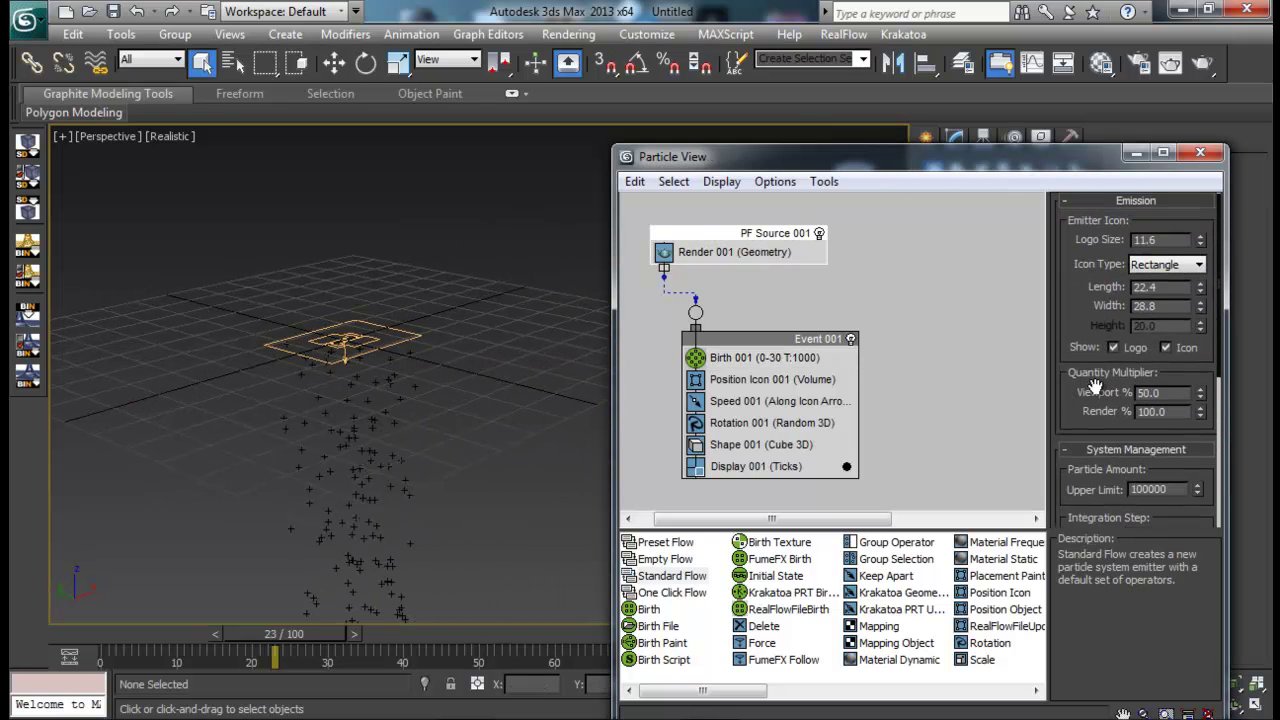
middle_click_drag(424, 450, 480, 423, "alt")
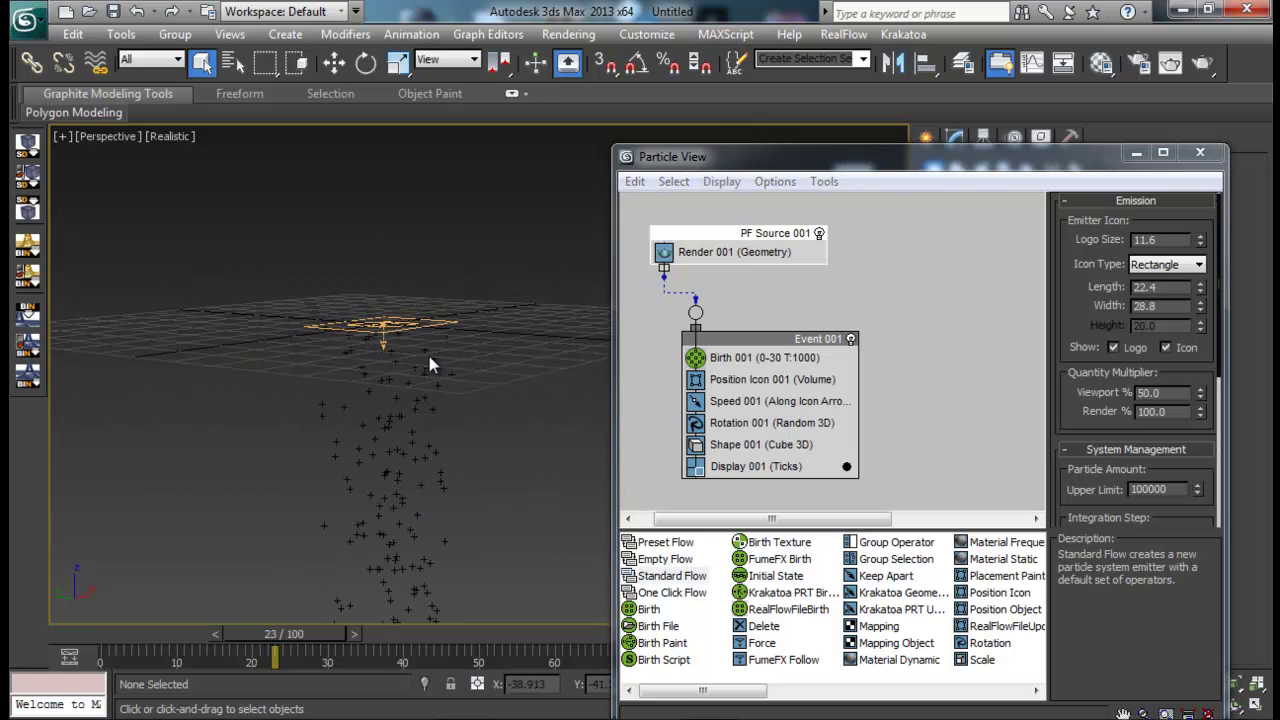
middle_click_drag(395, 386, 376, 402)
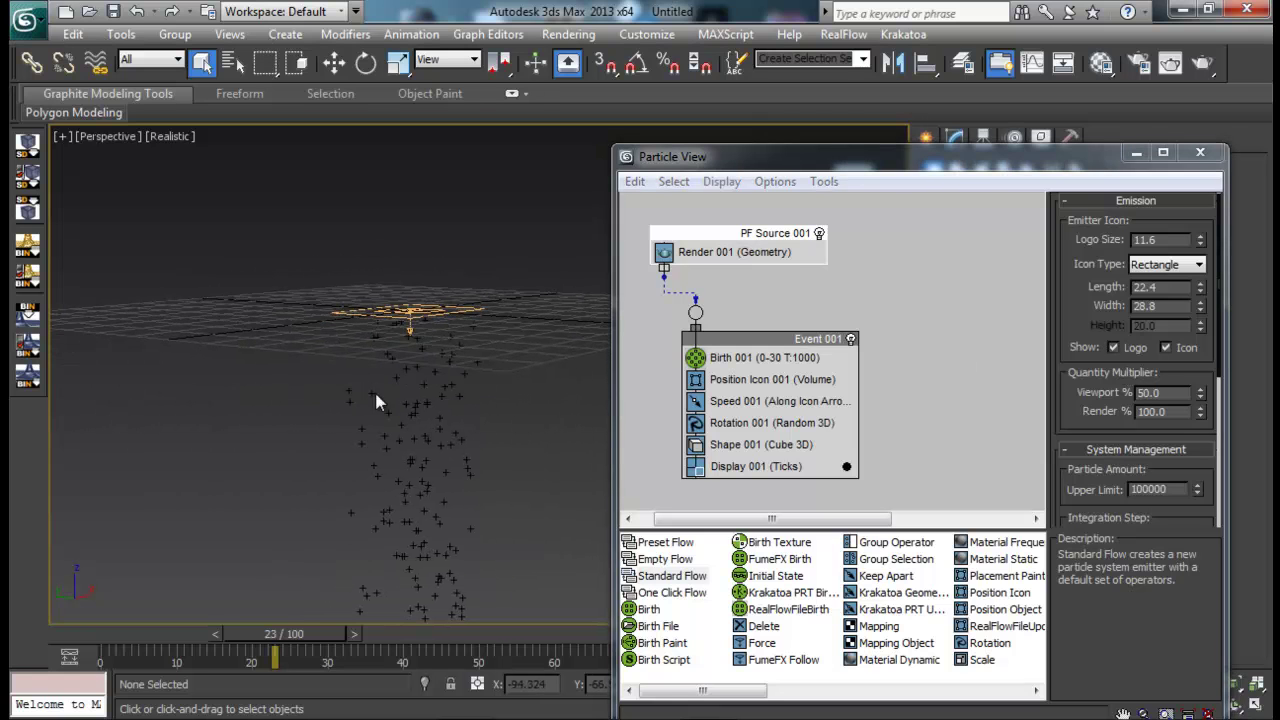
double_click(1176, 393)
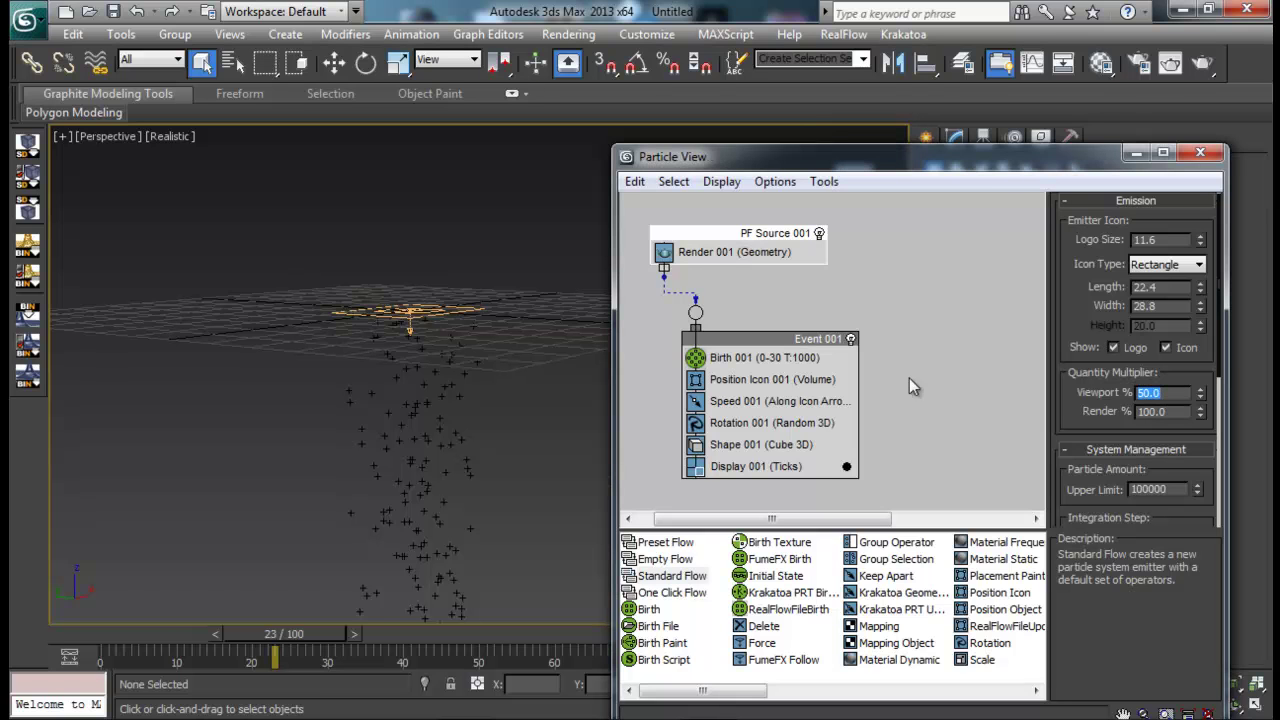
type("100")
key("Return")
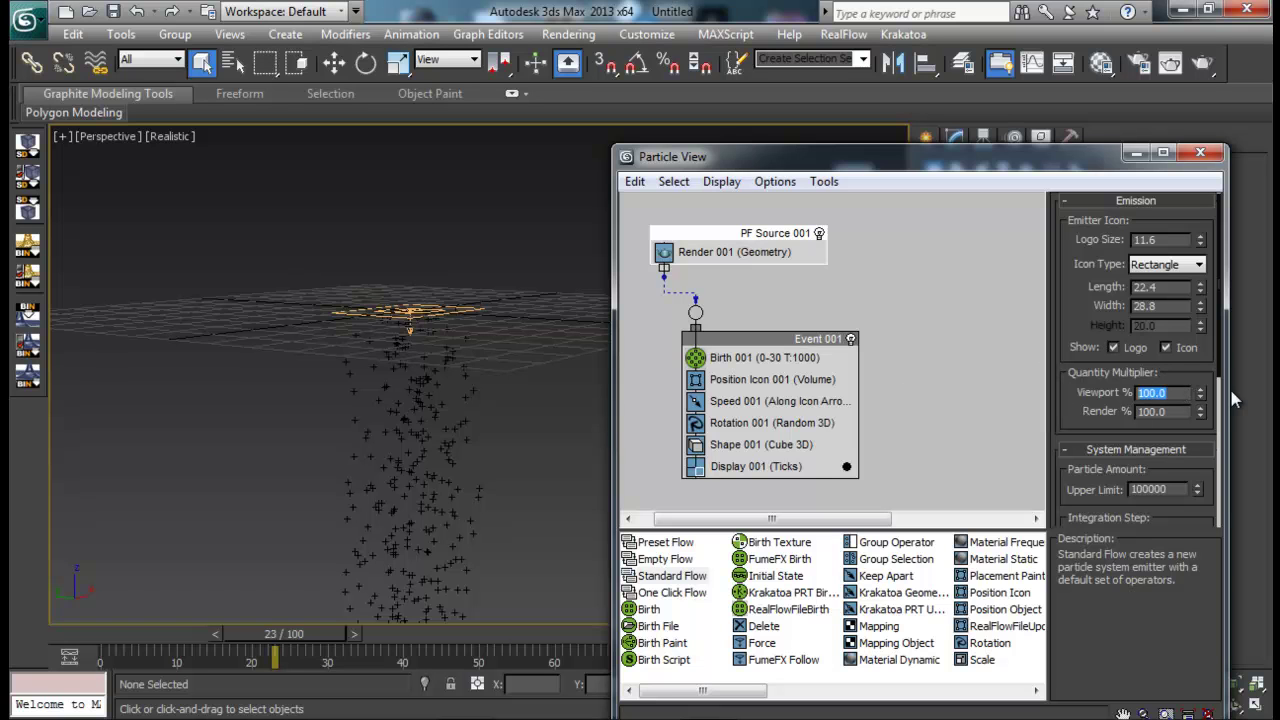
Set the source's viewport quantity multiplier to 1% and render frame 23 of the perspective view.
middle_click_drag(470, 275, 480, 348, "alt")
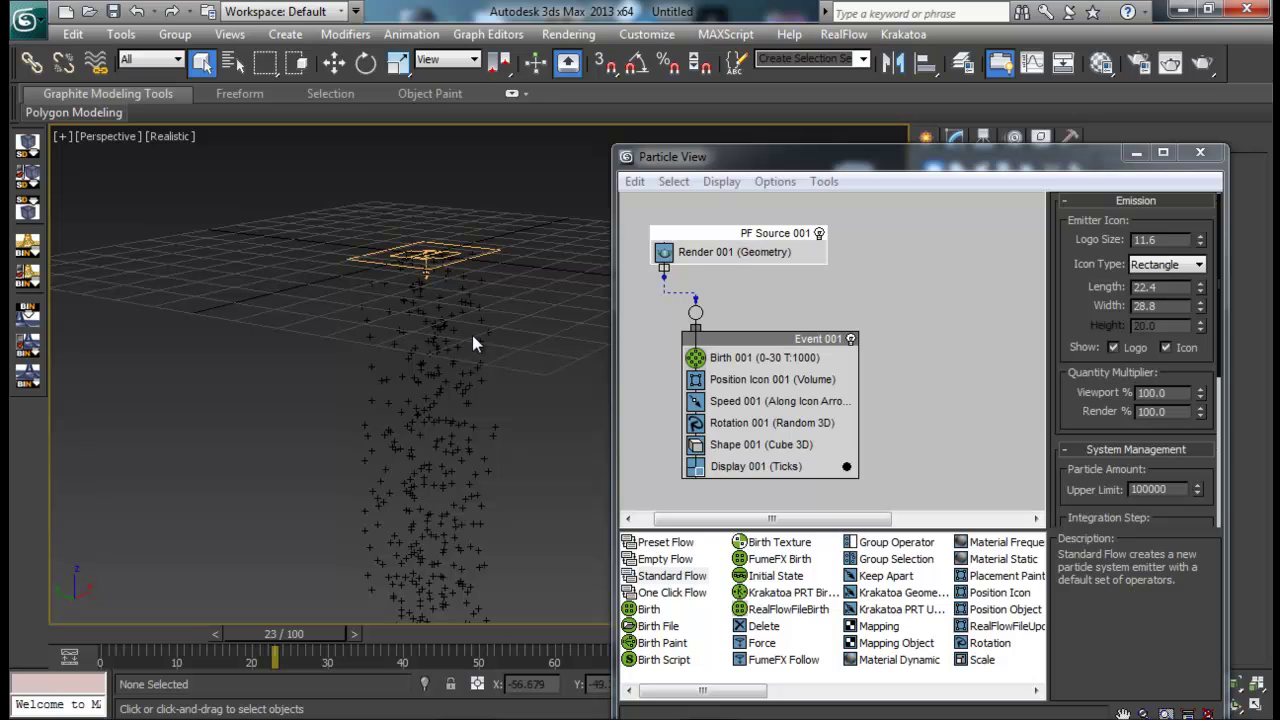
left_click_drag(1158, 398, 1082, 390)
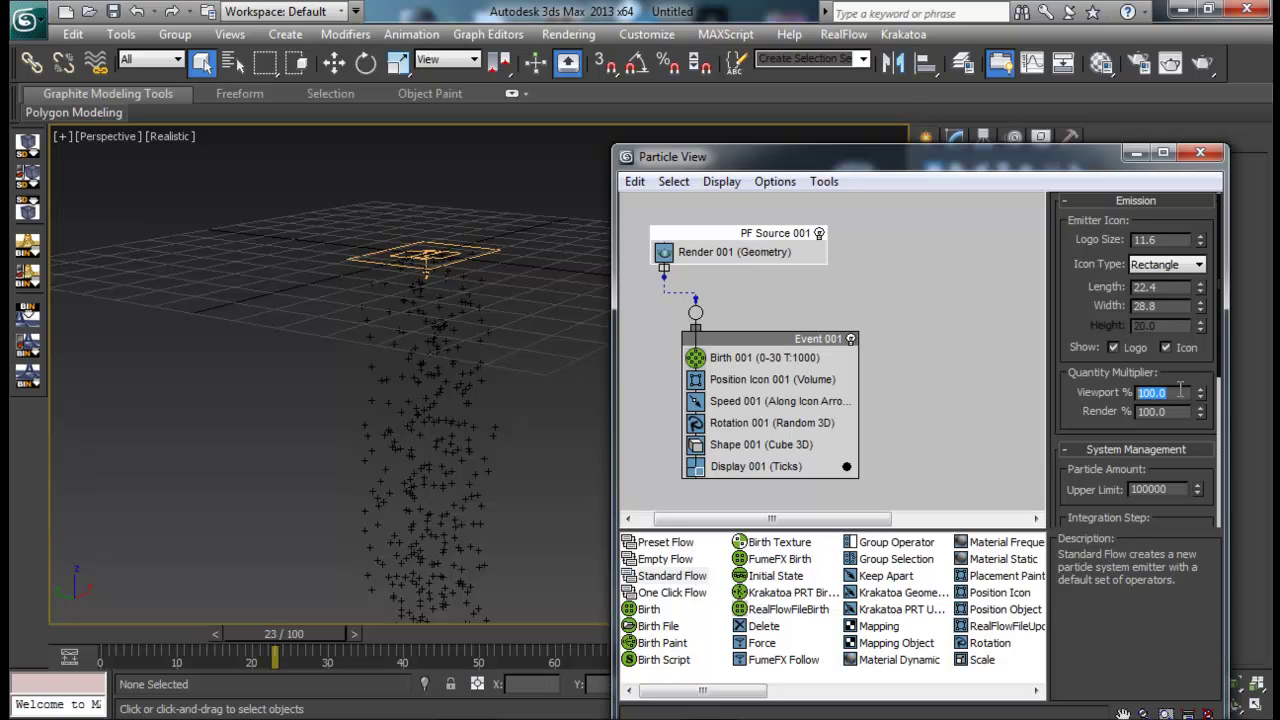
type("1")
key("Return")
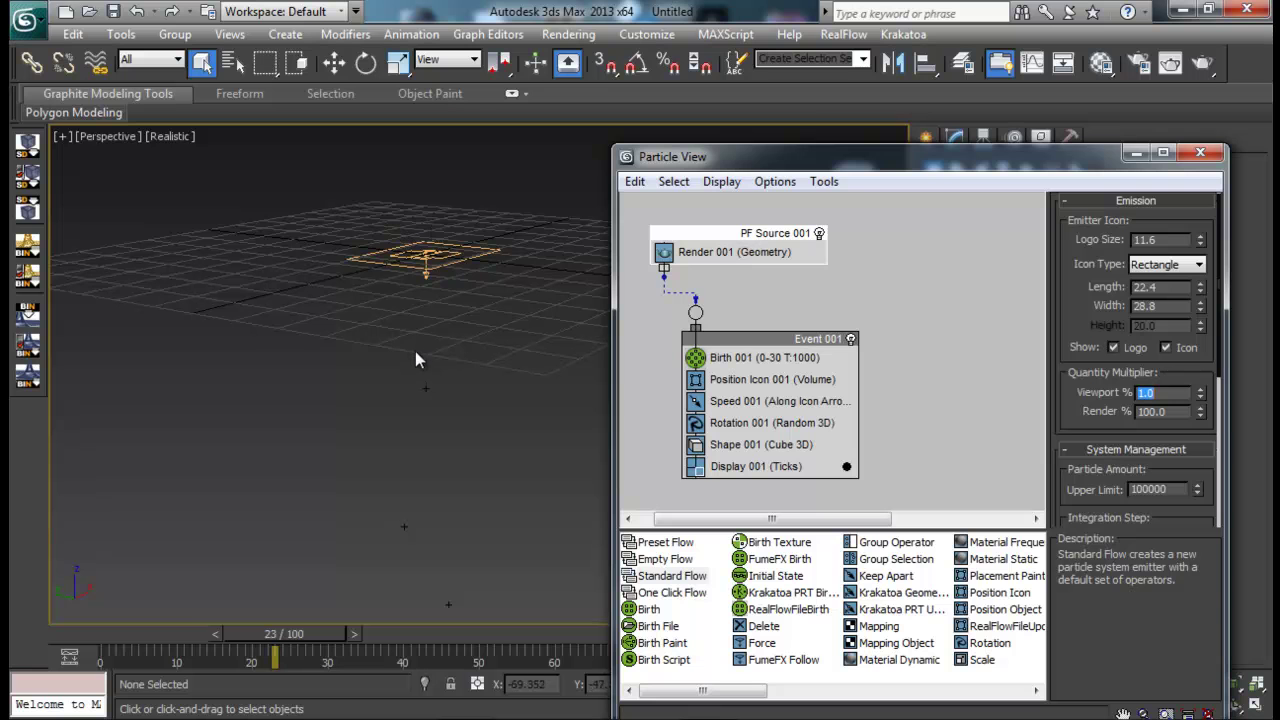
left_click(1196, 70)
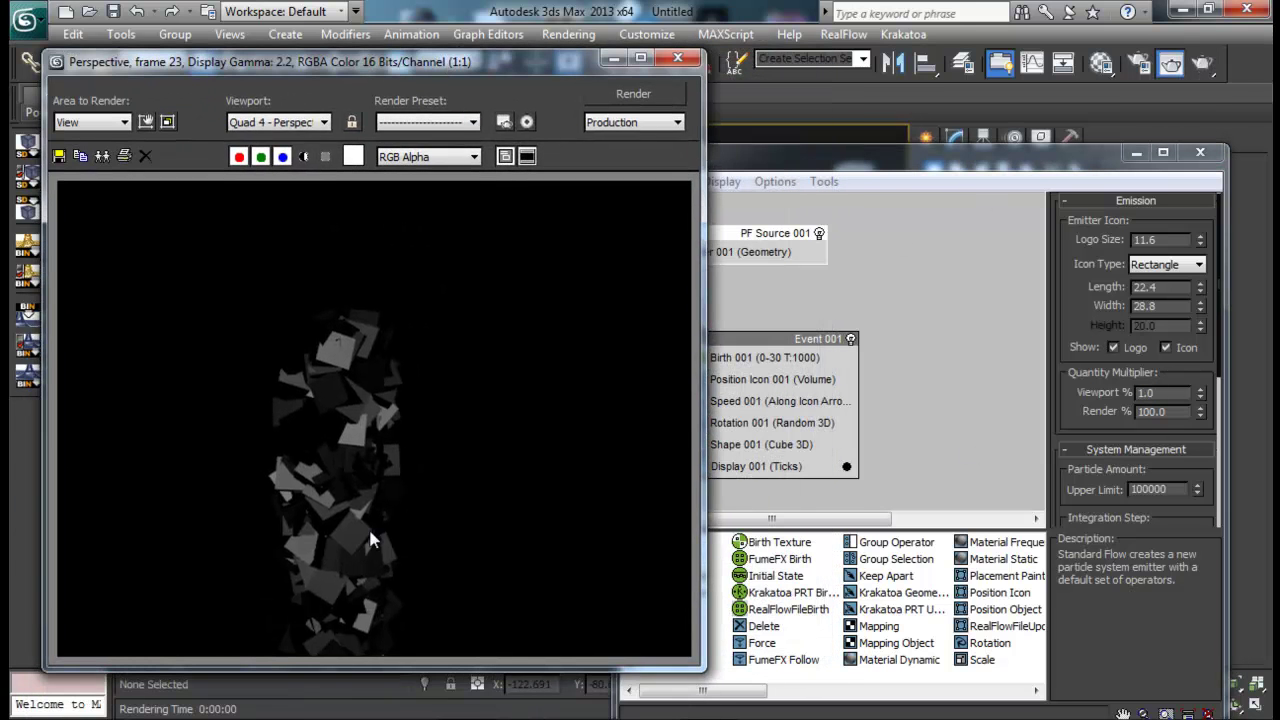
left_click(677, 57)
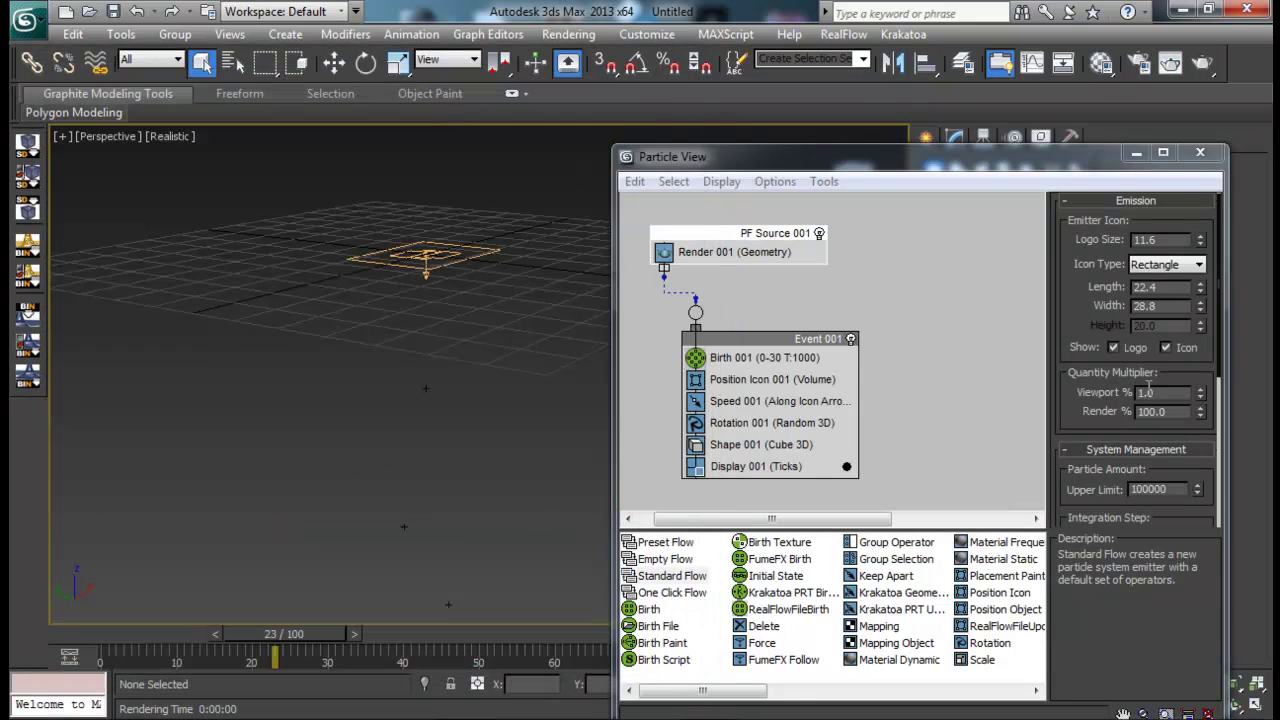
Set the source's render quantity multiplier to 1% and render the perspective view again.
double_click(1177, 411)
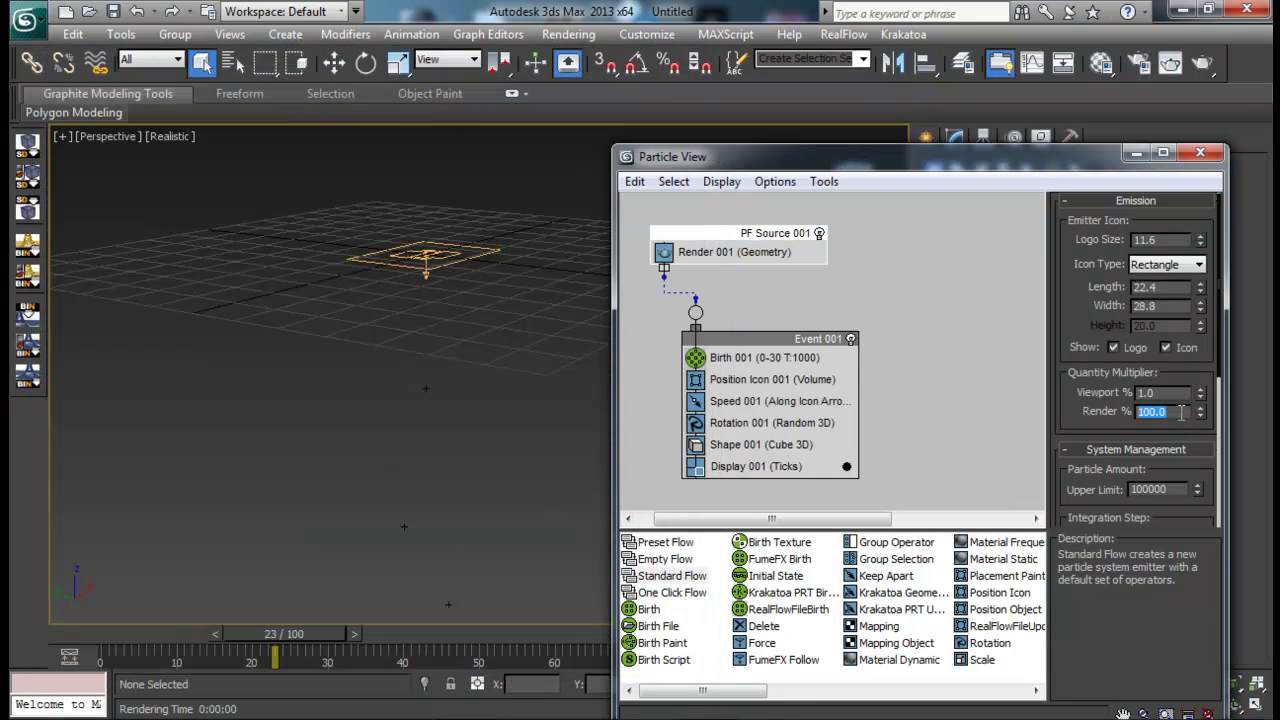
type("1")
left_click(1201, 62)
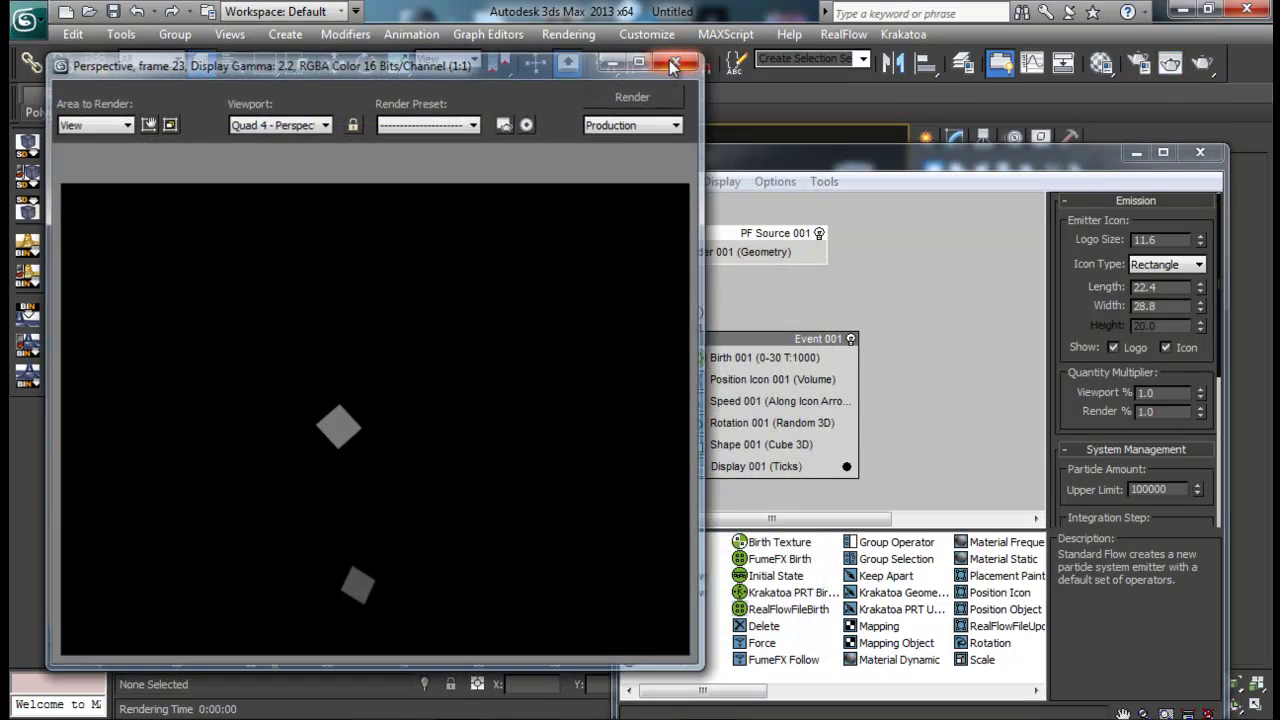
Close the render window and set the source's quantity multipliers to 50% for the viewport and 100% for rendering.
left_click(676, 59)
double_click(1160, 392)
type("50")
key("Tab")
type("100")
key("Return")
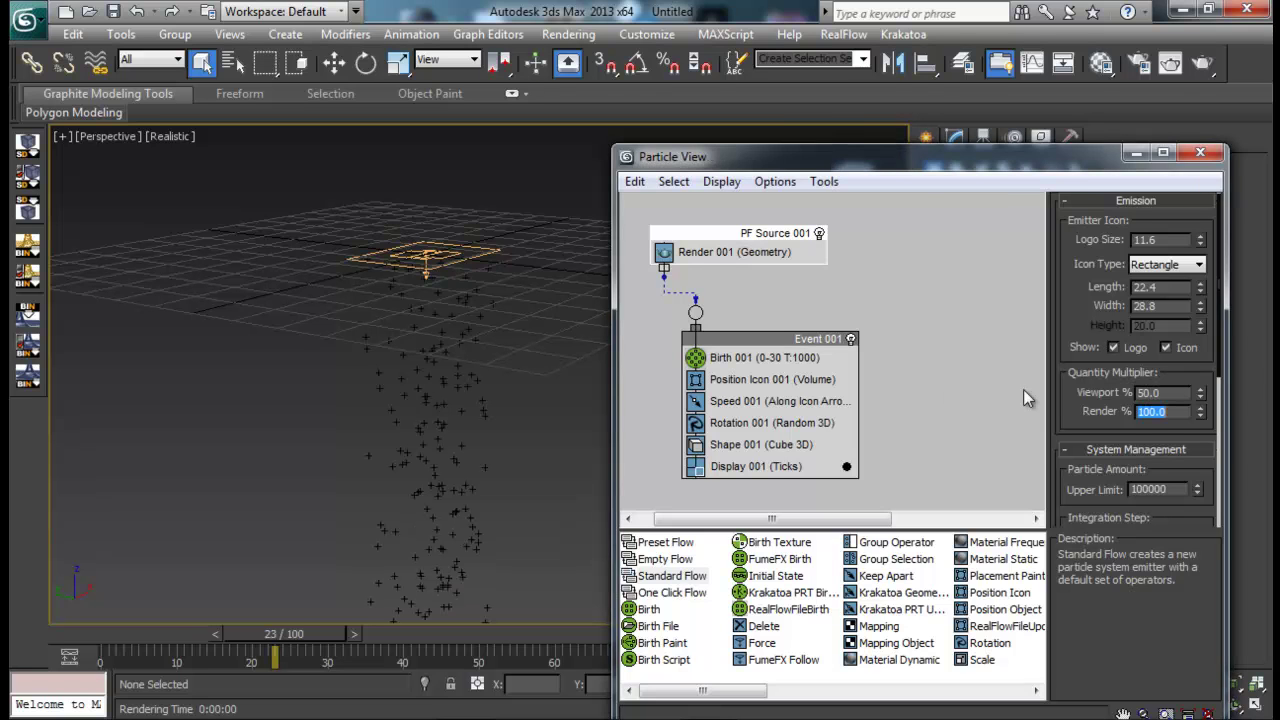
Compare PF Source 001's particle amount upper limit with the amount set in Birth 001.
scroll(1074, 462, "down", 5)
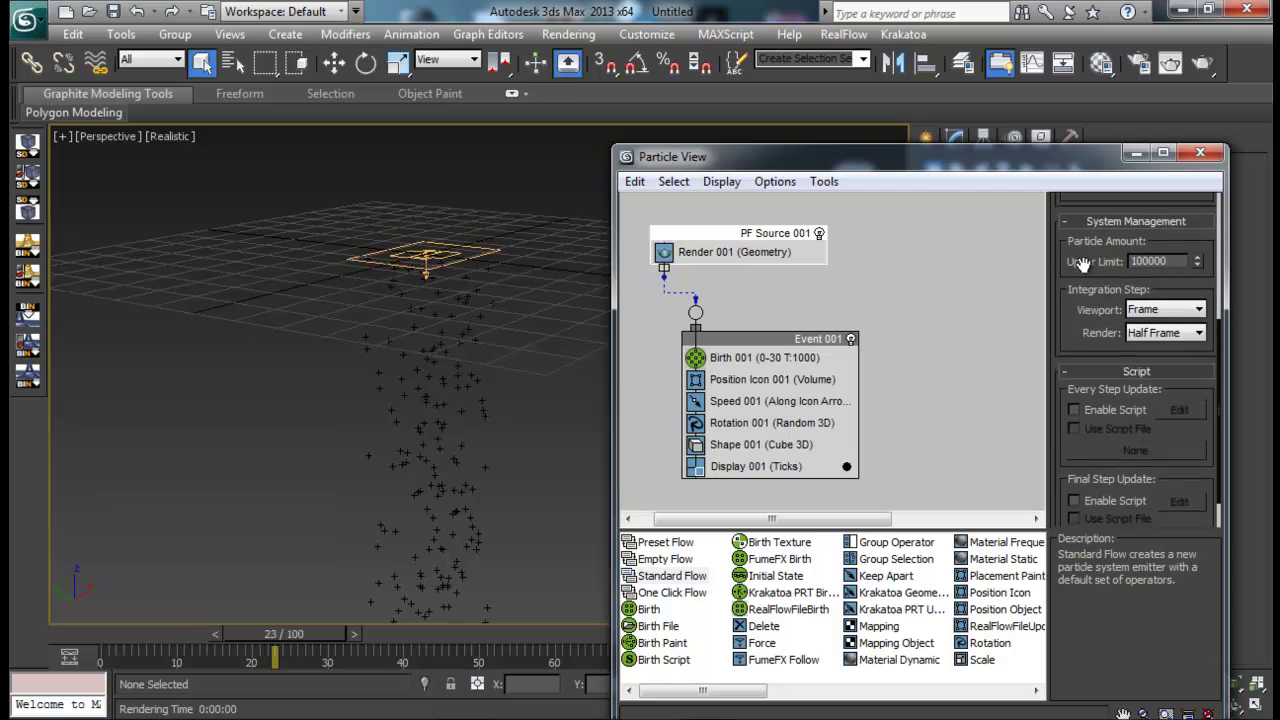
scroll(1080, 430, "up", 4)
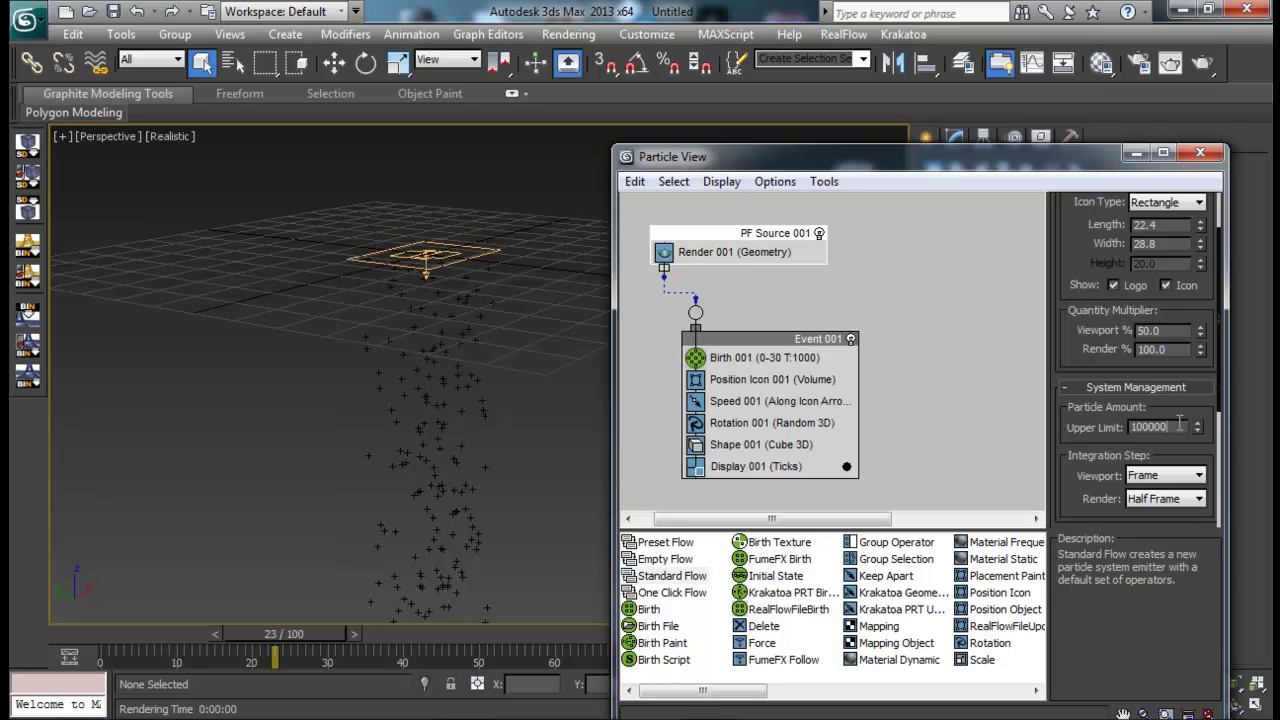
left_click(795, 357)
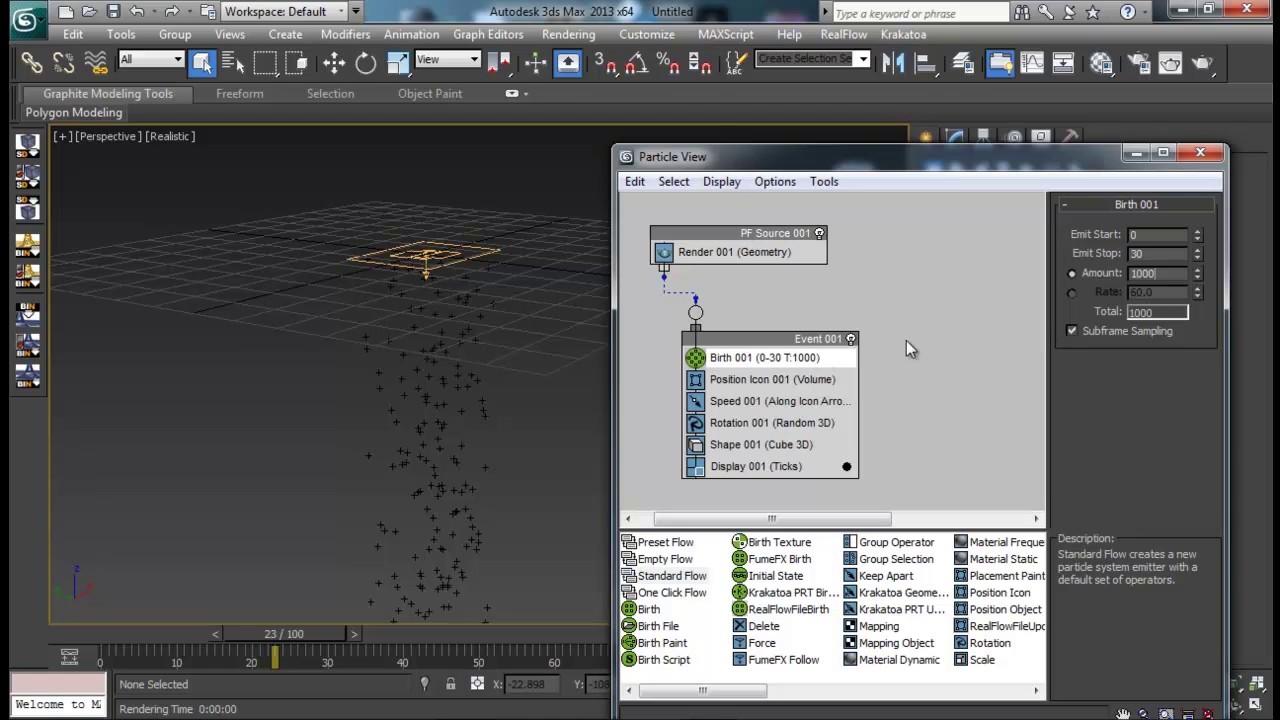
left_click(725, 232)
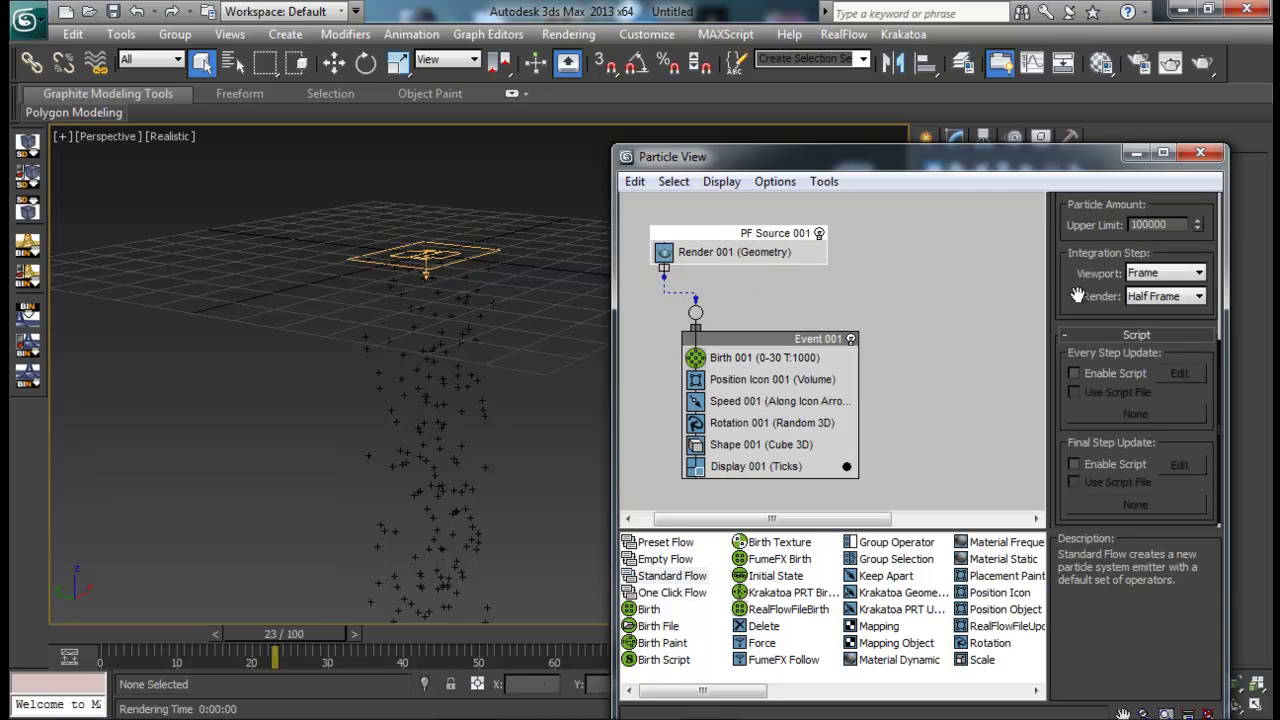
scroll(1140, 272, "up", 2)
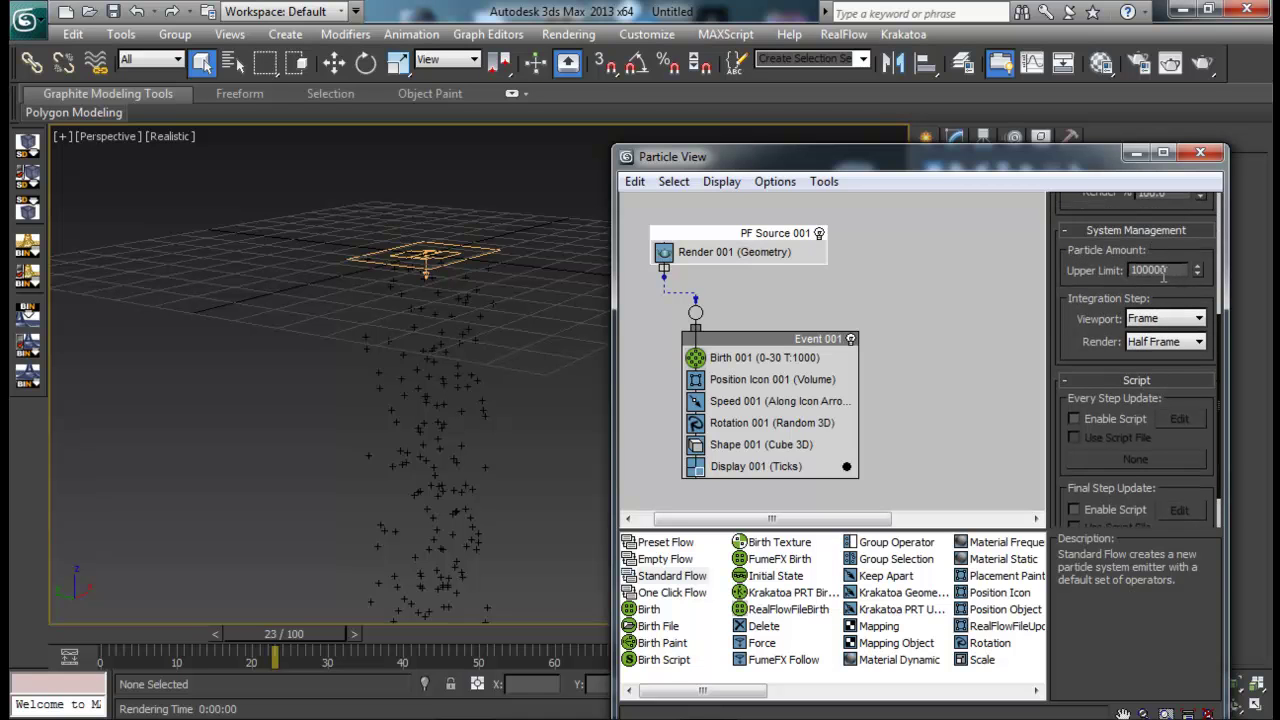
left_click(804, 359)
left_click_drag(1178, 272, 1095, 268)
left_click(731, 230)
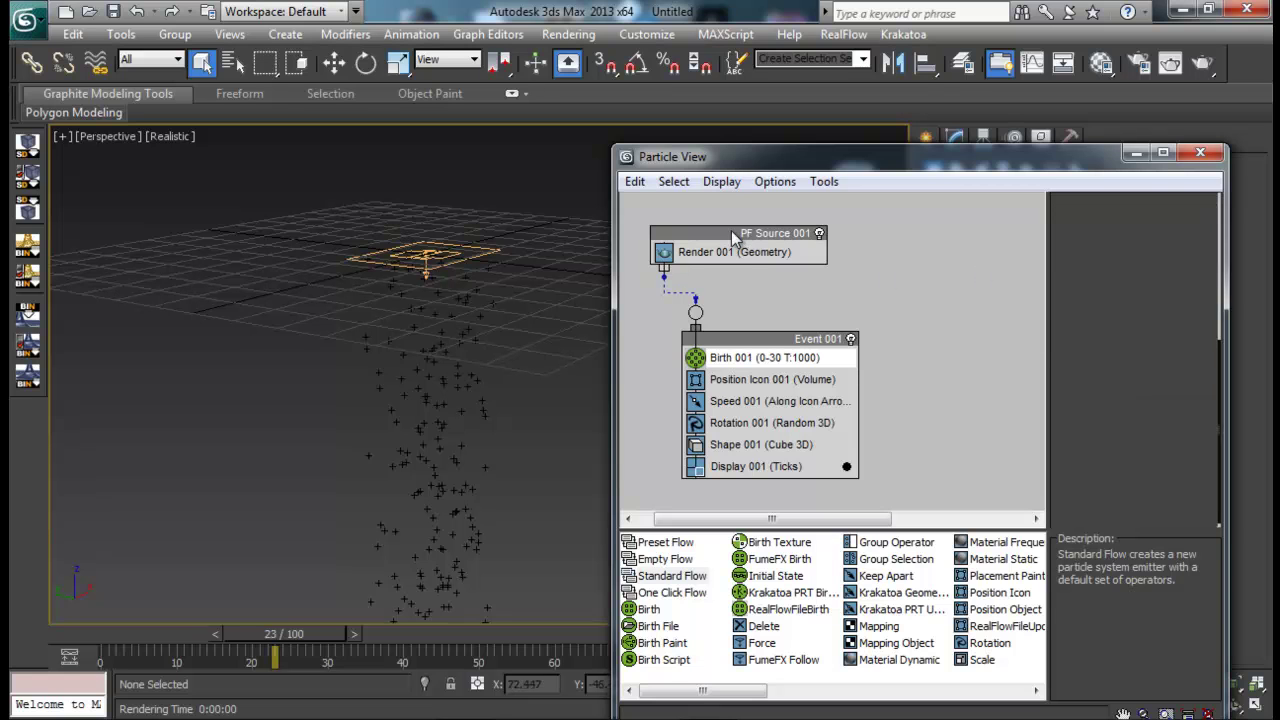
scroll(1118, 392, "up", 2)
scroll(1118, 392, "up", 1)
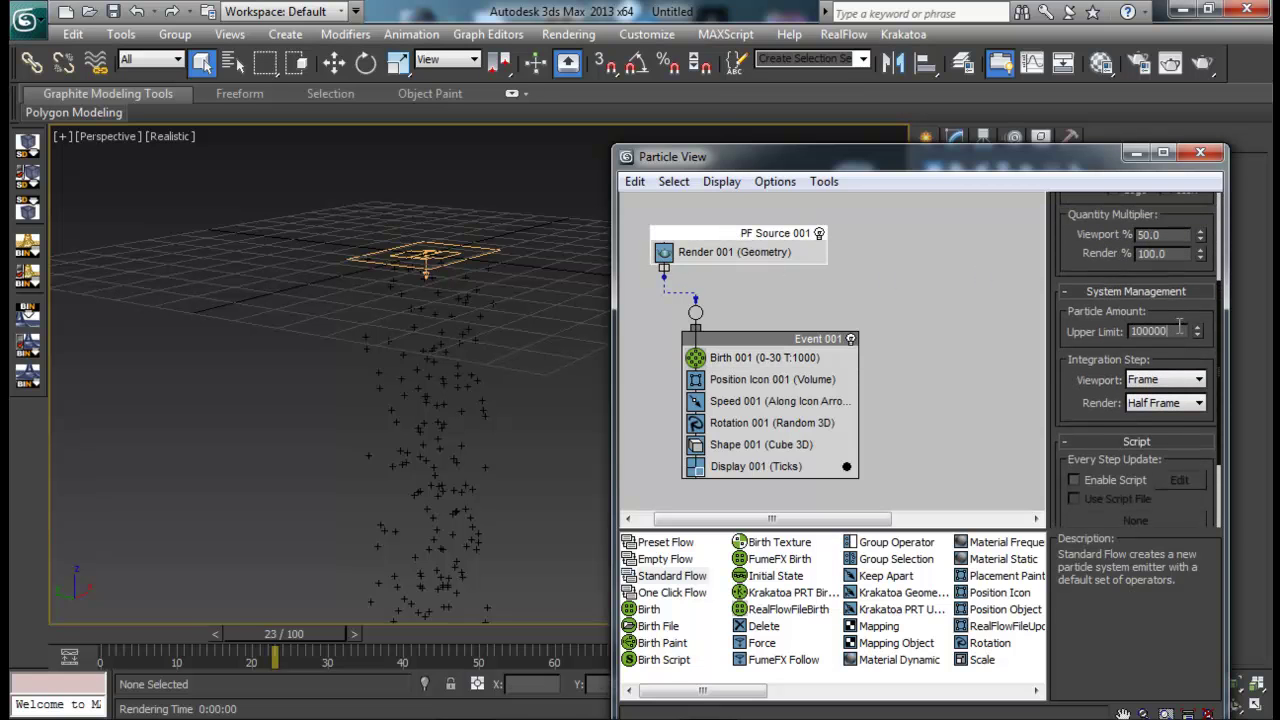
type("0000")
key("Return")
left_click_drag(1075, 338, 1090, 292)
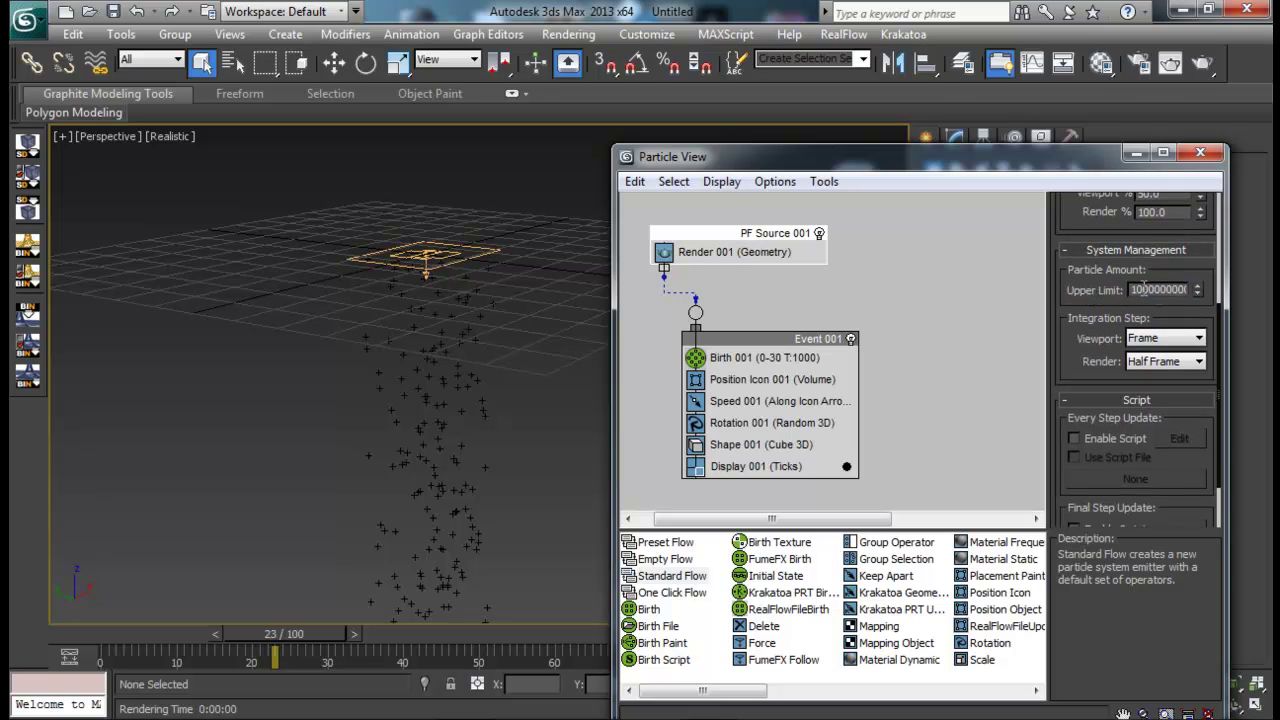
double_click(1132, 288)
left_click_drag(1140, 292, 1134, 304)
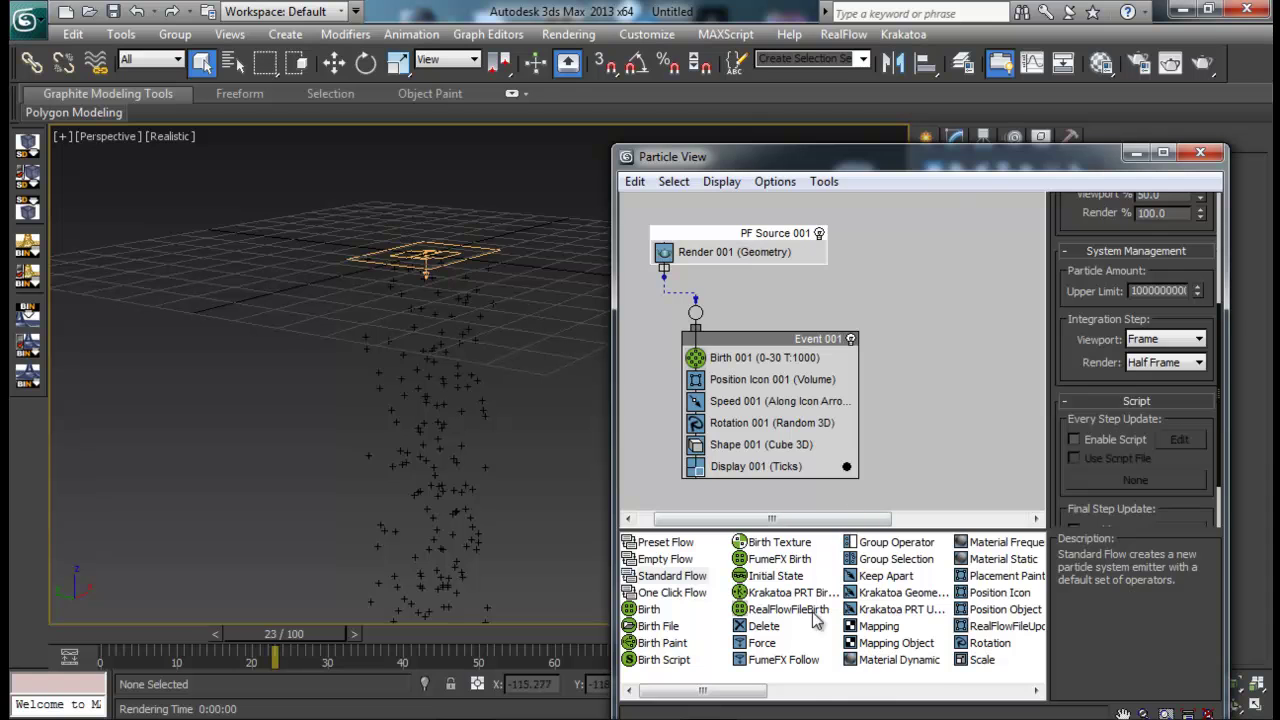
Set Birth 001's emit stop to frame 100 and preview the flow from frame 0.
left_click_drag(762, 692, 892, 712)
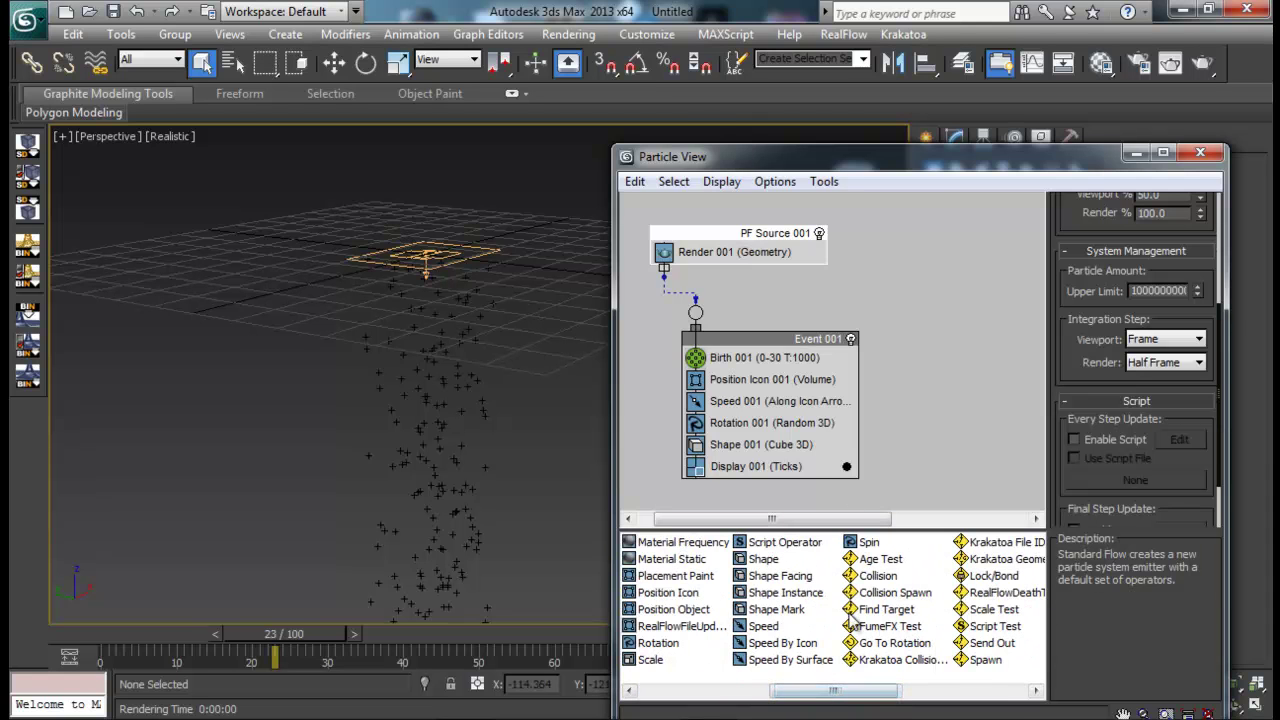
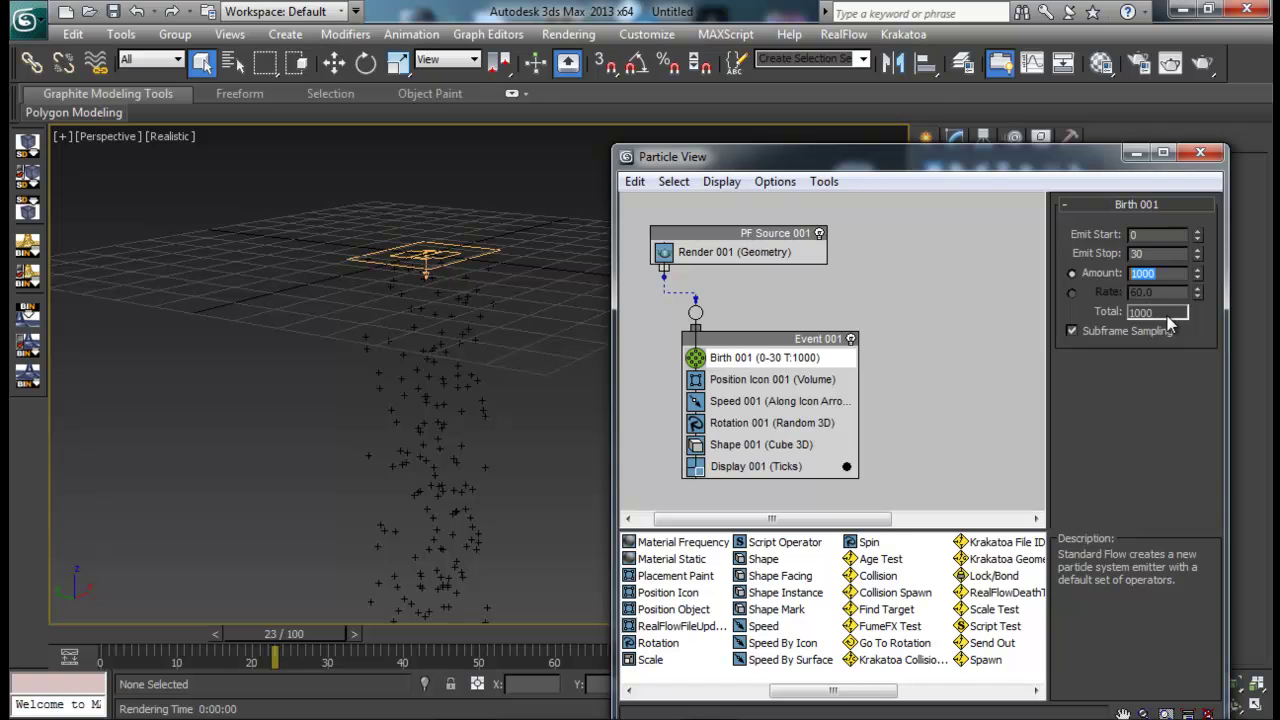
left_click_drag(295, 638, 100, 636)
left_click_drag(1150, 253, 1045, 248)
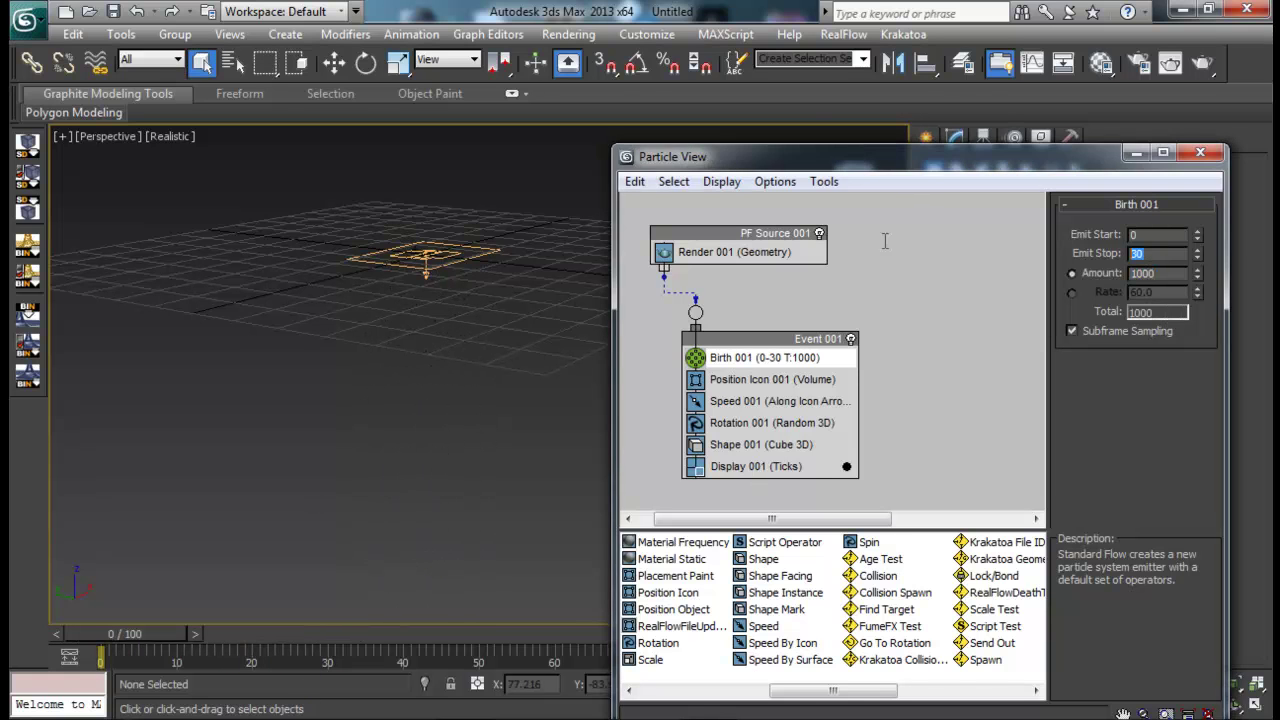
type("100")
key("Return")
left_click_drag(903, 170, 1072, 80)
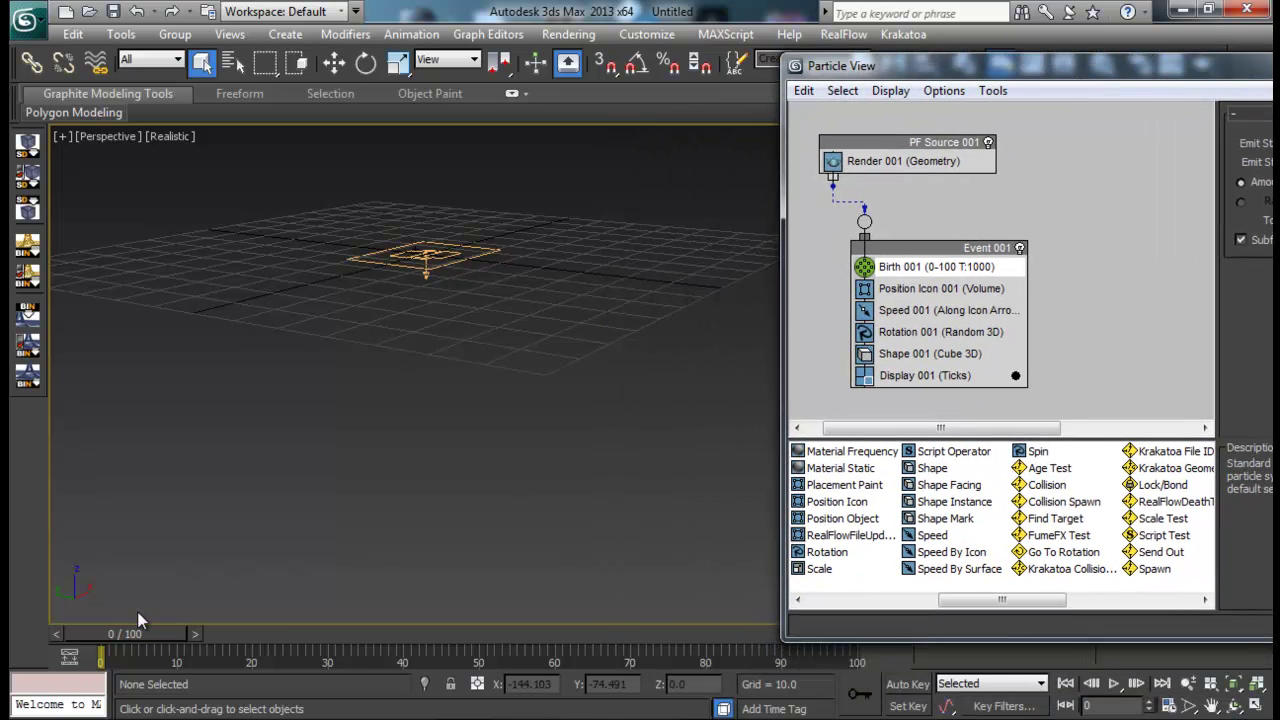
left_click_drag(131, 640, 101, 640)
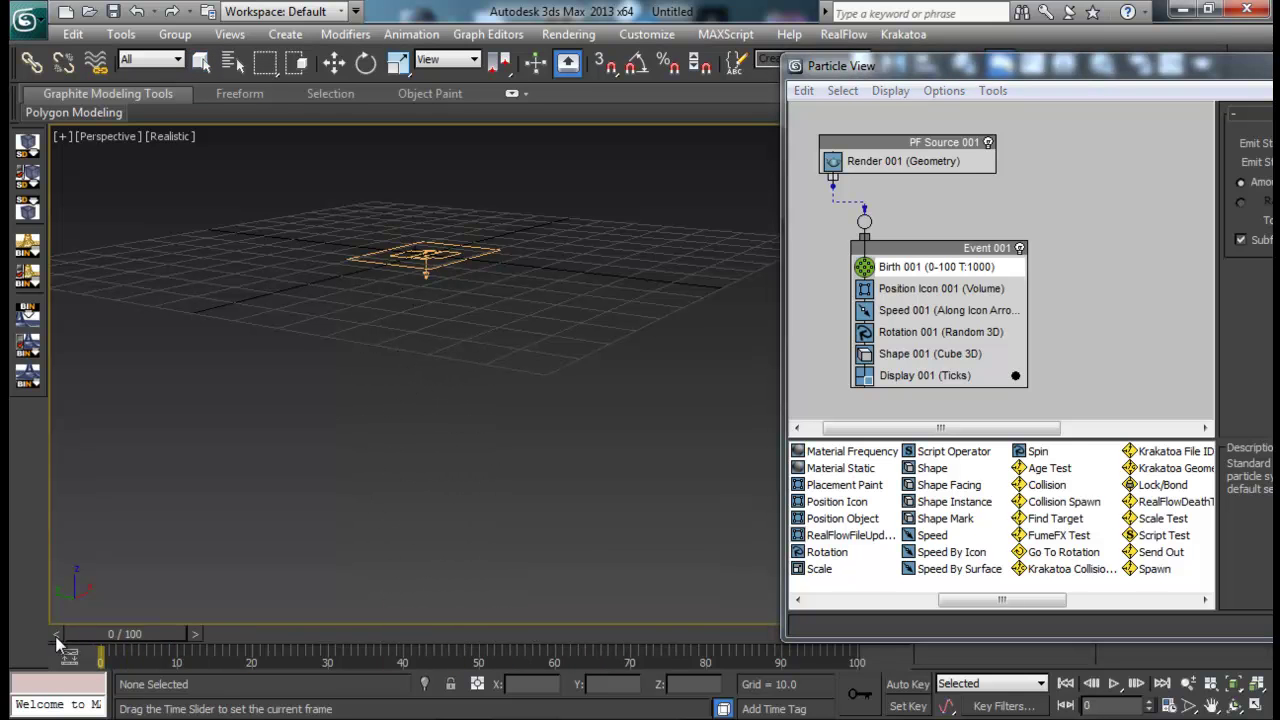
left_click(201, 62)
Switch Birth 001 from a fixed amount to emission by rate and preview the flow on the timeline.
left_click_drag(1010, 63, 640, 86)
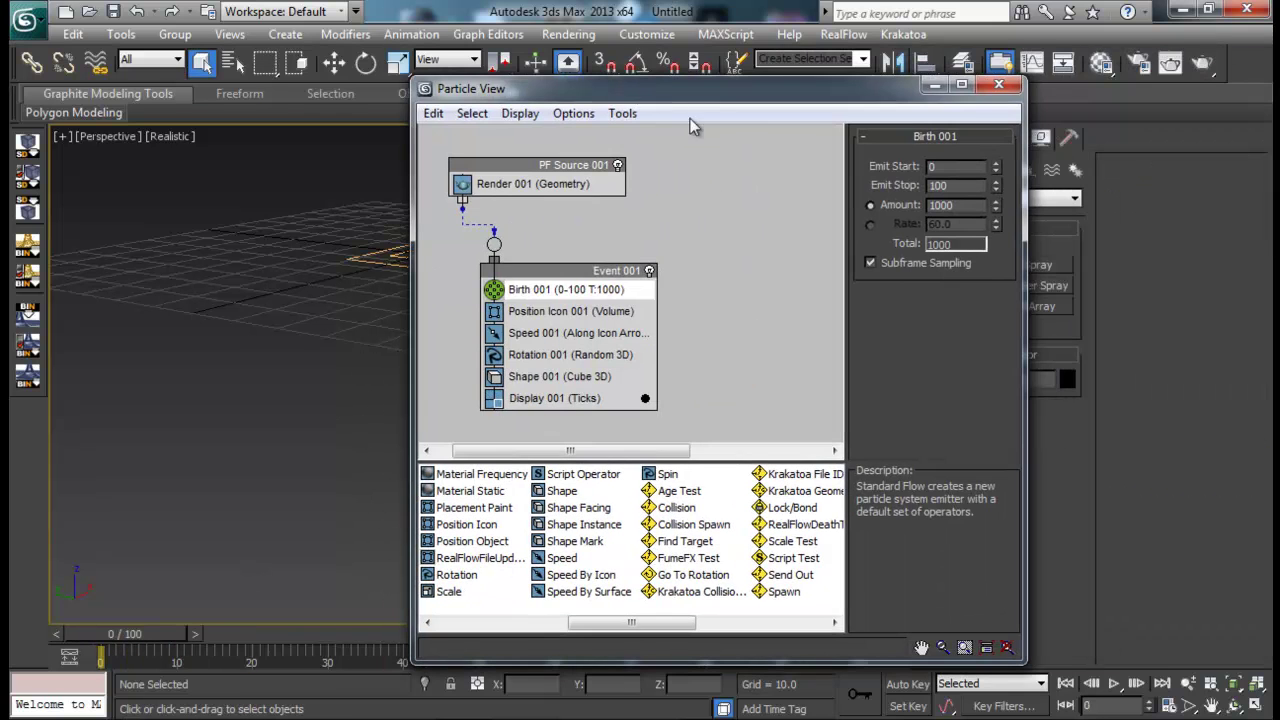
left_click(870, 224)
left_click_drag(781, 80, 1091, 72)
mouse_move(146, 635)
left_mouse_down()
mouse_move(500, 636)
mouse_move(127, 643)
mouse_move(640, 636)
mouse_move(125, 640)
left_mouse_up()
Try a Birth 001 rate of 50, set it to 100, and view the flow at frame 7.
left_click_drag(1100, 81, 848, 99)
double_click(1025, 233)
type("50")
key("Return")
type("100")
key("Return")
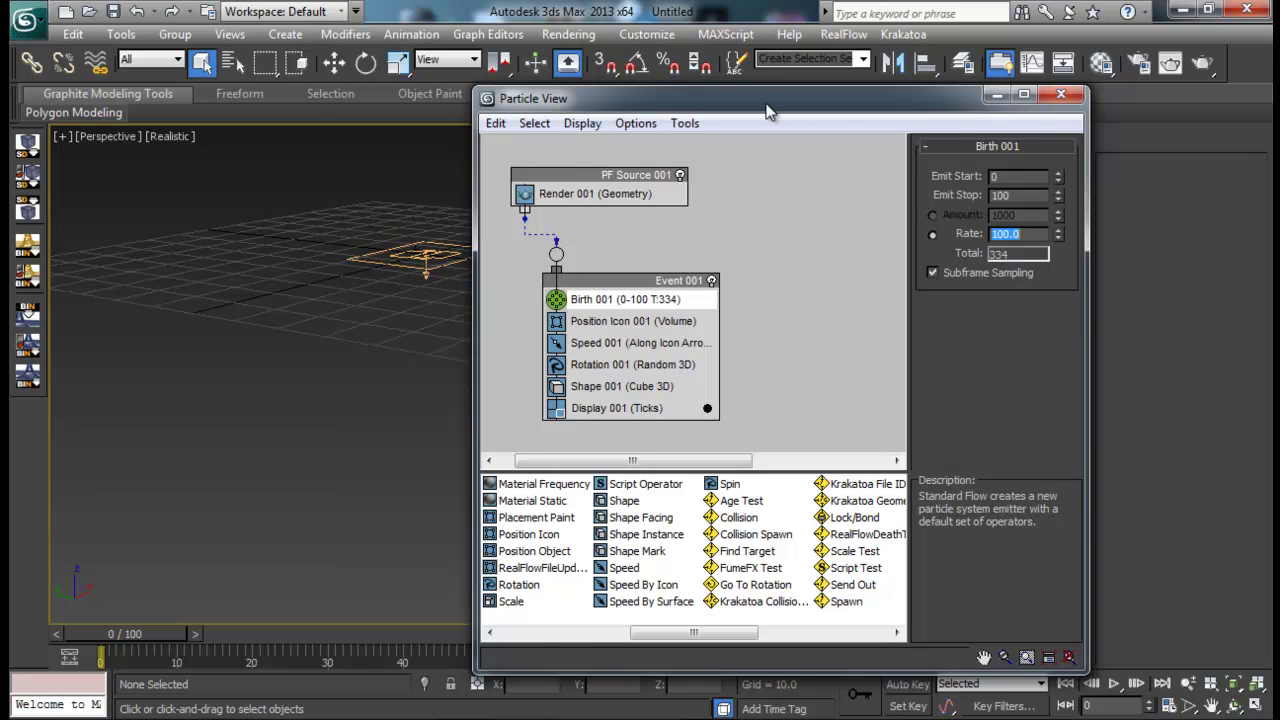
left_click_drag(785, 108, 925, 102)
left_click_drag(157, 633, 205, 634)
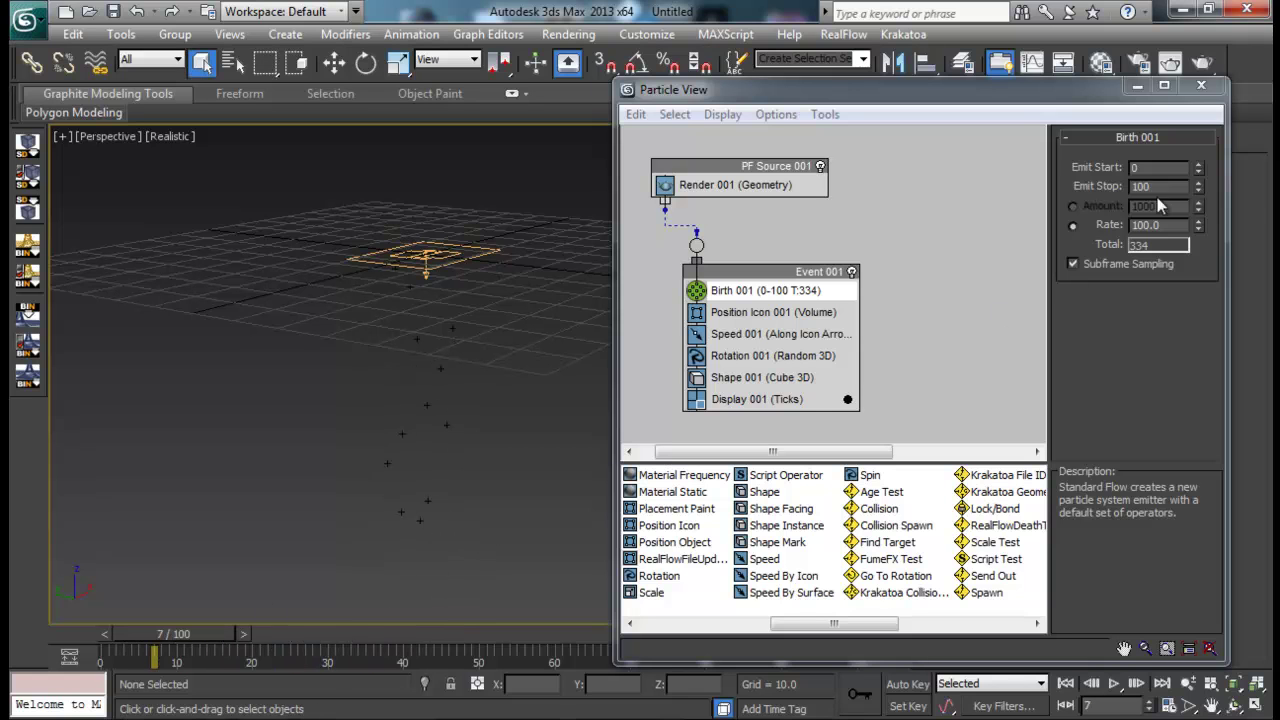
Set Birth 001's emit stop to 150 and switch the emission back to a fixed amount.
left_click(1075, 190)
type("150")
key("Return")
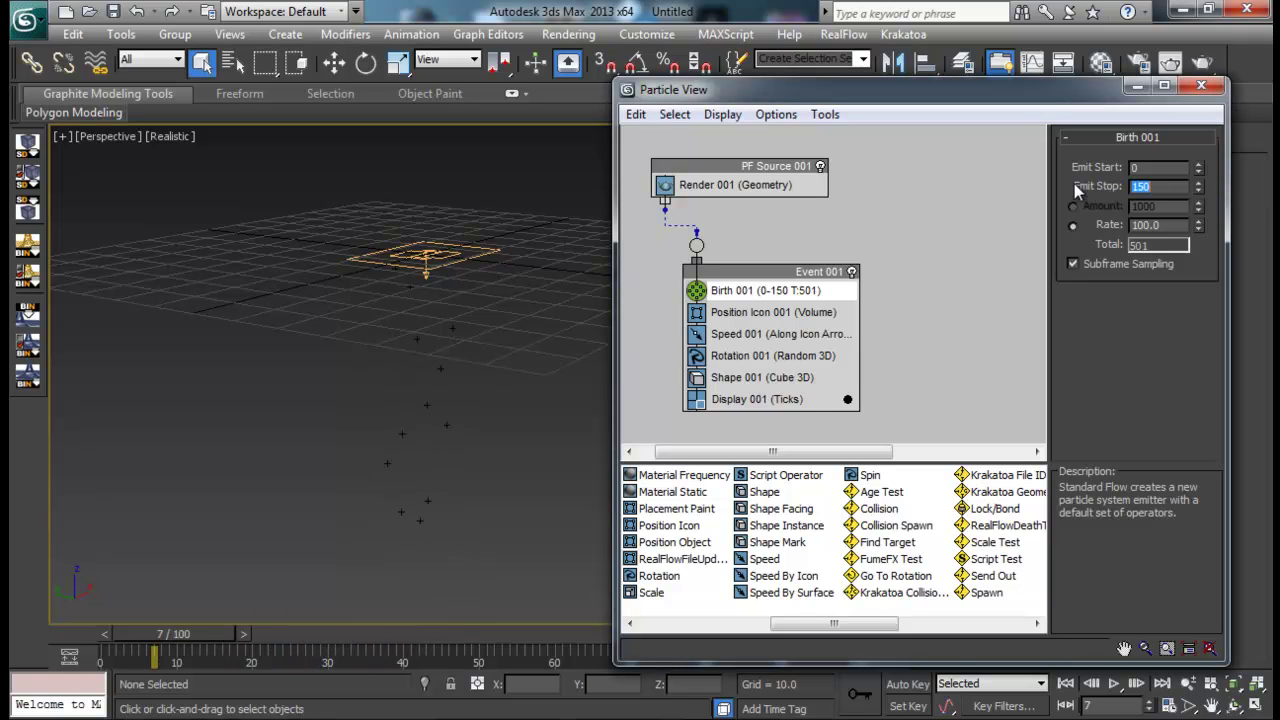
left_click(1108, 250)
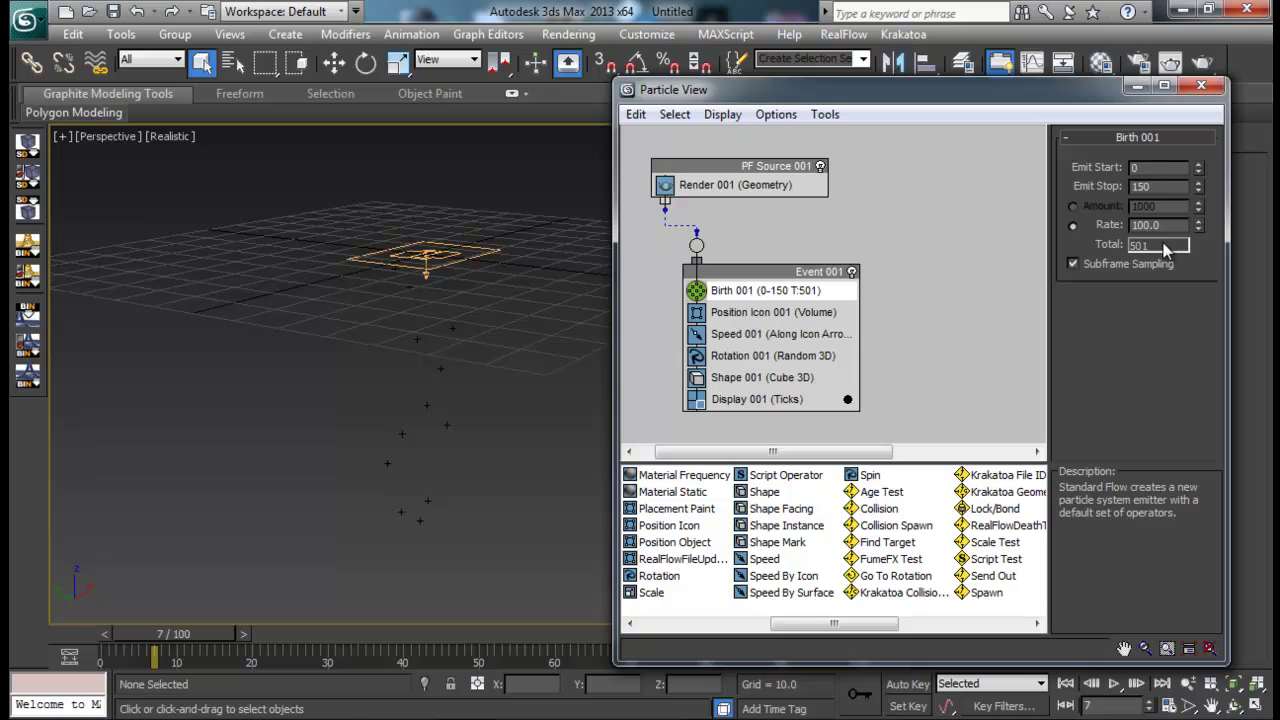
left_click_drag(1171, 224, 1113, 228)
left_click(1073, 206)
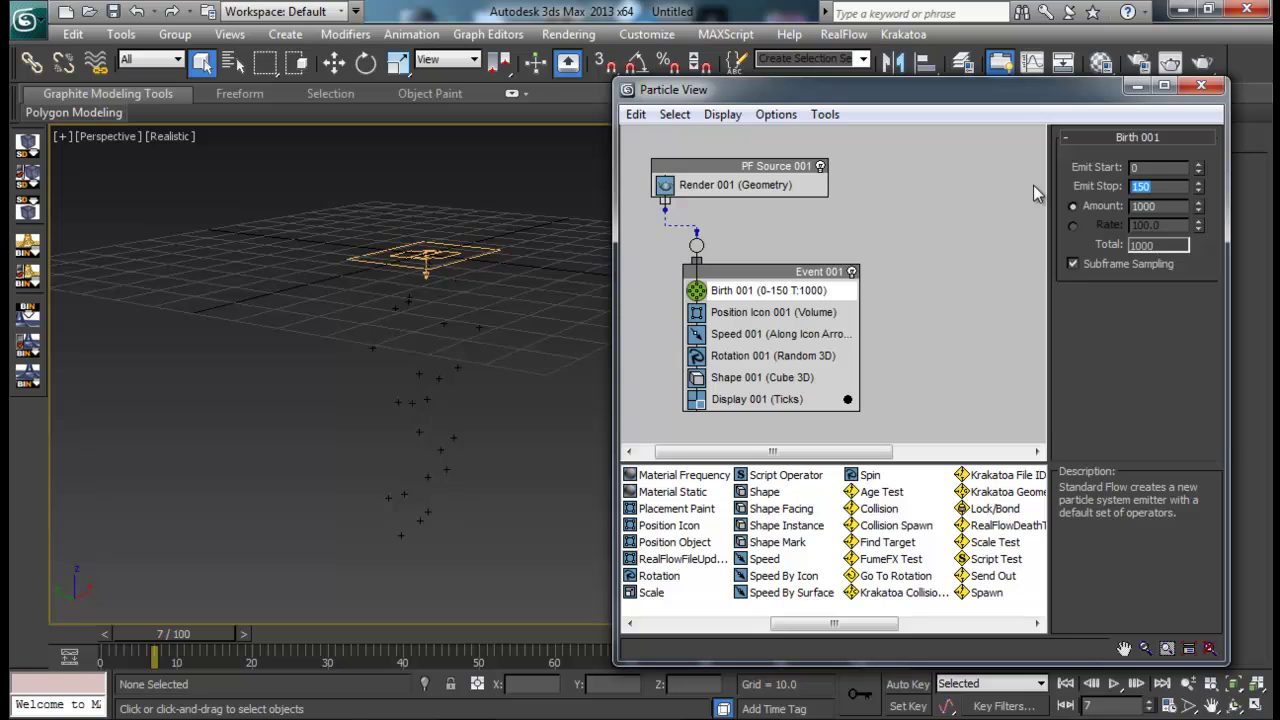
Try emit stops of 200 and 500 in Birth 001, switching to emission by rate between them.
type("200")
key("Return")
left_click(1071, 226)
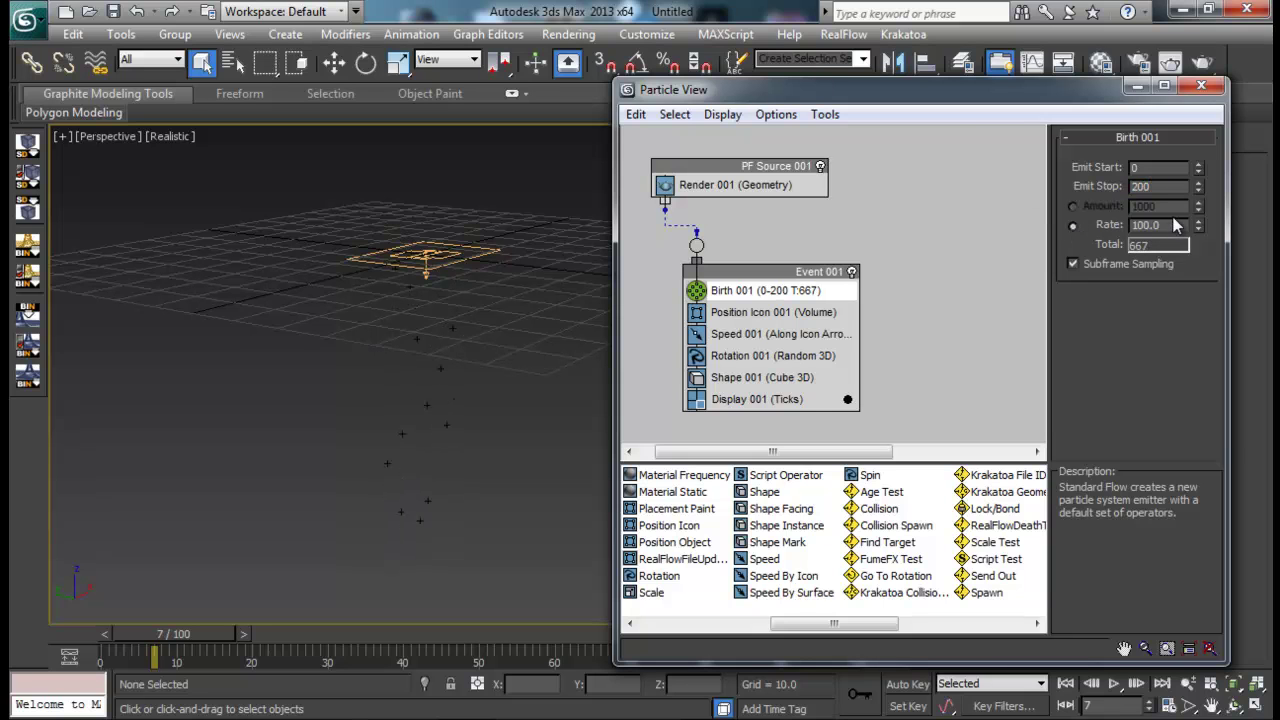
type("500")
key("Return")
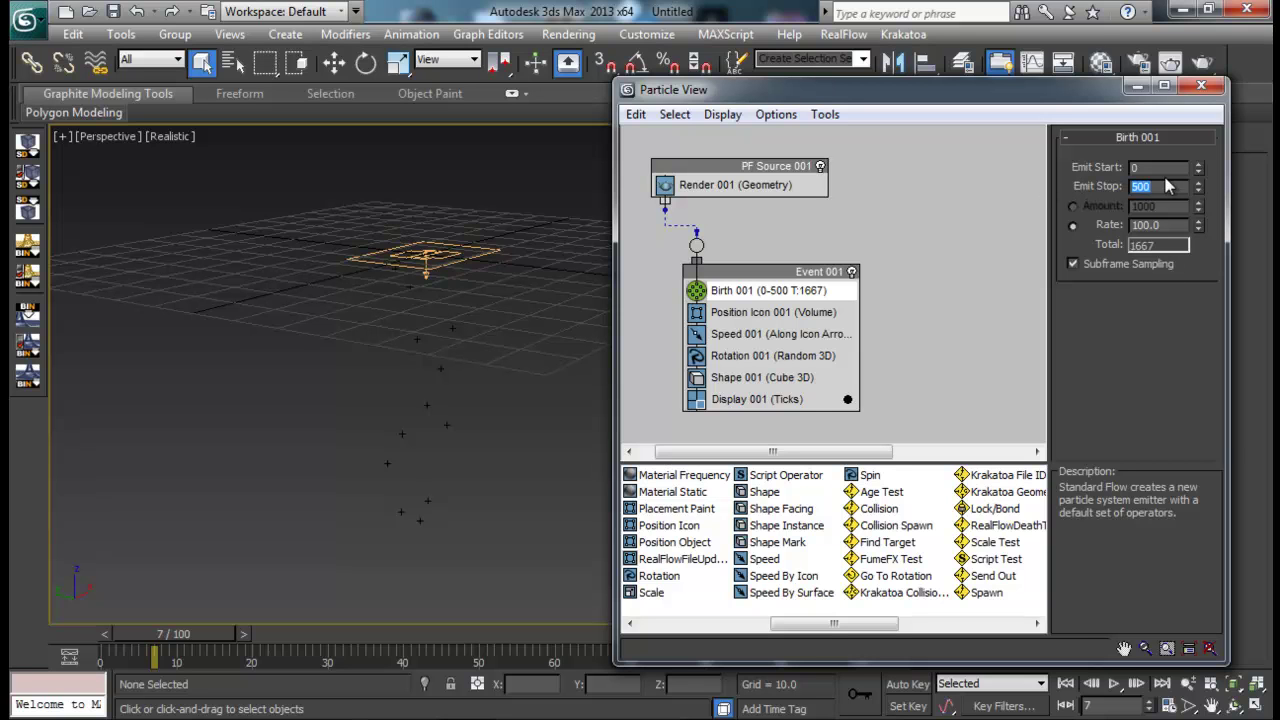
Set Birth 001's emit stop to 100 and switch the emission to a fixed amount.
type("100")
key("Return")
left_click(1073, 206)
Turn off the Position Icon 001 operator and check the emitter in the viewport back to frame 0.
middle_click_drag(486, 394, 467, 415, "alt")
middle_click_drag(445, 373, 485, 372, "alt")
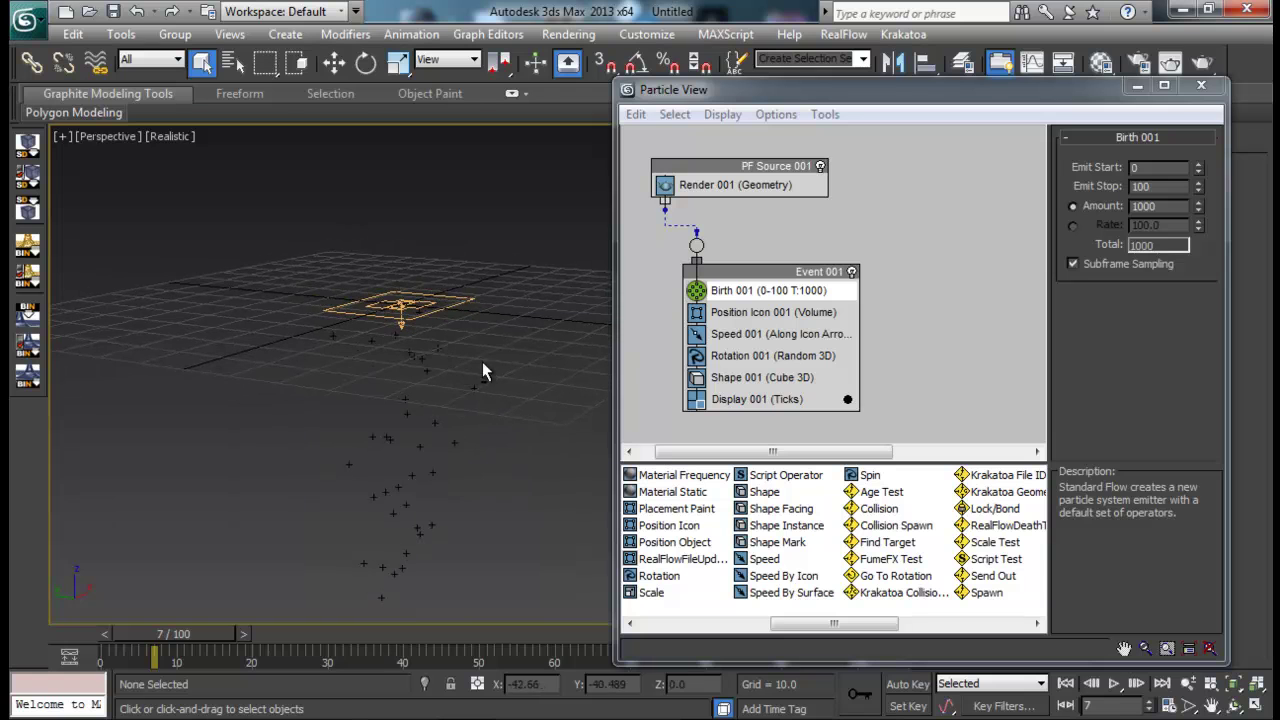
left_click(752, 320)
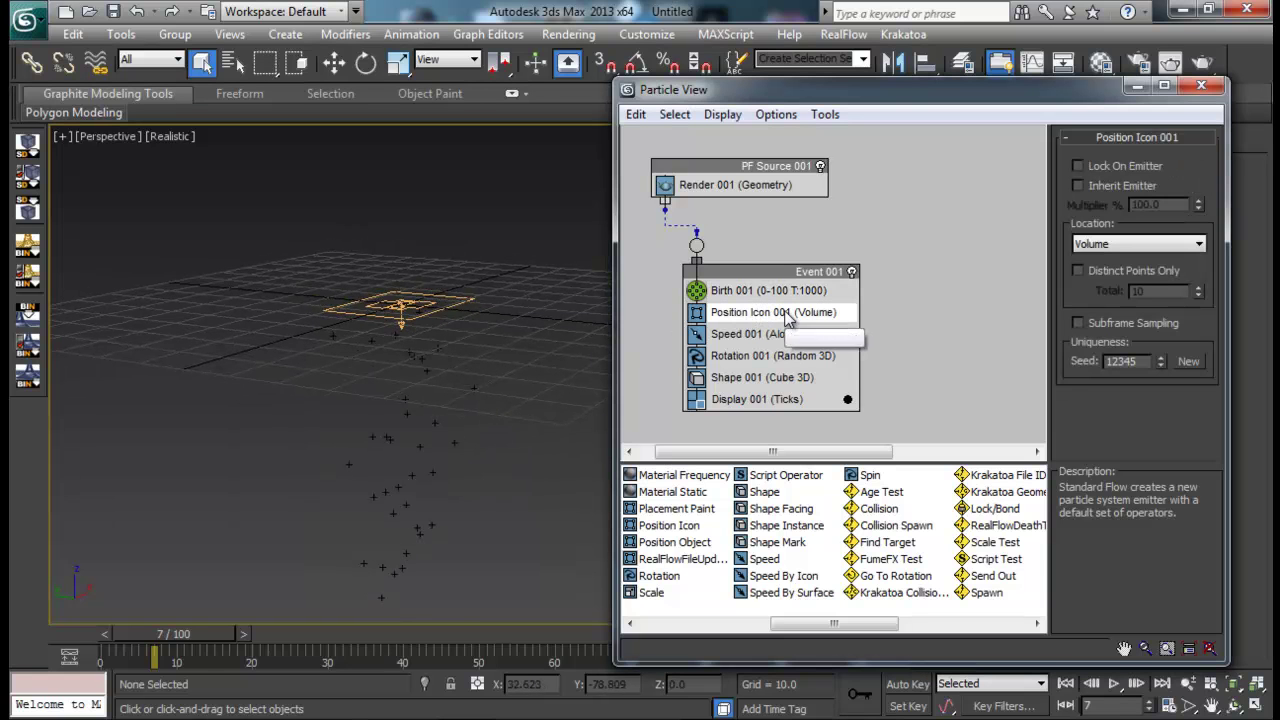
middle_click_drag(377, 359, 353, 408)
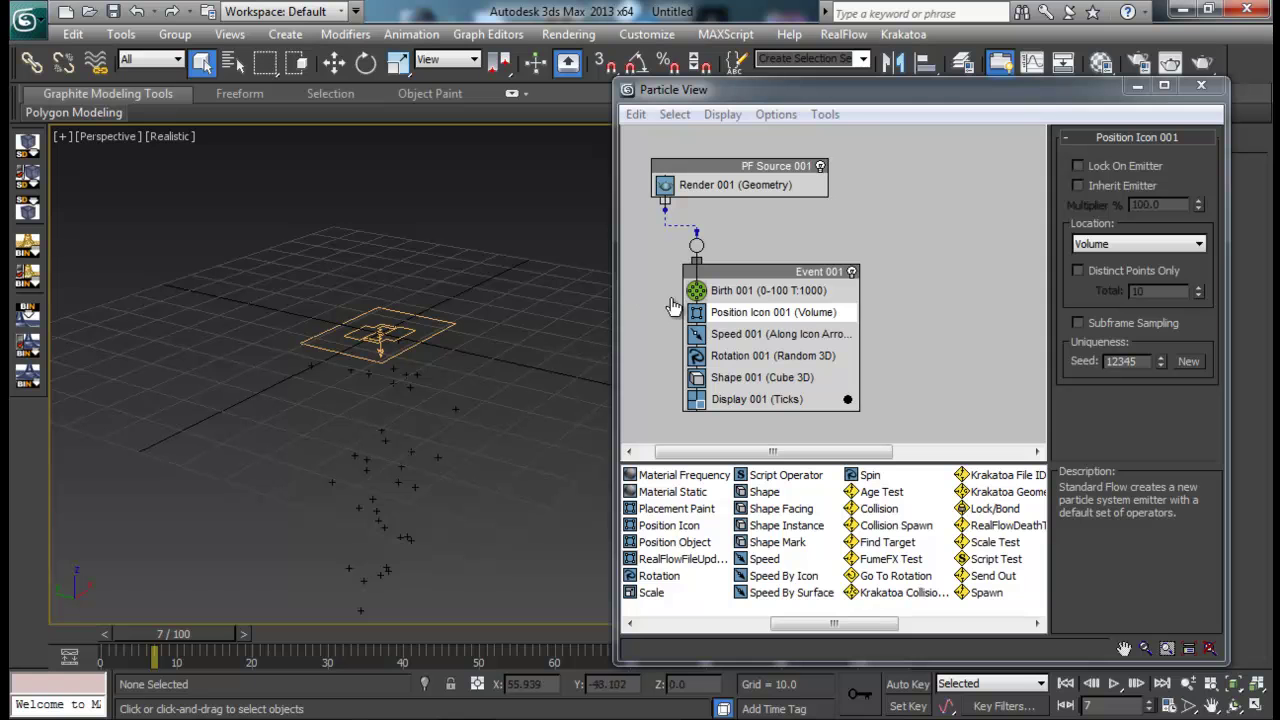
left_click(736, 312)
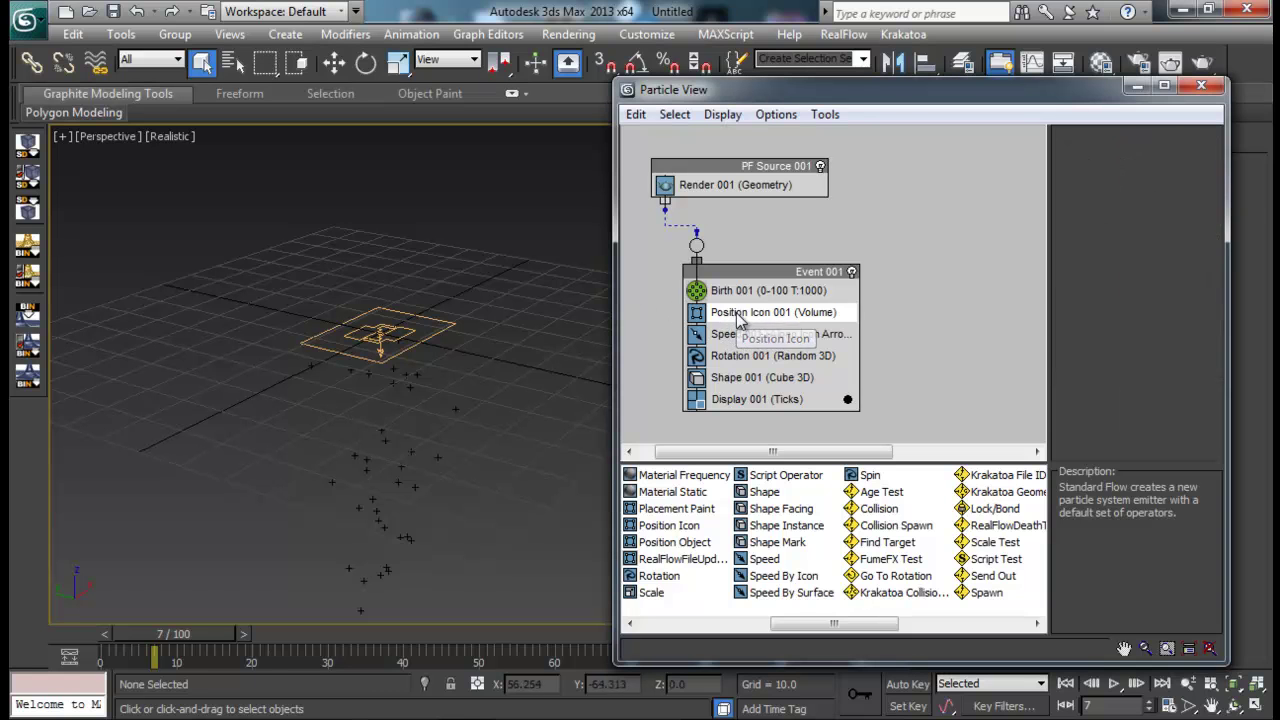
right_click(740, 316)
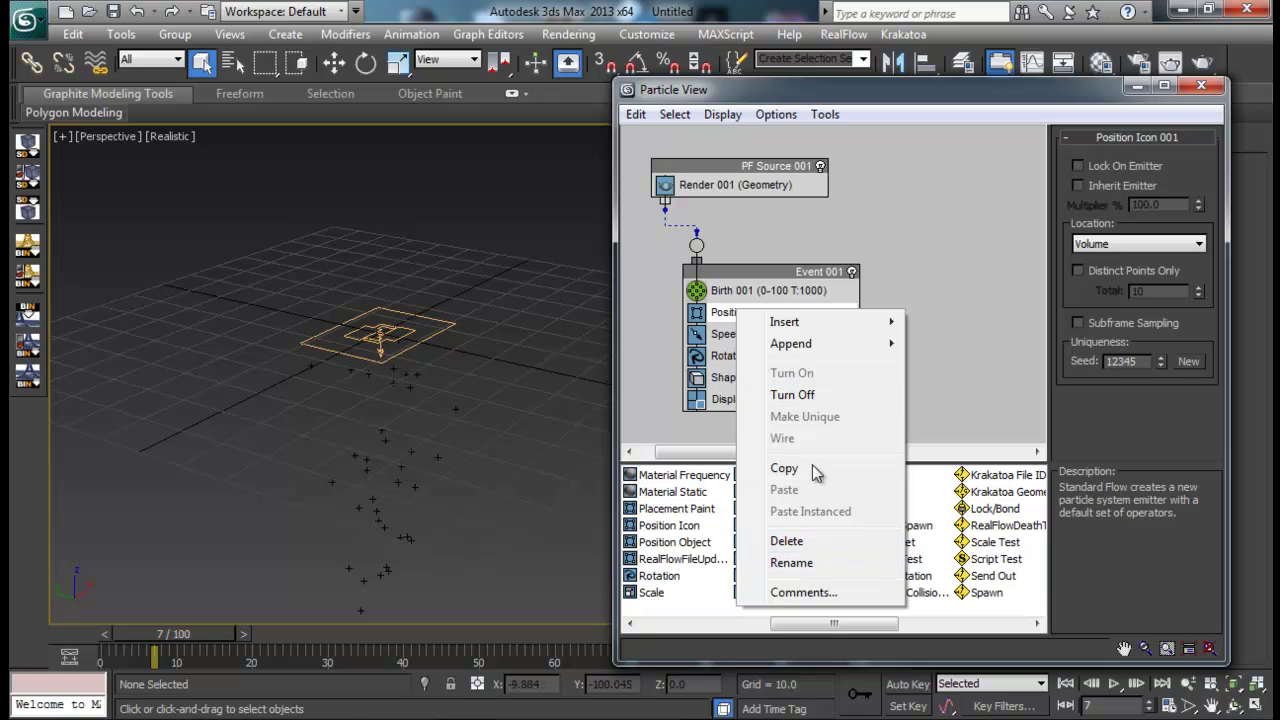
left_click(812, 397)
middle_click_drag(435, 342, 445, 370, "alt")
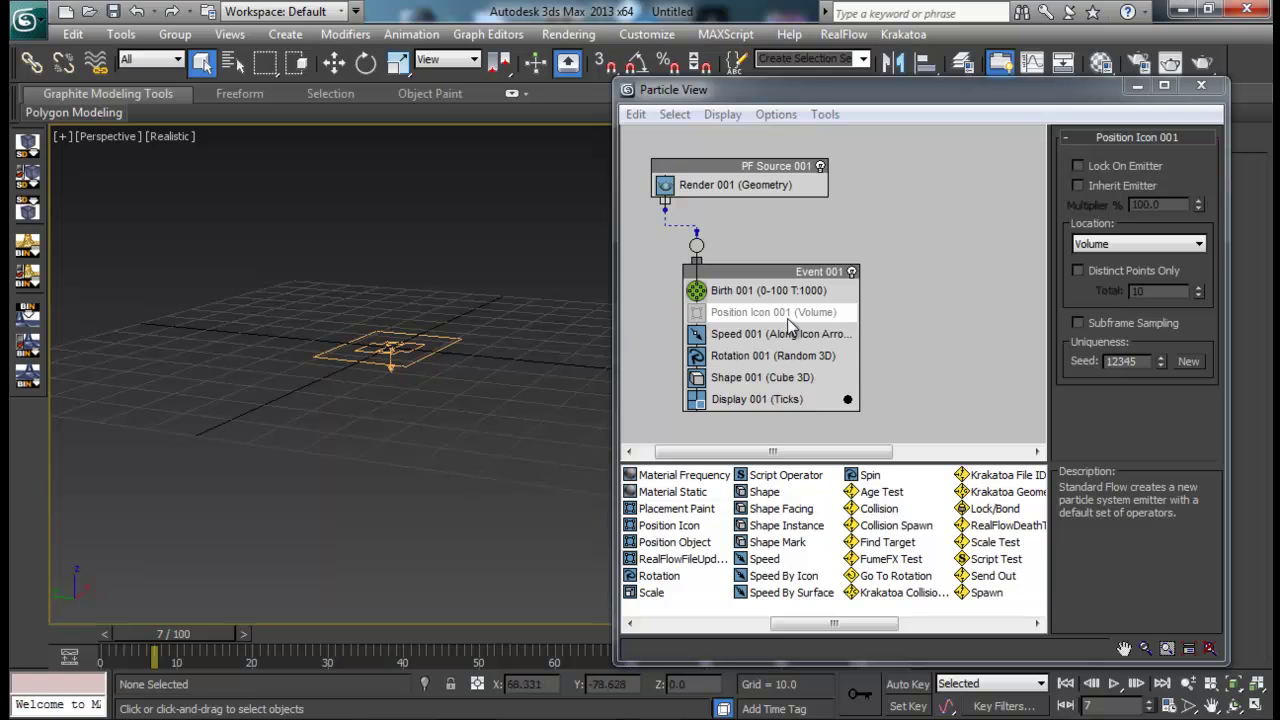
left_click_drag(212, 634, 123, 620)
key("q")
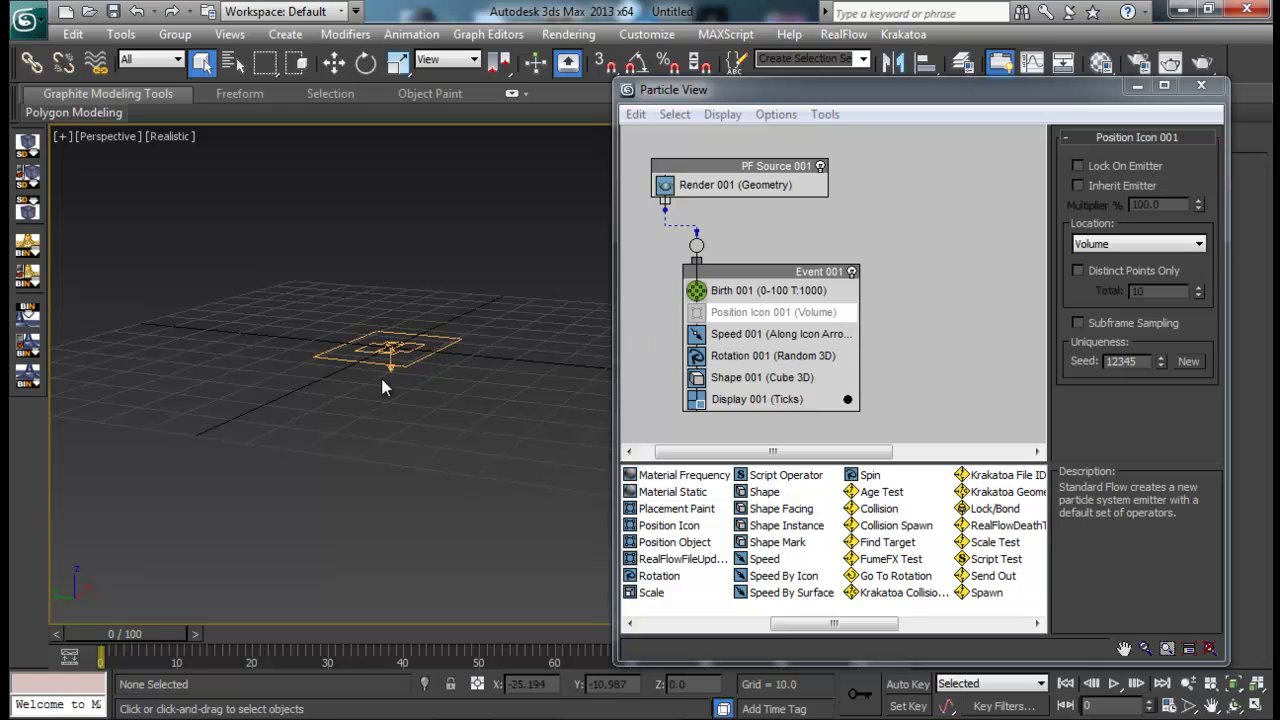
Turn the Position Icon 001 operator back on and preview the particles at frame 17.
right_click(738, 318)
left_click(798, 379)
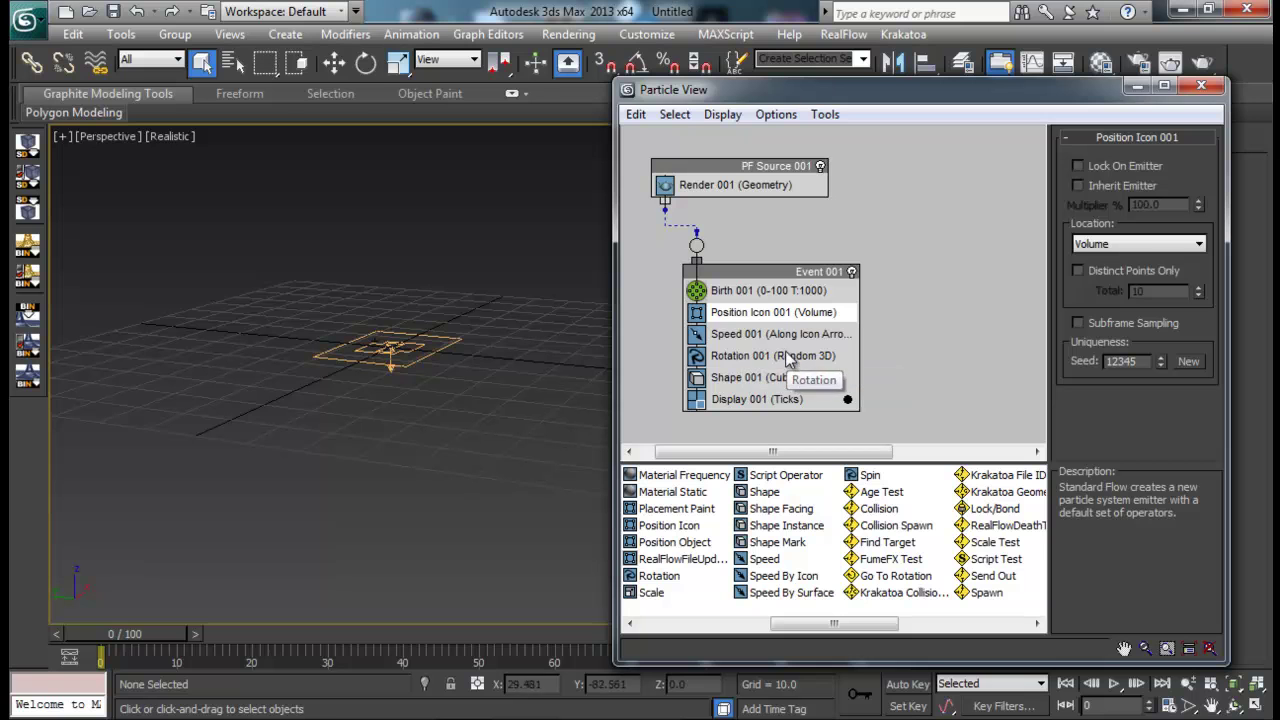
left_click_drag(140, 641, 261, 636)
middle_click_drag(490, 405, 350, 345)
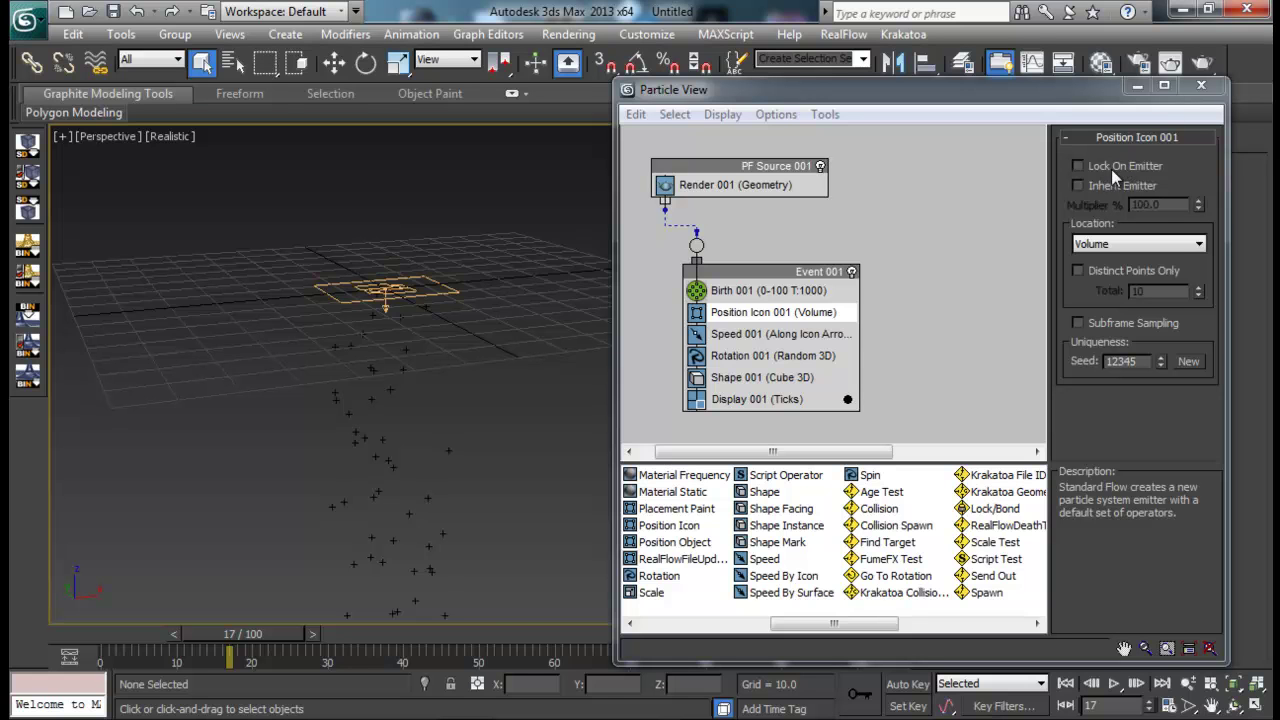
middle_click_drag(463, 263, 449, 320, "alt")
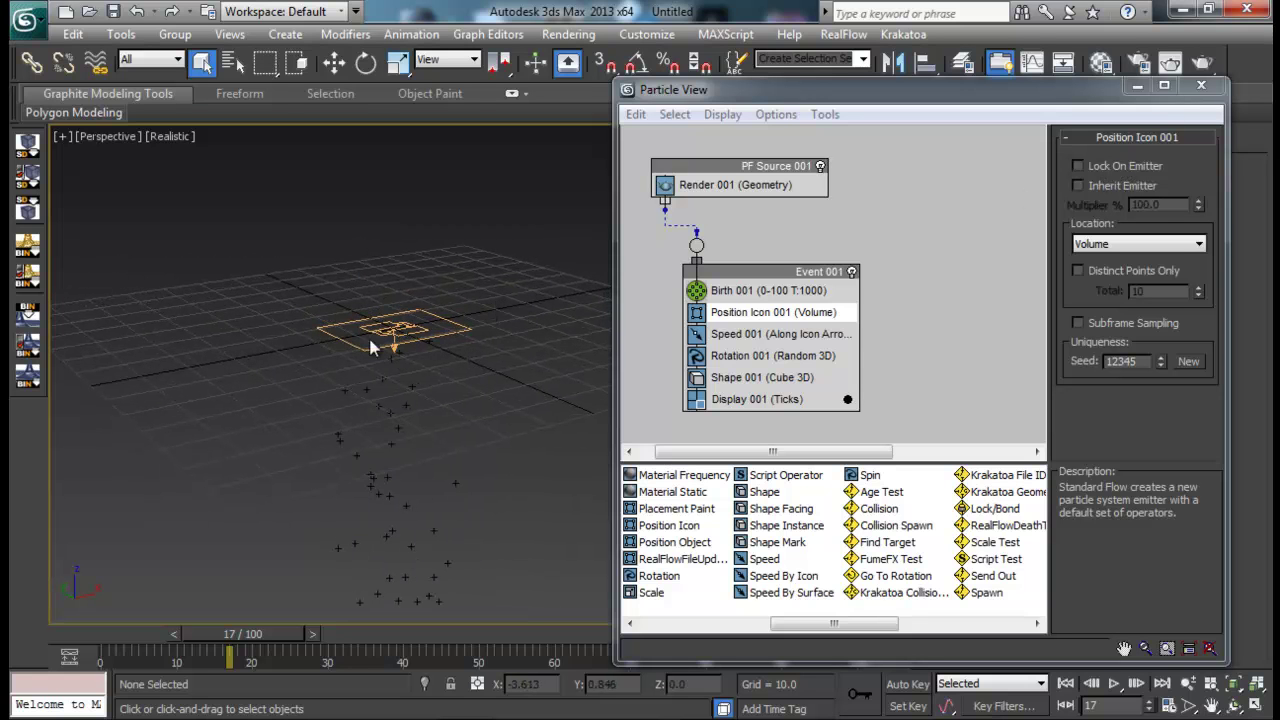
Try Lock On Emitter in Position Icon 001 and preview the particles at frame 15.
left_click(1080, 167)
middle_click_drag(565, 393, 350, 440, "alt")
left_click_drag(162, 626, 252, 623)
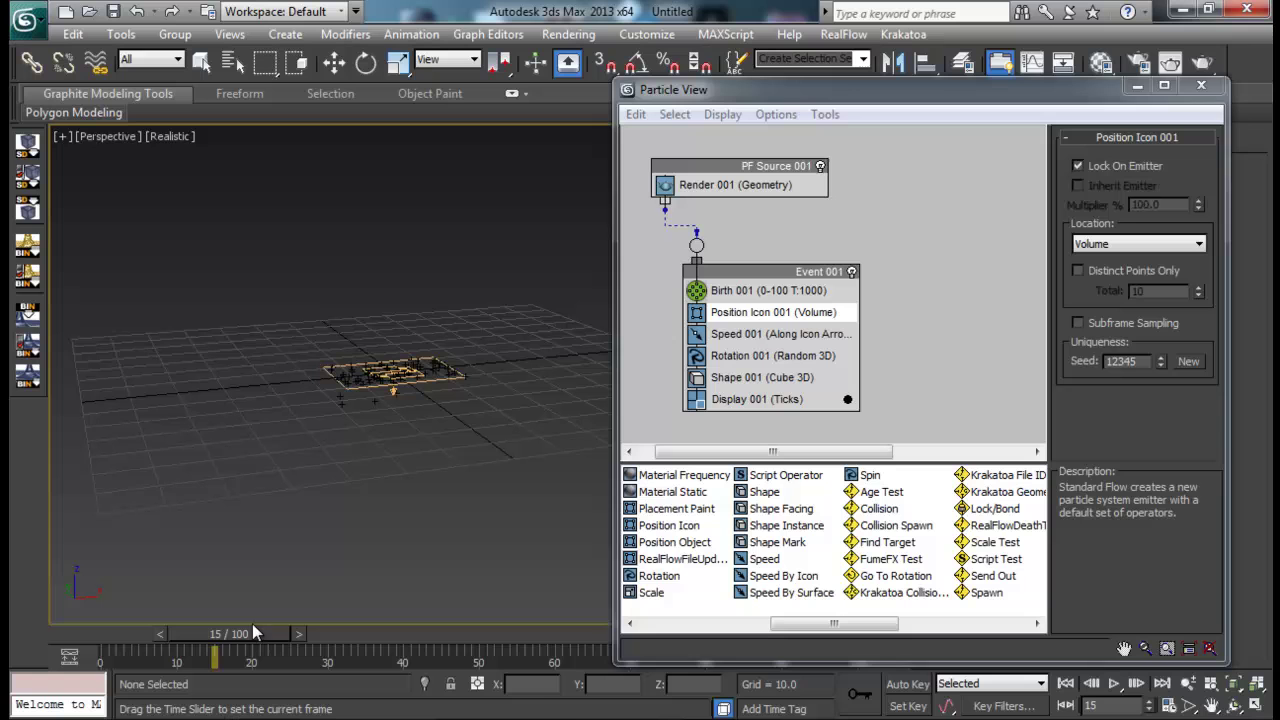
Disable Lock On Emitter and enable Inherit Emitter in Position Icon 001.
left_click(1079, 166)
left_click(1078, 186)
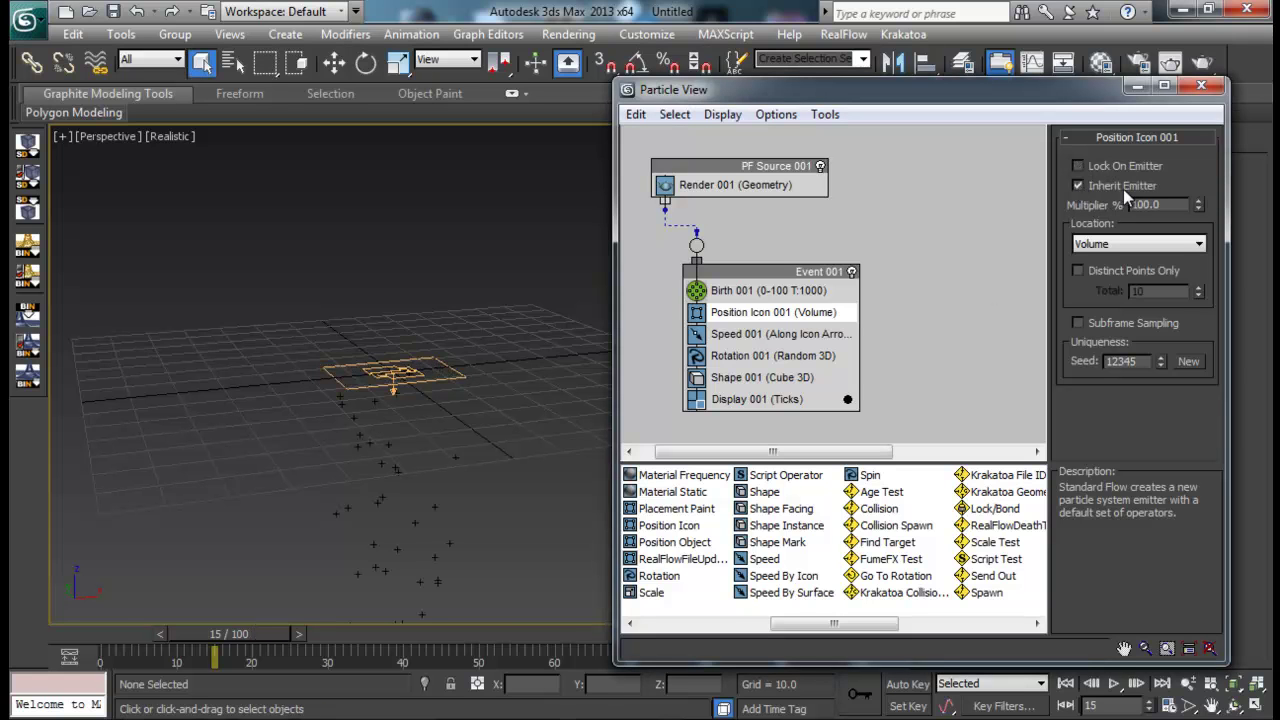
Disable Inherit Emitter in Position Icon 001.
middle_click_drag(480, 431, 509, 428, "alt")
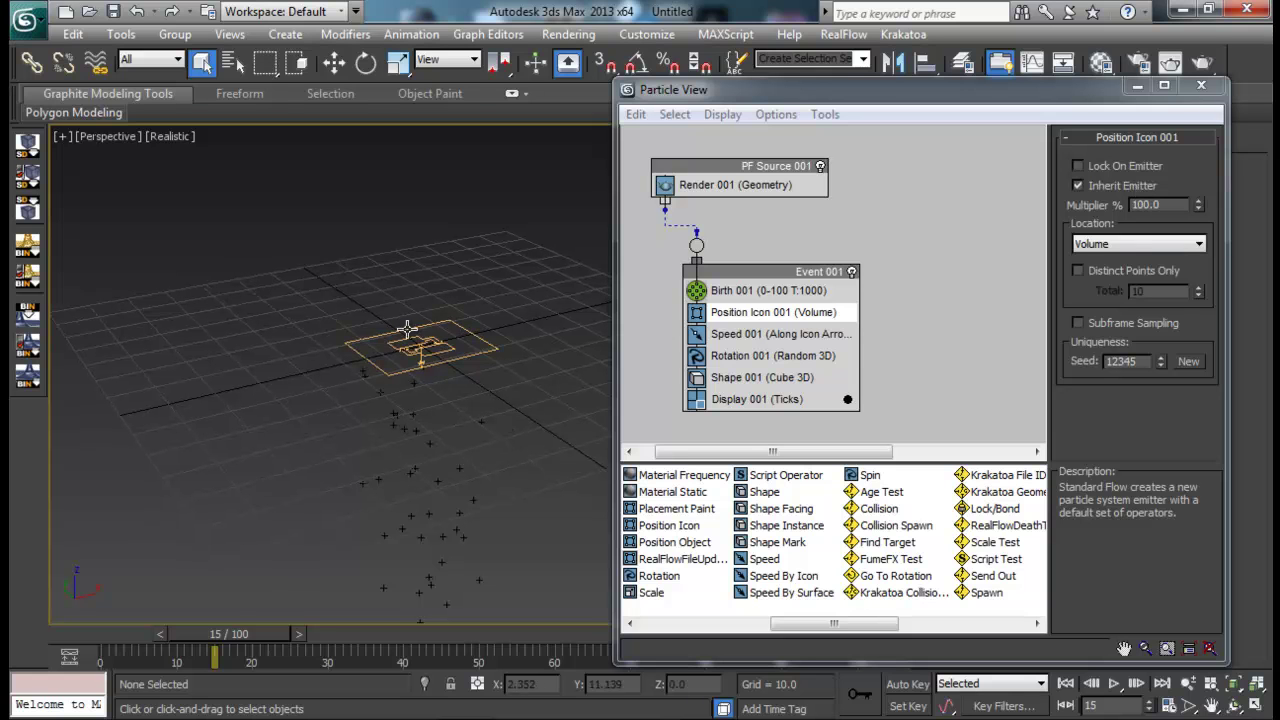
middle_click_drag(391, 350, 364, 430)
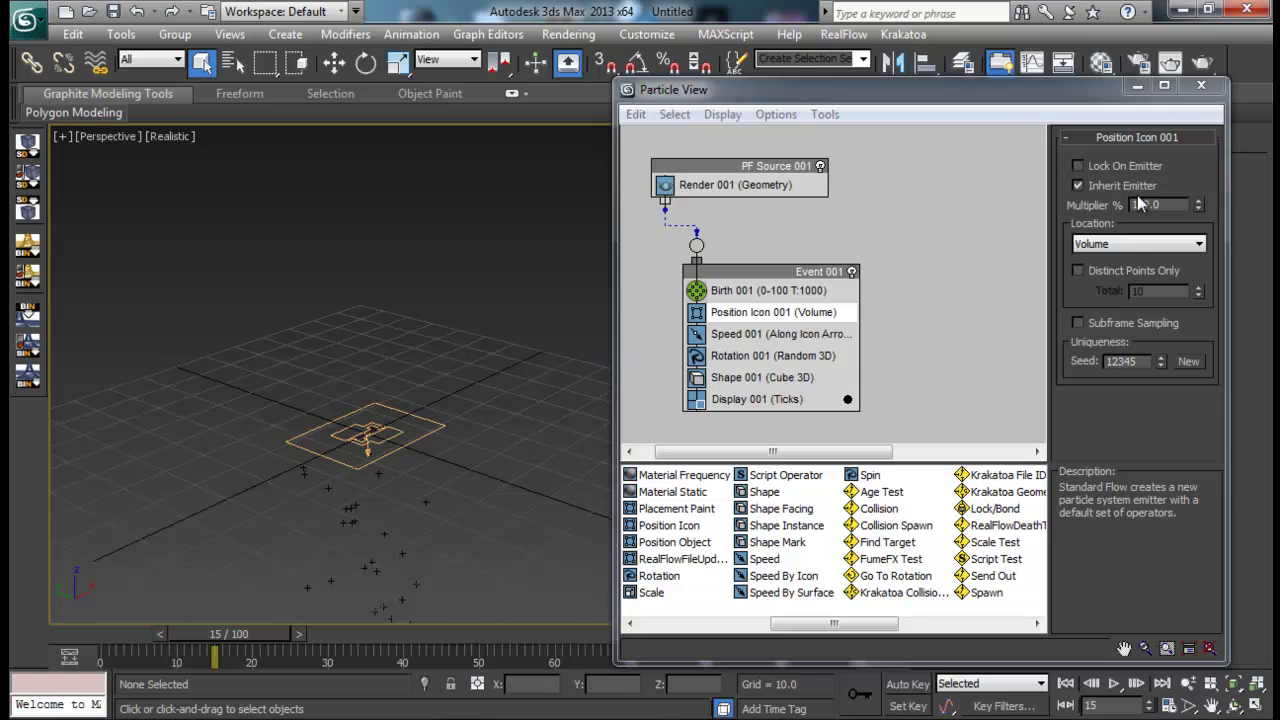
left_click(1079, 185)
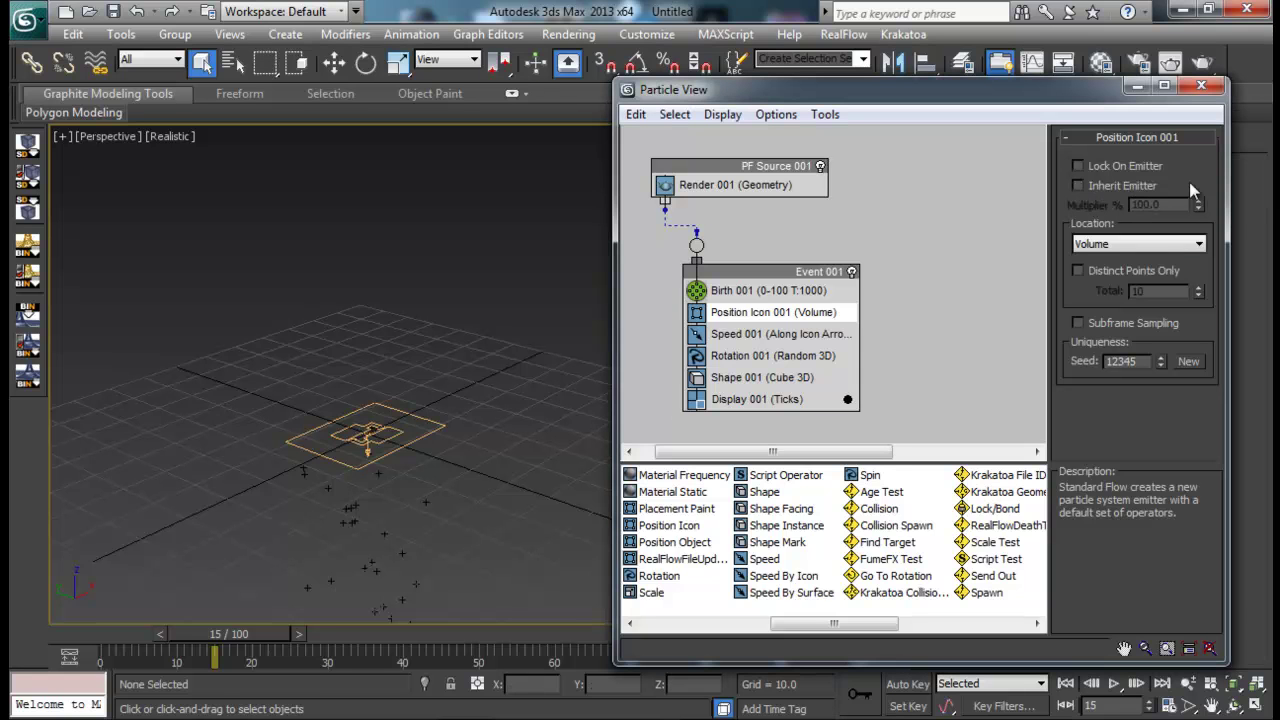
Try Pivot as the Position Icon 001 location and examine the particle stream beneath the emitter.
left_click(1117, 242)
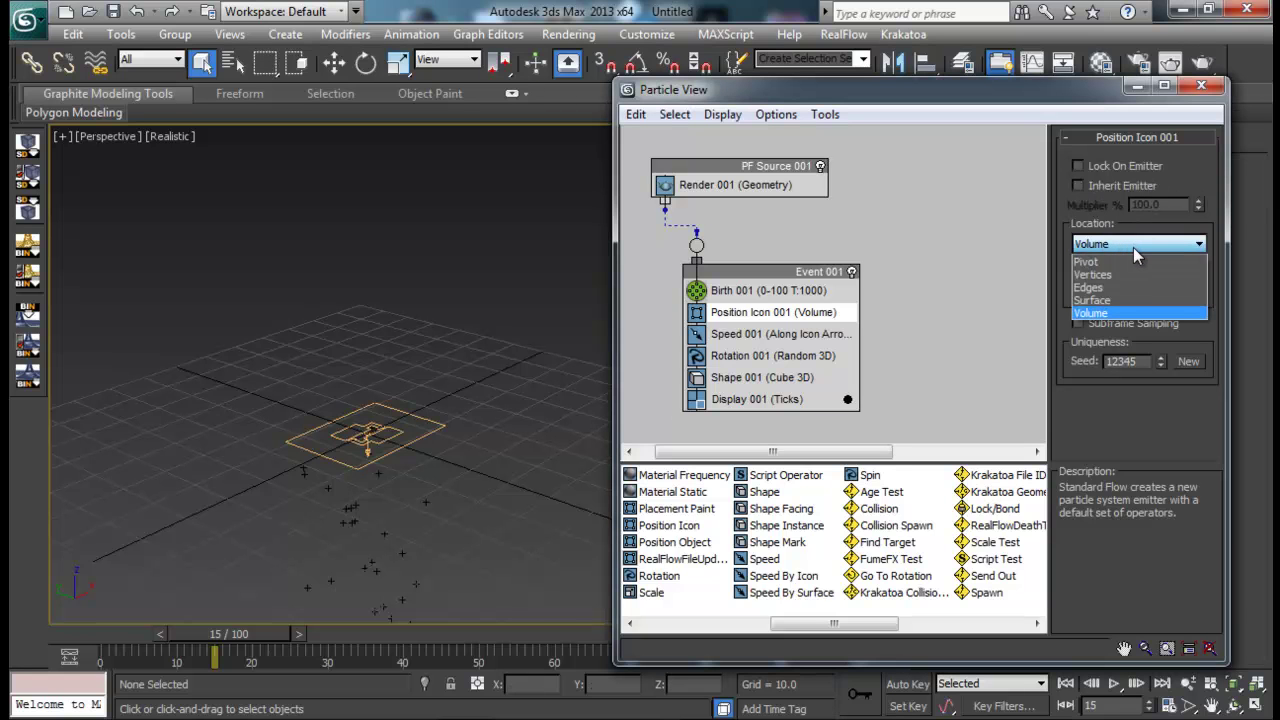
left_click(1124, 260)
middle_click_drag(514, 408, 430, 228, "alt")
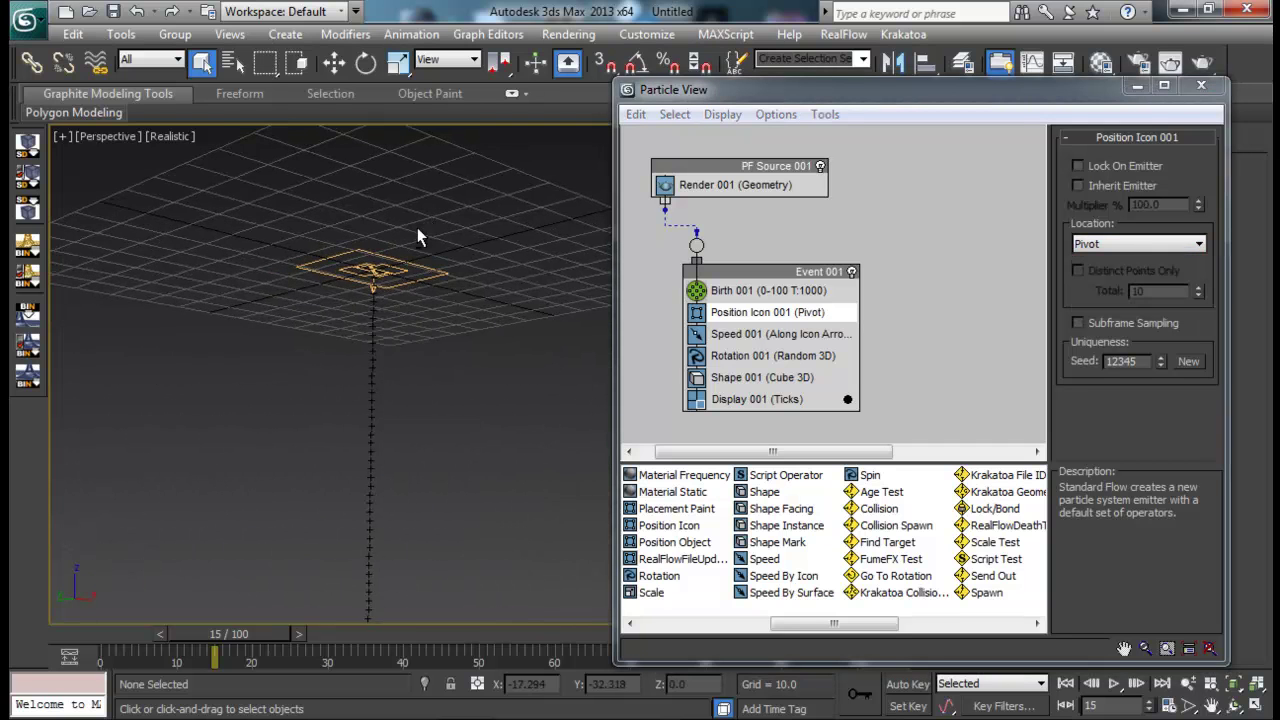
middle_click_drag(369, 336, 393, 339, "alt")
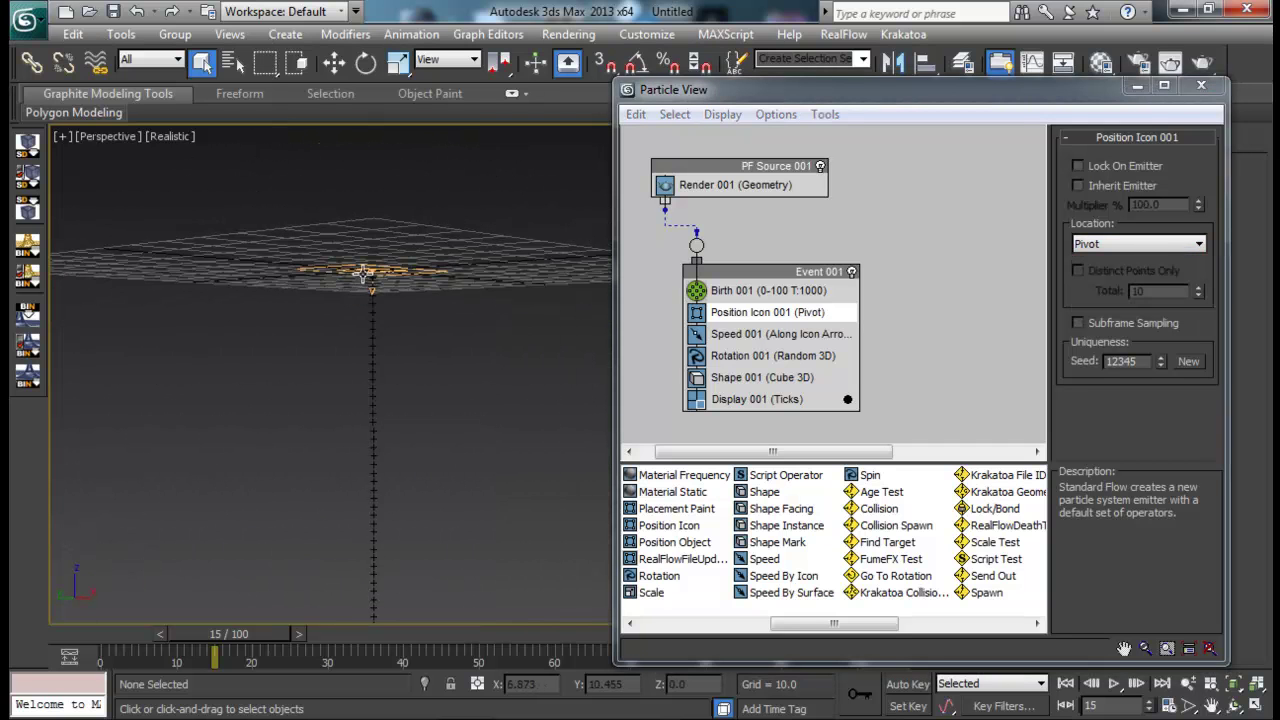
Try Vertices and Edges in turn as the Position Icon 001 location, comparing the particles in the viewport.
left_click(1150, 244)
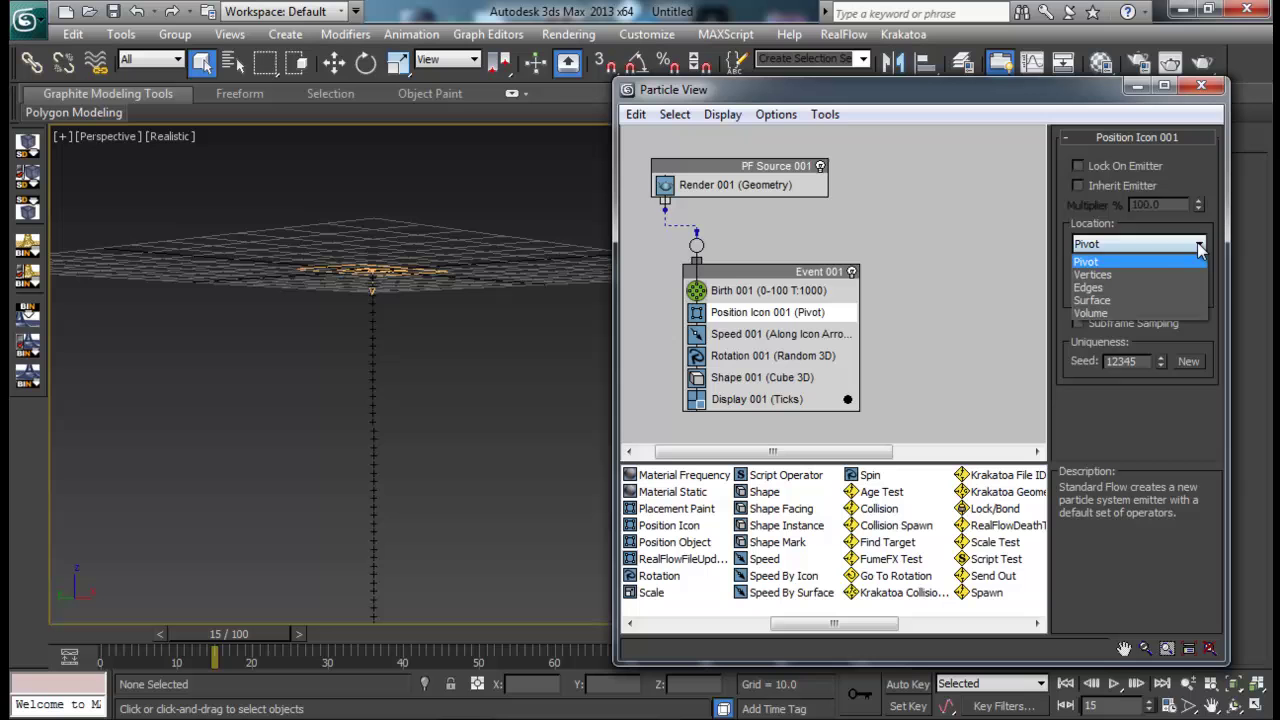
left_click(1107, 272)
middle_click_drag(464, 315, 440, 330, "alt")
left_click(1123, 242)
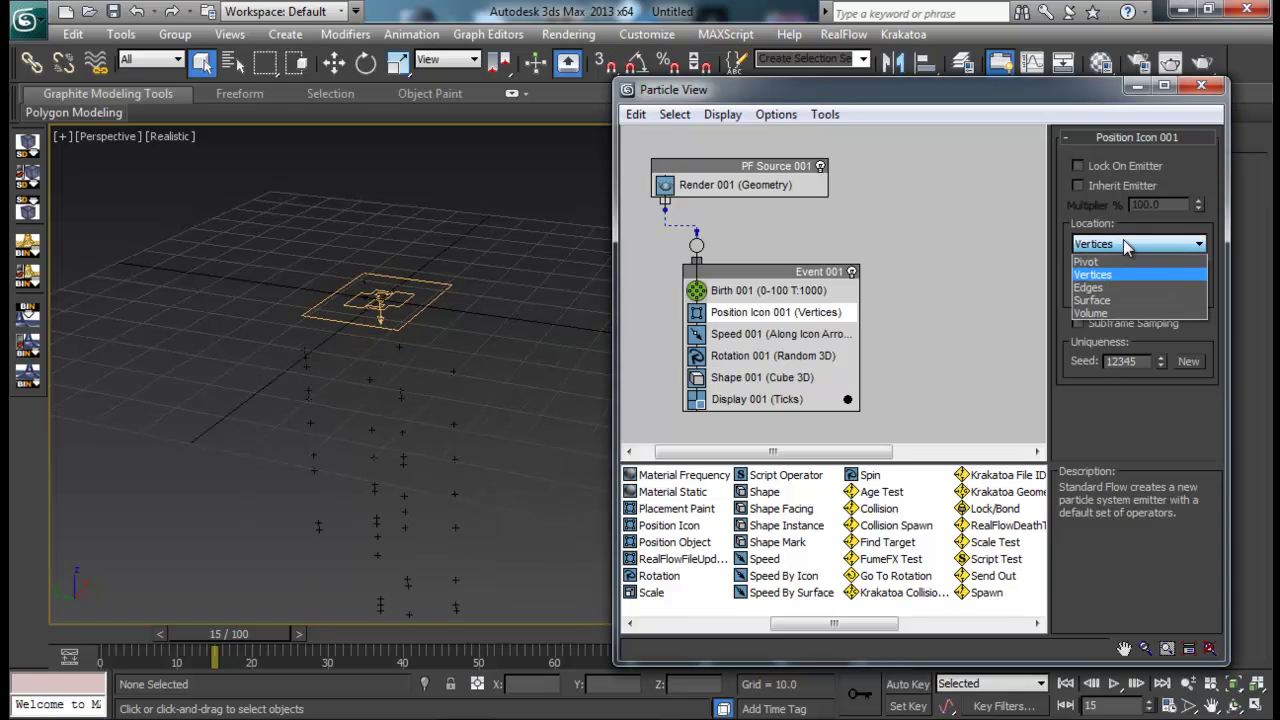
left_click(1113, 287)
middle_click_drag(445, 280, 560, 300, "alt")
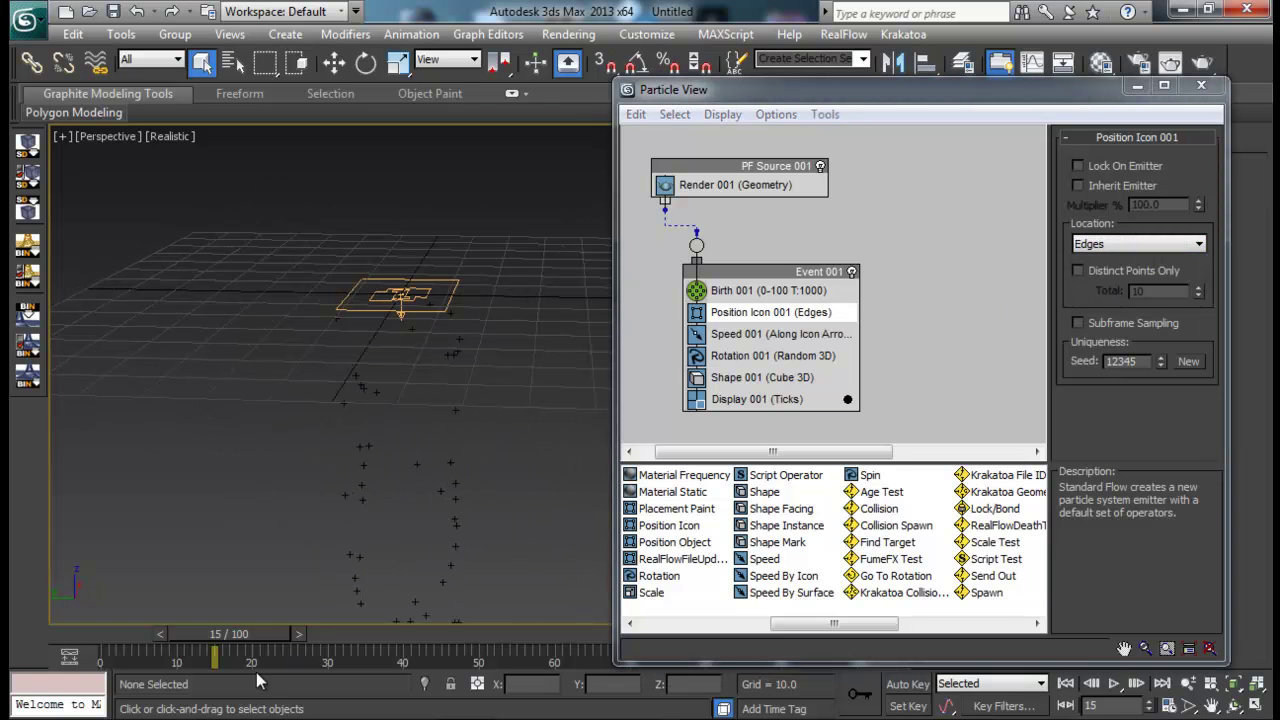
Set the Birth 001 amount to 10000 and inspect the denser particle stream in the viewport.
left_click(777, 290)
double_click(1160, 205)
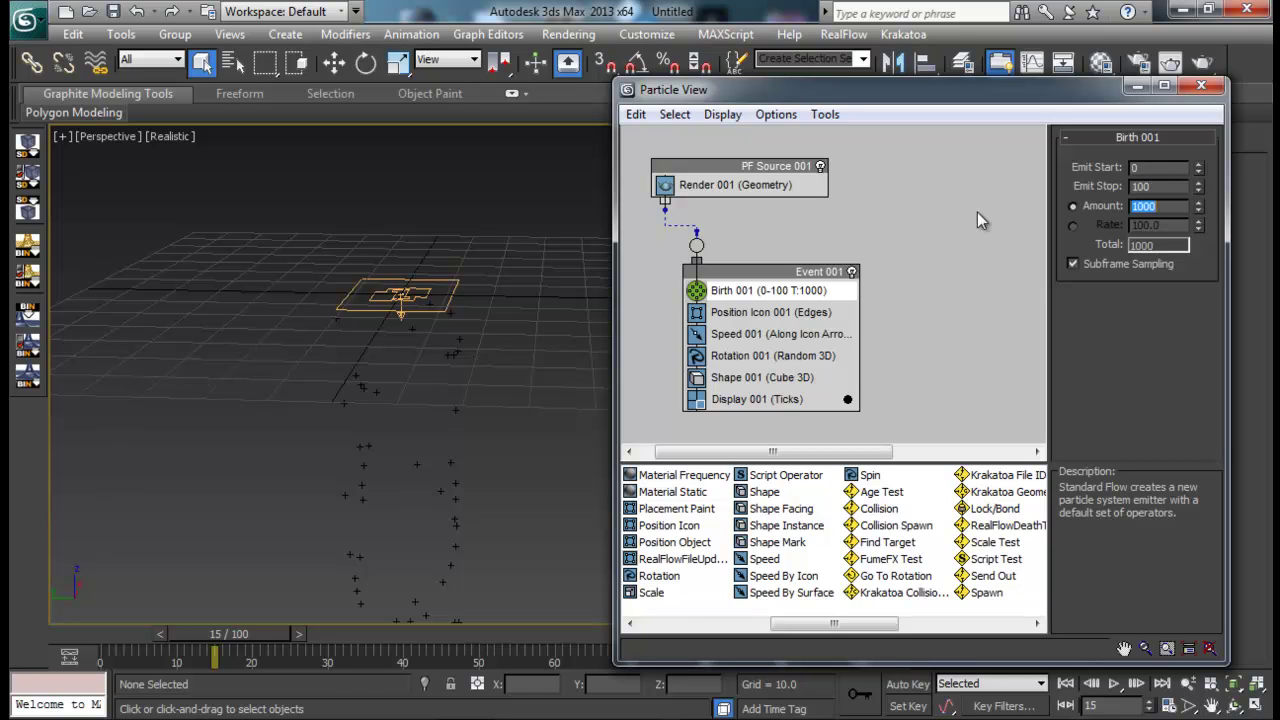
type("10000")
key("Return")
middle_click_drag(437, 313, 488, 470, "alt")
middle_click_drag(455, 405, 397, 309, "alt")
Try Surface as the Position Icon 001 location, and return it to Volume.
left_click(777, 313)
left_click(1114, 244)
left_click(1108, 299)
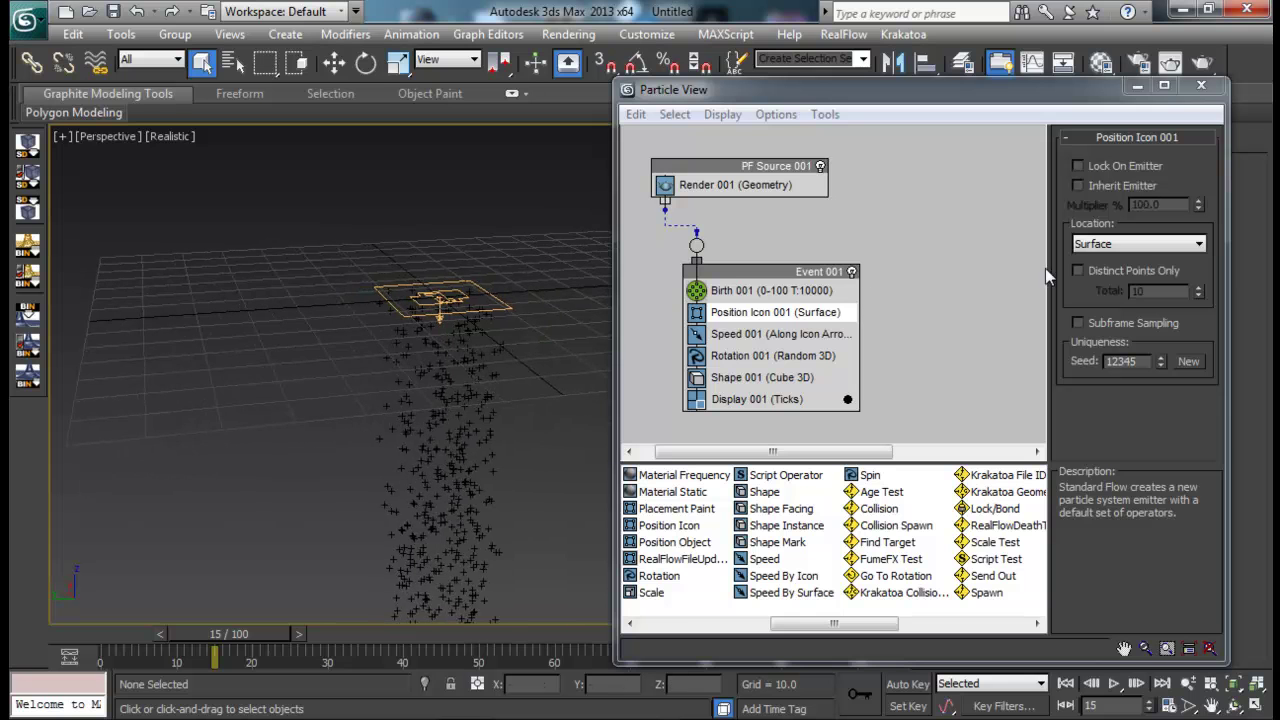
left_click(1108, 244)
left_click(1091, 313)
middle_click_drag(430, 270, 270, 280, "alt")
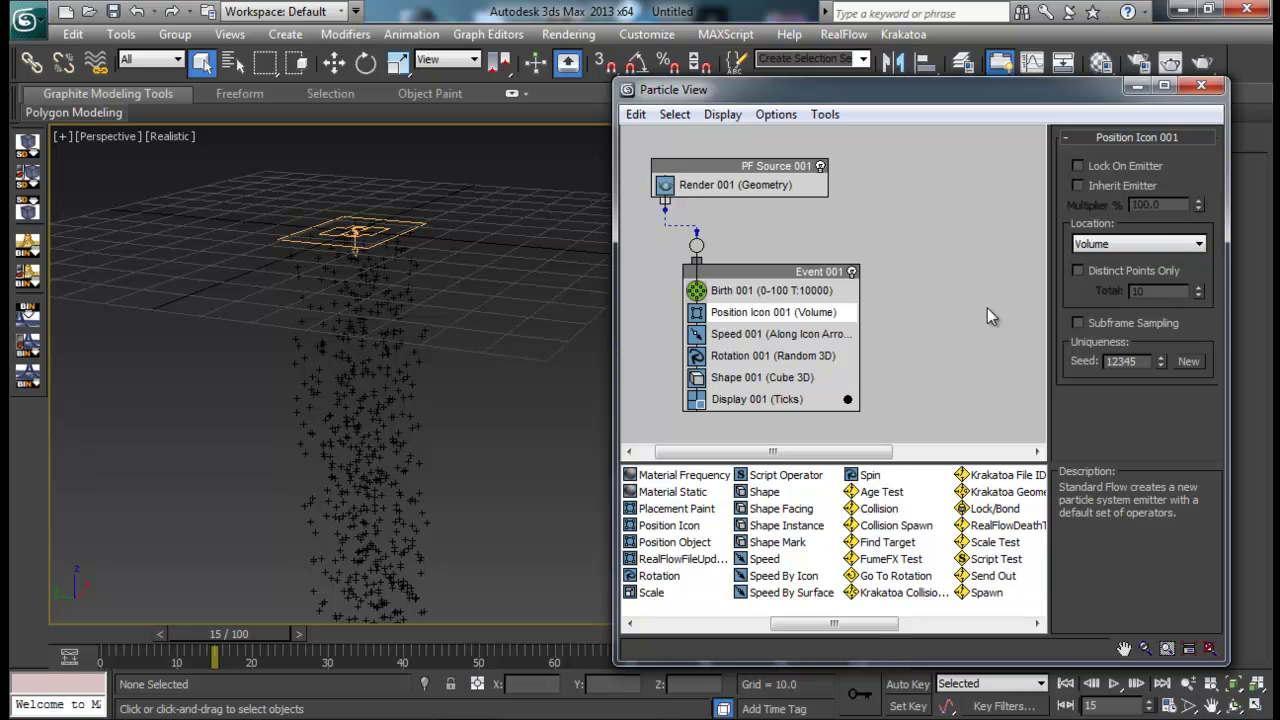
Turn off the Speed 001 operator and check the particles on the emitter back to frame 0.
left_click(808, 334)
middle_click_drag(355, 295, 361, 337, "alt")
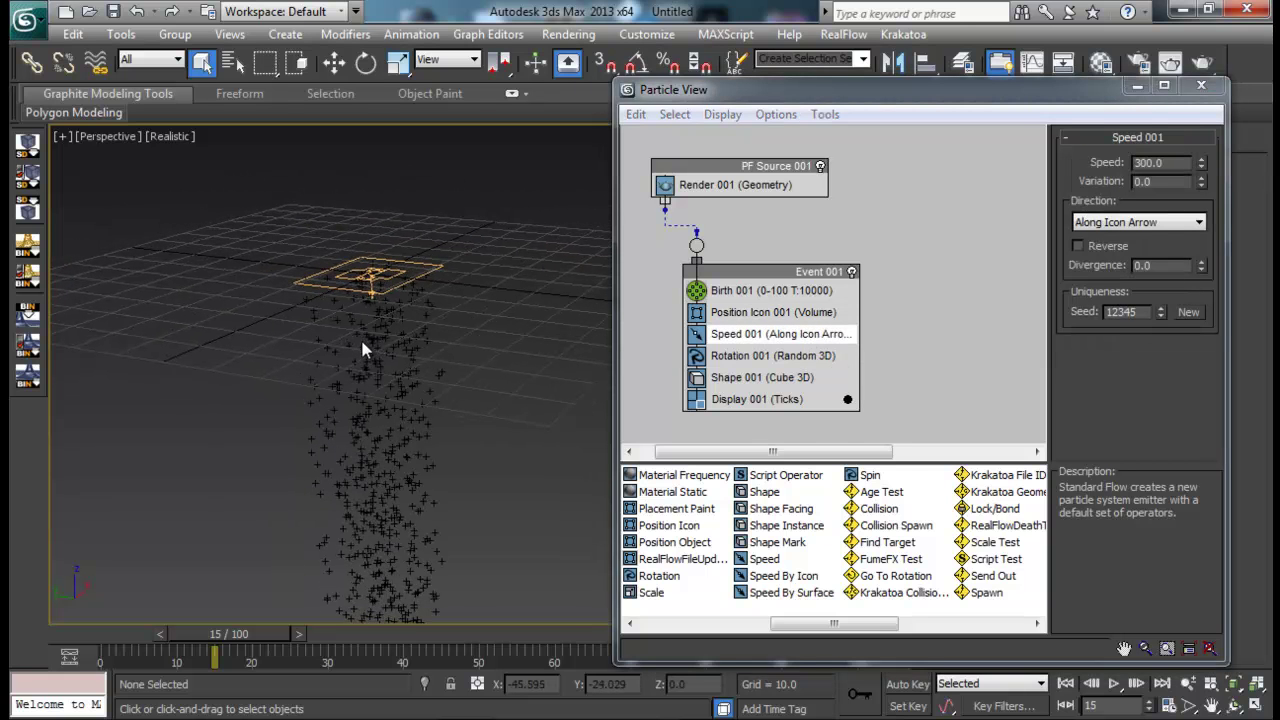
right_click(738, 336)
left_click(787, 420)
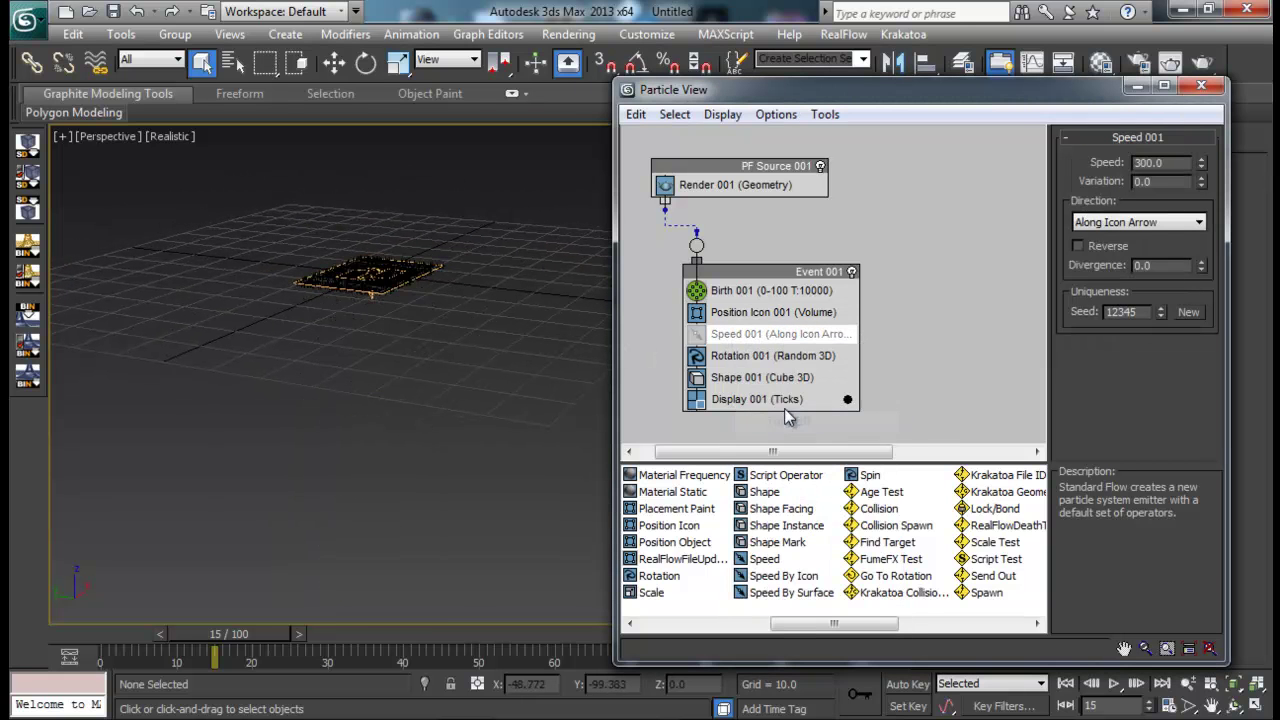
middle_click_drag(461, 300, 476, 452)
scroll(468, 456, "up", 3)
left_click_drag(267, 627, 103, 628)
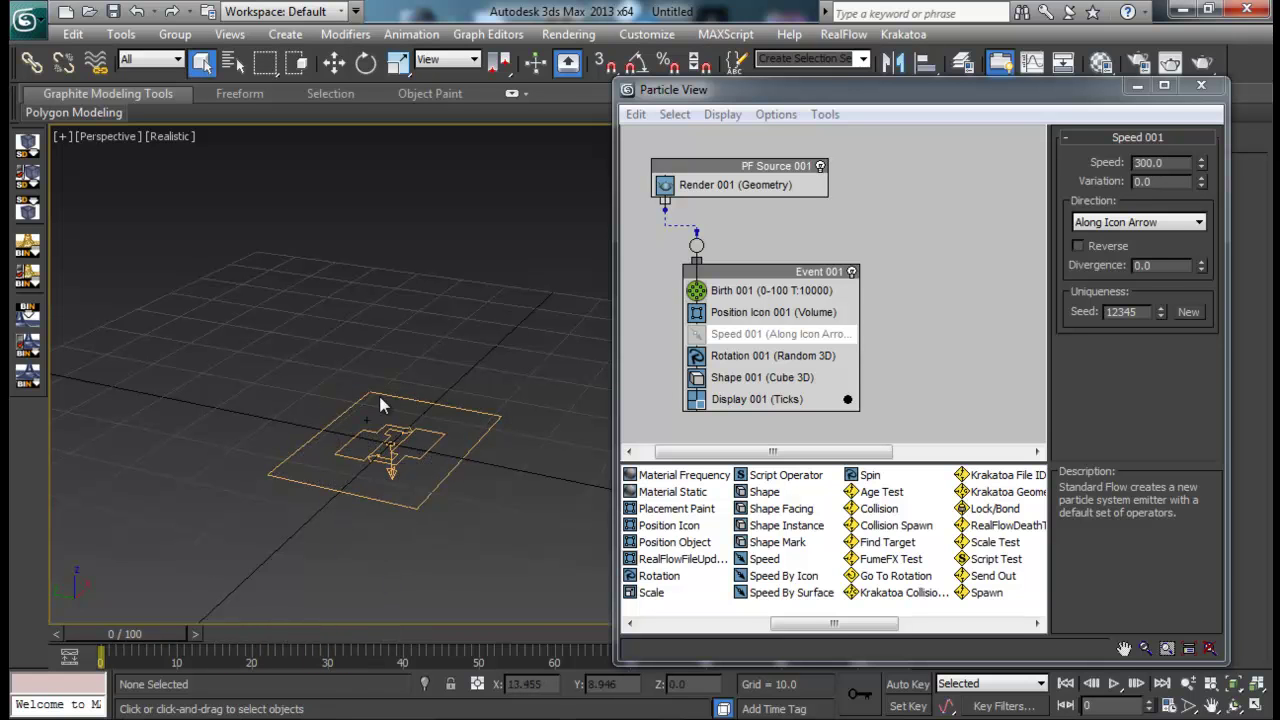
Turn the Speed 001 operator back on and preview the particles at frame 19.
right_click(760, 336)
left_click(851, 394)
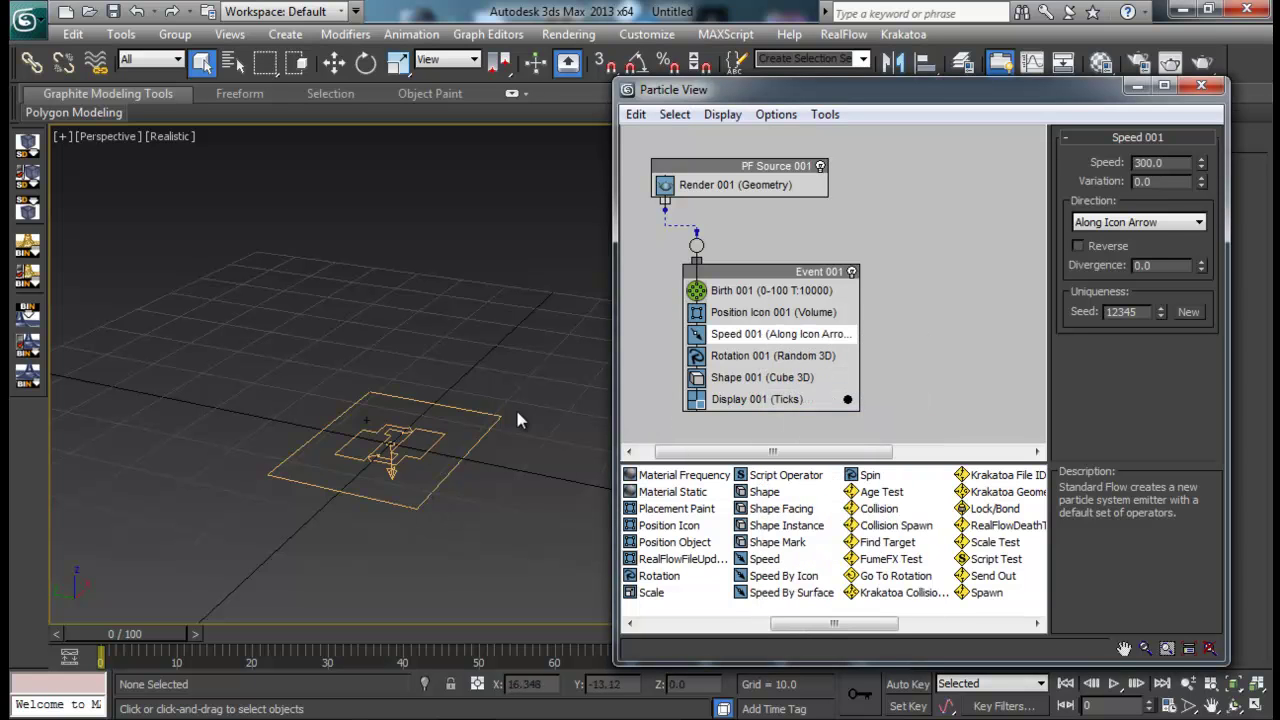
left_click_drag(142, 632, 247, 633)
middle_click_drag(300, 430, 357, 416, "alt")
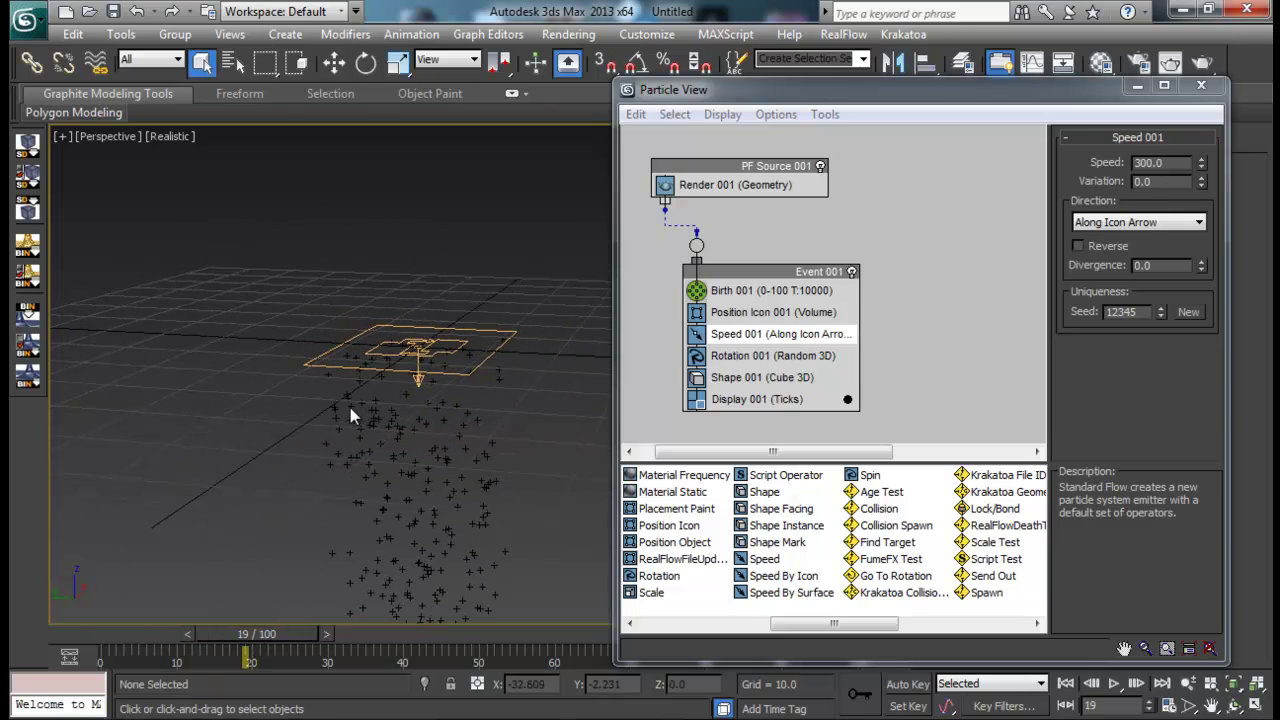
Enable Reverse in Speed 001 and preview the particles at frame 15.
middle_click_drag(435, 290, 461, 481, "alt")
left_click(1078, 245)
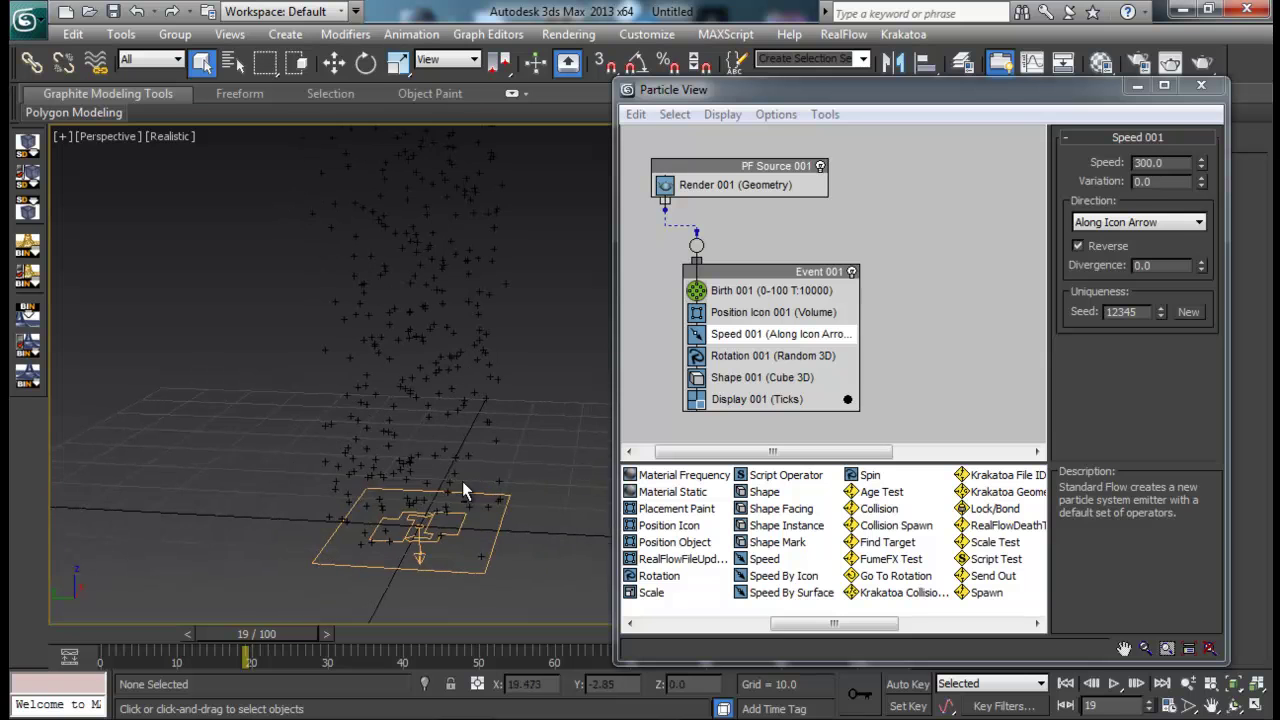
left_click_drag(190, 630, 160, 630)
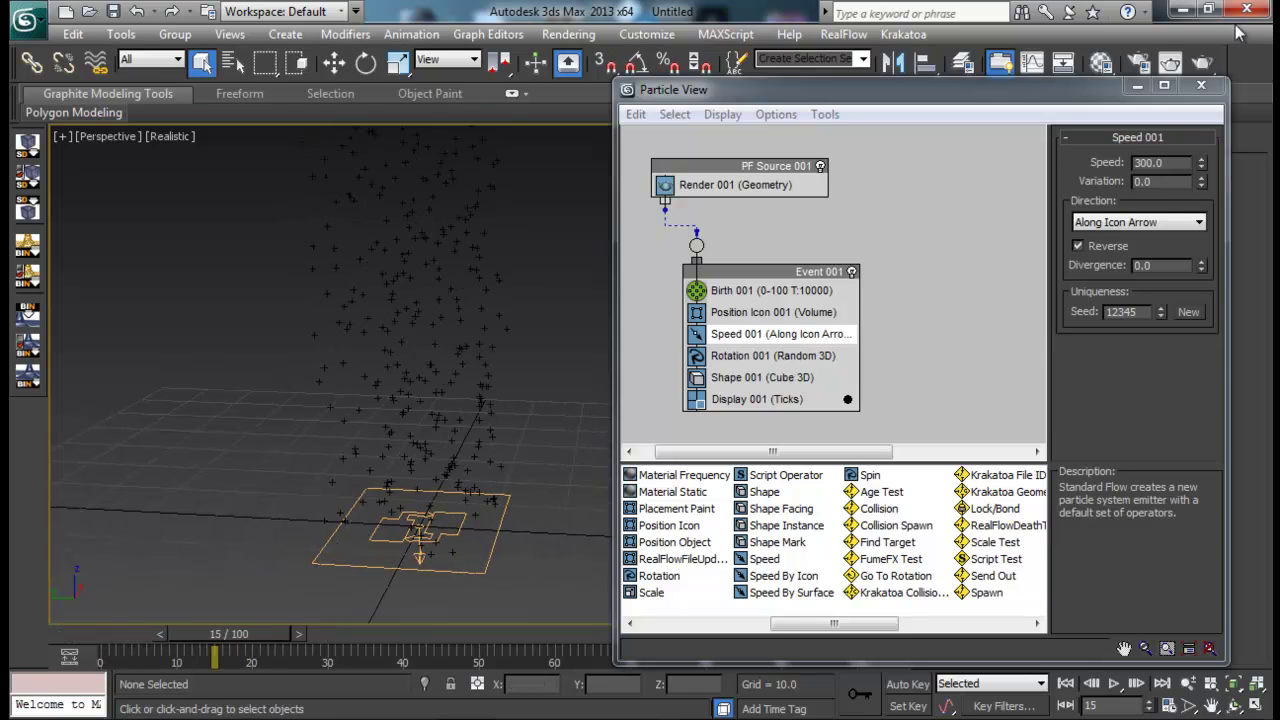
Try Speed 001 values of 4254 and -808.26, scrubbing the timeline to compare the particle motion.
left_click_drag(1202, 166, 1202, 60)
left_click_drag(232, 638, 87, 630)
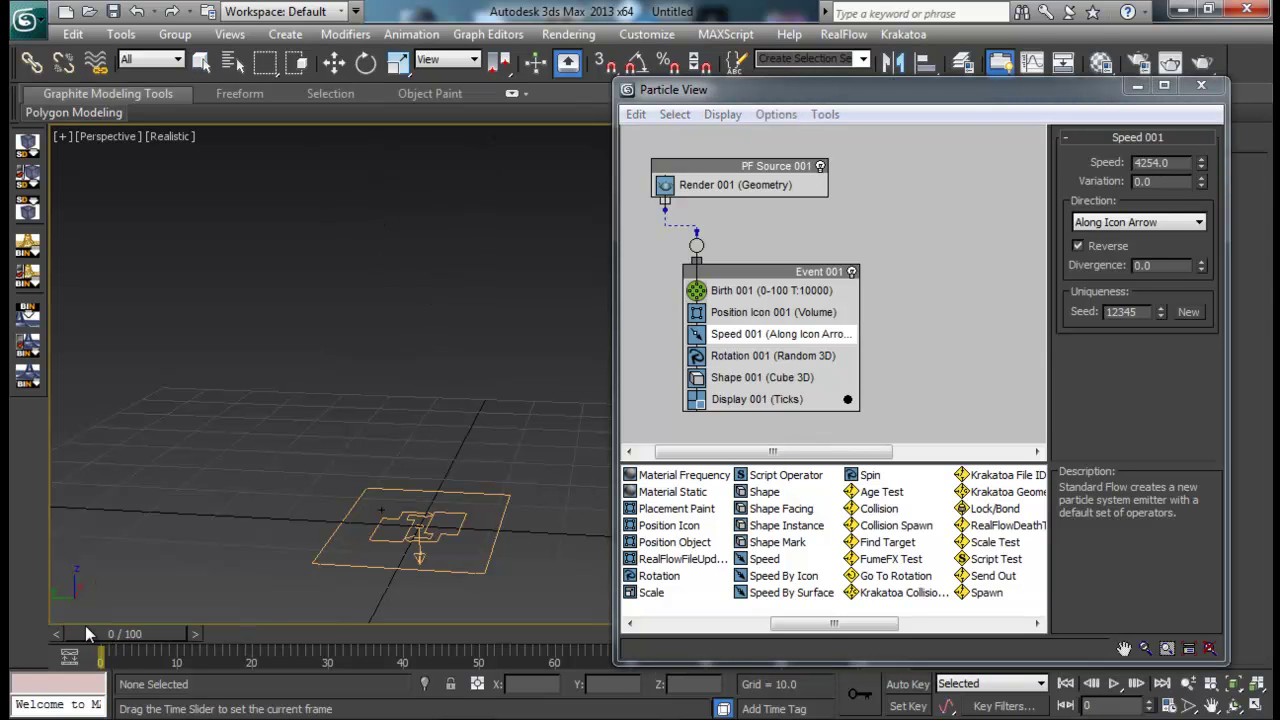
left_click_drag(182, 634, 135, 630)
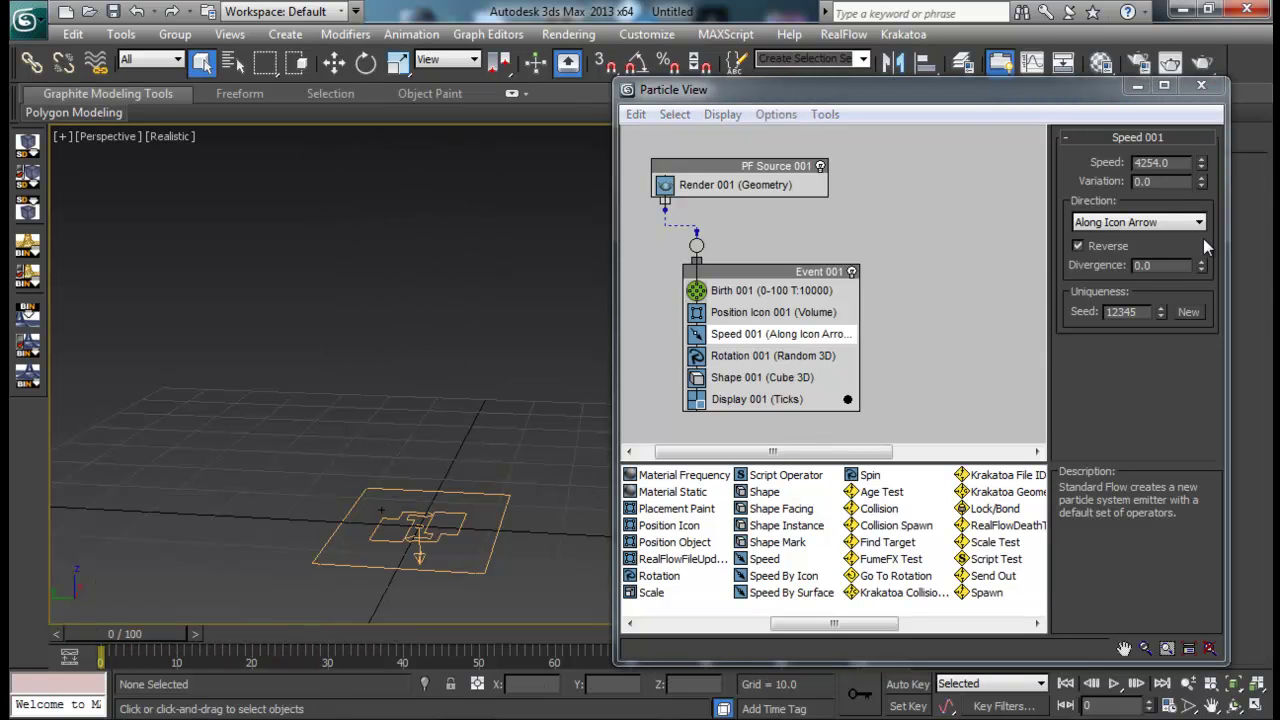
left_click_drag(1202, 163, 1208, 195)
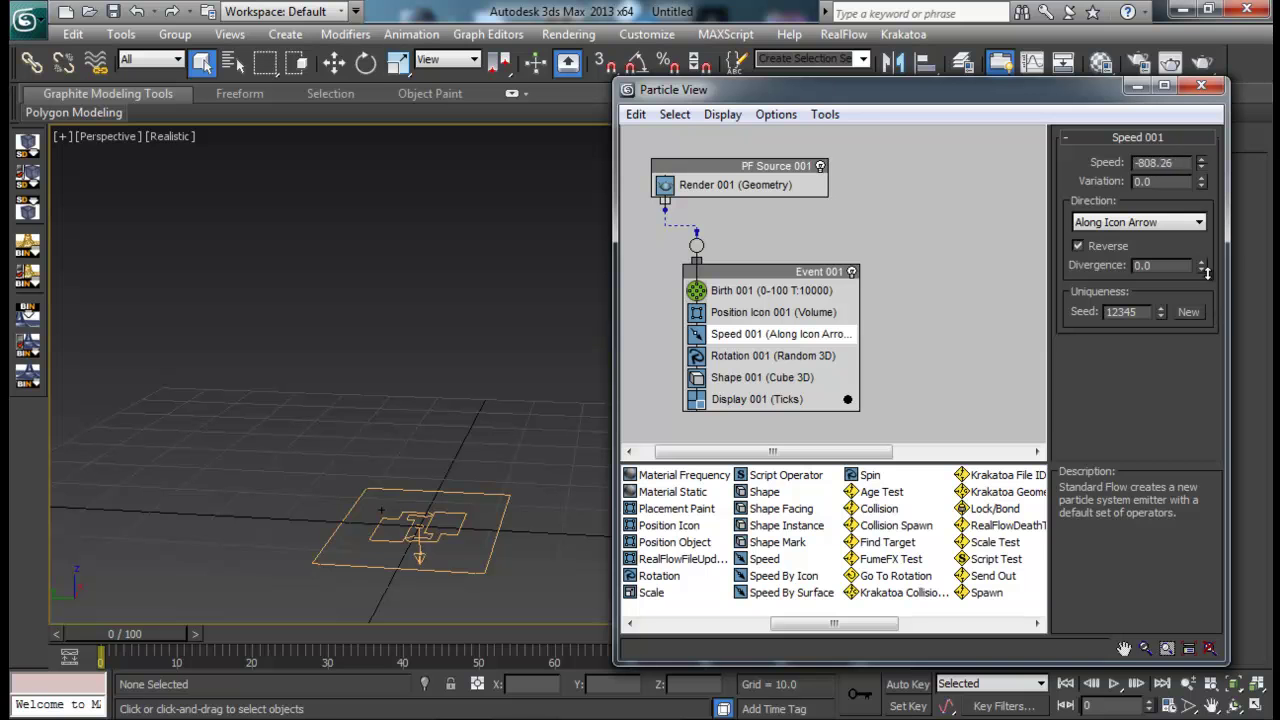
left_click_drag(125, 633, 236, 634)
Set the Speed 001 speed to 66.362 and variation to 41.663, previewing the particles at frame 12.
left_click_drag(1199, 168, 1199, 232)
mouse_move(234, 632)
left_mouse_down()
mouse_move(143, 634)
mouse_move(295, 648)
mouse_move(240, 648)
mouse_move(252, 652)
left_mouse_up()
left_click_drag(1201, 183, 1201, 130)
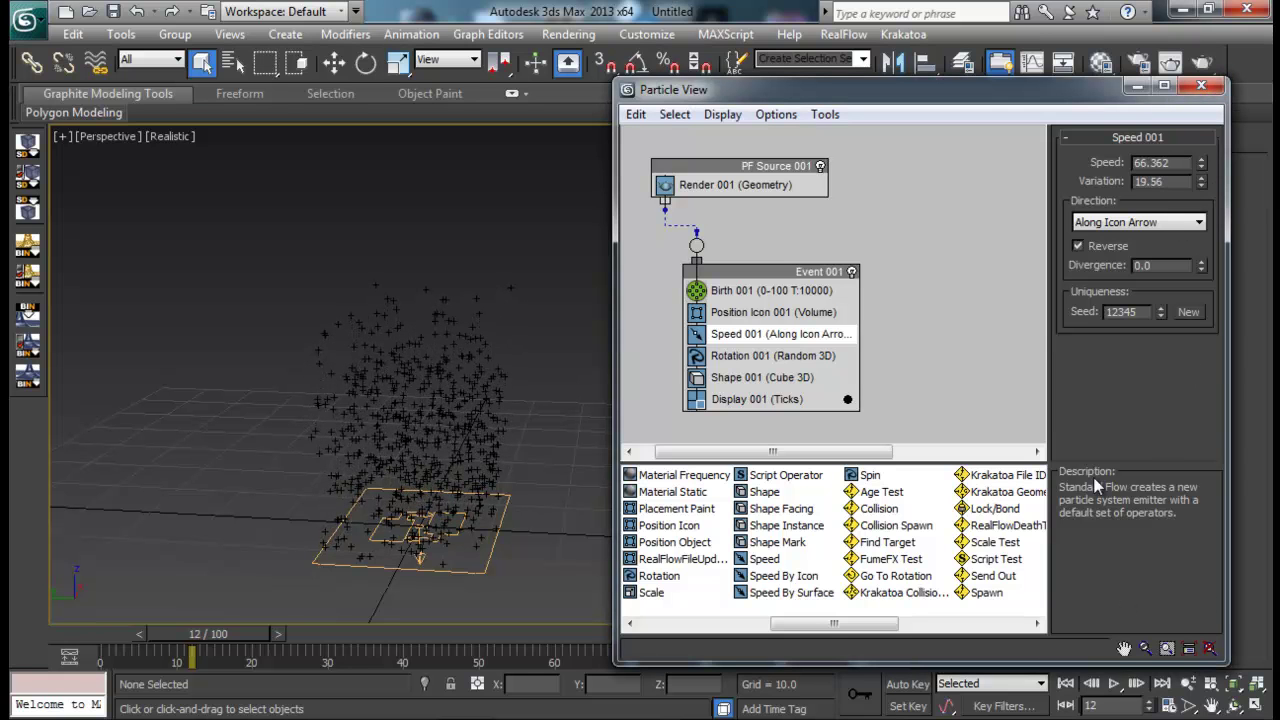
left_click_drag(1201, 181, 1222, 68)
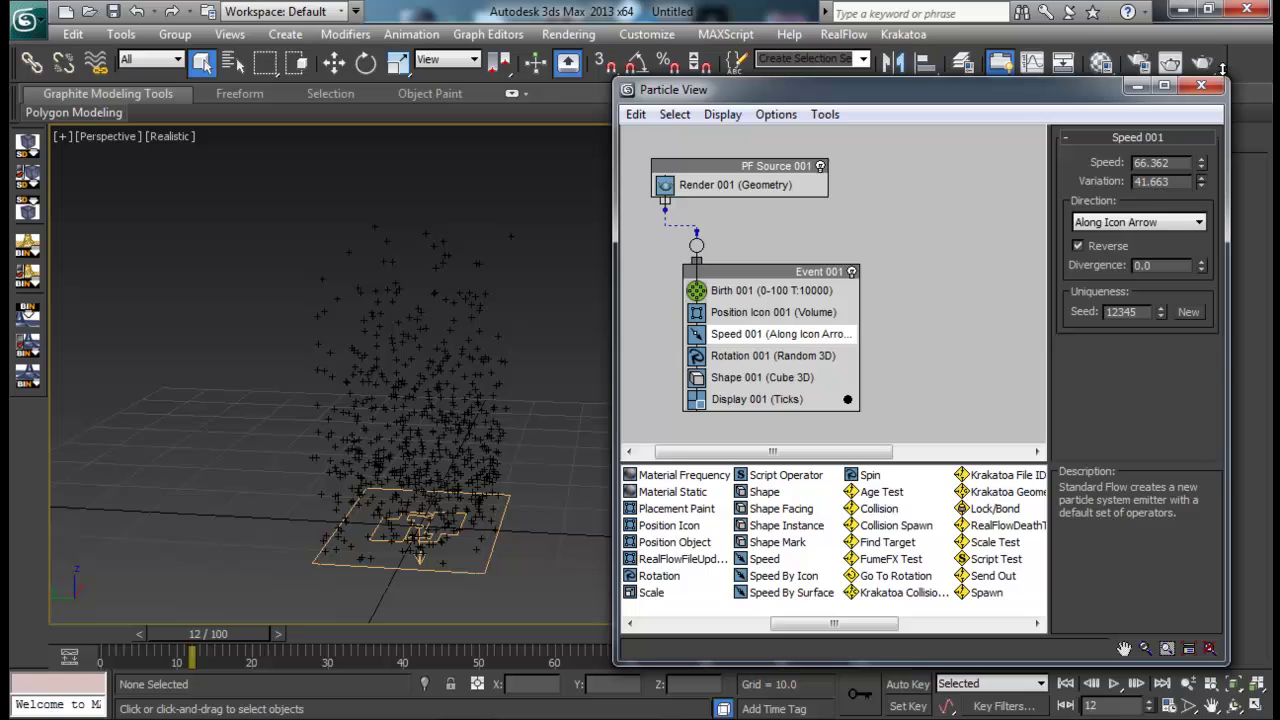
Try Icon Center Out as the Speed 001 direction and check the particles from frame 12 back to frame 0.
left_click(1140, 222)
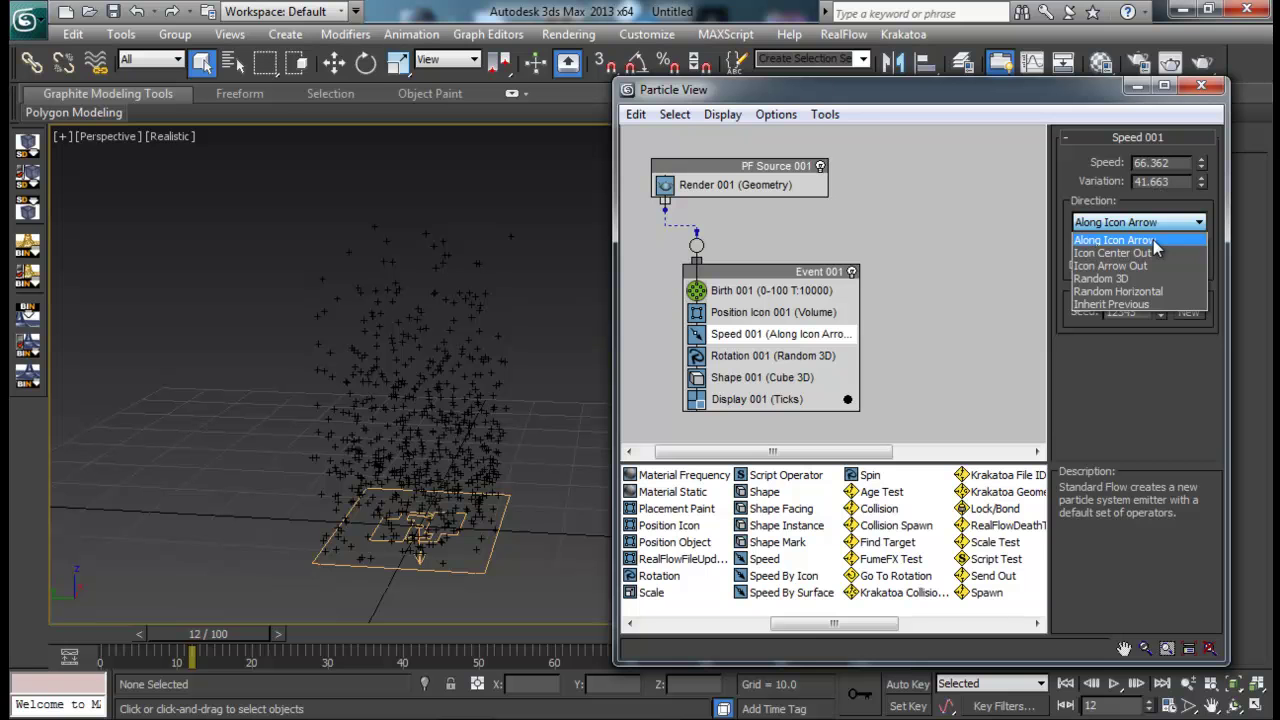
left_click(1127, 253)
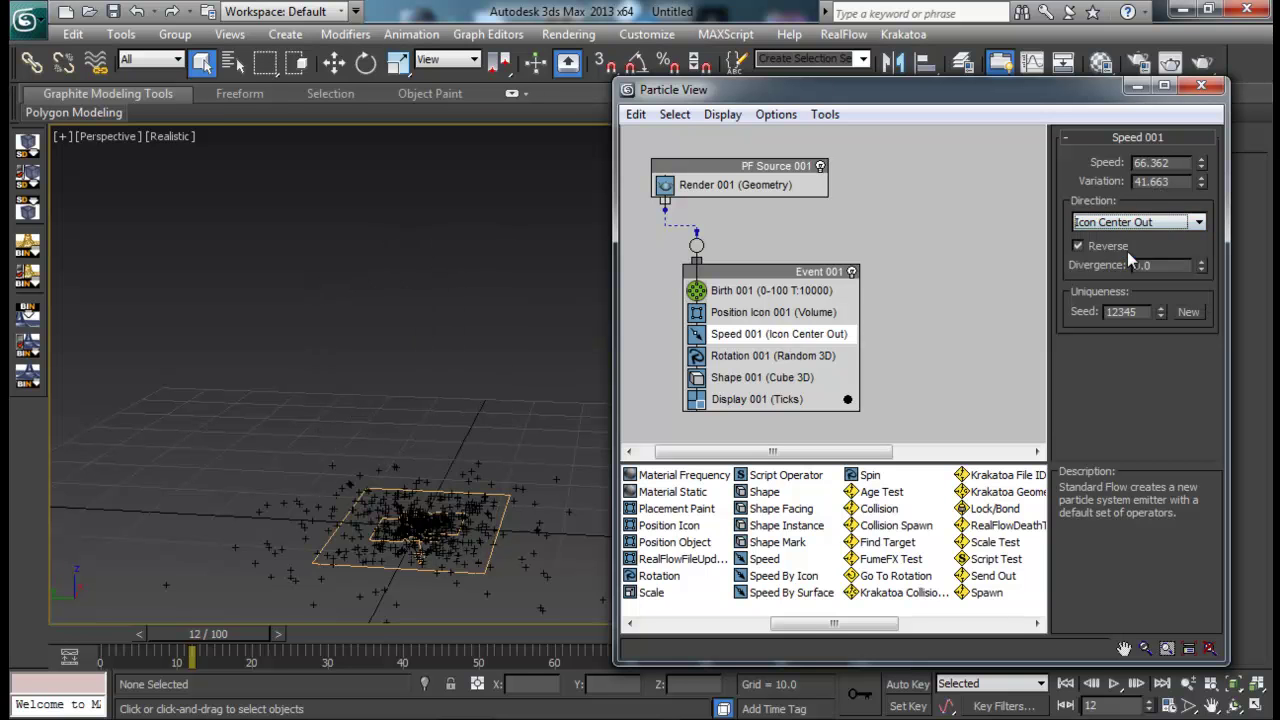
middle_click_drag(388, 446, 272, 430, "alt")
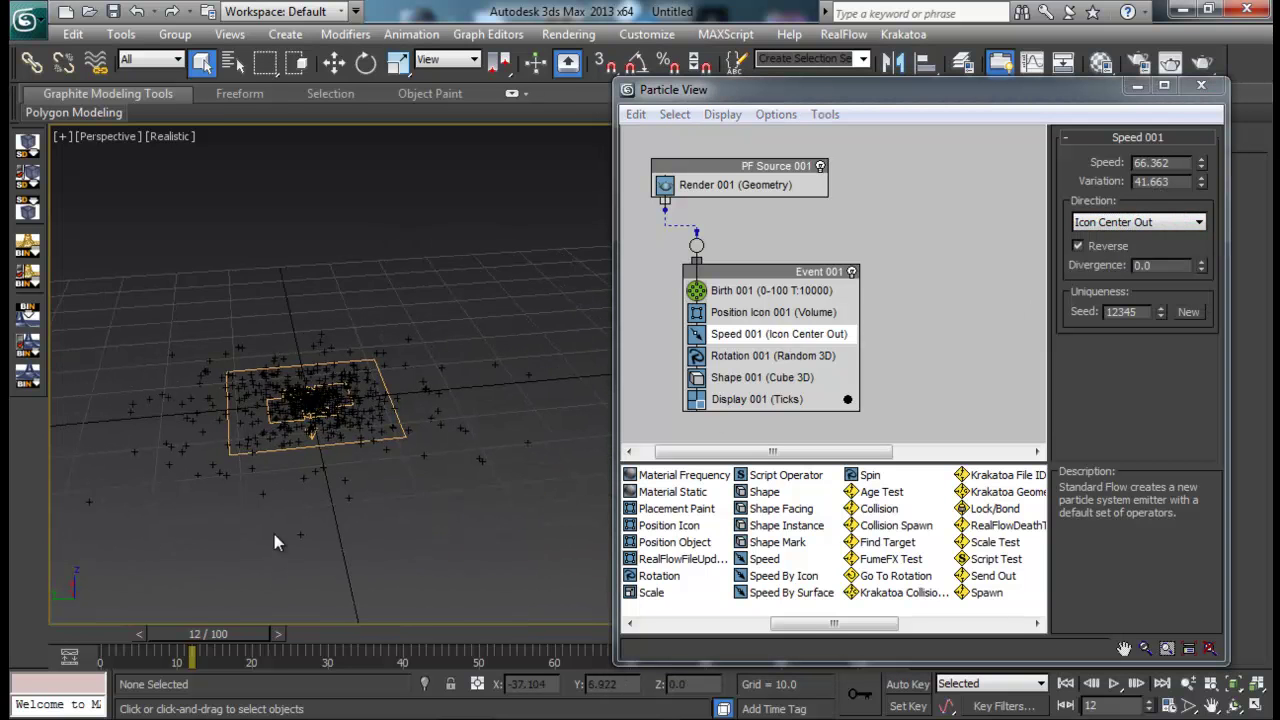
left_click_drag(234, 634, 130, 634)
Enlarge the PF Source 001 emitter icon to logo size 85.144, length 140.896 and width 155.808, and preview the particles at frame 21.
left_click(743, 194)
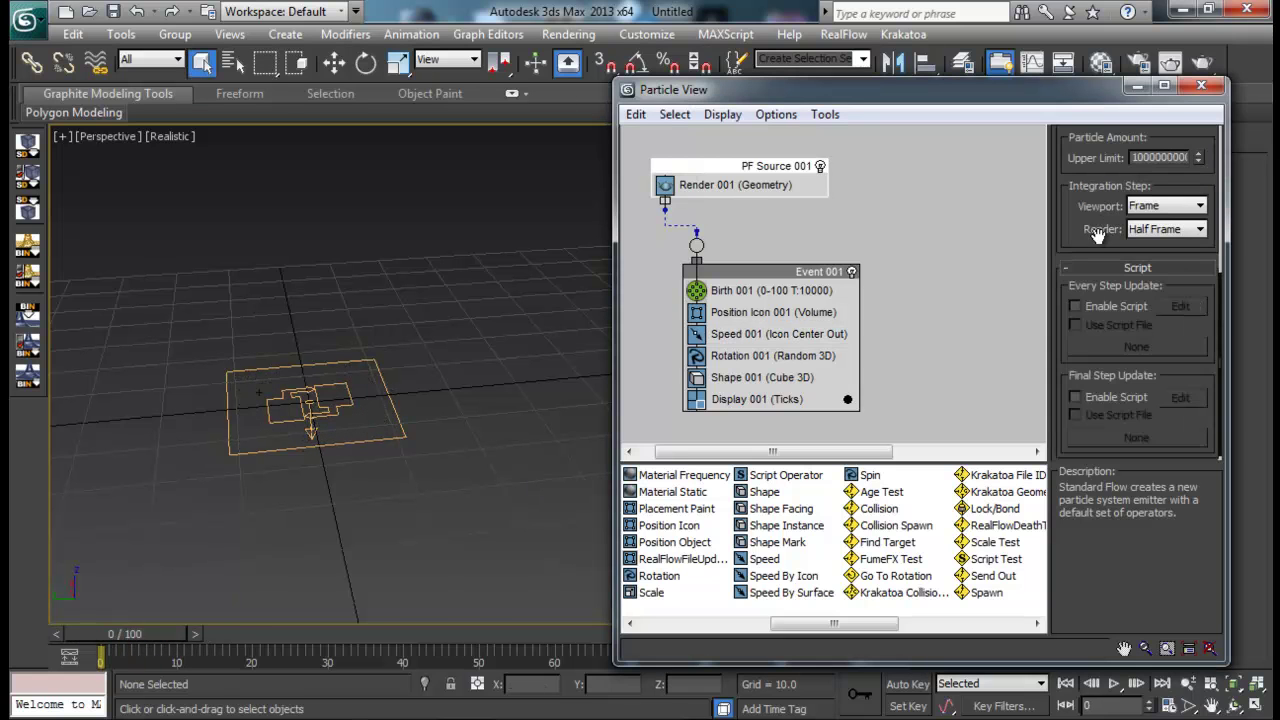
scroll(1100, 275, "up", 5)
left_click_drag(1200, 180, 1211, 288)
left_click_drag(138, 634, 160, 634)
left_click_drag(1201, 224, 1202, 452)
left_click_drag(1201, 243, 1219, 563)
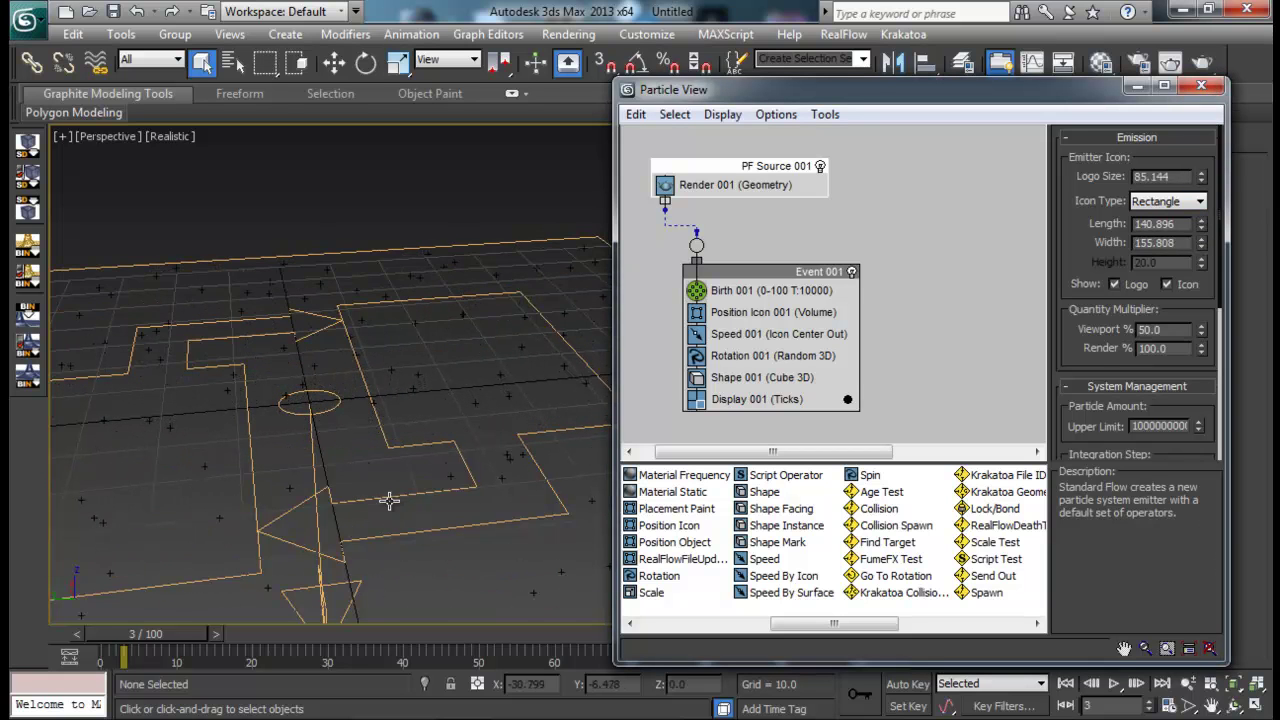
scroll(394, 423, "down", 3)
scroll(386, 549, "down", 2)
left_click_drag(162, 636, 294, 636)
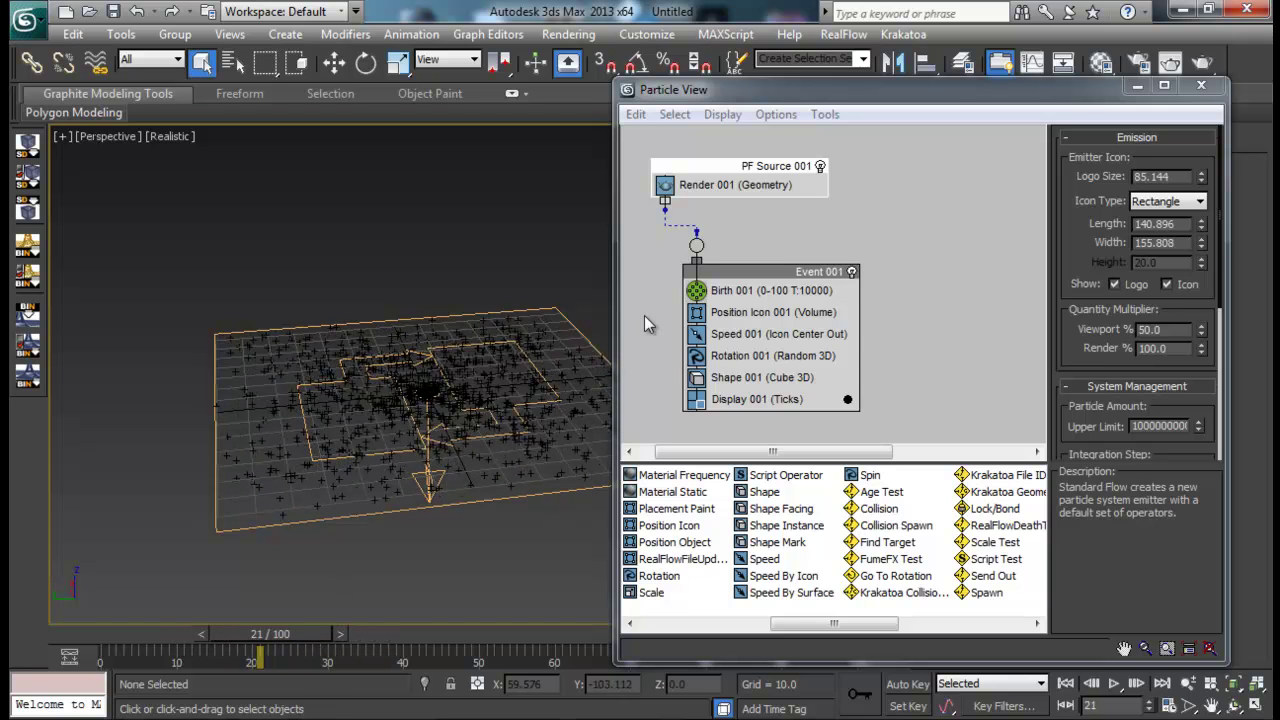
Set the Speed 001 direction to Icon Arrow Out with Reverse disabled, and preview the particles at frame 30.
left_click(806, 334)
left_click(1104, 223)
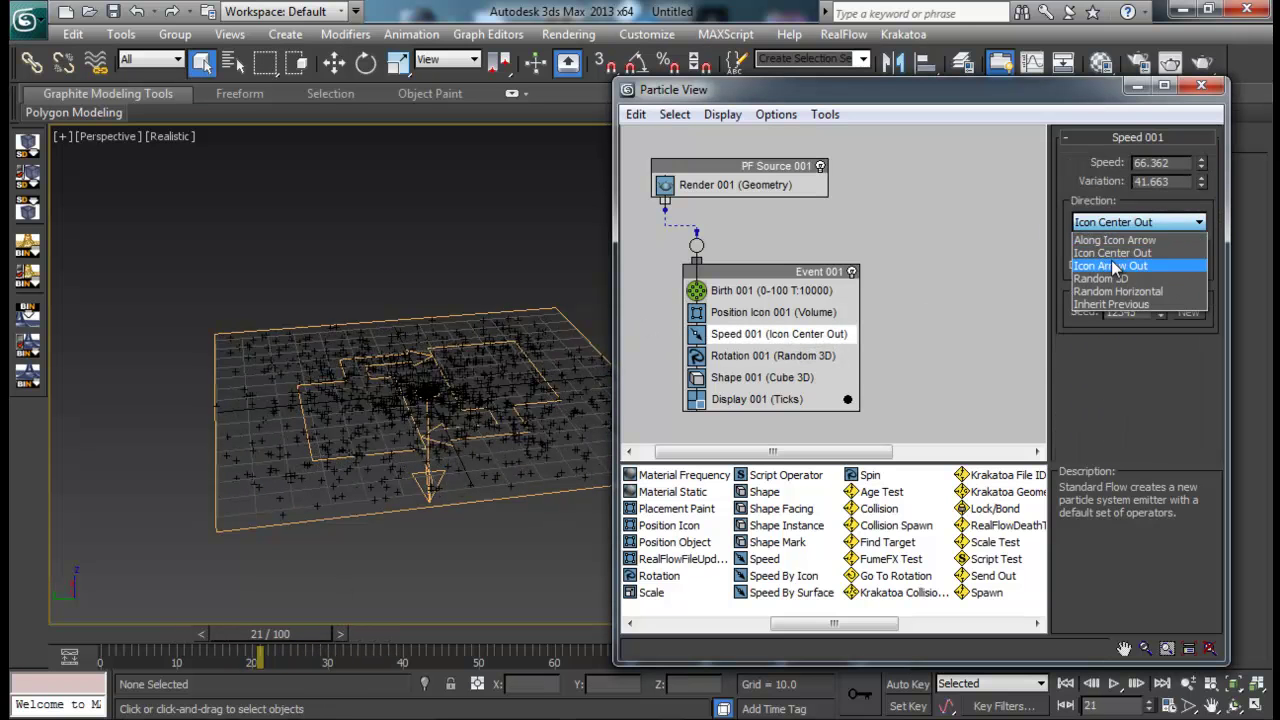
left_click(1109, 266)
left_click_drag(280, 628, 250, 634)
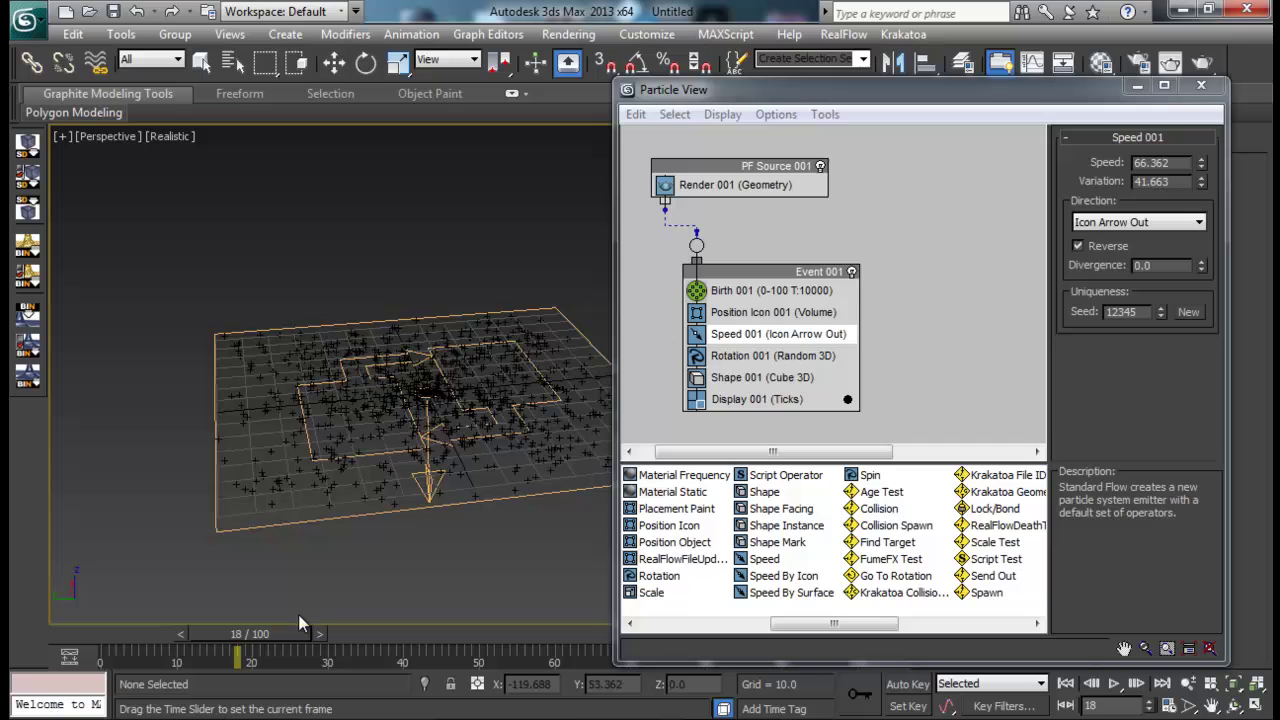
left_click(1077, 245)
left_click_drag(266, 628, 361, 622)
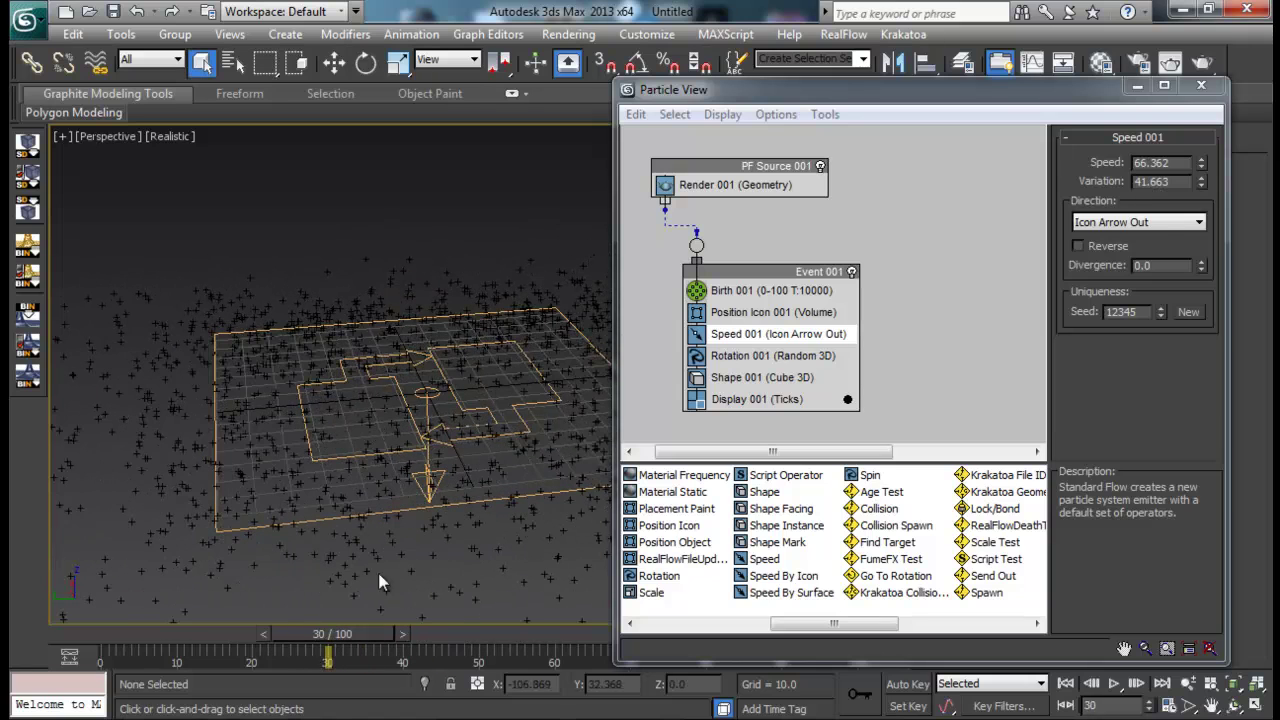
Set the Speed 001 direction to Random 3D and view the whole particle cloud around the emitter.
left_click(1160, 225)
left_click(1150, 278)
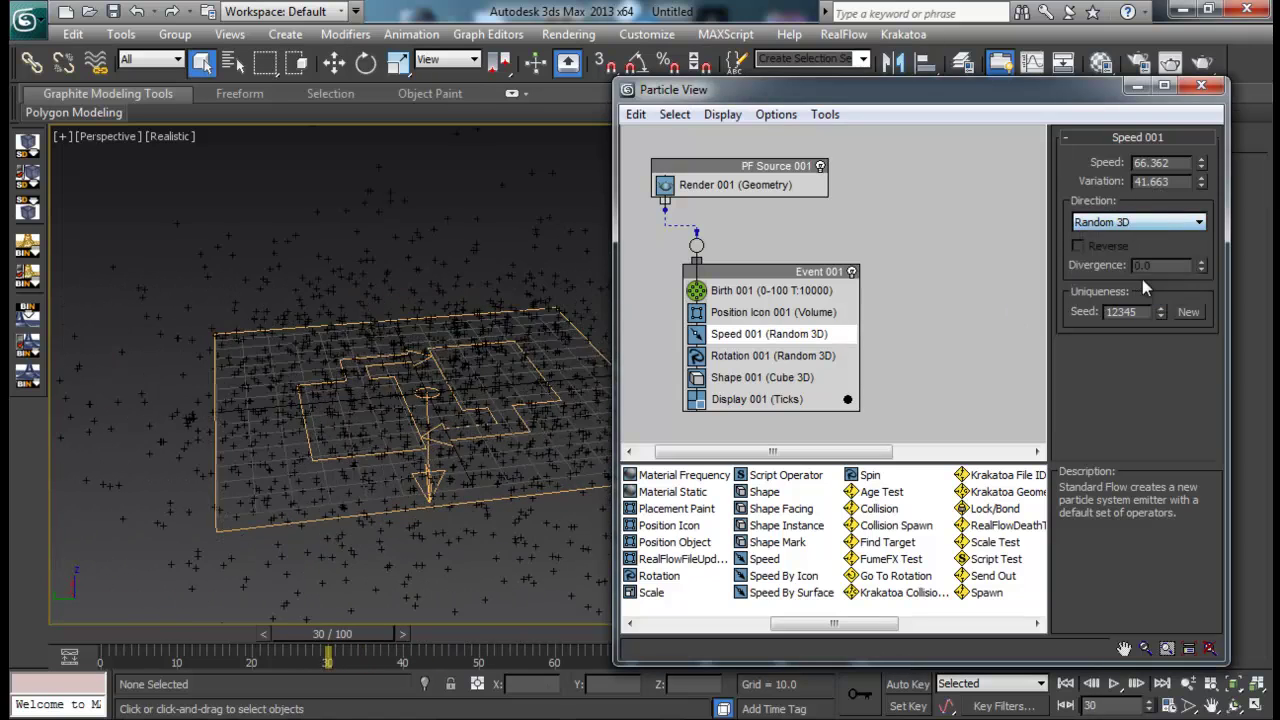
scroll(380, 329, "down", 5)
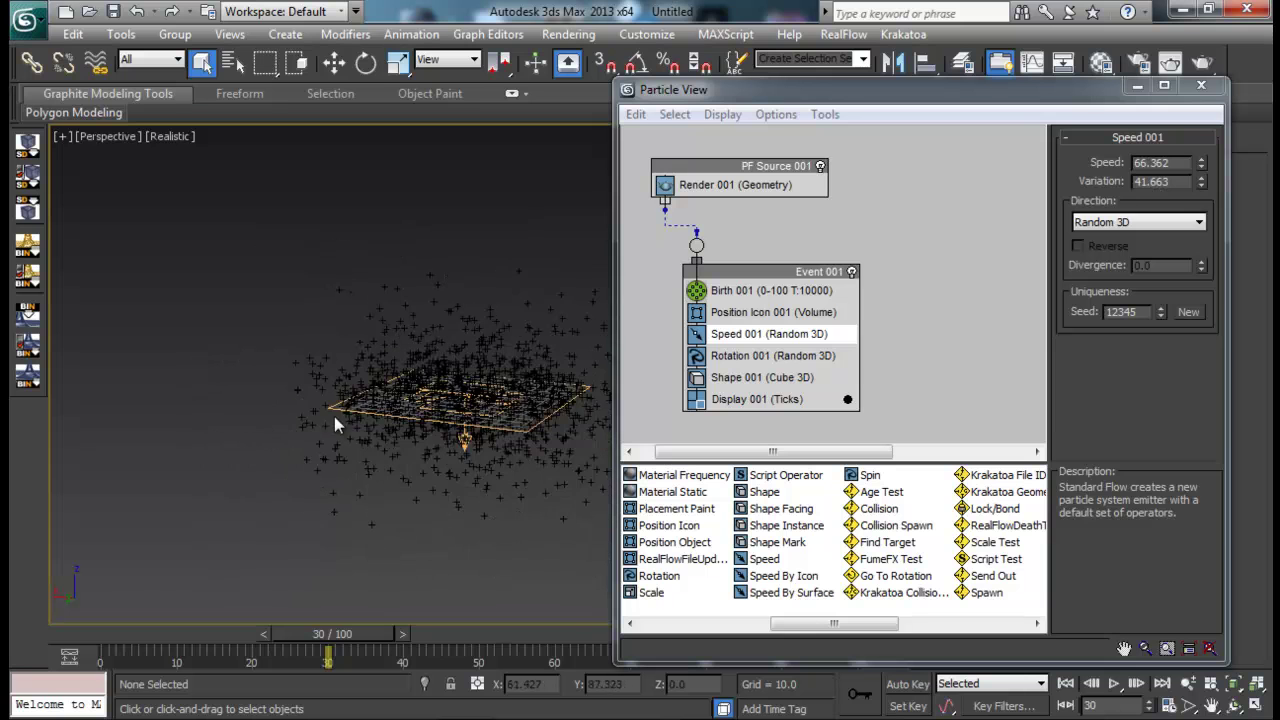
Try Random Horizontal as the Speed 001 direction and check the particles at frame 33.
mouse_move(370, 640)
left_mouse_down()
mouse_move(150, 636)
mouse_move(382, 633)
left_mouse_up()
left_click(1198, 225)
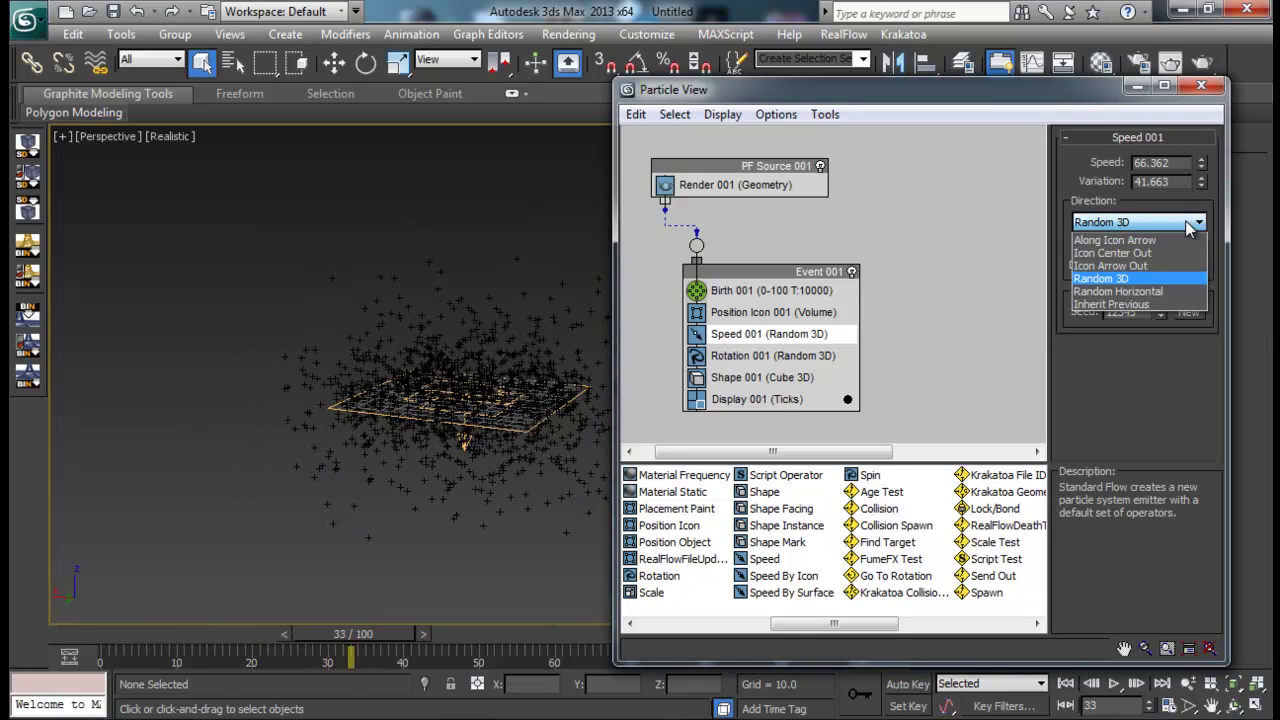
left_click(1160, 289)
left_click(1176, 224)
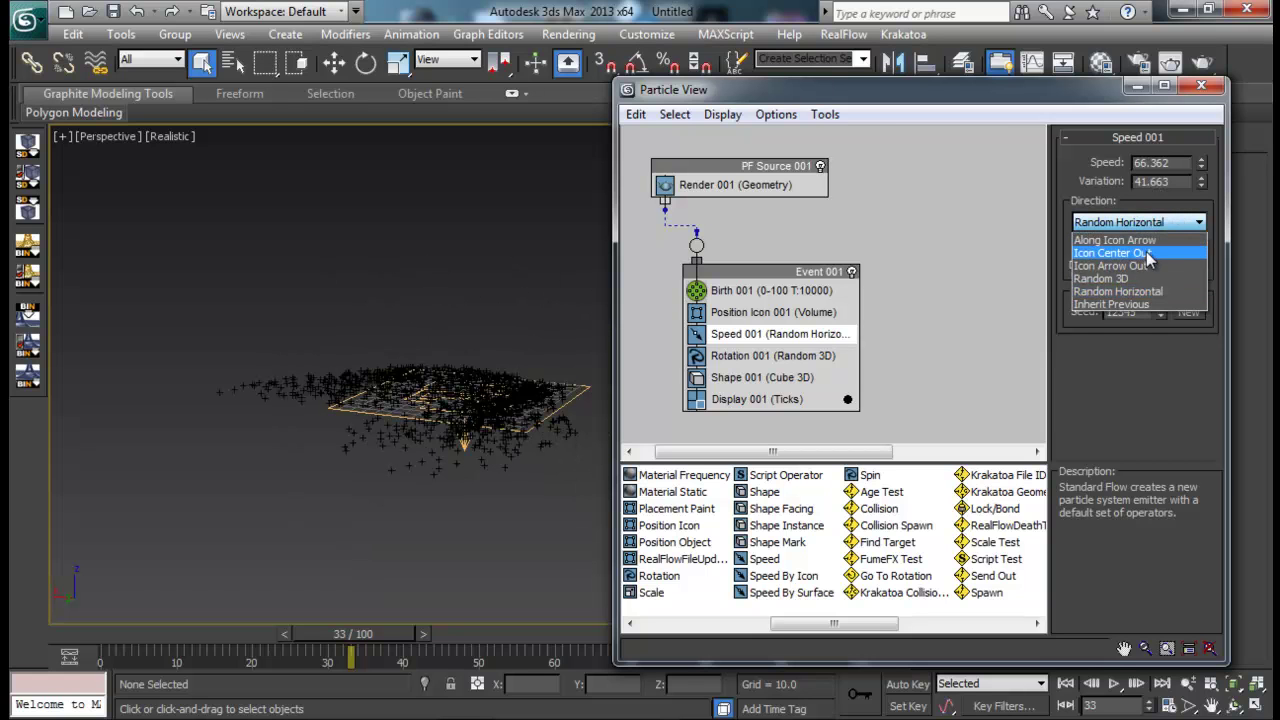
left_click(1109, 294)
Try Inherit Previous as the Speed 001 direction and check the particles at frames 0 and 15.
left_click(1112, 223)
left_click(1112, 305)
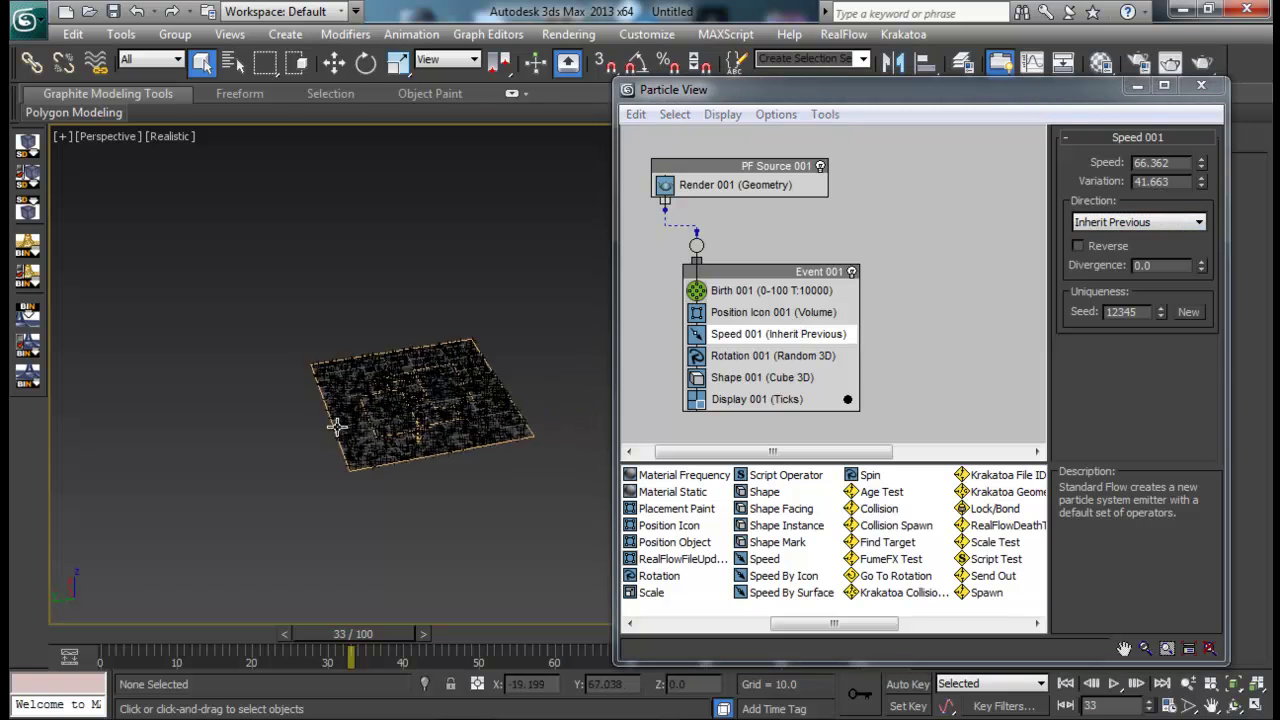
left_click_drag(350, 655, 72, 621)
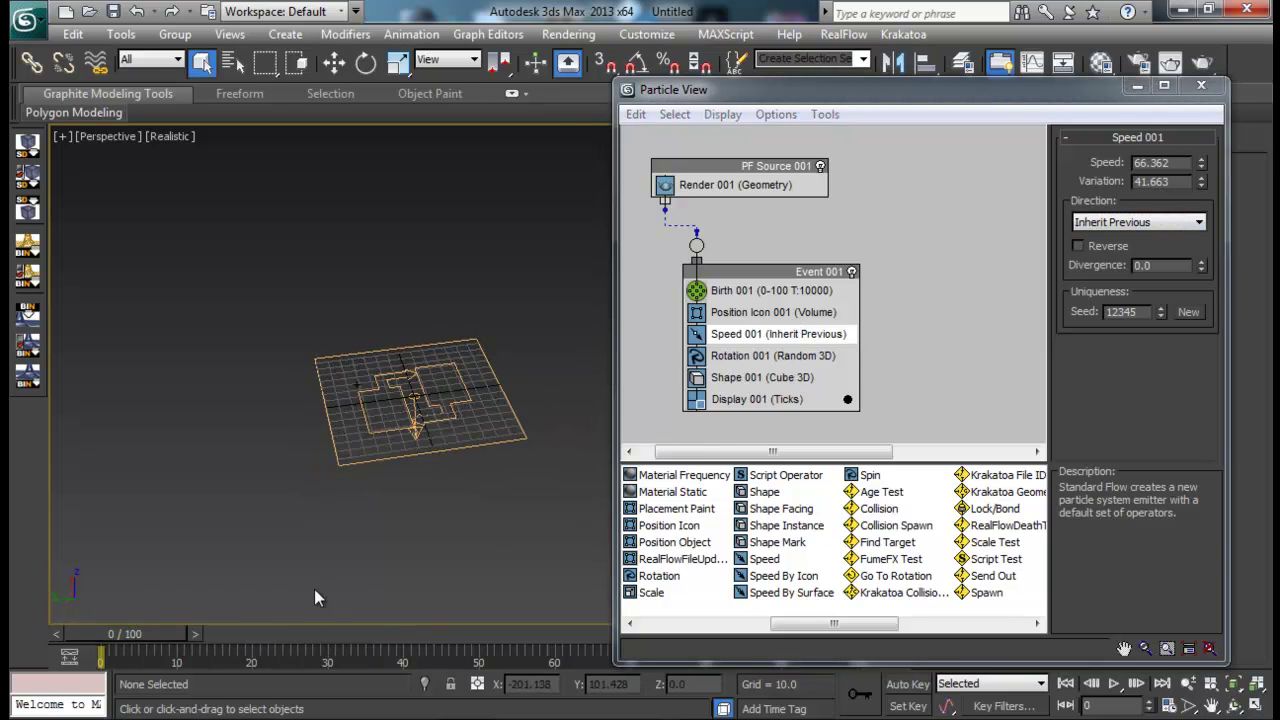
left_click_drag(133, 648, 259, 641)
Set the Speed 001 direction to Along Icon Arrow with a divergence of 36, previewing the particles at frame 37.
left_click(1150, 223)
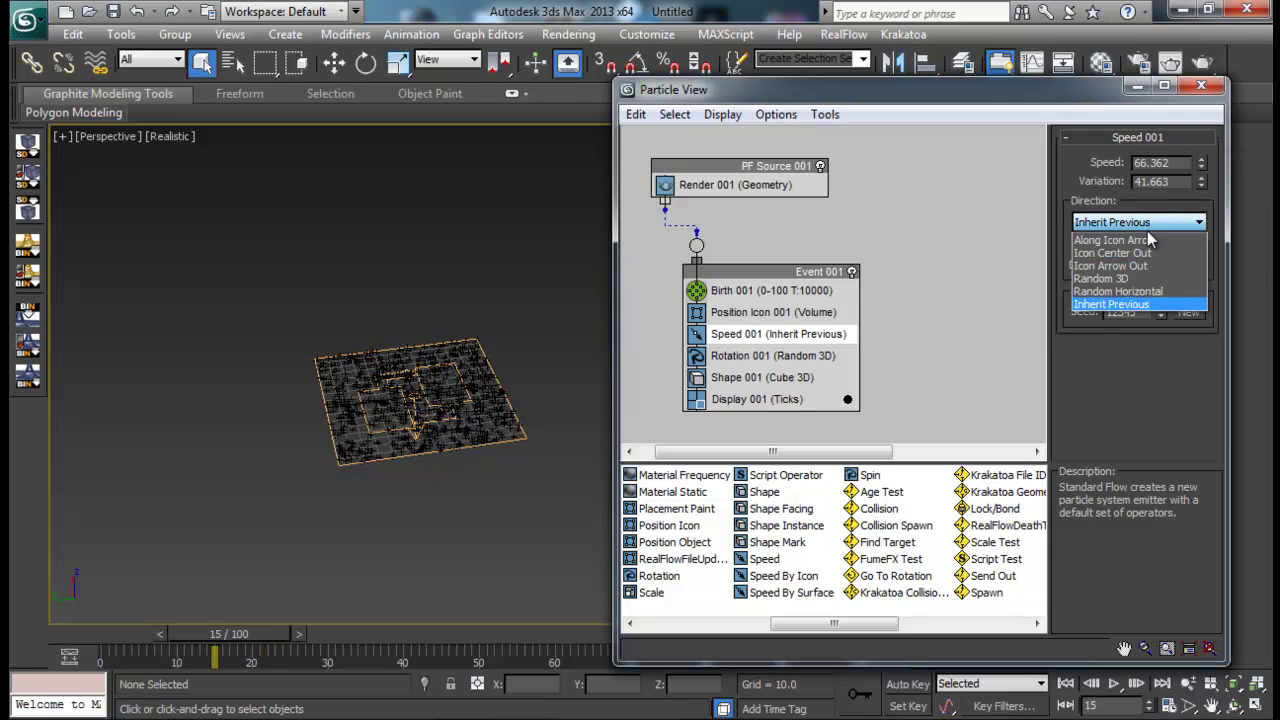
left_click(1137, 240)
left_click_drag(238, 634, 381, 638)
left_click_drag(1201, 270, 1130, 219)
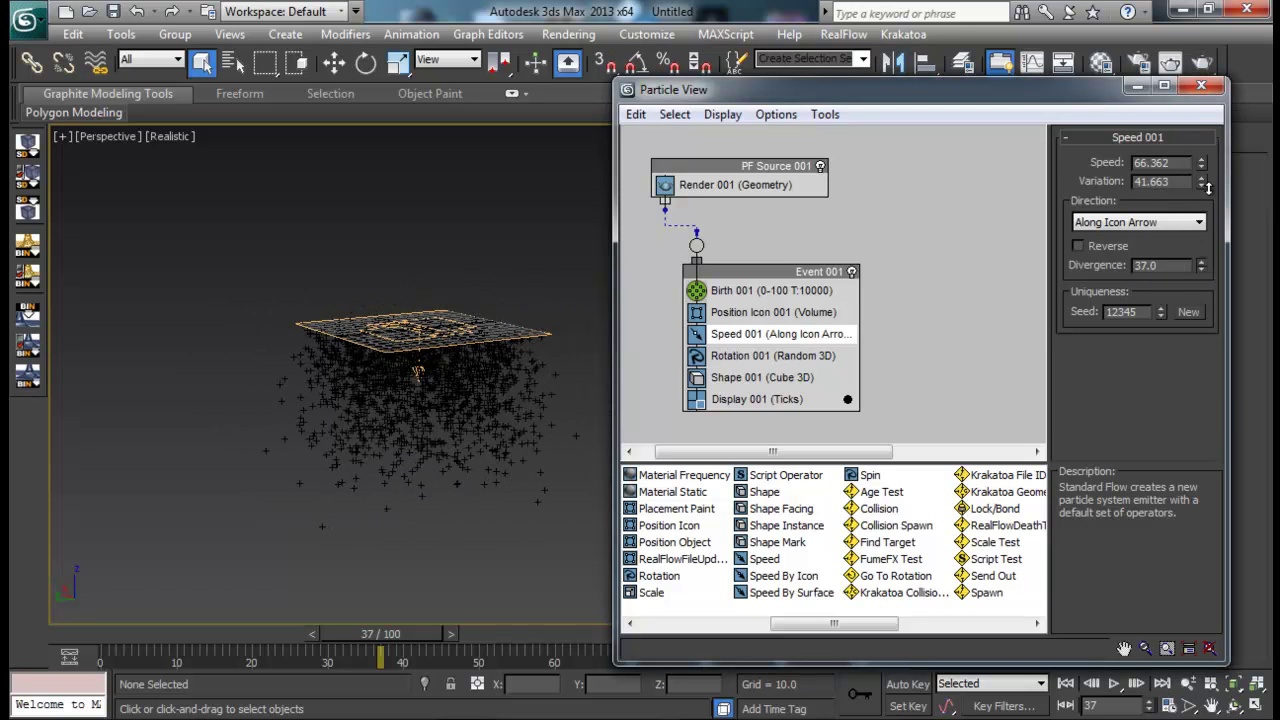
Set the Position Icon 001 location to Pivot so particles emit from the icon's centre point.
left_click(765, 312)
left_click(1104, 244)
left_click(1102, 257)
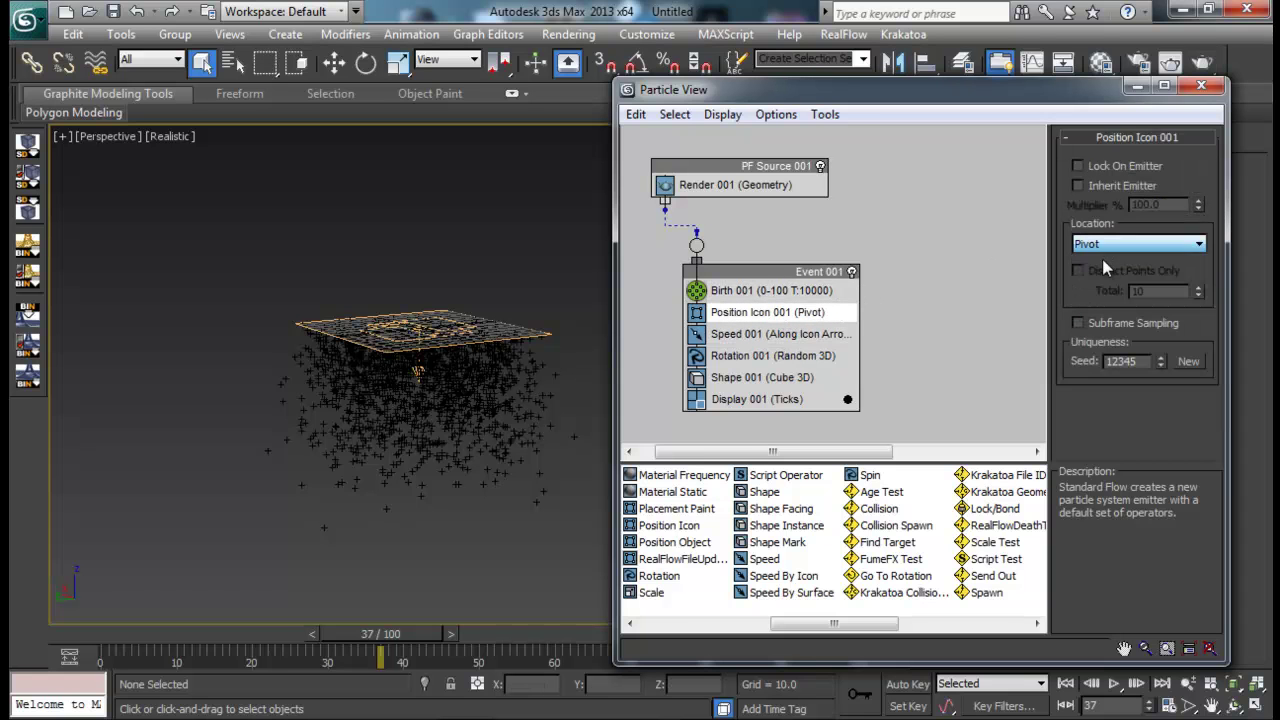
left_click(779, 294)
Reset the Speed 001 divergence to 0, raise it to 50, and examine the particle spread from several angles.
left_click(772, 333)
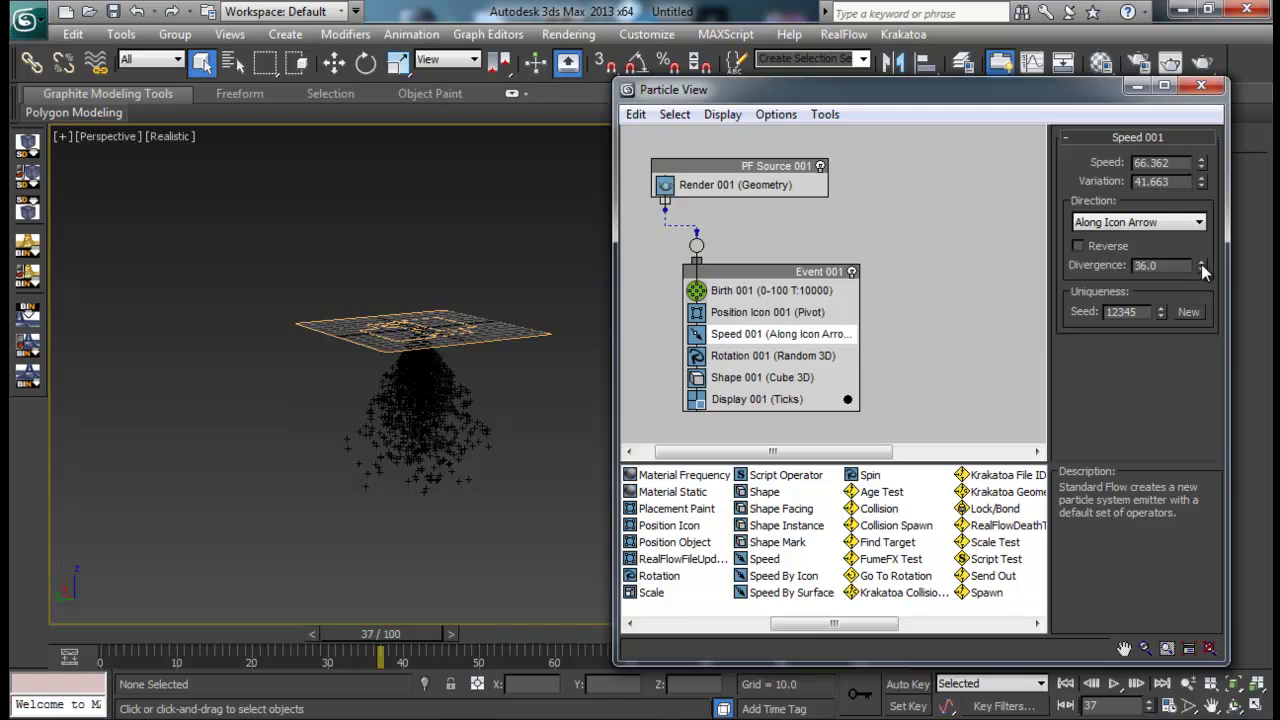
right_click(1202, 265)
left_click(373, 417)
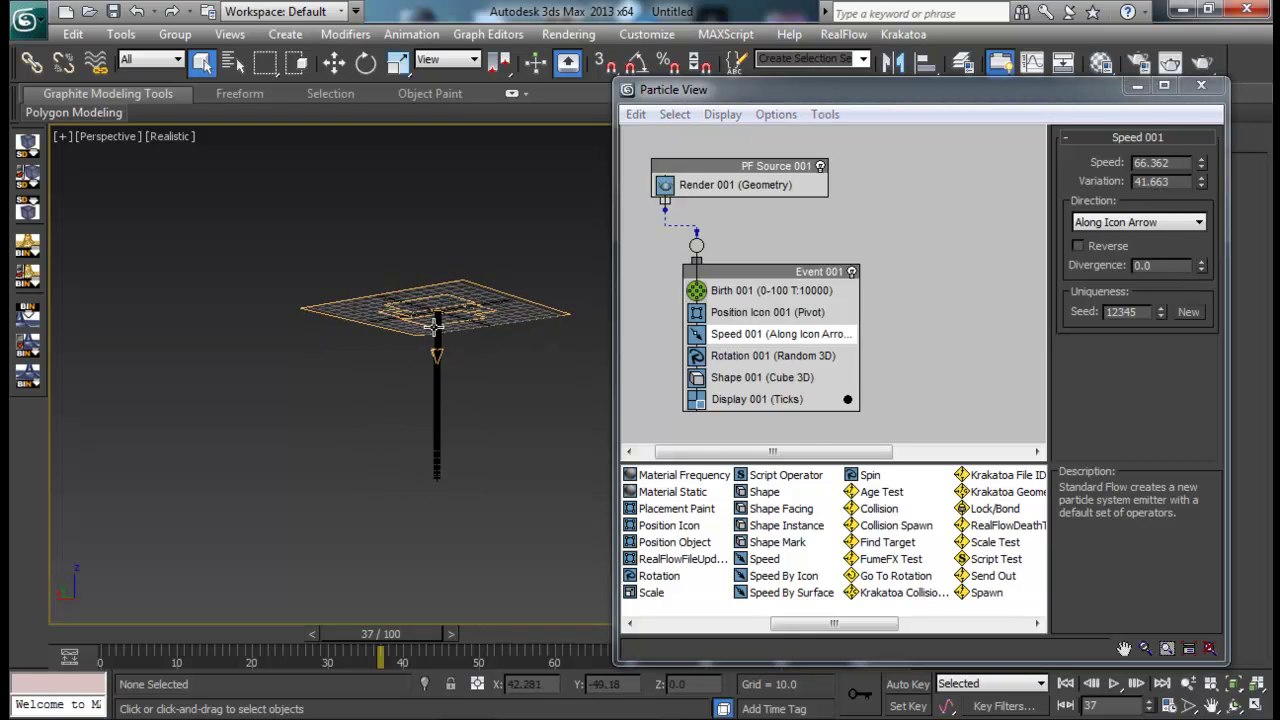
left_click_drag(1201, 265, 1201, 215)
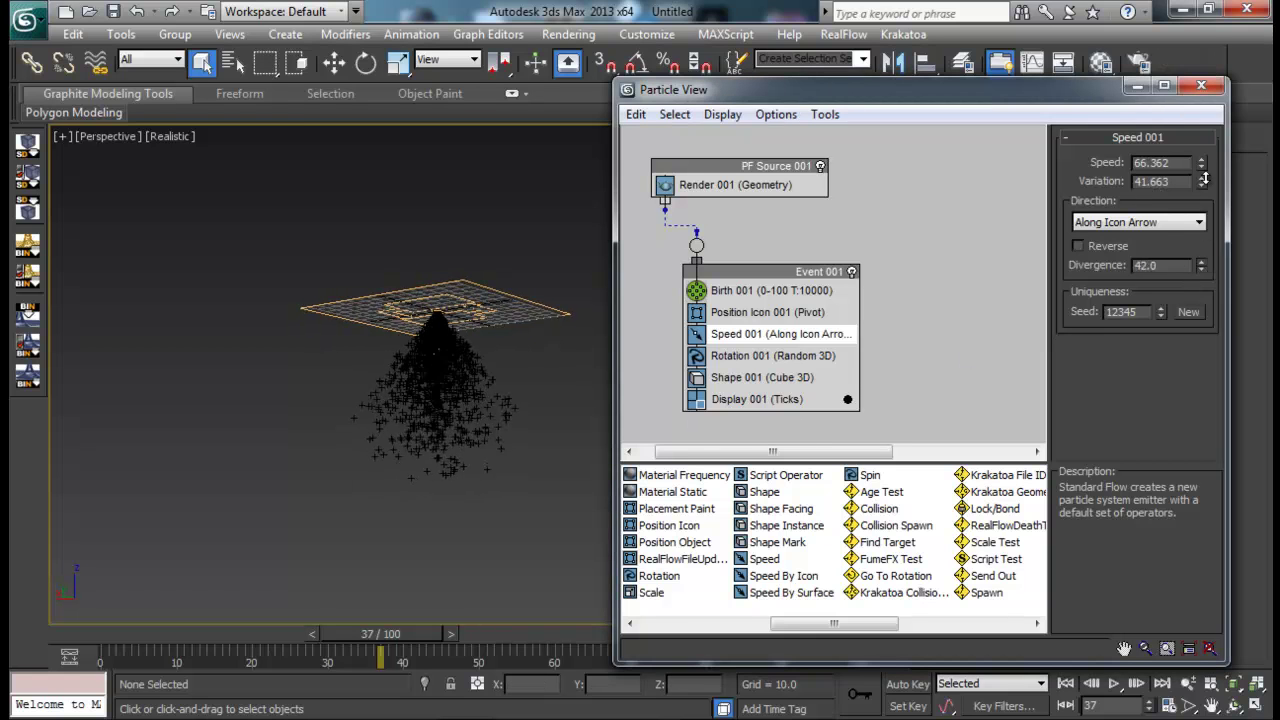
middle_click_drag(576, 393, 447, 347, "alt")
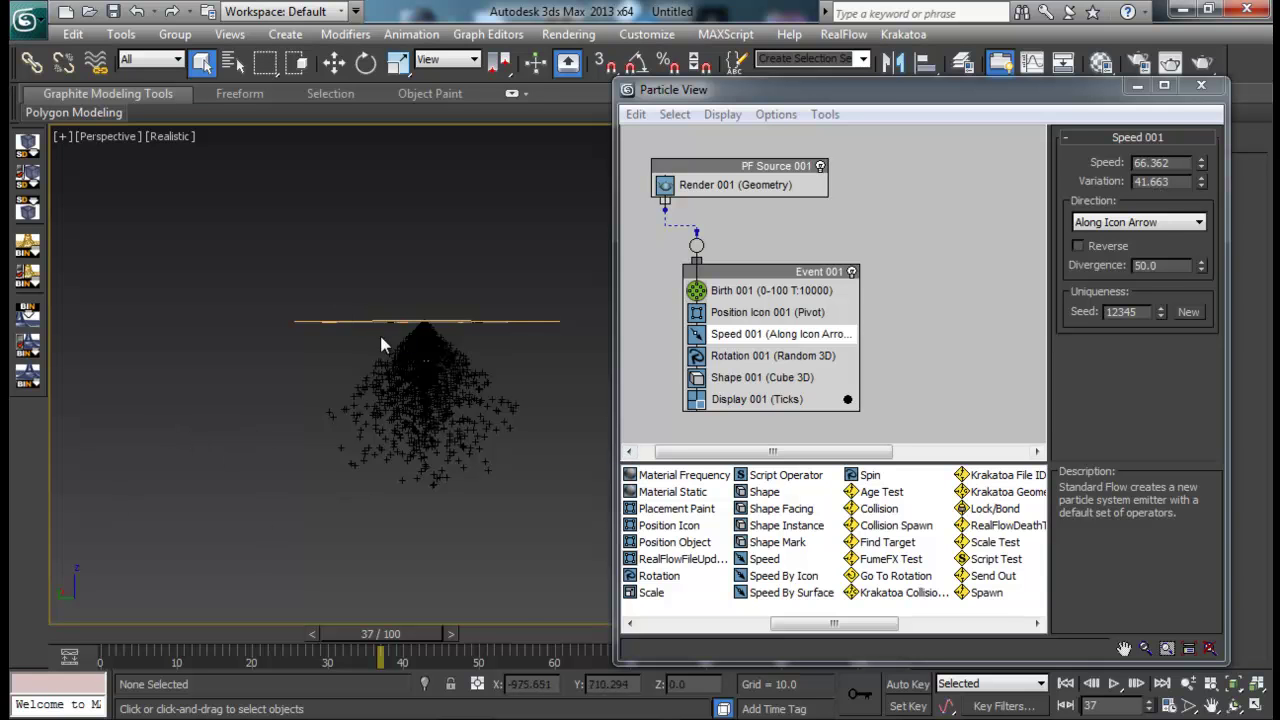
middle_click_drag(472, 378, 391, 424, "alt")
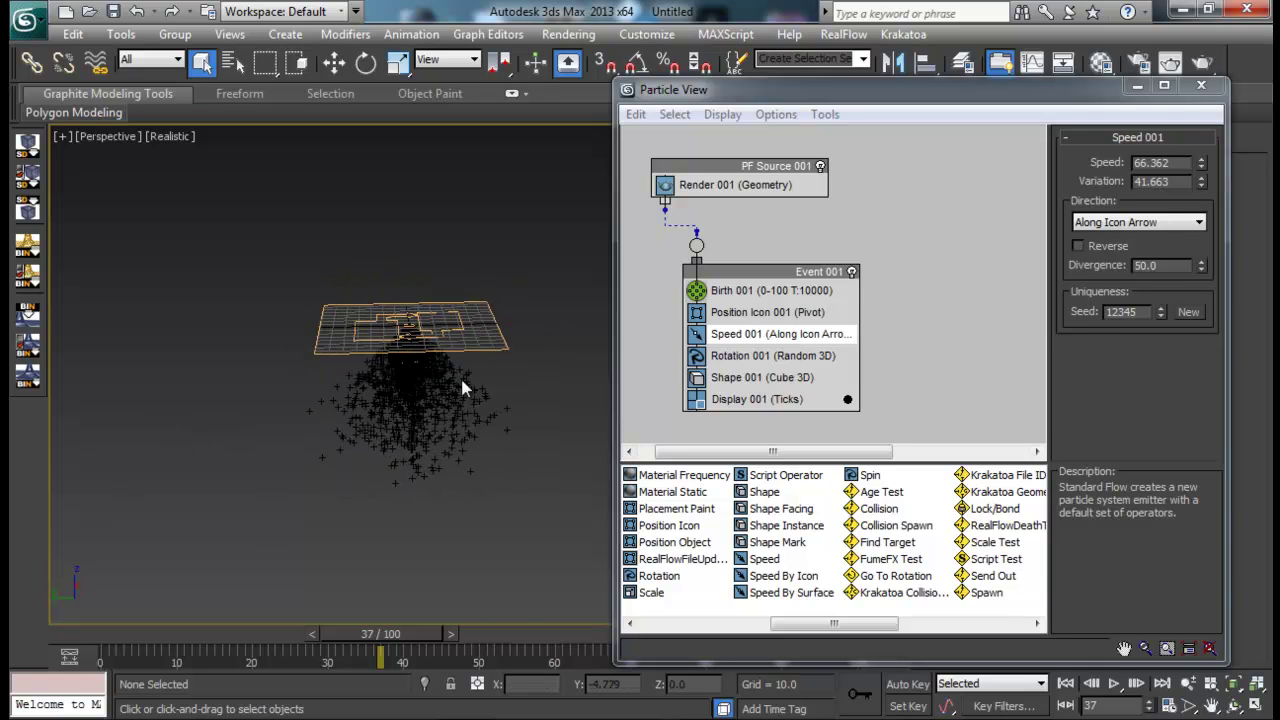
Show the Rotation 001 settings, examine the particle ticks up close, and move Event 001 slightly nearer to PF Source 001.
left_click(766, 356)
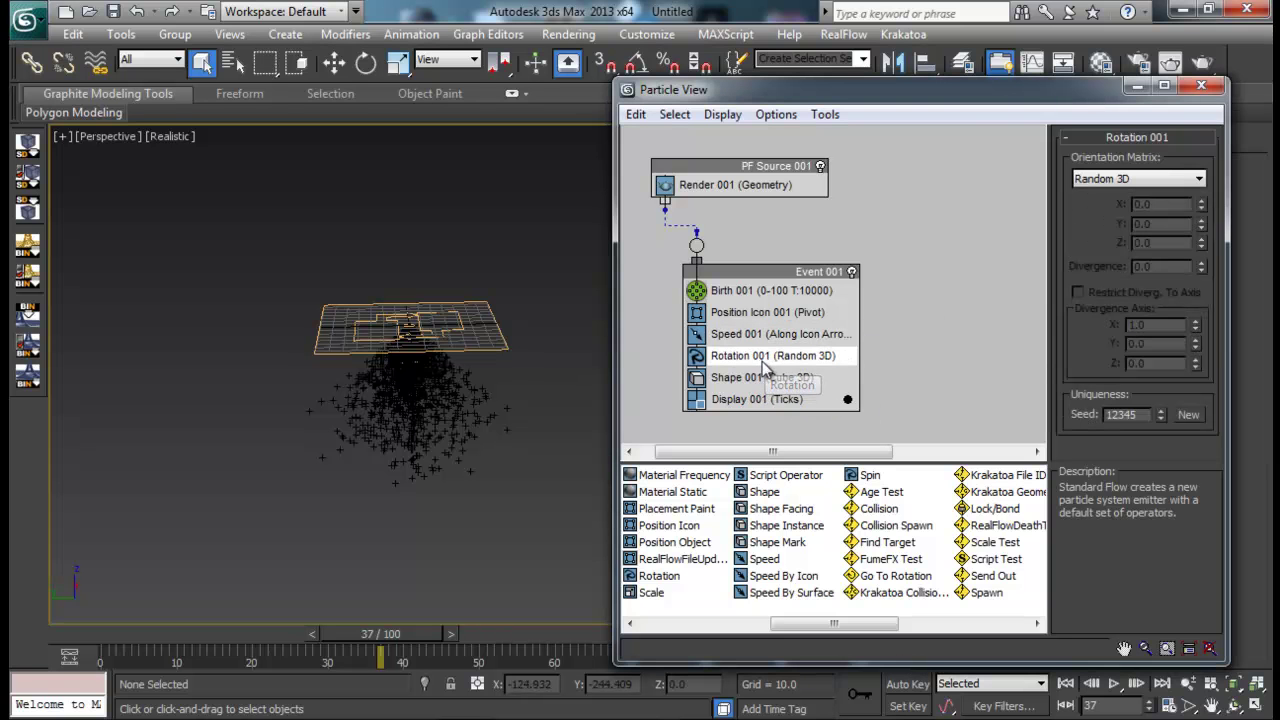
scroll(486, 405, "up", 5)
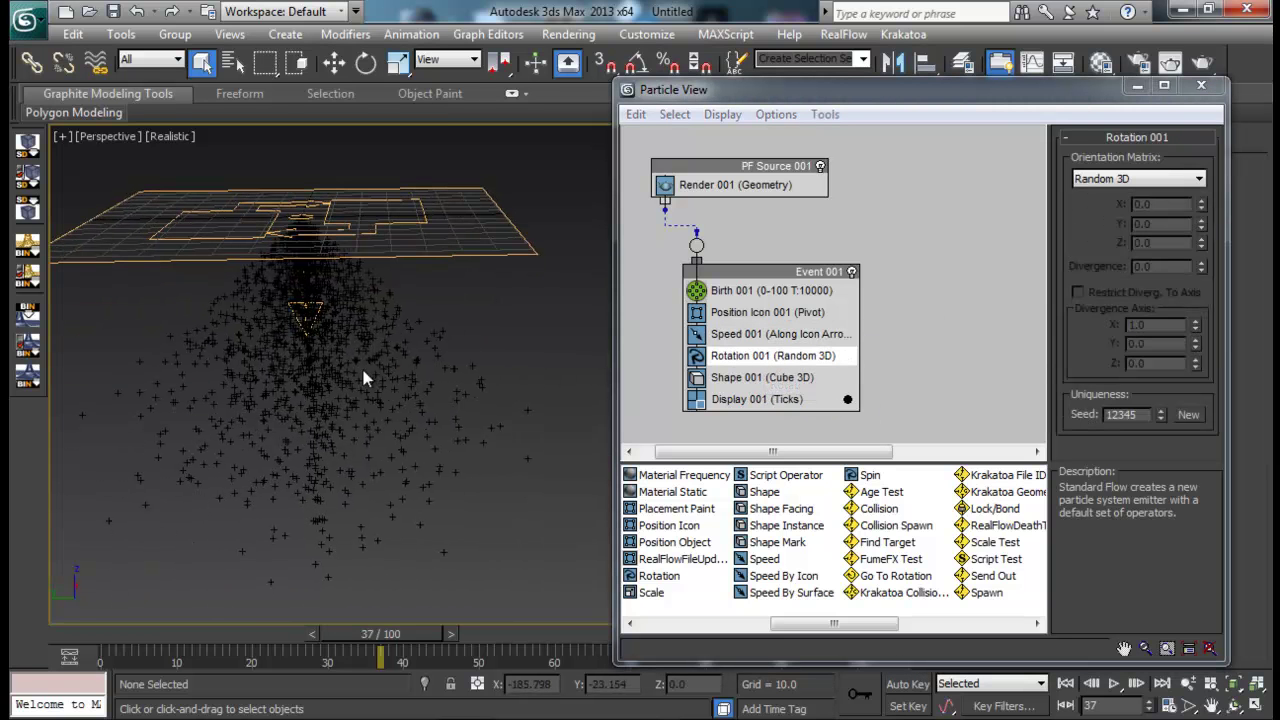
middle_click_drag(240, 447, 416, 408, "alt")
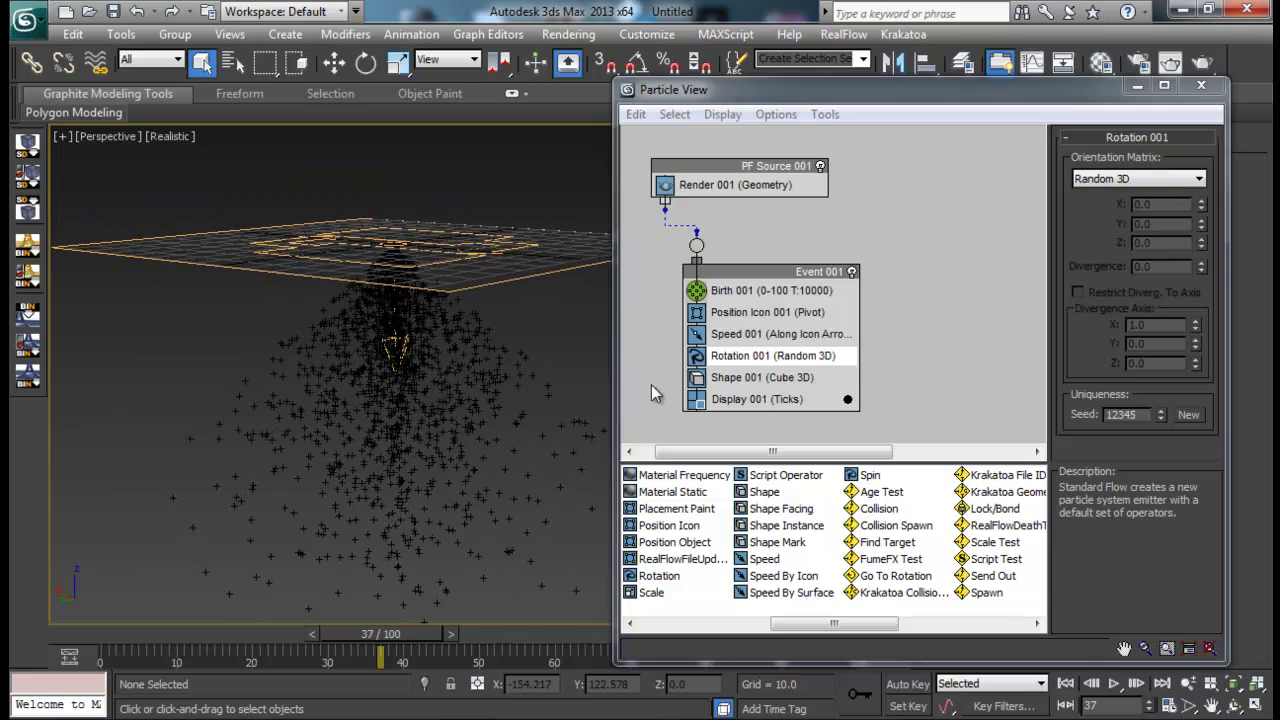
left_click_drag(785, 271, 793, 250)
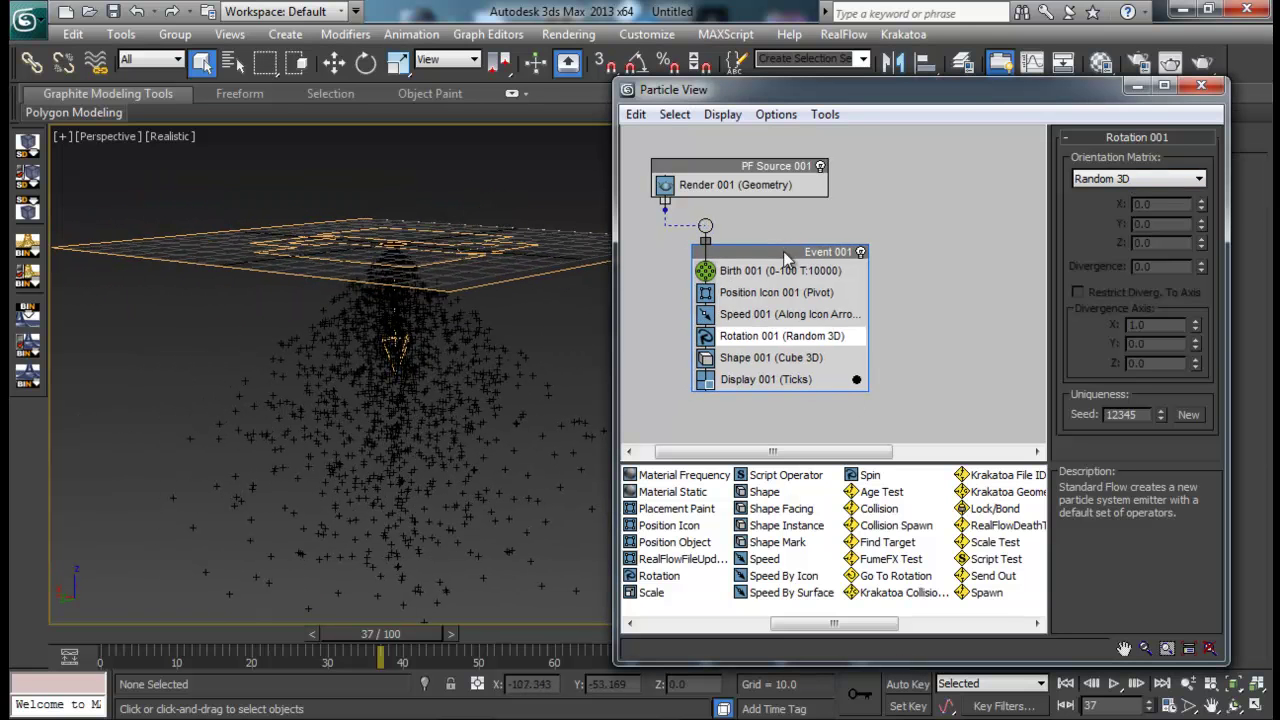
Turn the Display 001 operator off and back on to compare the particles in the viewport.
left_click(768, 380)
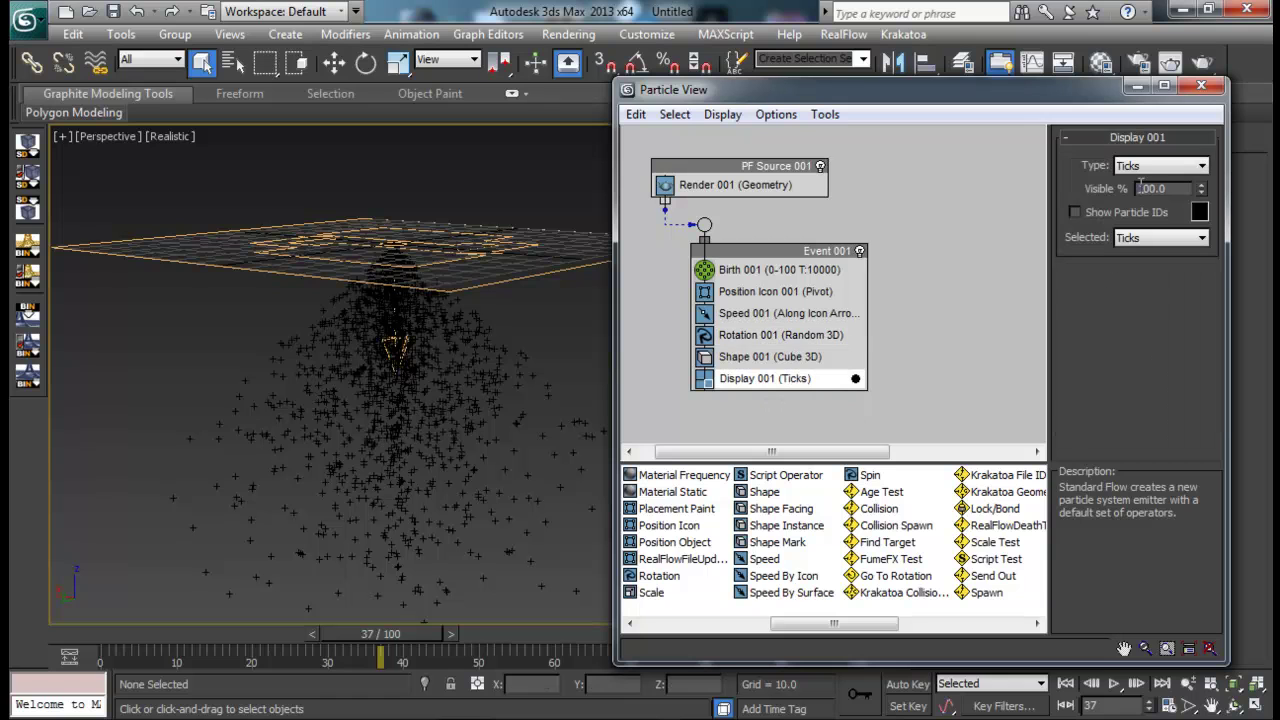
right_click(758, 384)
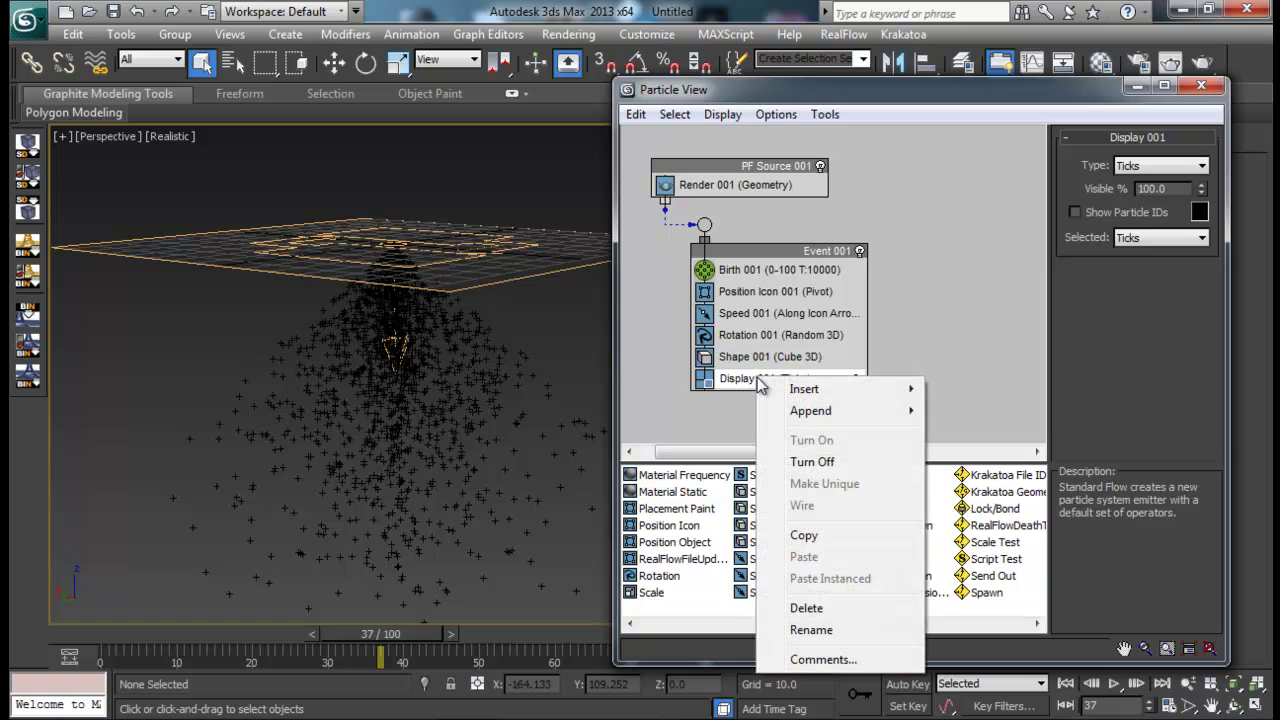
left_click(812, 461)
middle_click_drag(437, 306, 425, 392)
right_click(768, 379)
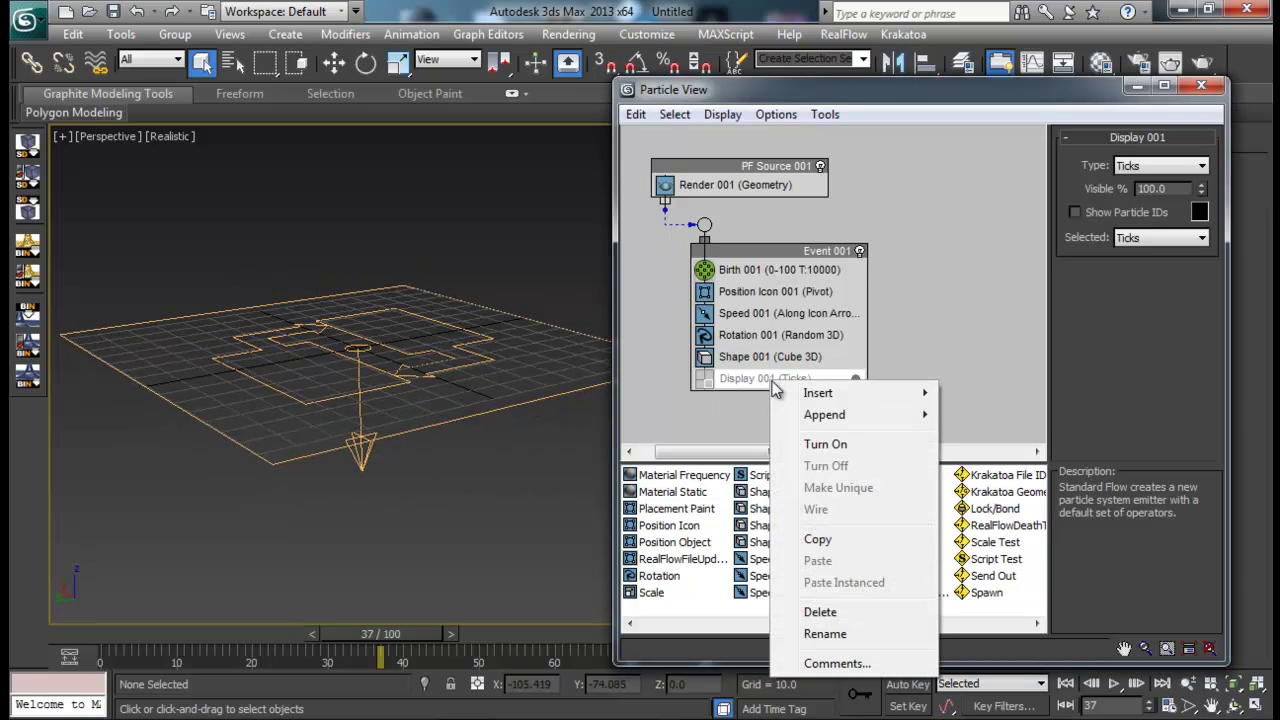
left_click(812, 443)
Turn off the Rotation 001 and Shape 001 operators in Event 001.
left_click(768, 335)
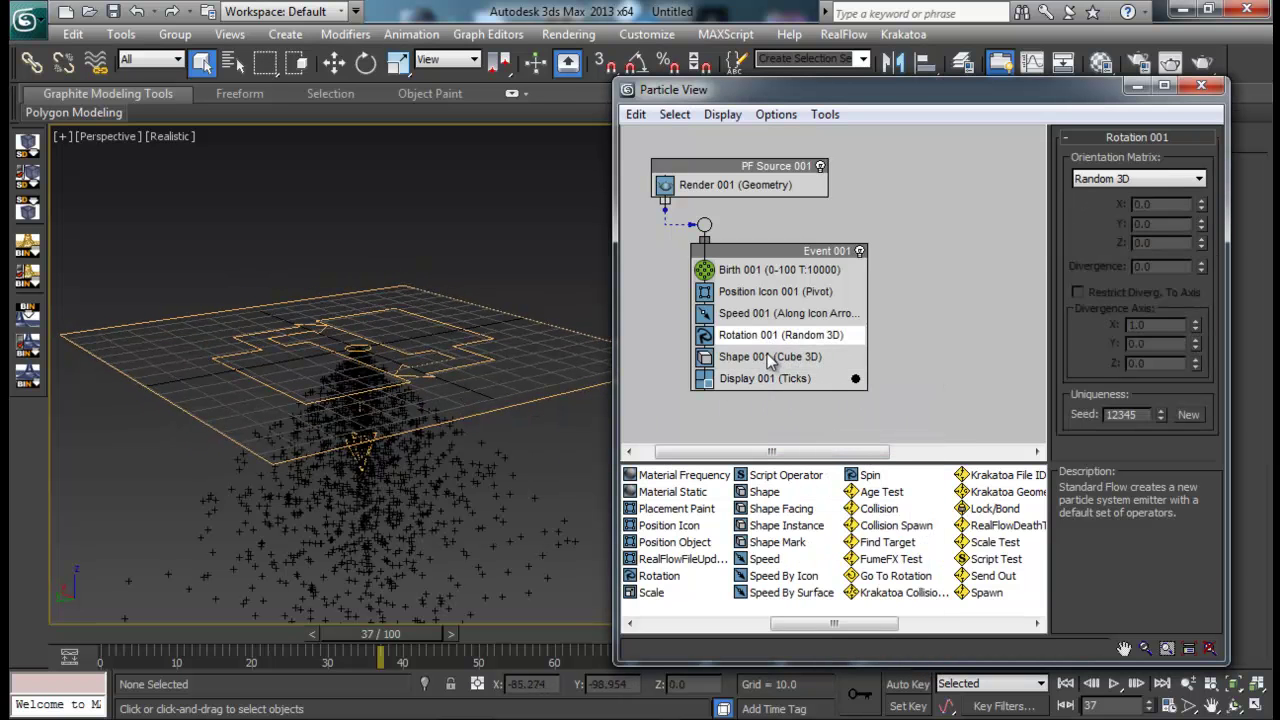
left_click(770, 357)
left_click(772, 338)
right_click(772, 337)
left_click(812, 418)
right_click(767, 360)
left_click(812, 446)
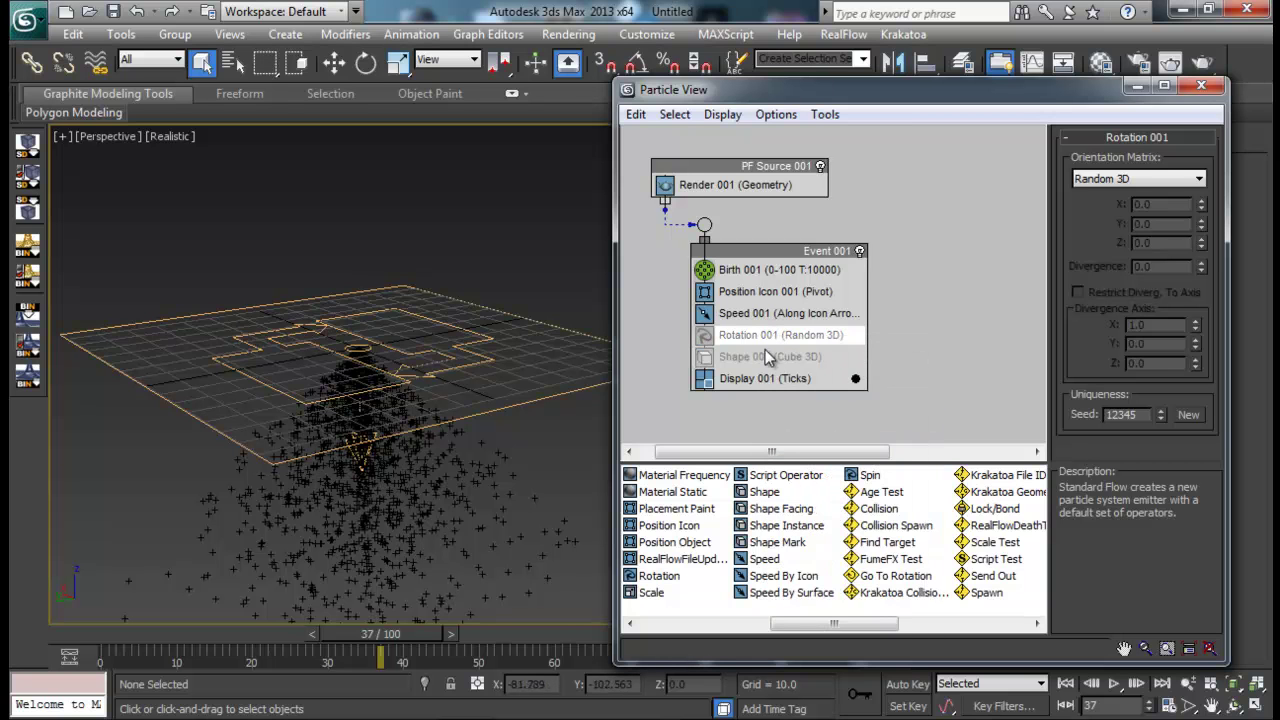
Turn the Rotation 001 and Shape 001 operators back on after checking the particles from the side.
middle_click_drag(458, 424, 545, 326, "alt")
right_click(758, 345)
left_click(796, 406)
right_click(760, 357)
left_click(798, 420)
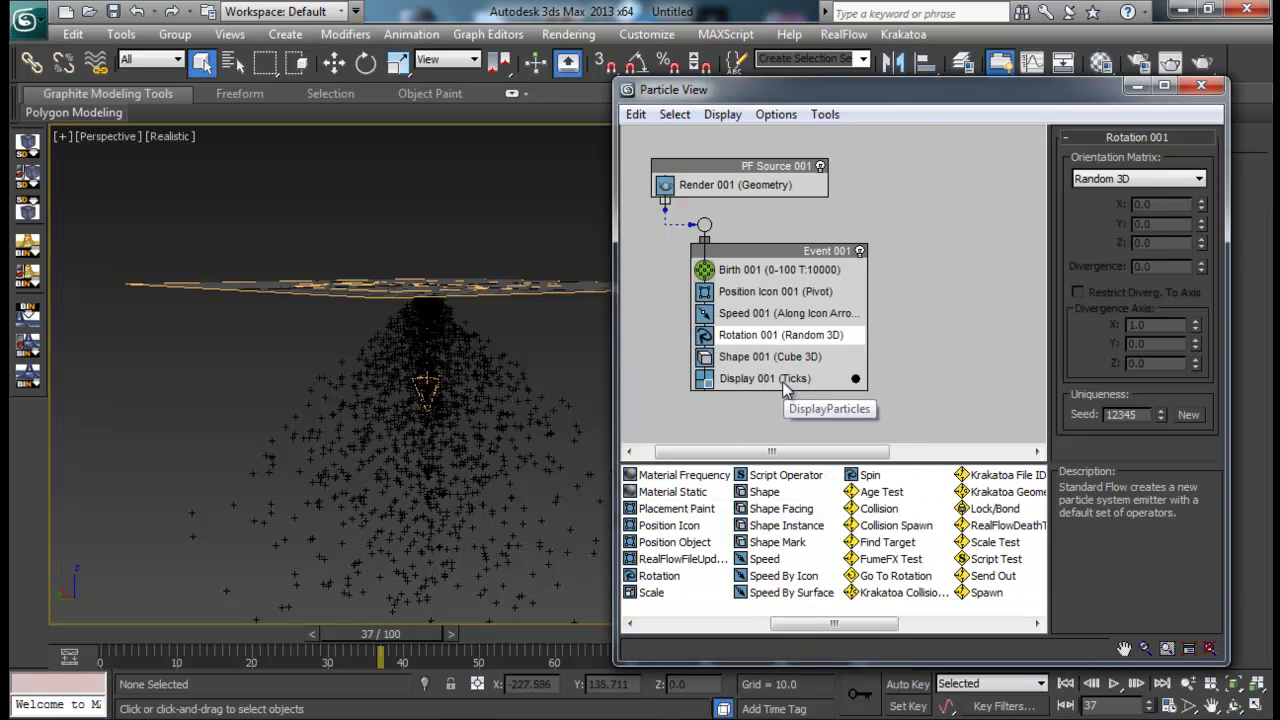
Try Dots and Geometry as the Display 001 particle type and compare them in the viewport.
left_click(760, 378)
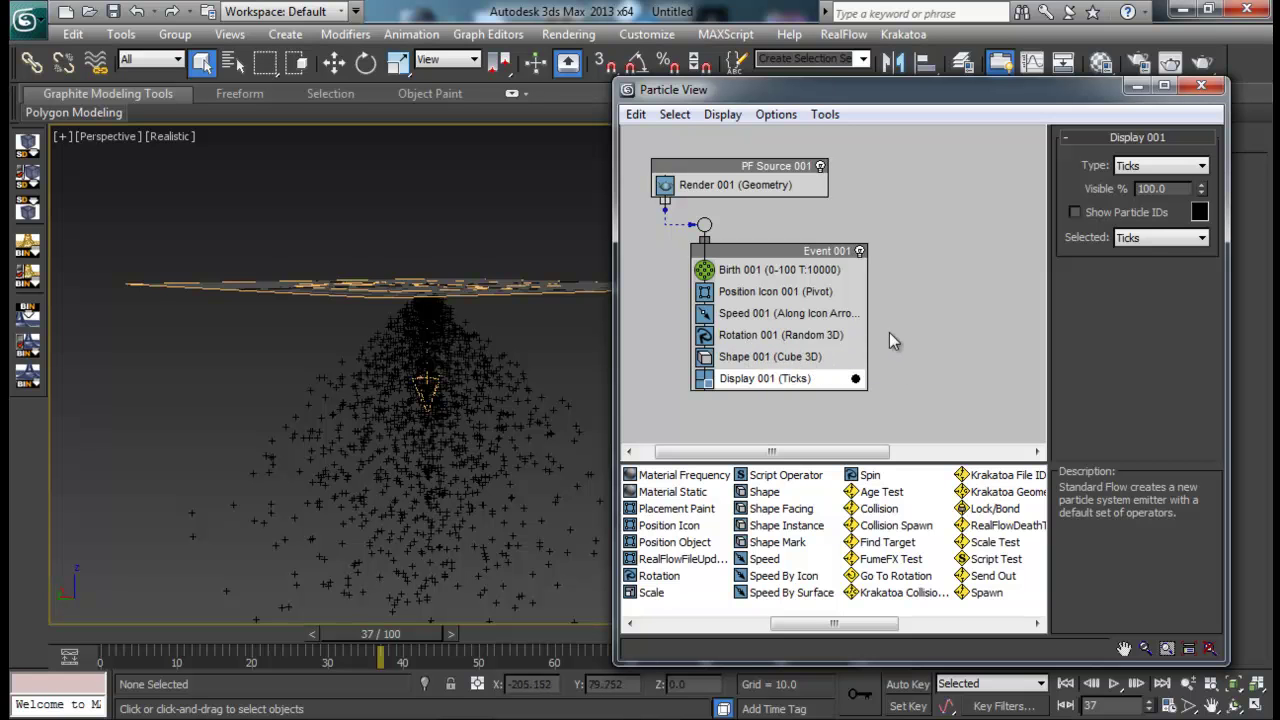
middle_click_drag(540, 370, 473, 355, "alt")
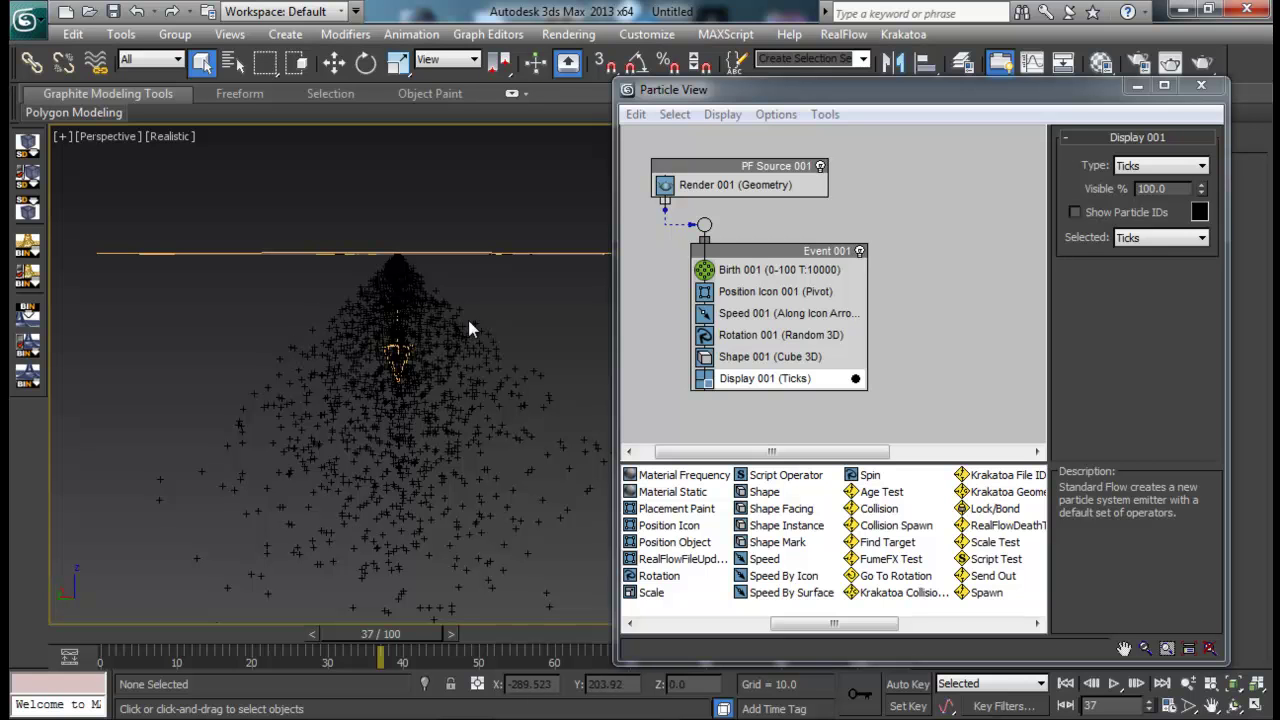
left_click(1138, 172)
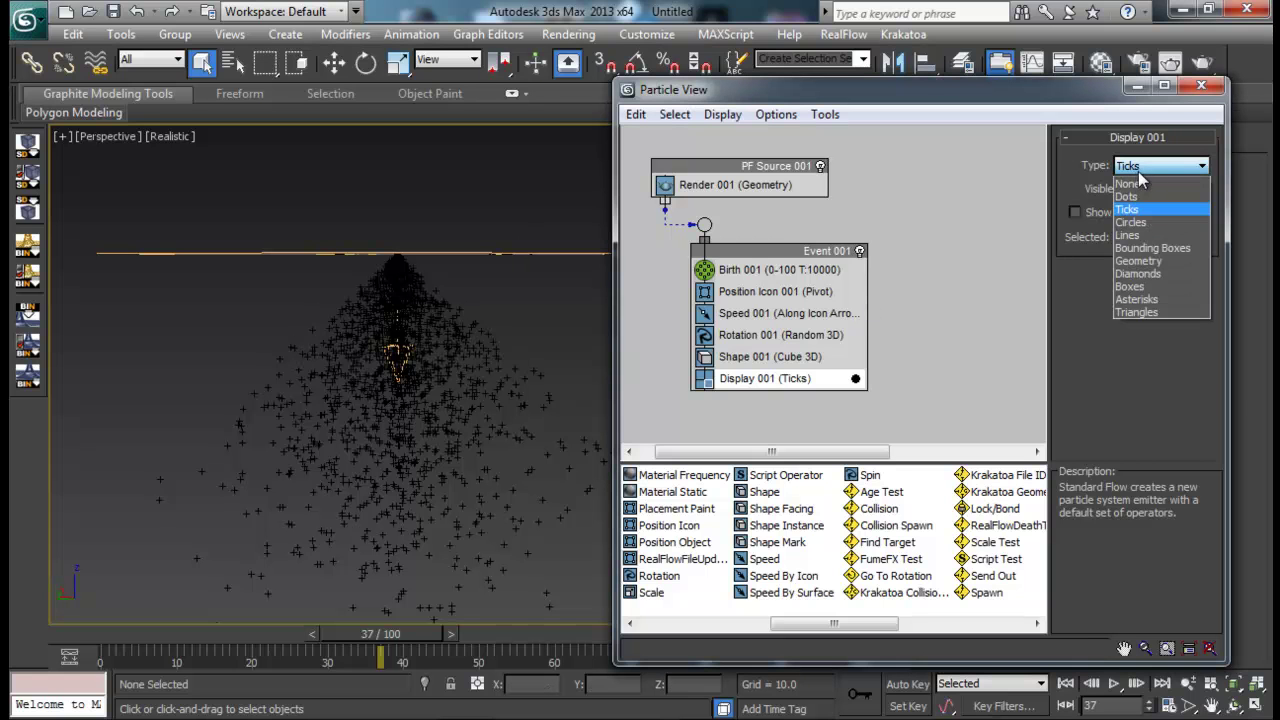
left_click(1146, 197)
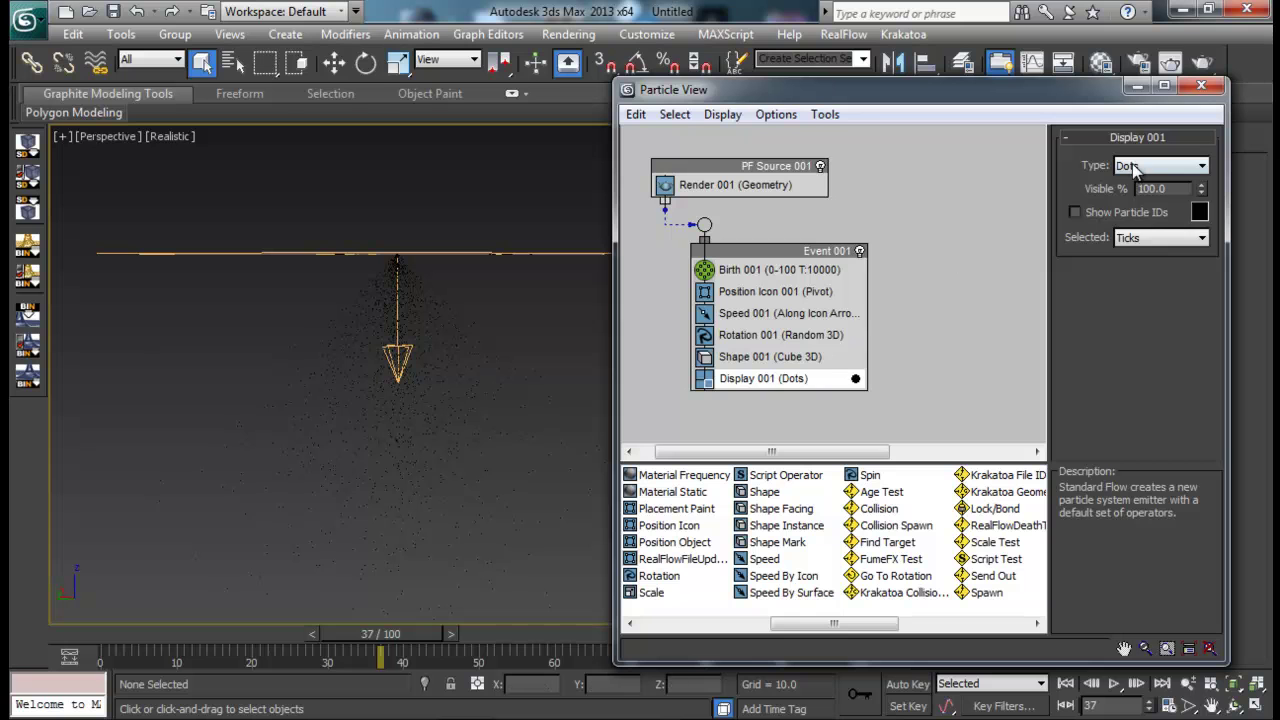
left_click(1131, 170)
left_click(1138, 258)
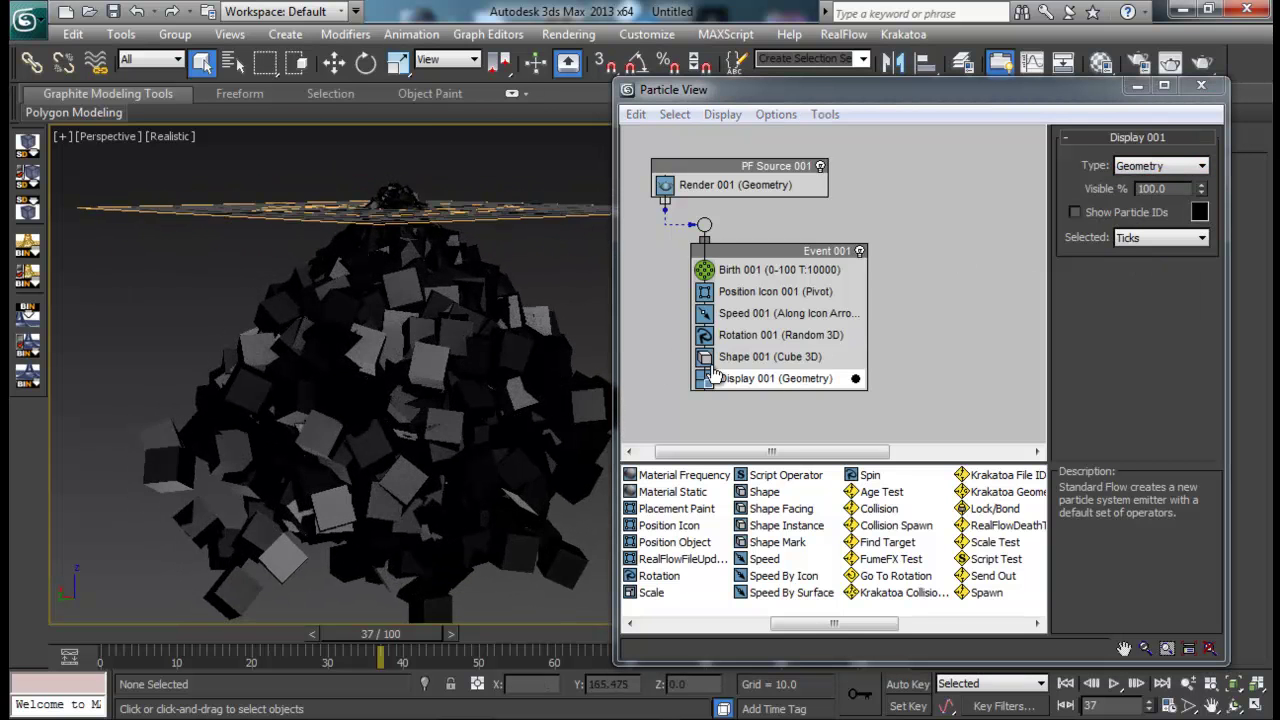
Review the Shape 001 and Display 001 settings alongside the particle cubes in the viewport.
left_click(794, 366)
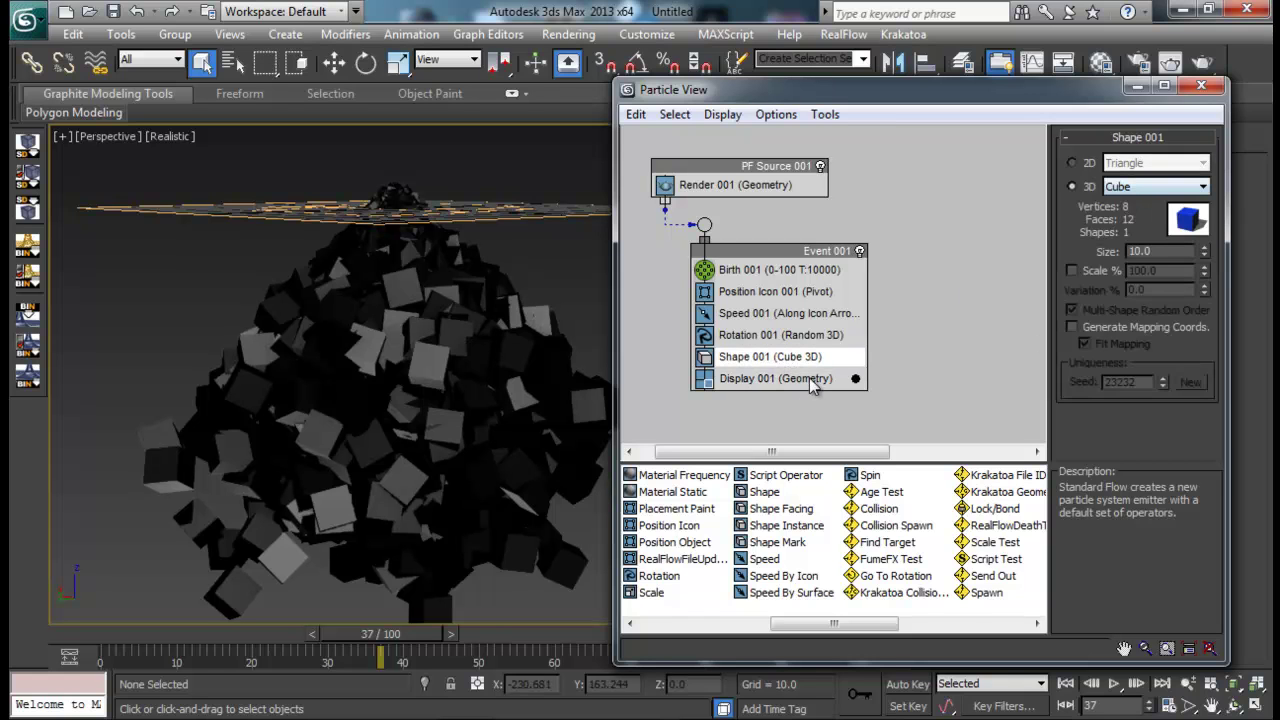
left_click(800, 378)
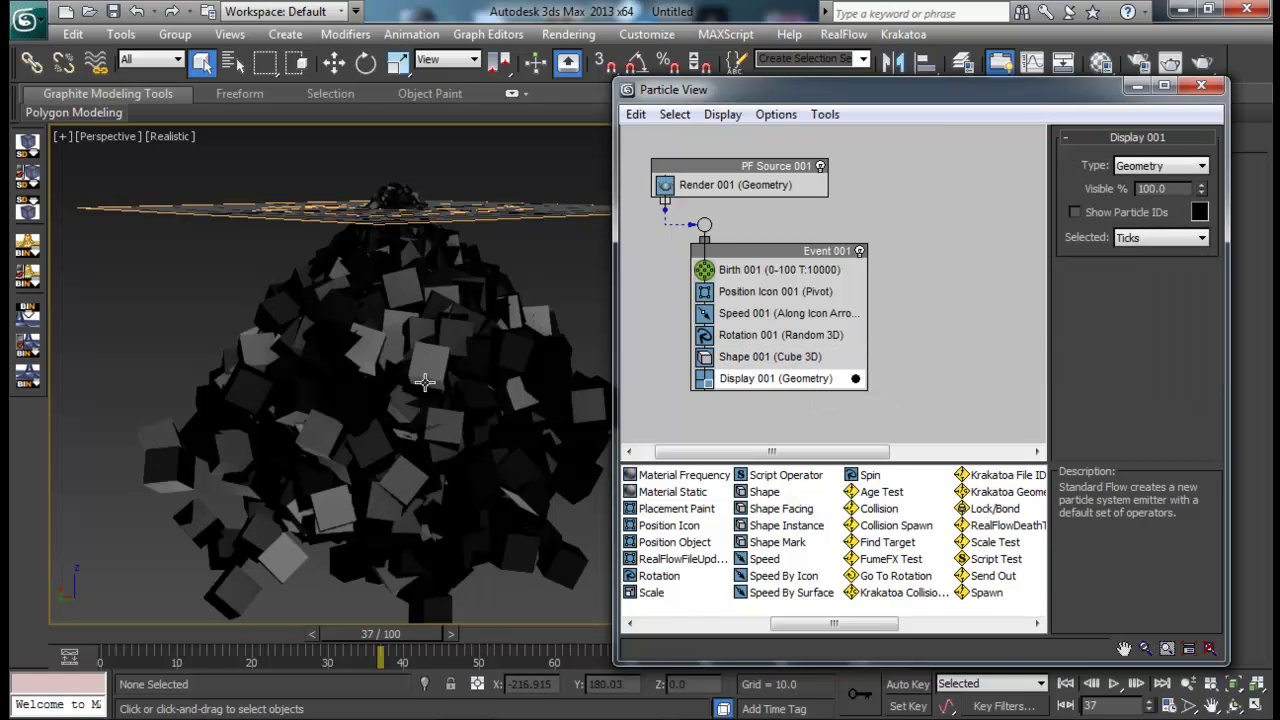
left_click(790, 357)
left_click(800, 378)
Try Diamonds, Asterisks and Triangles as the Display 001 particle type.
left_click(1160, 166)
left_click(1140, 261)
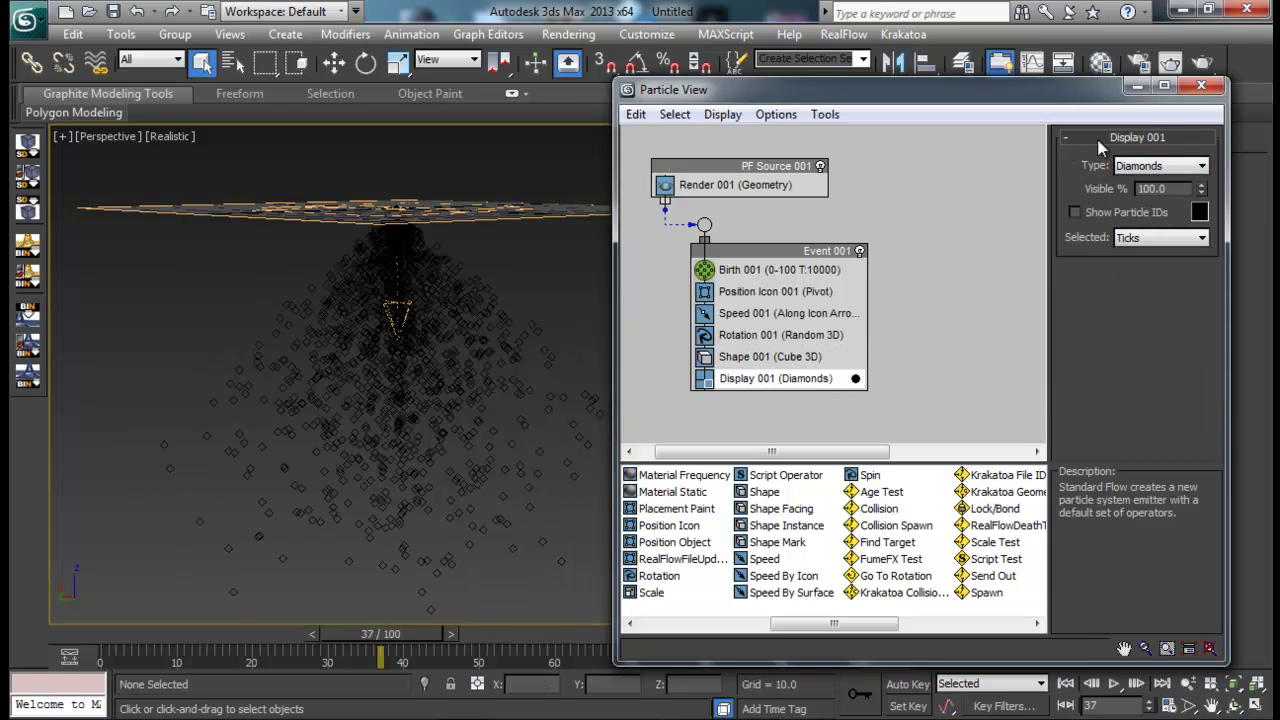
left_click(1158, 168)
left_click(1148, 300)
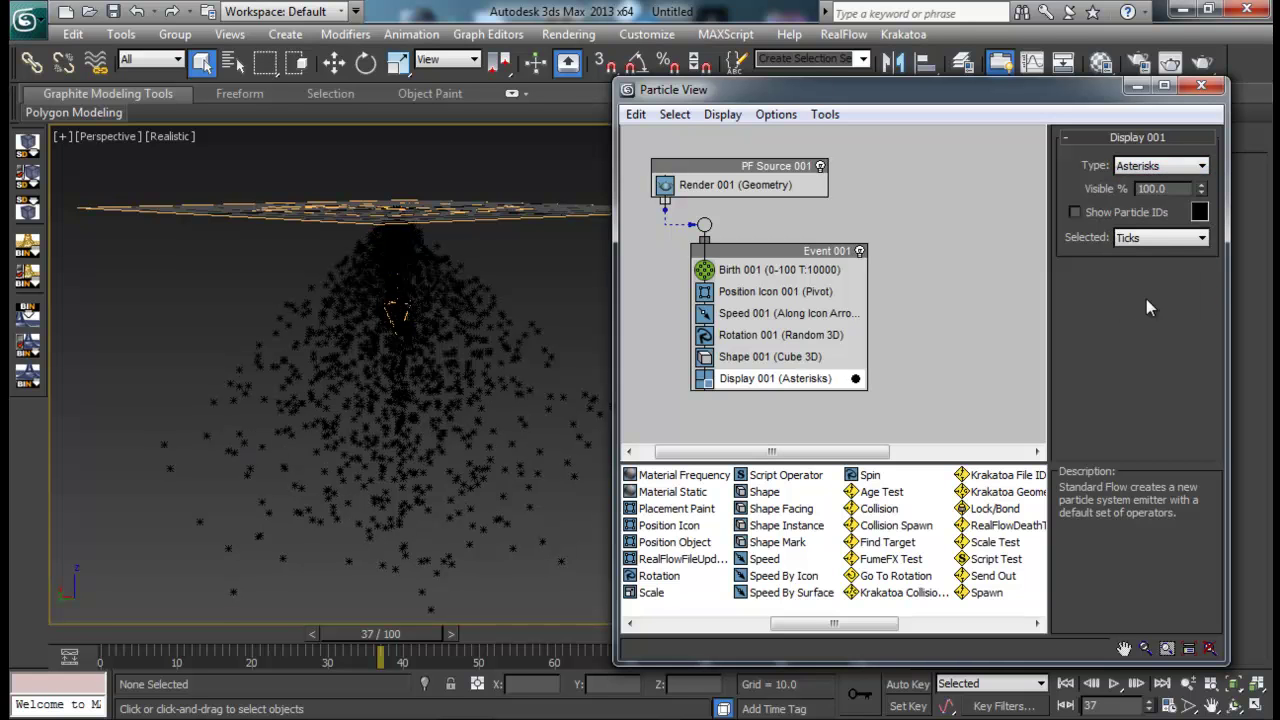
left_click(1158, 167)
left_click(1143, 312)
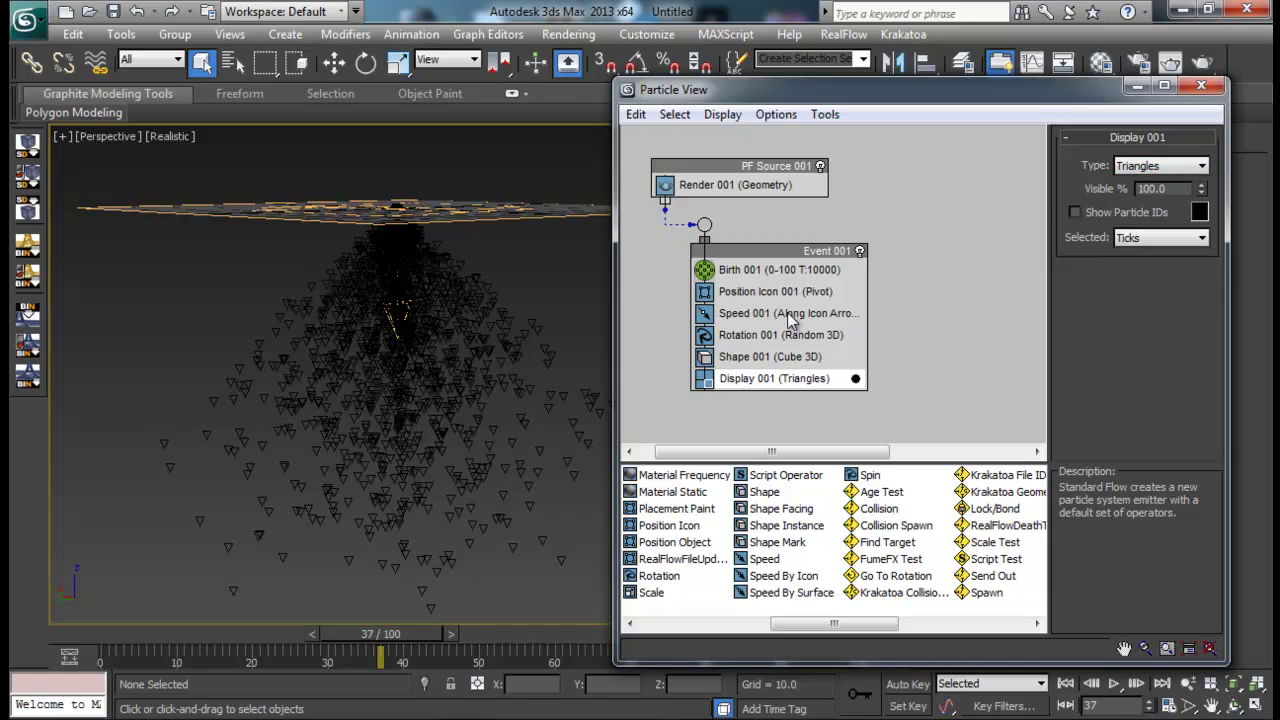
Set the Display 001 type to Geometry, view the cubes, and show the Shape 001 settings.
left_click(1143, 166)
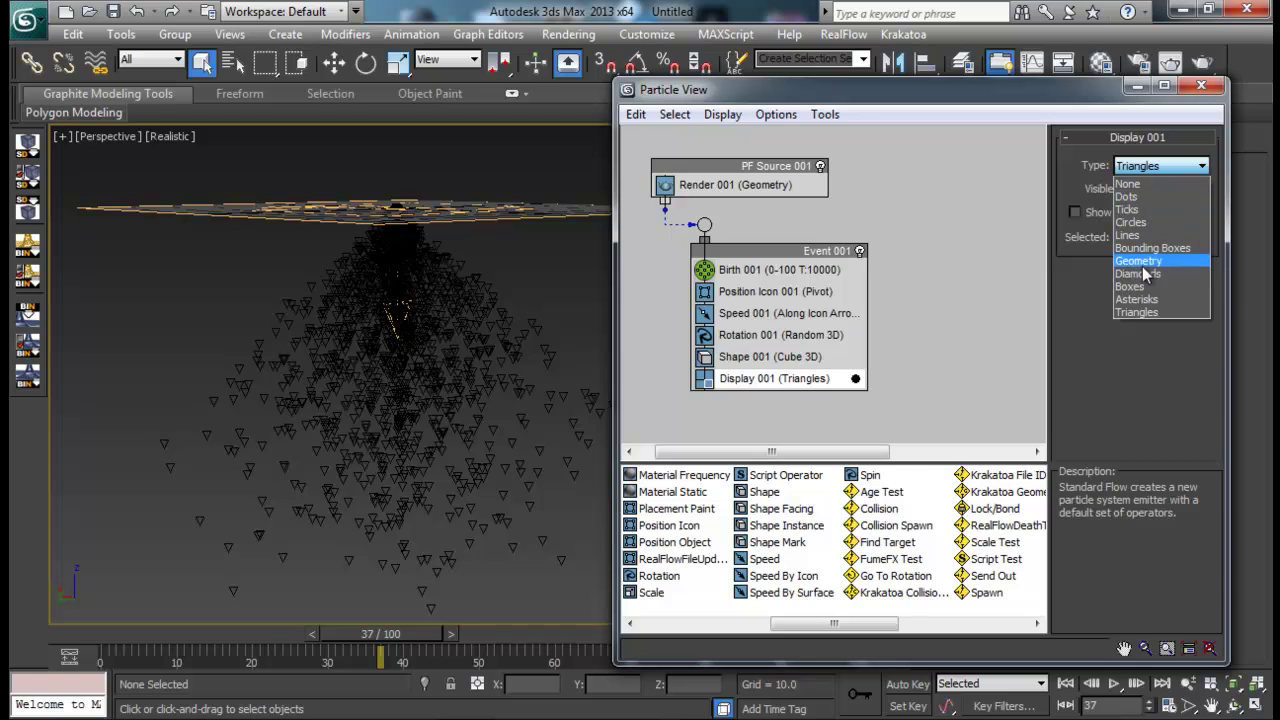
left_click(1137, 264)
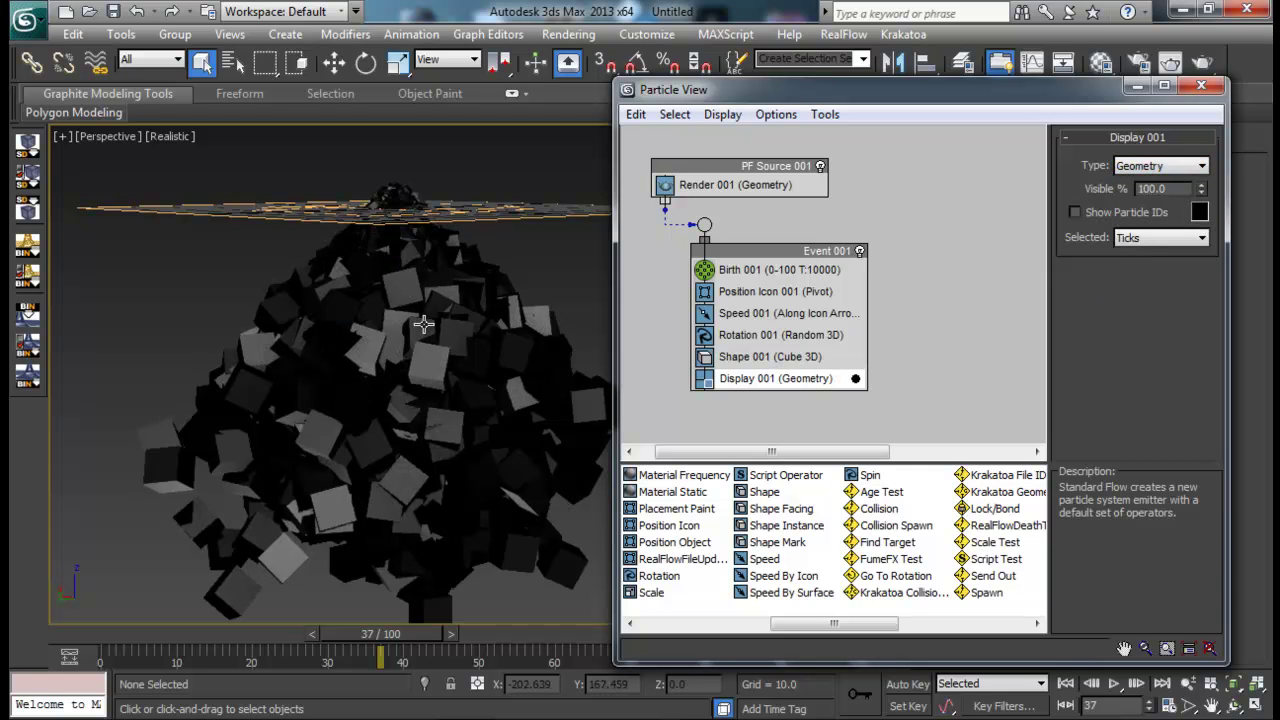
middle_click_drag(391, 377, 391, 387, "alt")
left_click(737, 358)
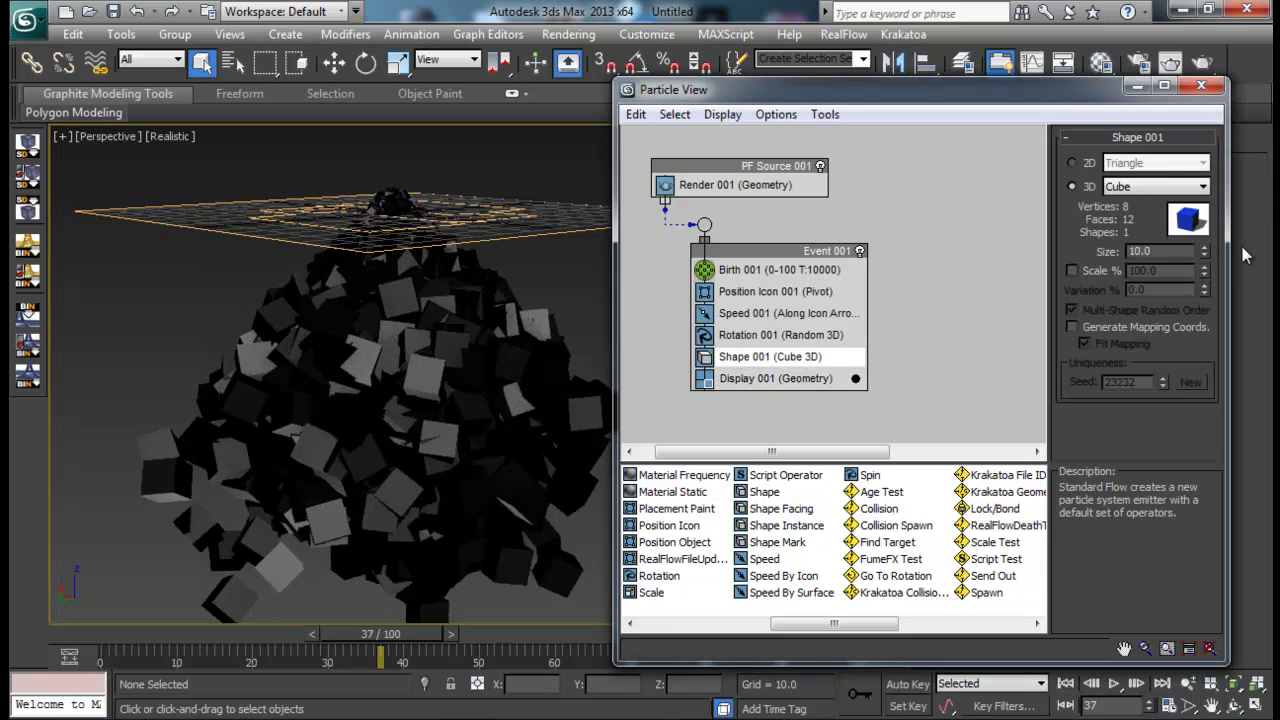
Try Diamond and Notes as the Shape 001 3D shape and compare the particles in the viewport.
left_click(1140, 187)
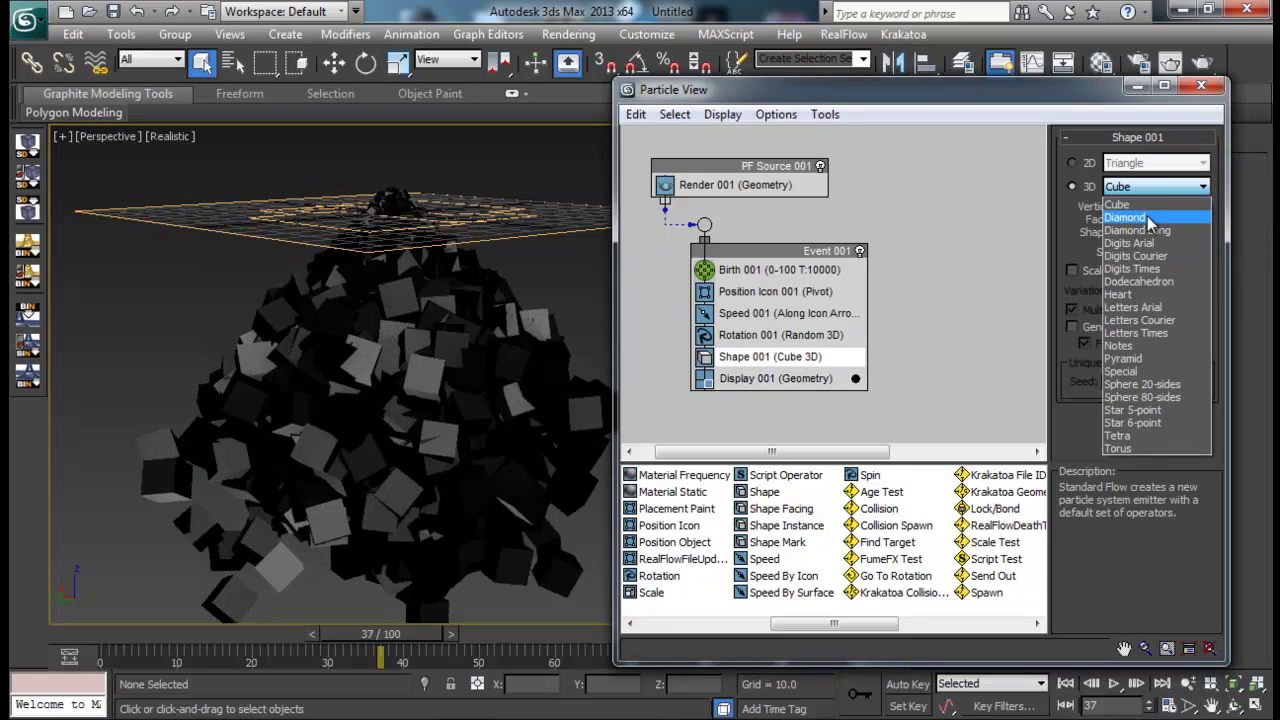
left_click(1150, 222)
middle_click_drag(390, 343, 398, 380, "alt")
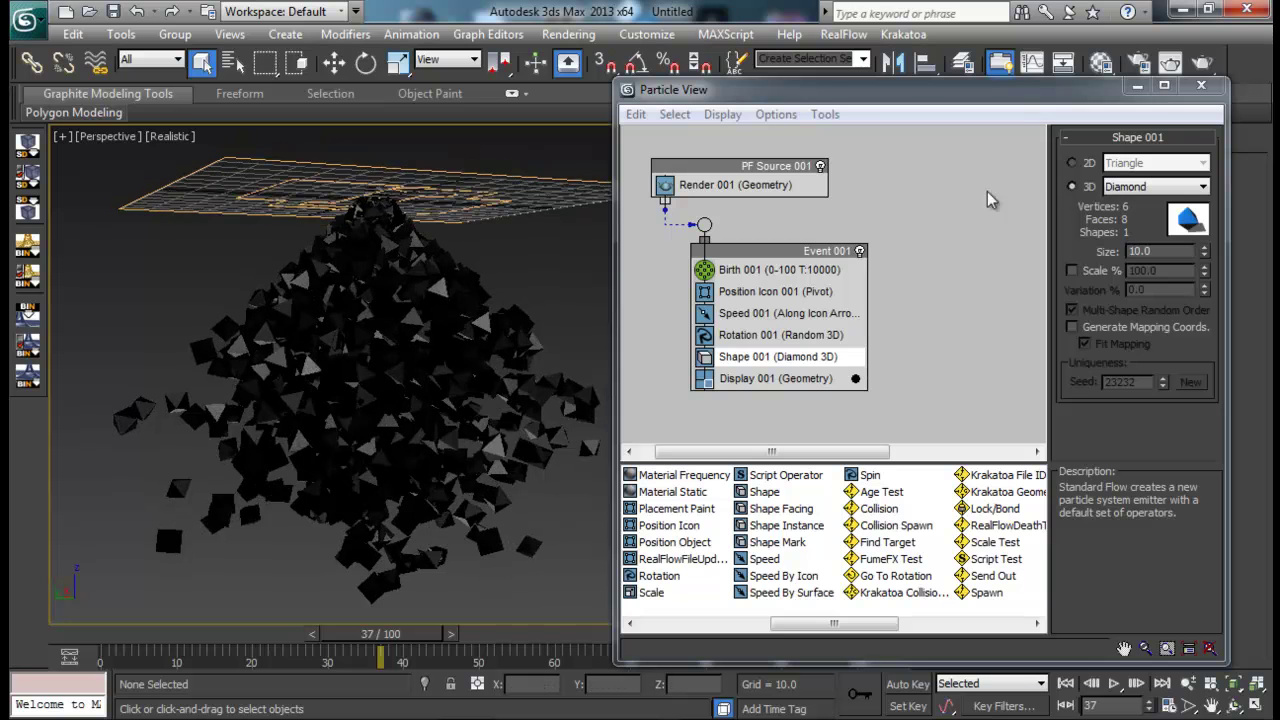
left_click(1150, 187)
left_click(1150, 345)
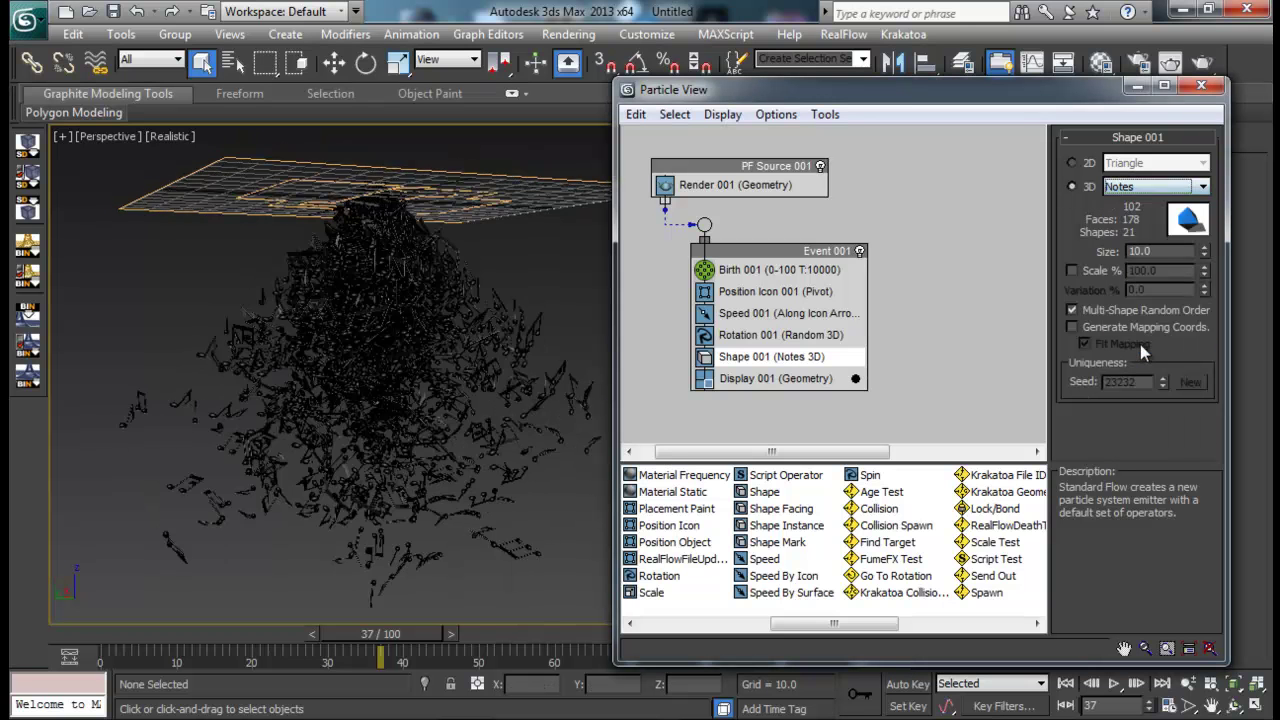
middle_click_drag(474, 407, 500, 408, "alt")
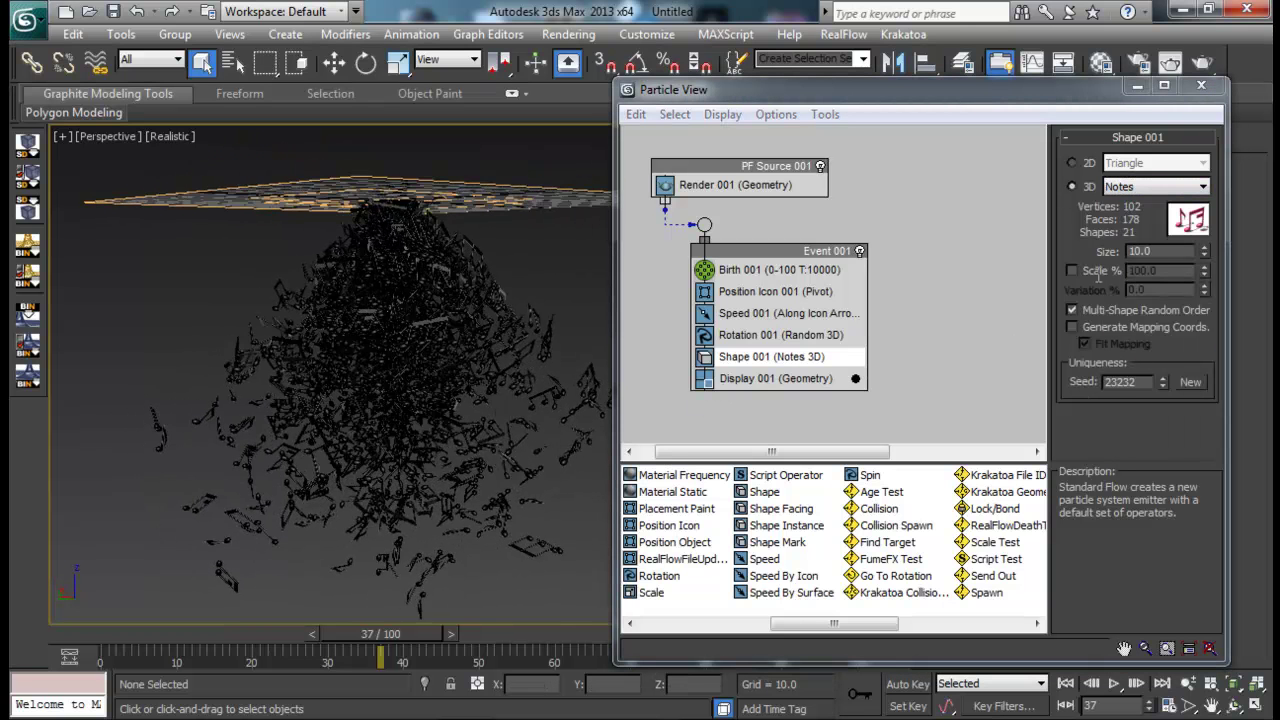
Set the Shape 001 3D shape to Heart and view the particles from above.
left_click(1147, 187)
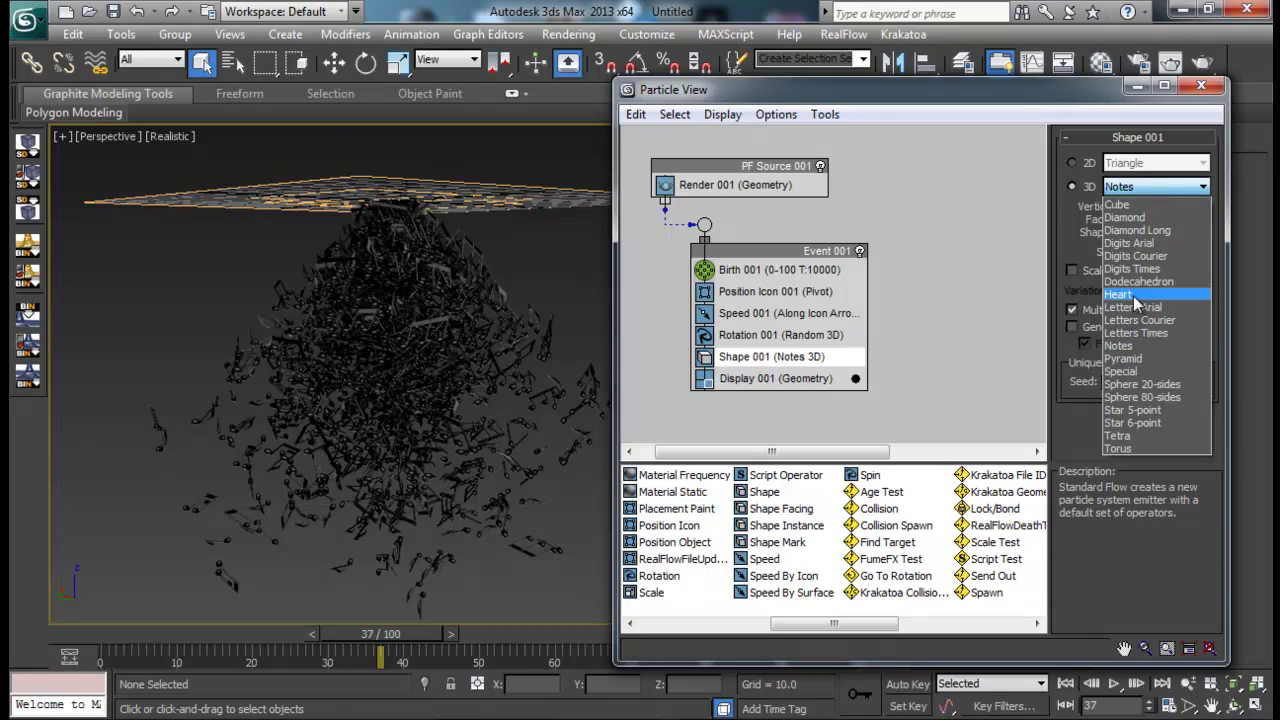
left_click(1136, 303)
middle_click_drag(313, 359, 245, 422, "alt")
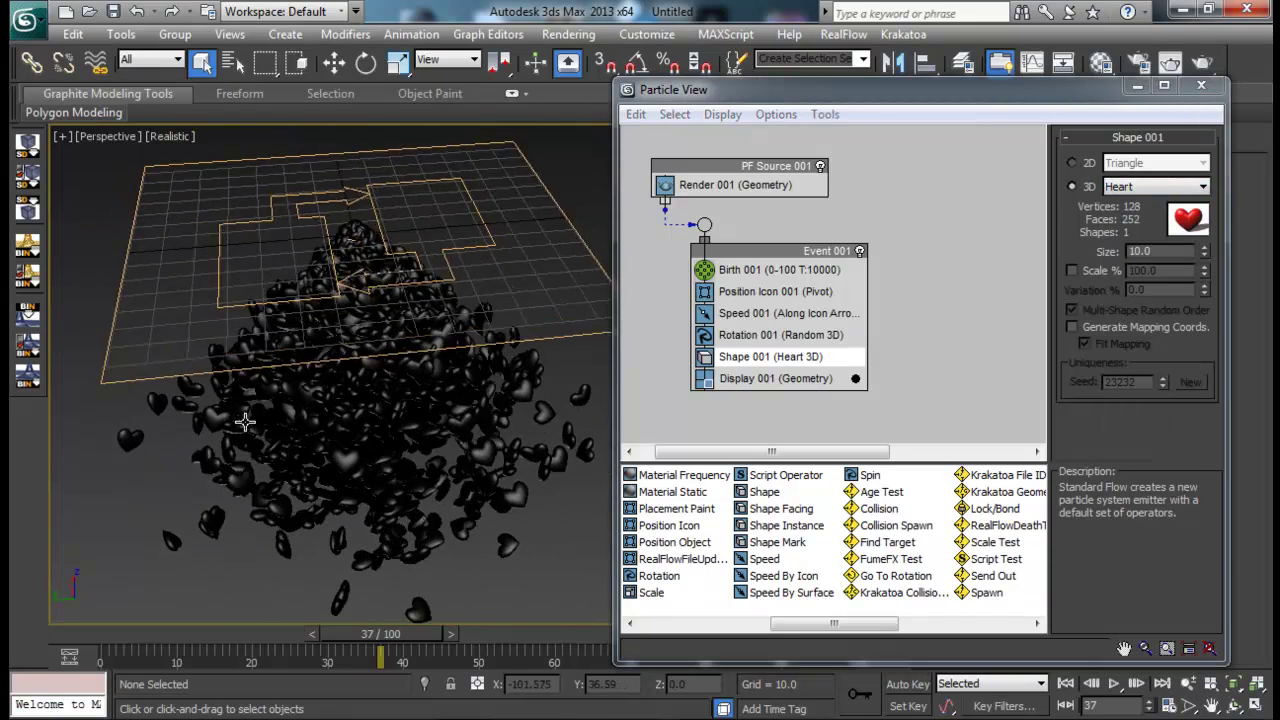
Set the Speed 001 direction to Random 3D, with a speed of 82.289 and a variation of 161.235.
left_click(775, 313)
left_click(1185, 223)
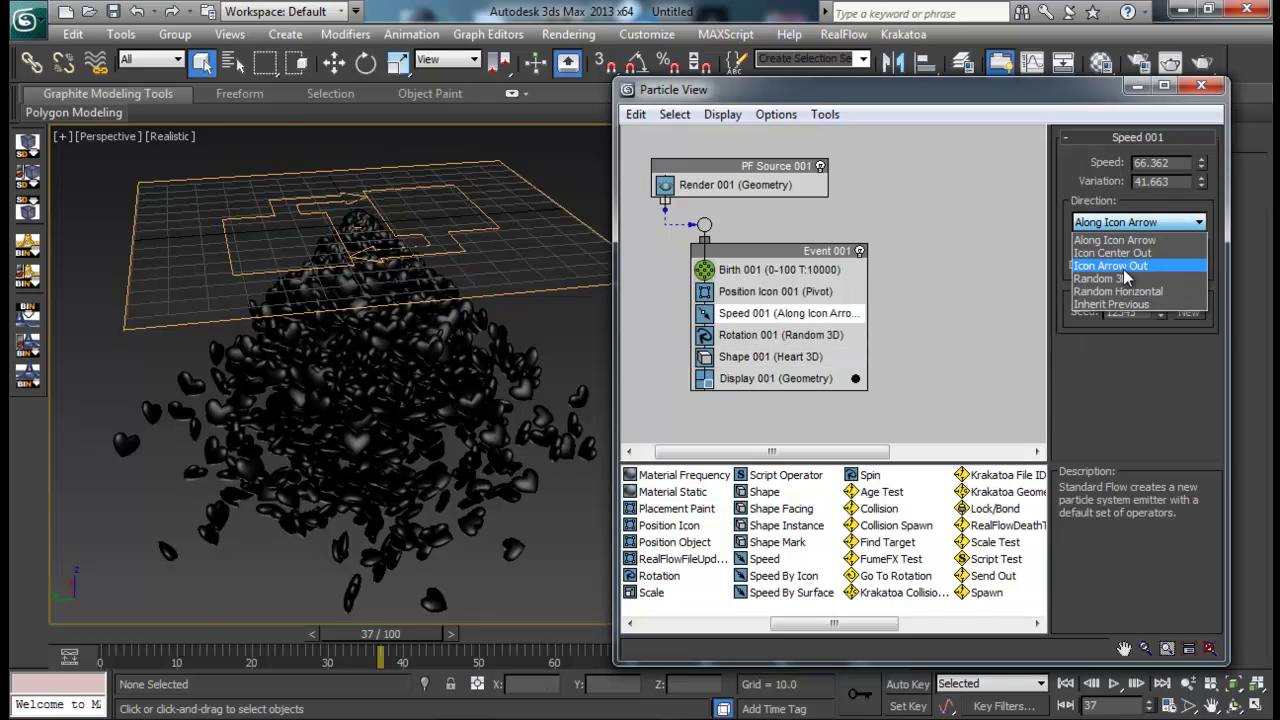
left_click(1140, 277)
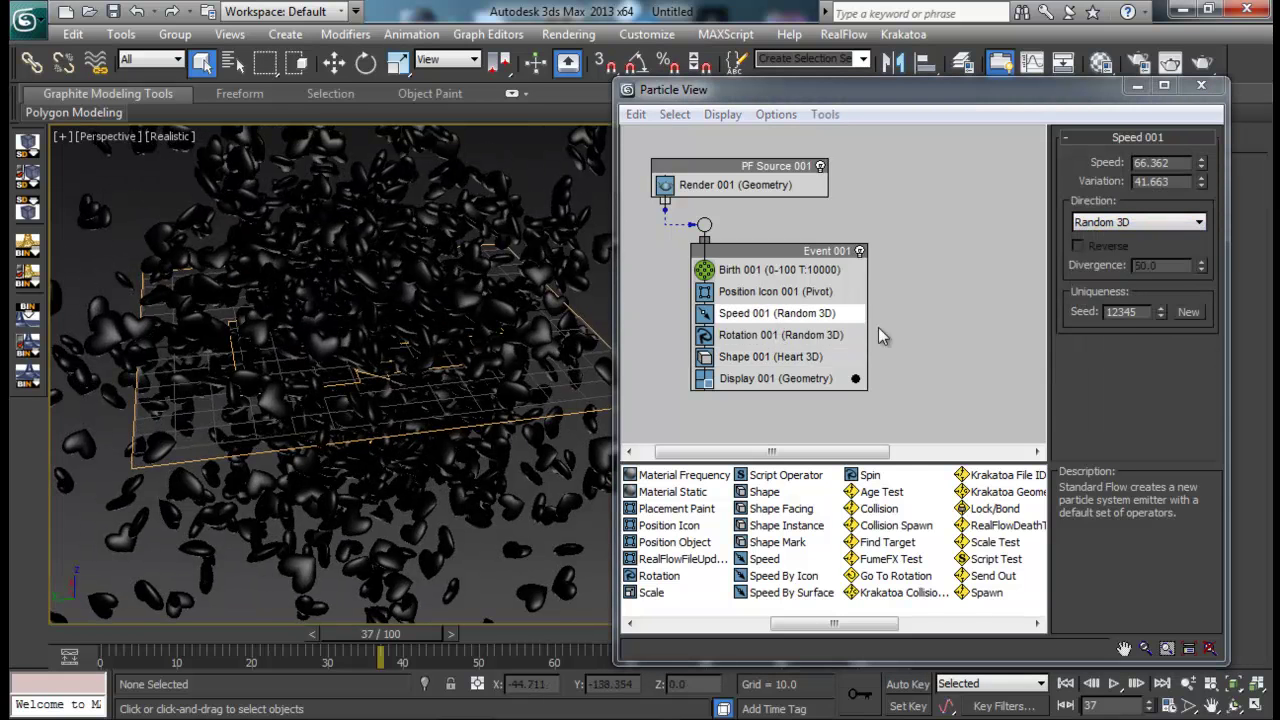
left_click_drag(1201, 162, 1213, 603)
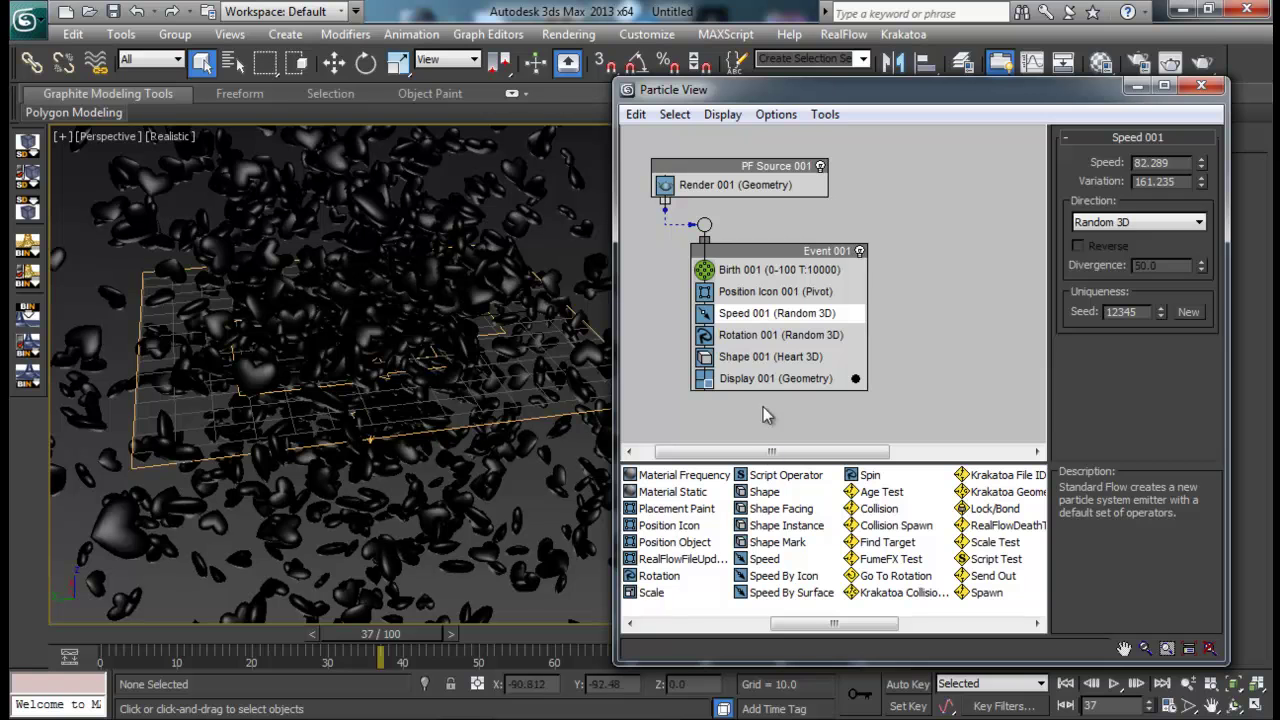
Set the Birth 001 amount to 1000 and view the hearts up close.
left_click(745, 269)
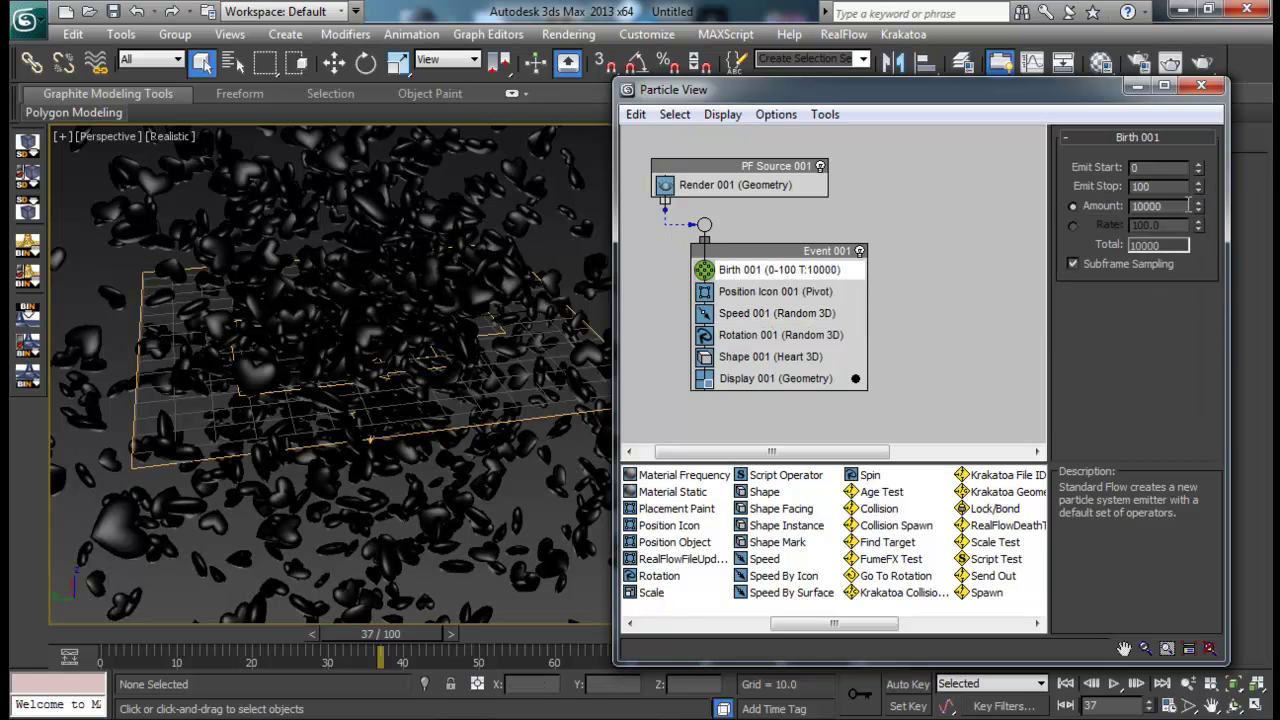
type("1000")
key("Return")
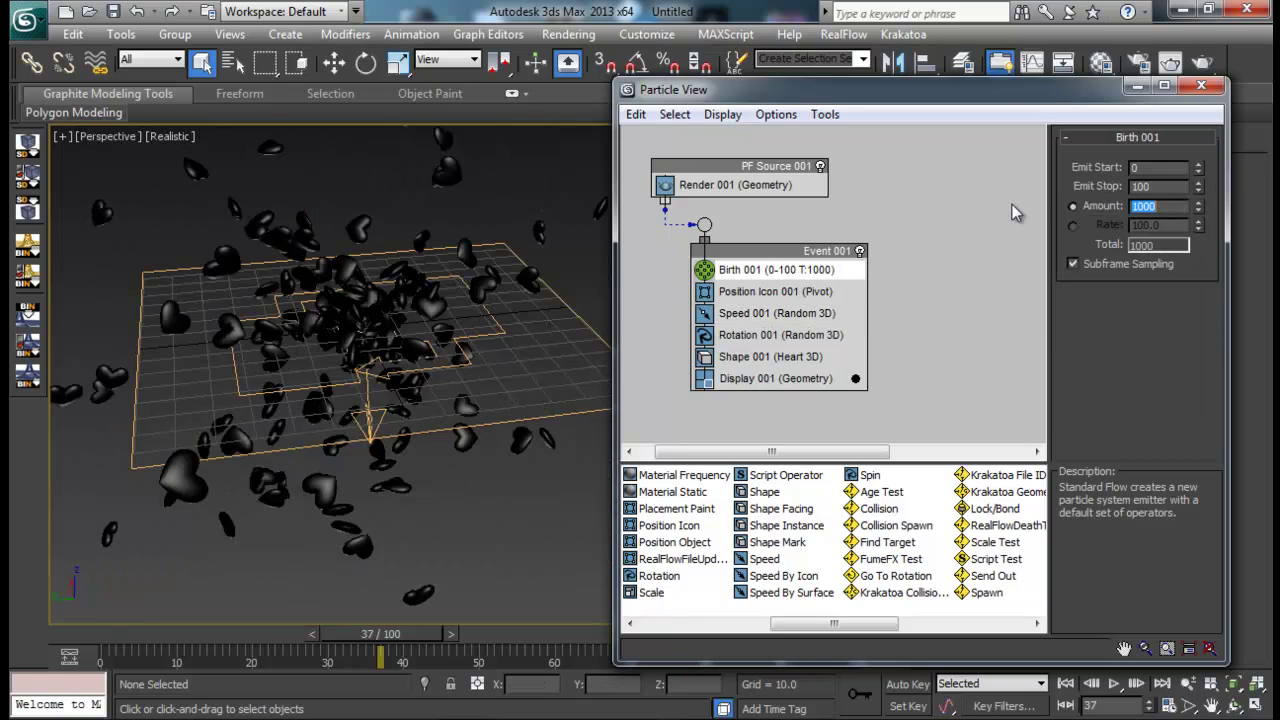
scroll(420, 500, "down", 3)
scroll(490, 414, "up", 2)
scroll(490, 414, "up", 6)
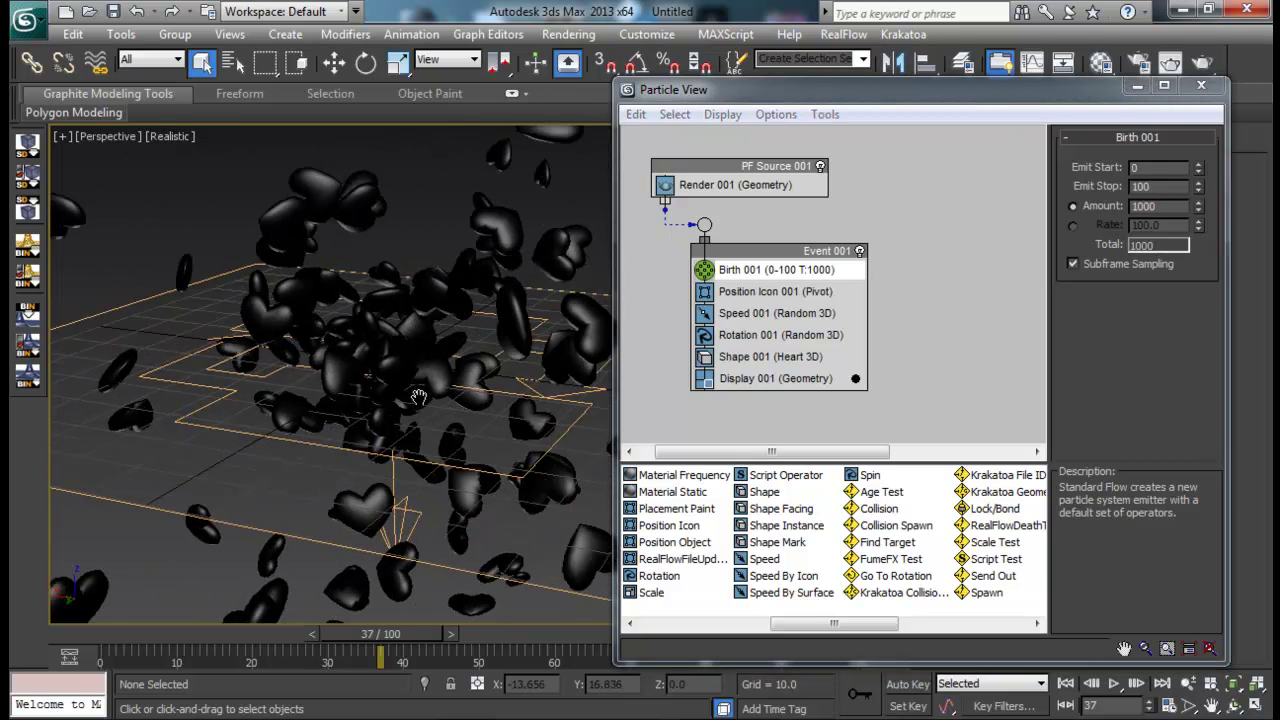
Set the Shape 001 heart size to 3.6, enable Scale at 72%, and set its variation to 72%.
left_click(765, 357)
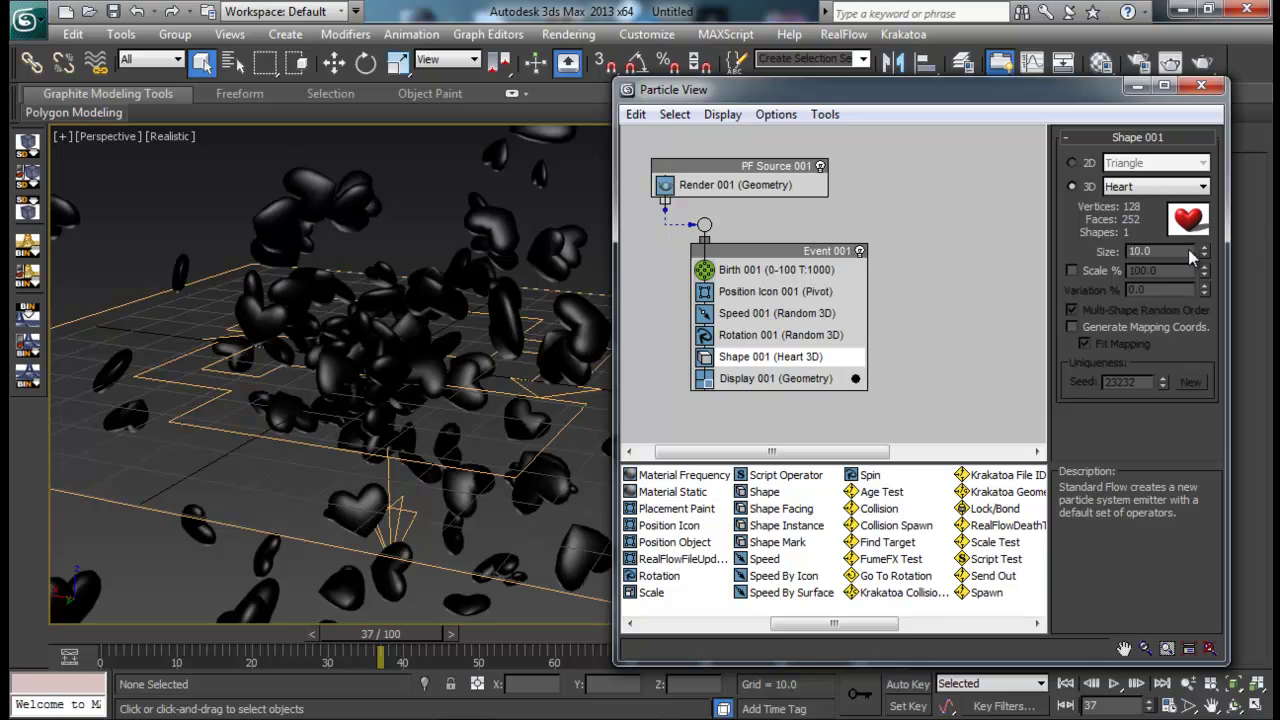
left_click_drag(1205, 255, 1205, 325)
left_click(1072, 272)
left_click_drag(1206, 272, 1205, 380)
left_click(1205, 287)
middle_click_drag(405, 332, 480, 300, "alt")
Reposition and resize the Particle View window so the heart particles and all Event 001 operators are in view.
left_click_drag(835, 82, 667, 202)
left_click_drag(880, 197, 958, 139)
left_click_drag(952, 284, 950, 180)
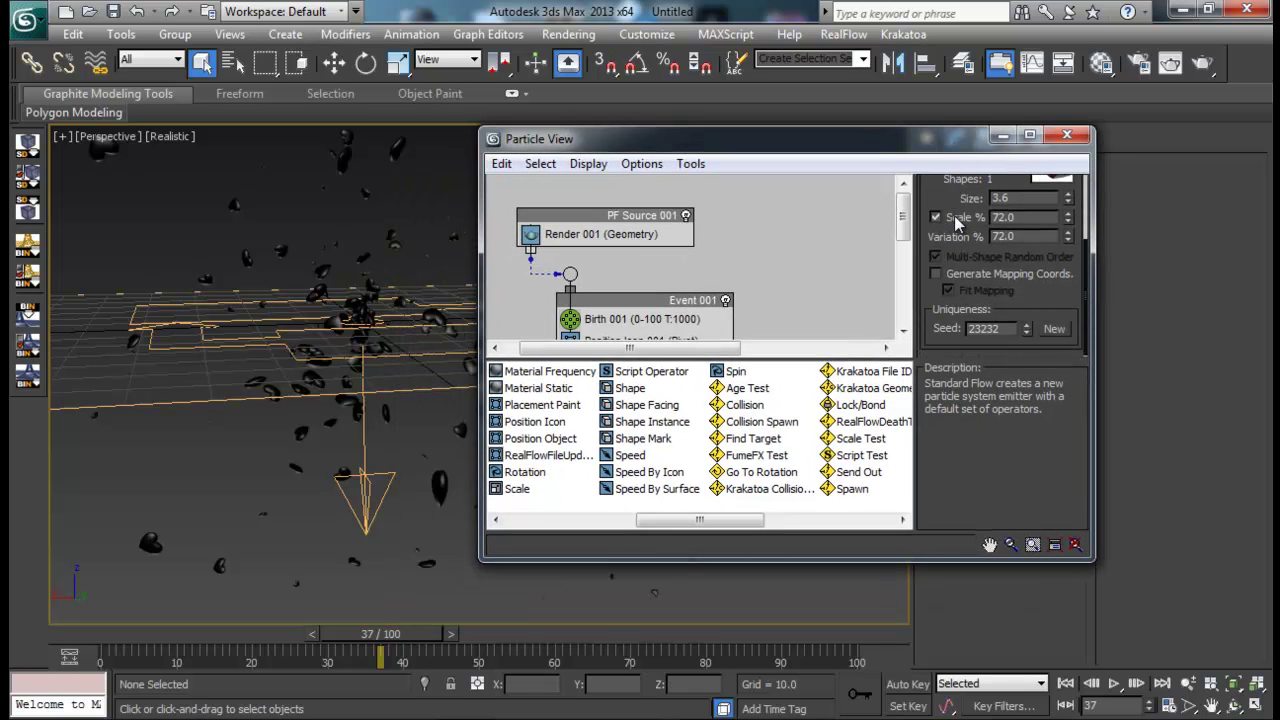
left_click_drag(958, 555, 972, 686)
left_click_drag(734, 149, 927, 140)
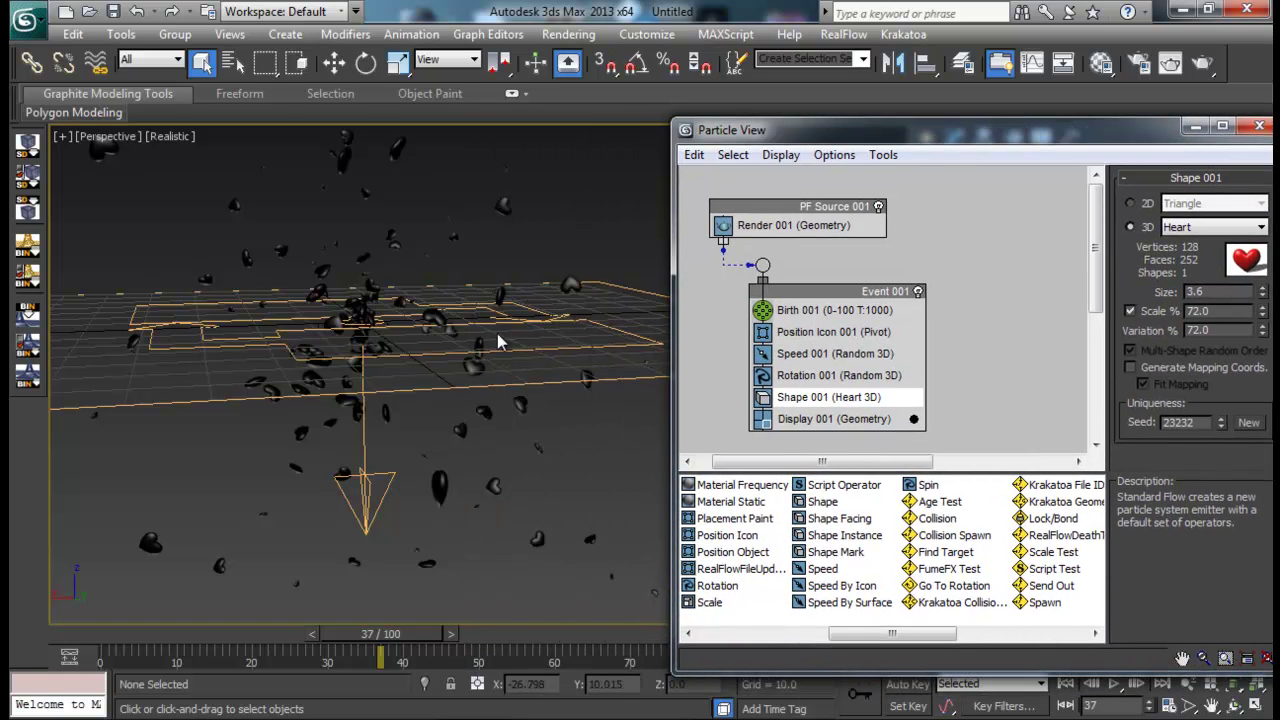
Render the heart particles in the perspective view at frame 37 and close the rendered frame.
middle_click_drag(396, 297, 524, 306, "alt")
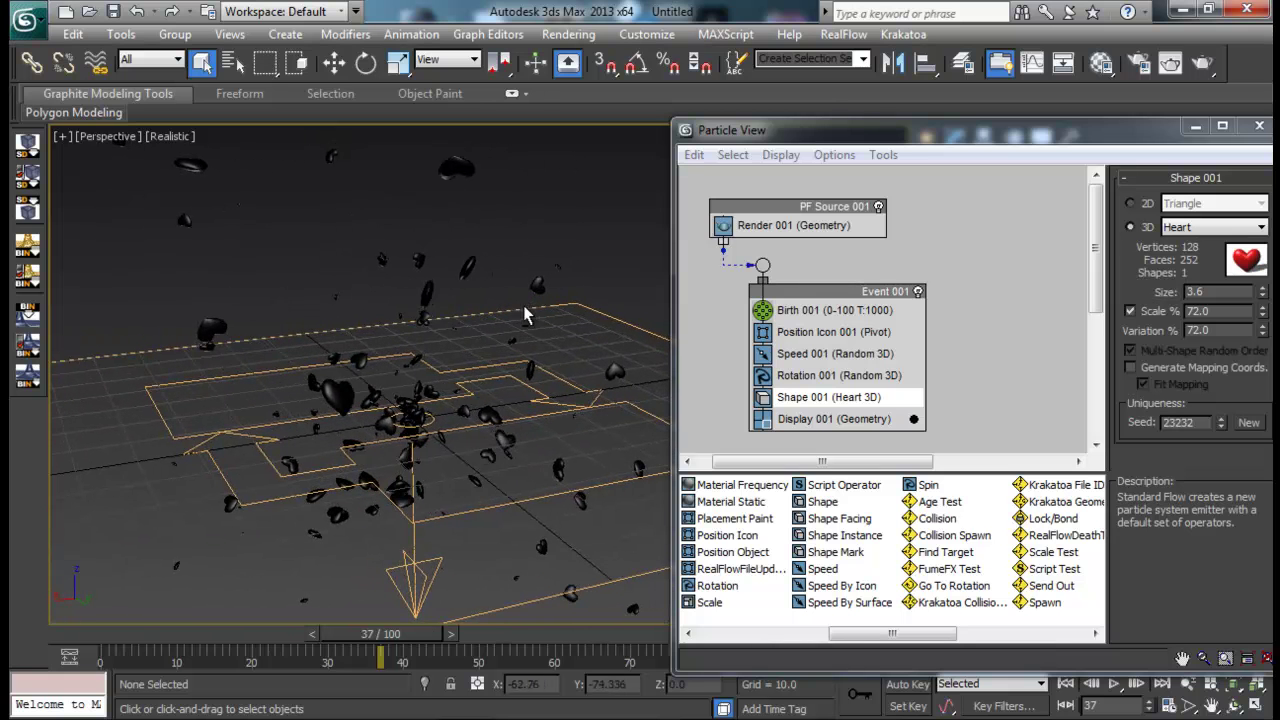
left_click(1170, 63)
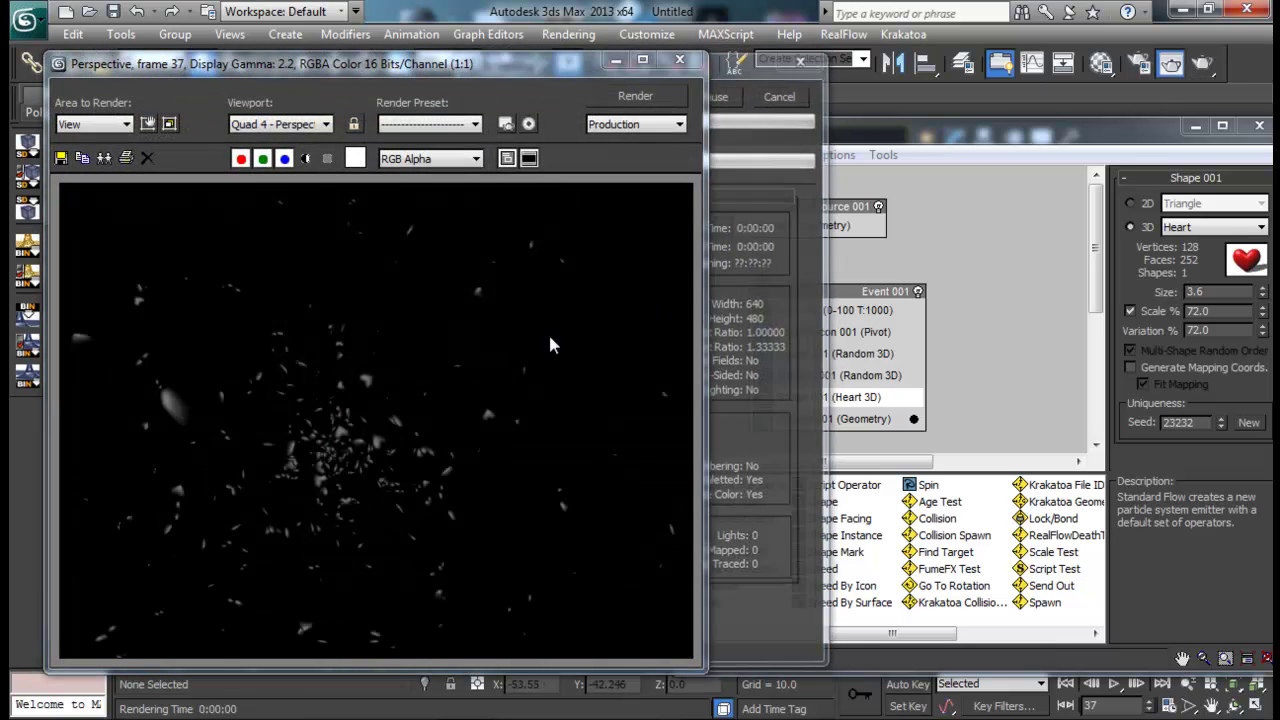
left_click(679, 60)
Turn off the Rotation 001 operator, compare the orientation of the hearts in the viewport, and turn it back on.
left_click(835, 375)
left_click_drag(898, 143, 861, 101)
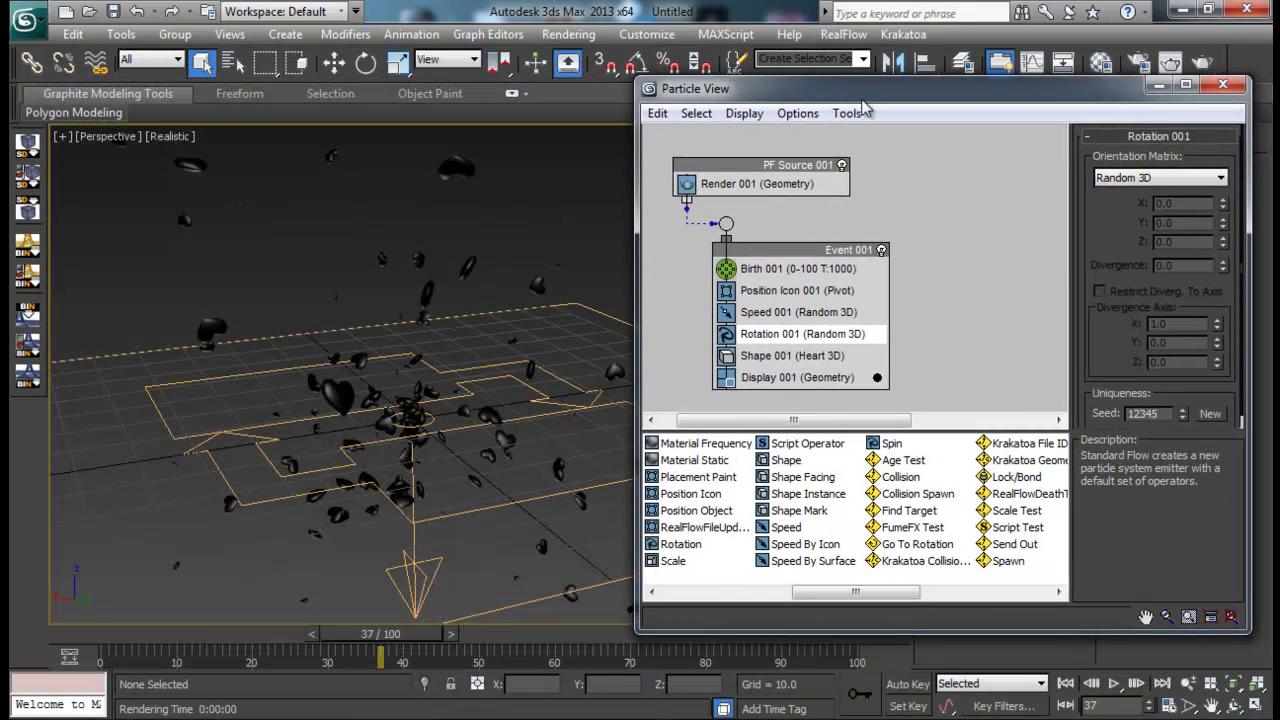
right_click(762, 333)
left_click(812, 420)
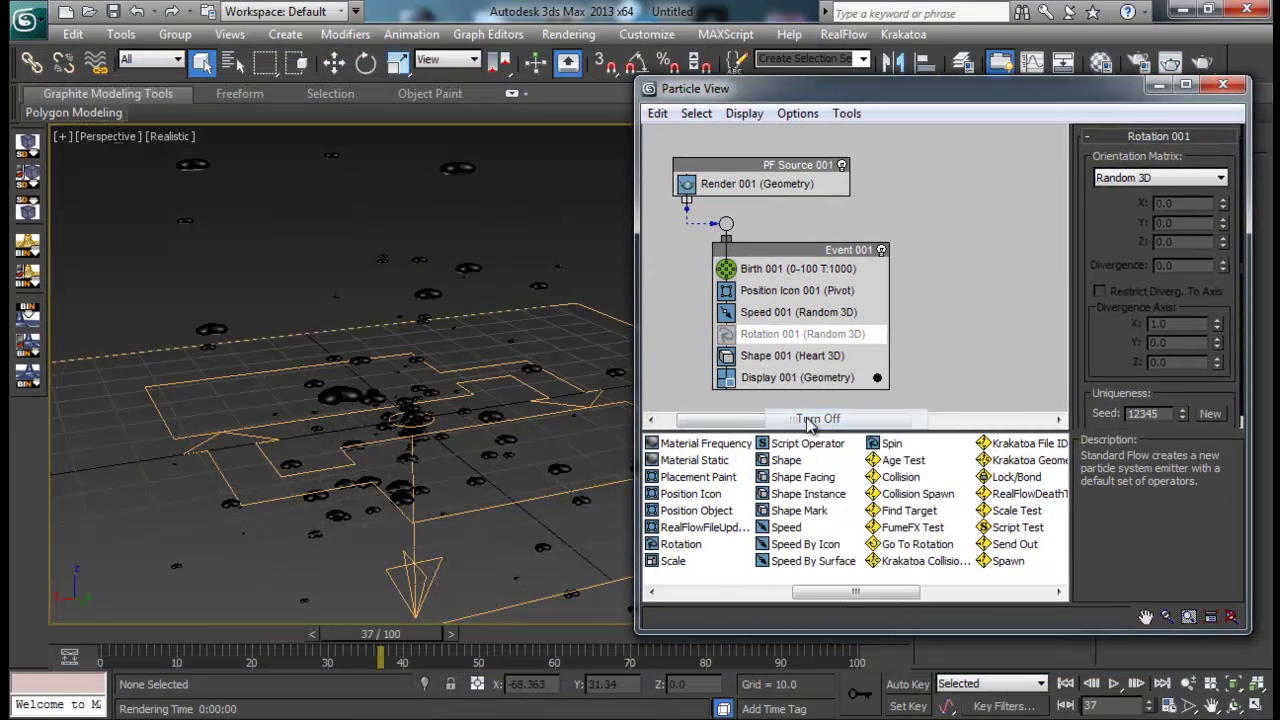
mouse_move(420, 380)
middle_mouse_down("alt")
mouse_move(457, 386)
mouse_move(407, 368)
middle_mouse_up("alt")
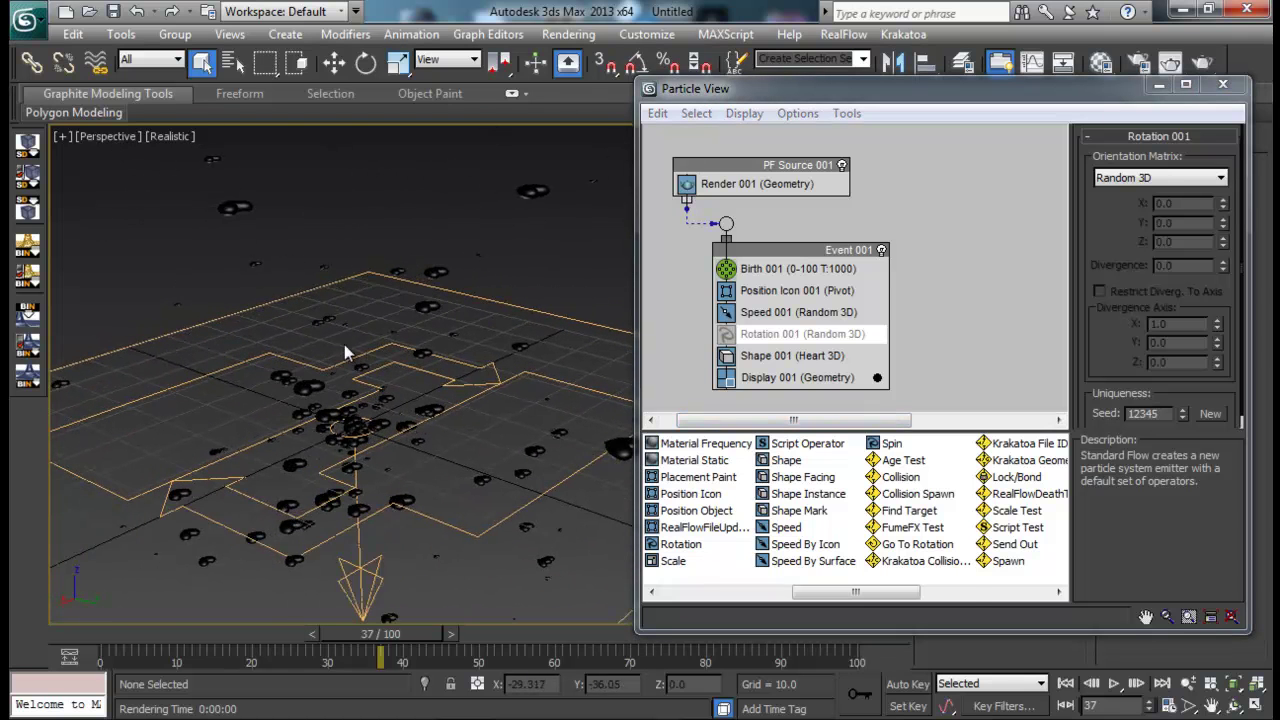
right_click(810, 337)
left_click(835, 394)
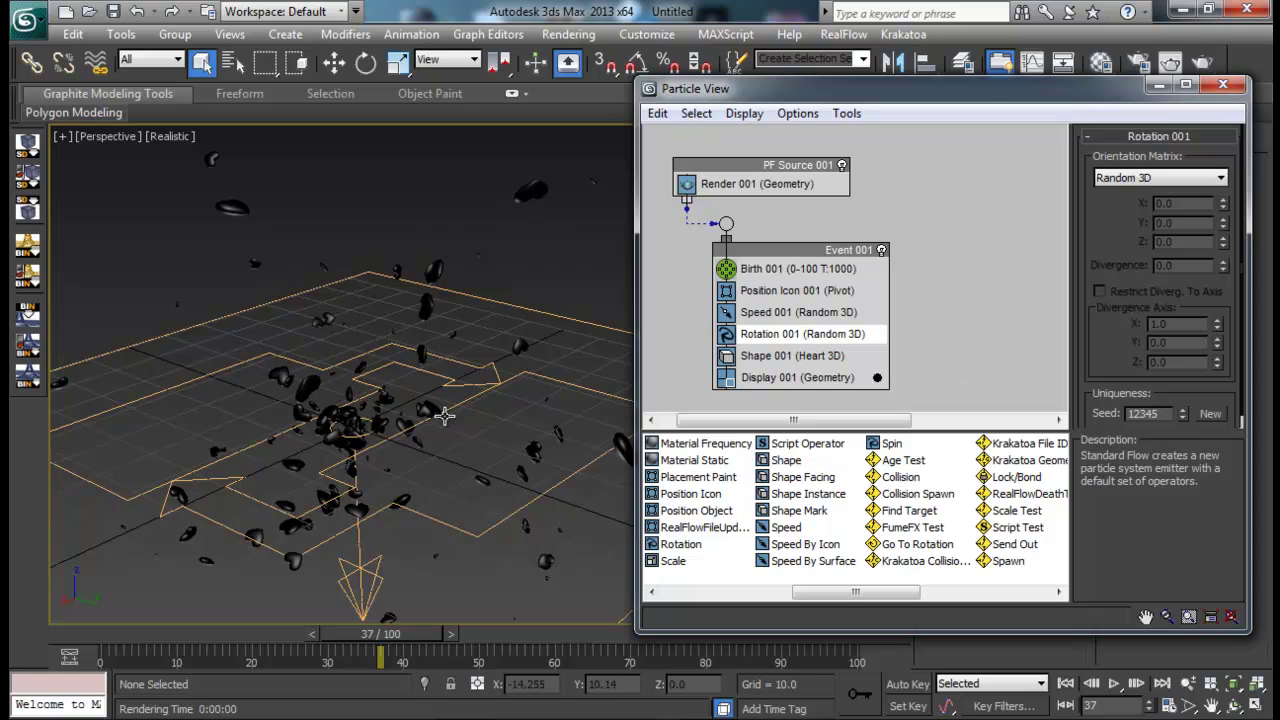
Scrub the animation to frame 80 and back to frame 17 to examine the heart particles' motion.
left_click_drag(368, 640, 684, 635)
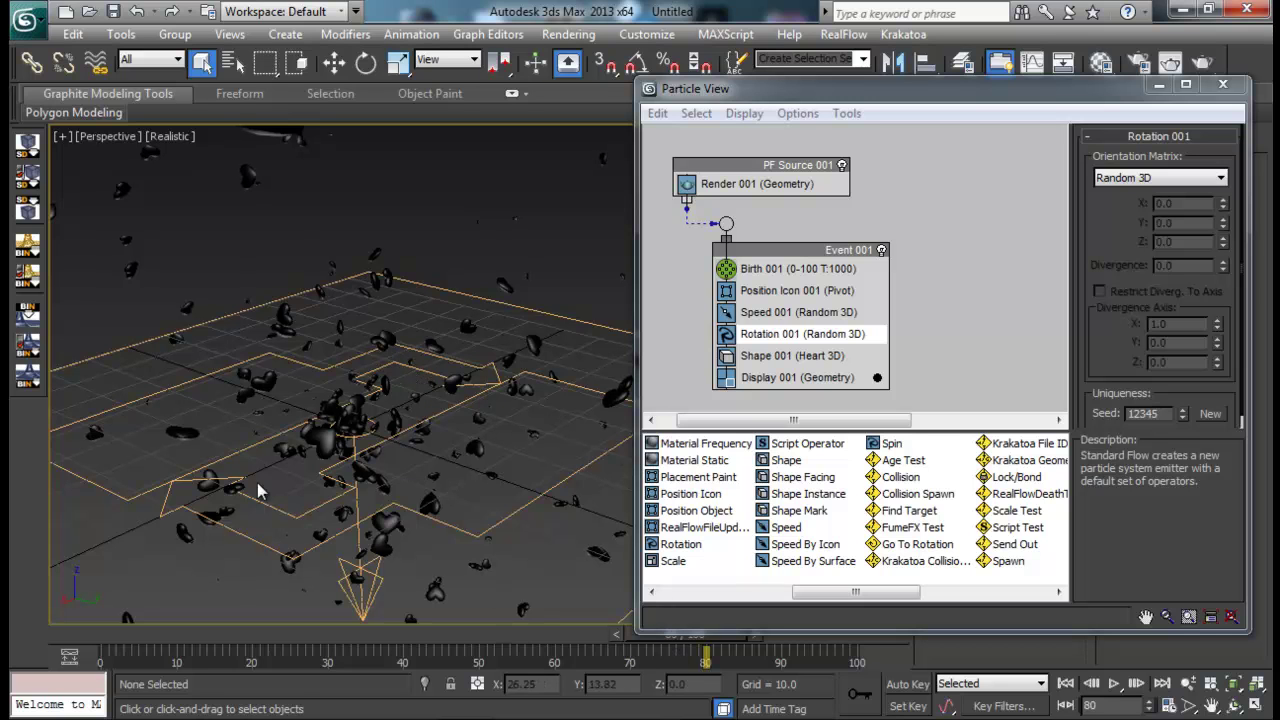
left_click_drag(624, 643, 283, 634)
left_click_drag(373, 633, 301, 634)
key("q")
Delete the particle source icon from the perspective viewport.
scroll(548, 327, "down", 5)
middle_click_drag(548, 327, 507, 392)
left_click_drag(960, 93, 904, 126)
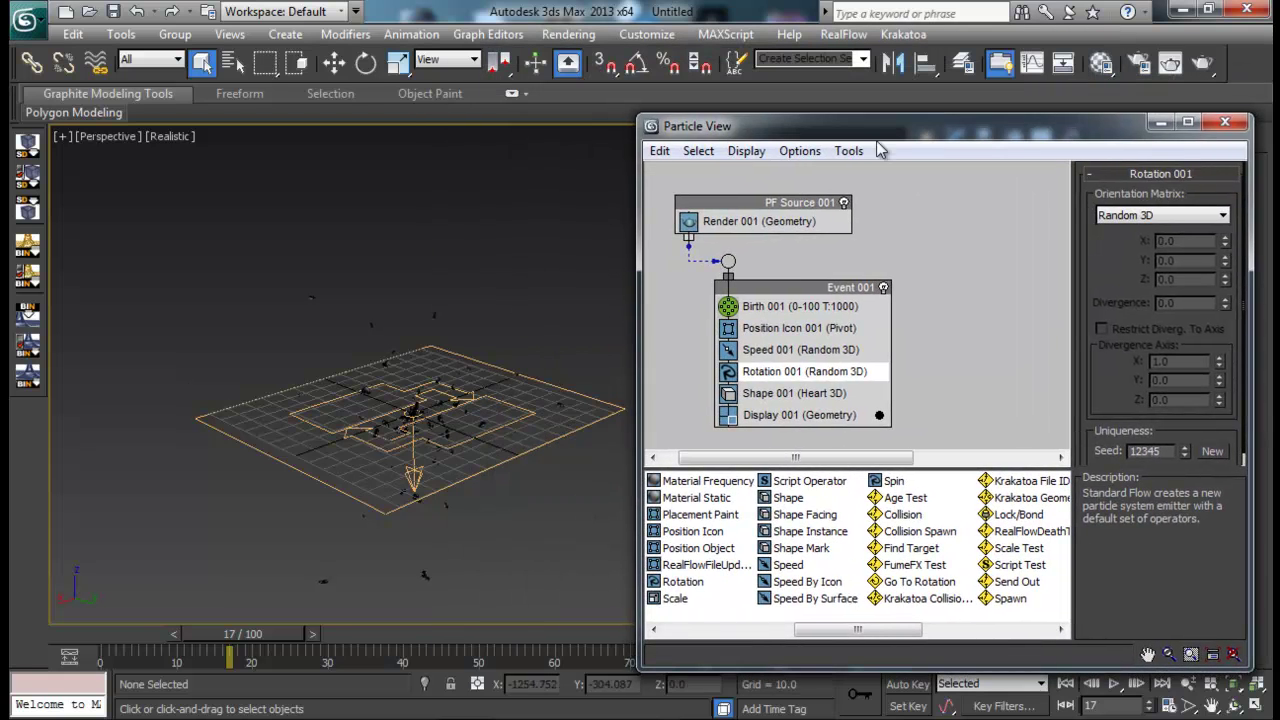
left_click_drag(318, 380, 320, 382)
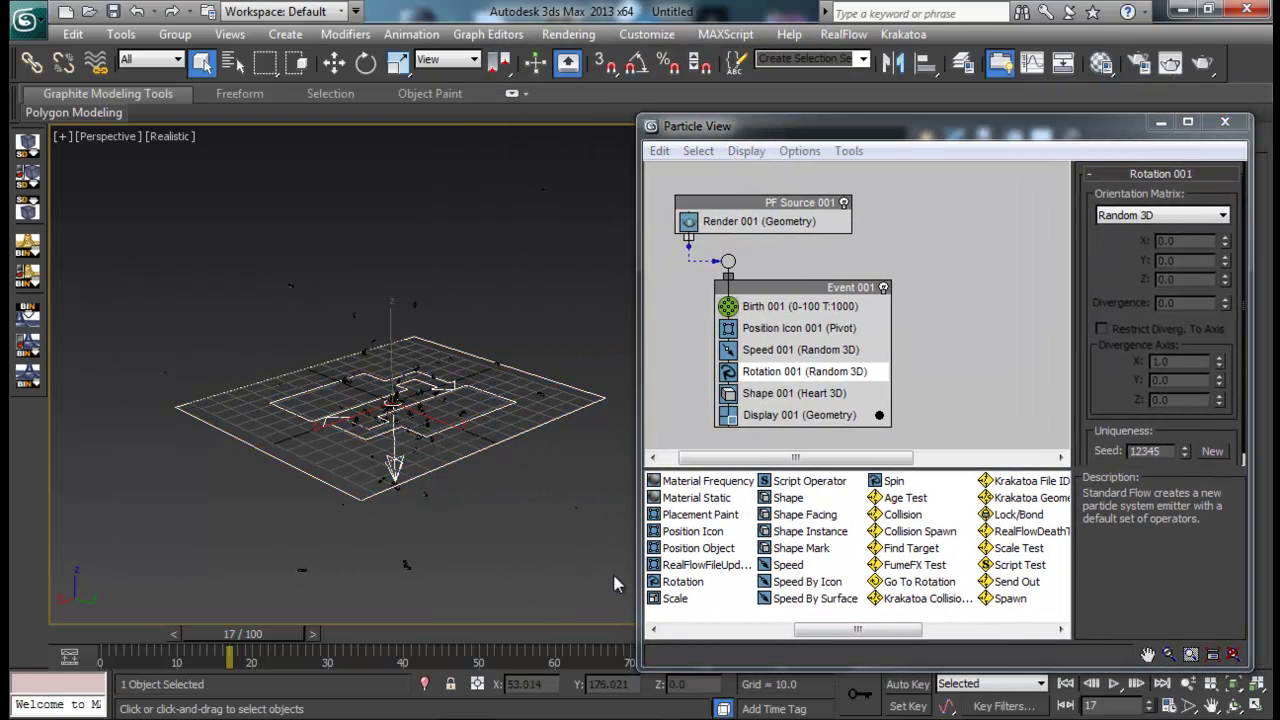
key("Delete")
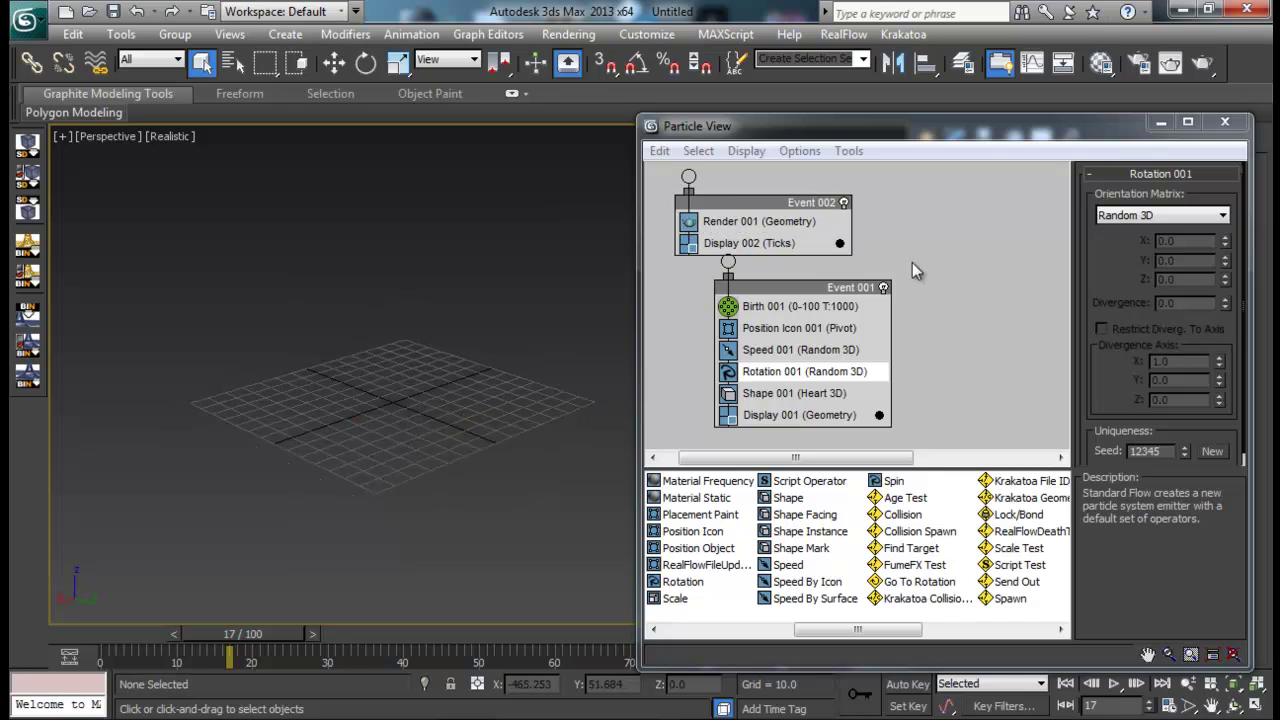
Separate the leftover Event 001 and Event 002 in the Particle View and delete both.
left_click_drag(773, 291, 895, 306)
left_click_drag(745, 222, 742, 222)
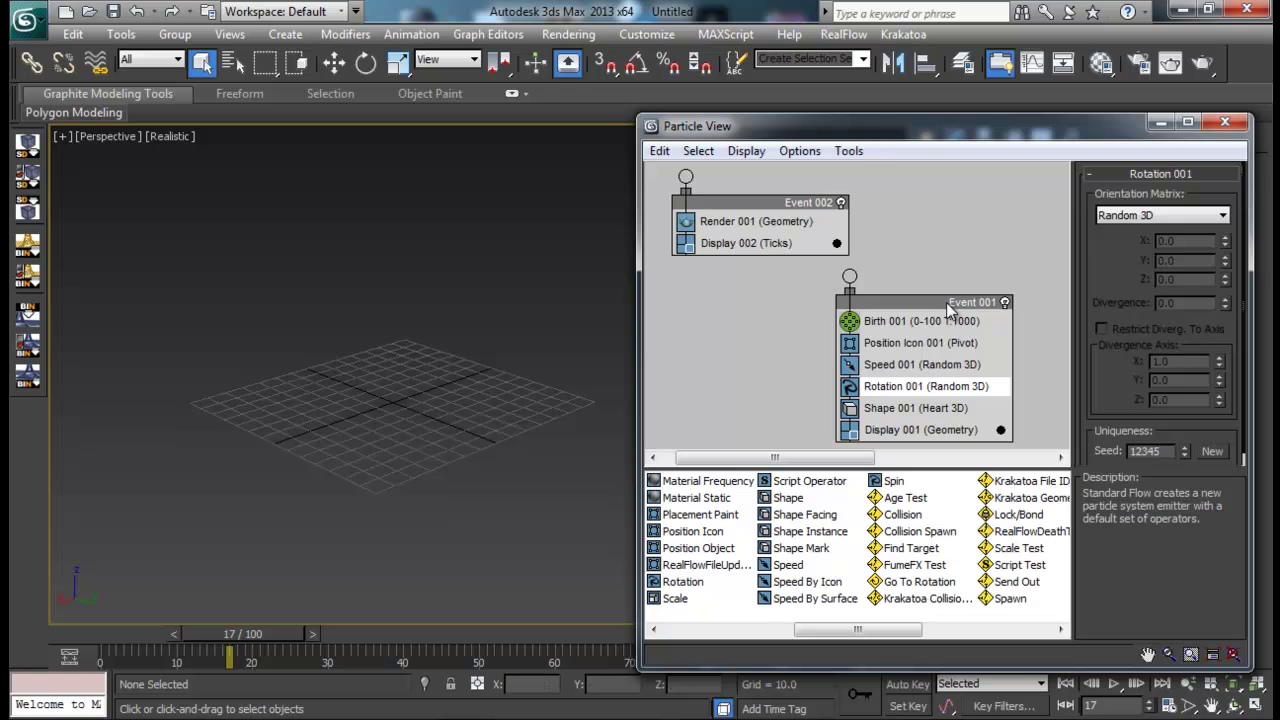
left_click_drag(667, 176, 1047, 407)
key("Delete")
Add an Empty Flow to the blank Particle View and view its source icon in the viewport.
left_click_drag(1012, 136, 987, 78)
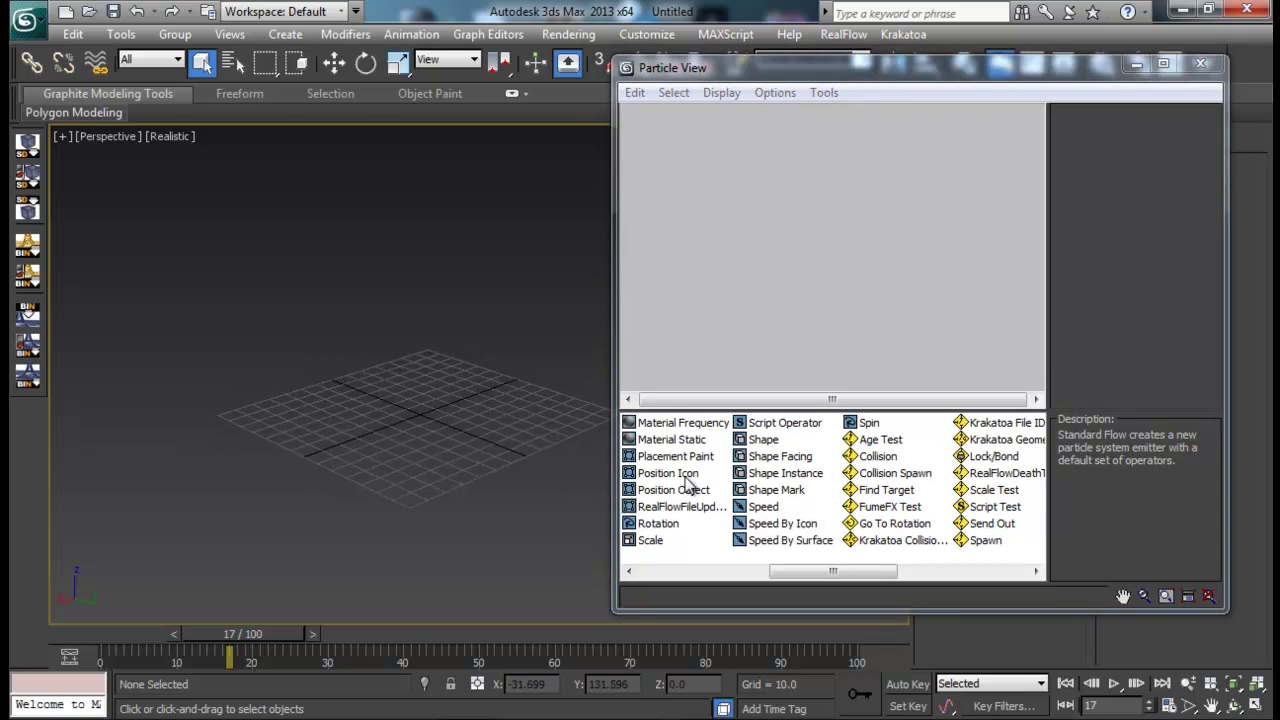
left_click_drag(832, 571, 674, 574)
left_click(675, 458)
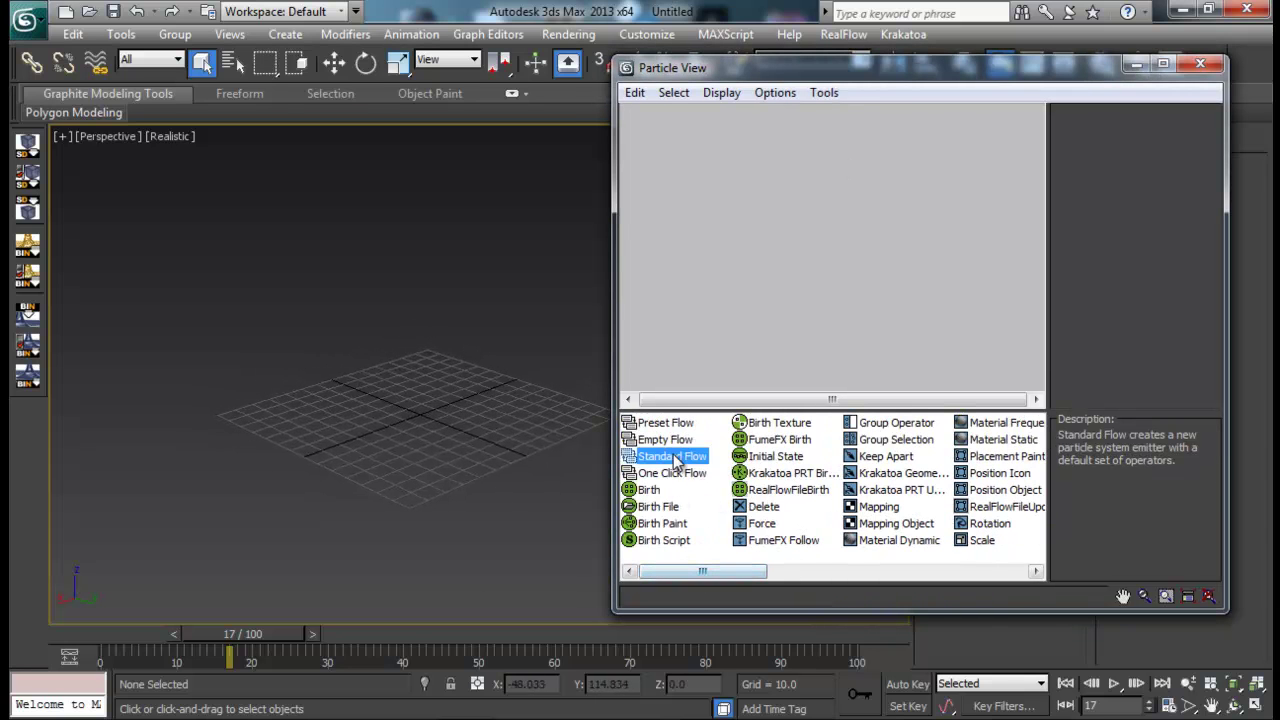
left_click(773, 320)
left_click_drag(682, 443, 700, 140)
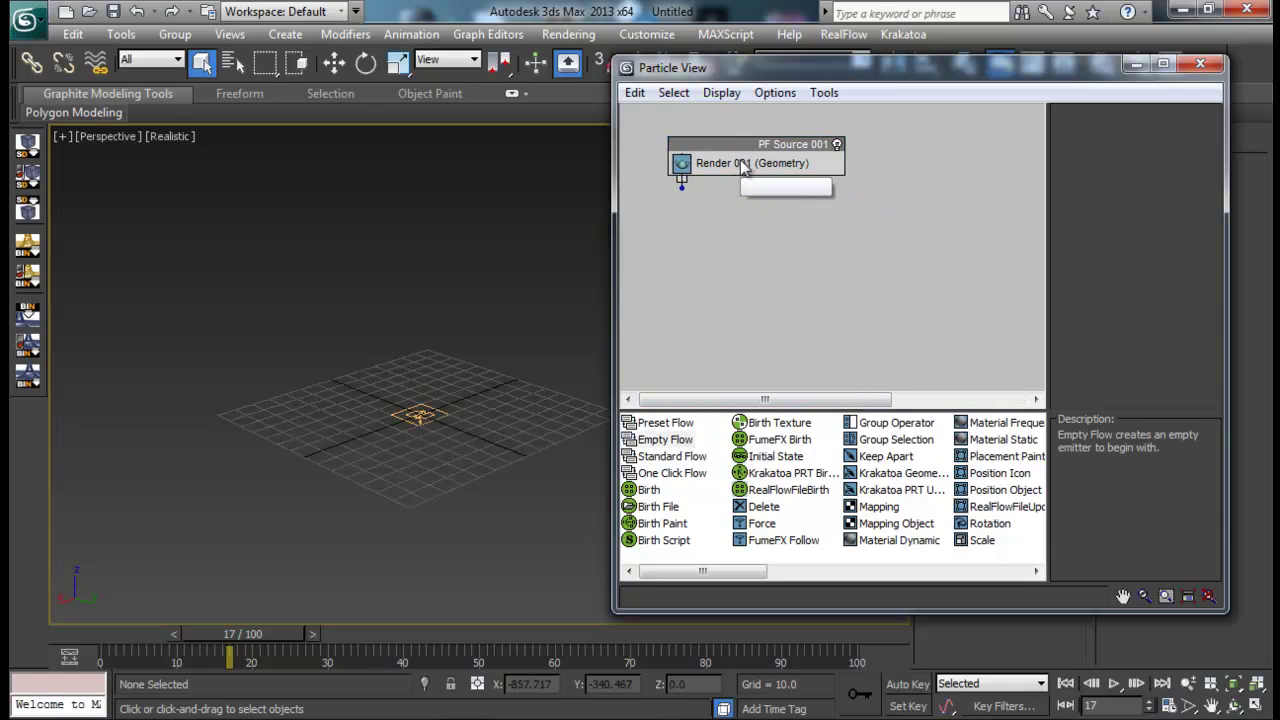
middle_click_drag(450, 480, 459, 392, "alt")
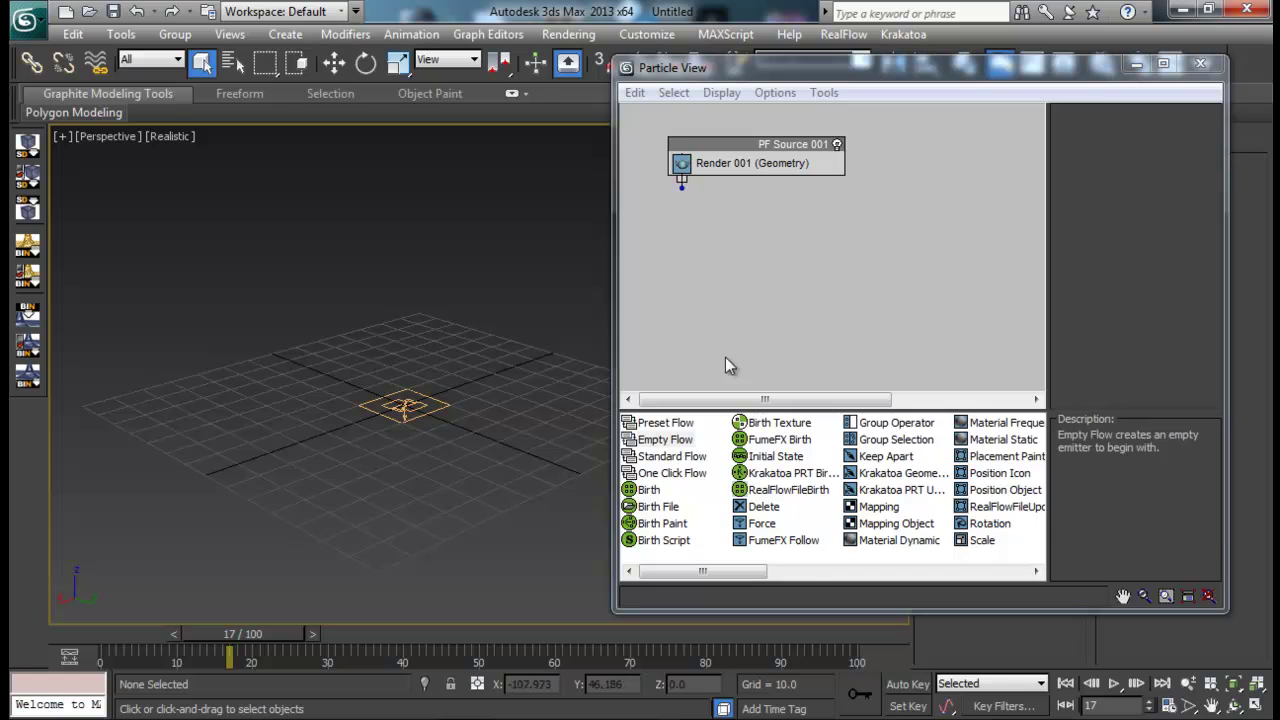
Add a Standard Flow beside the empty flow to compare their operators, and delete the Standard Flow.
left_click_drag(672, 456, 925, 150)
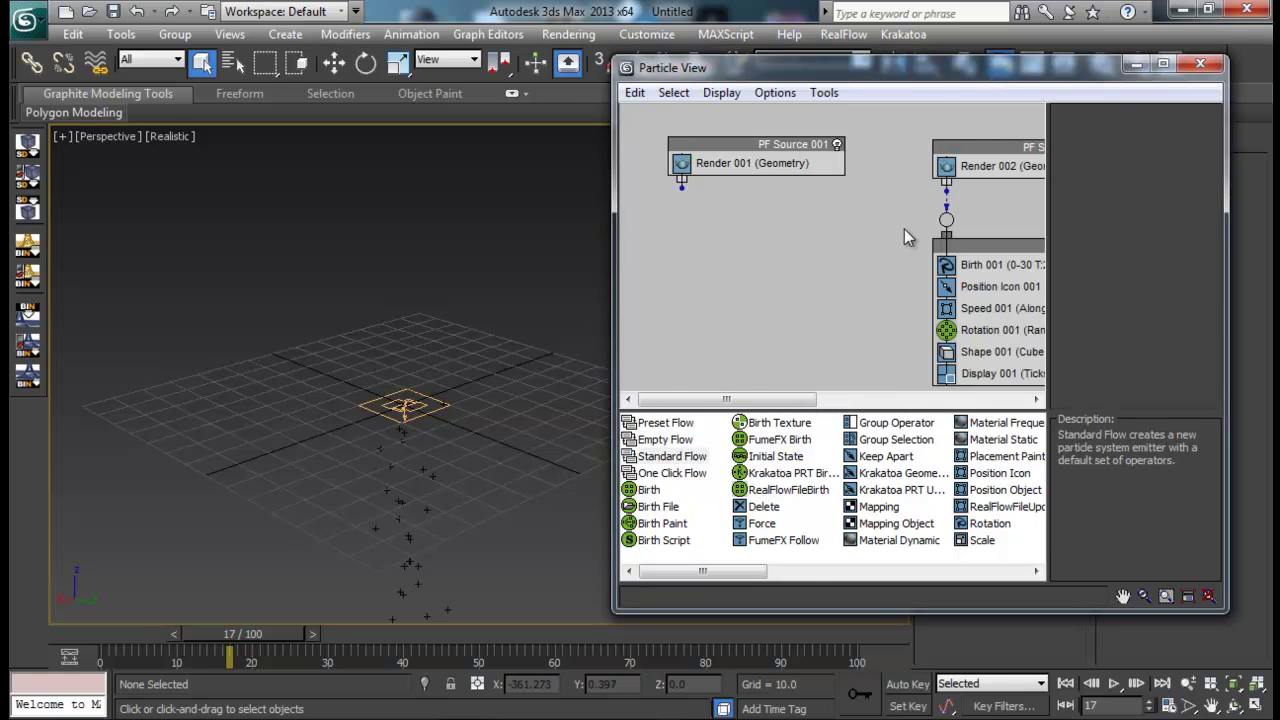
middle_click_drag(911, 226, 803, 234)
scroll(803, 234, "down", 1)
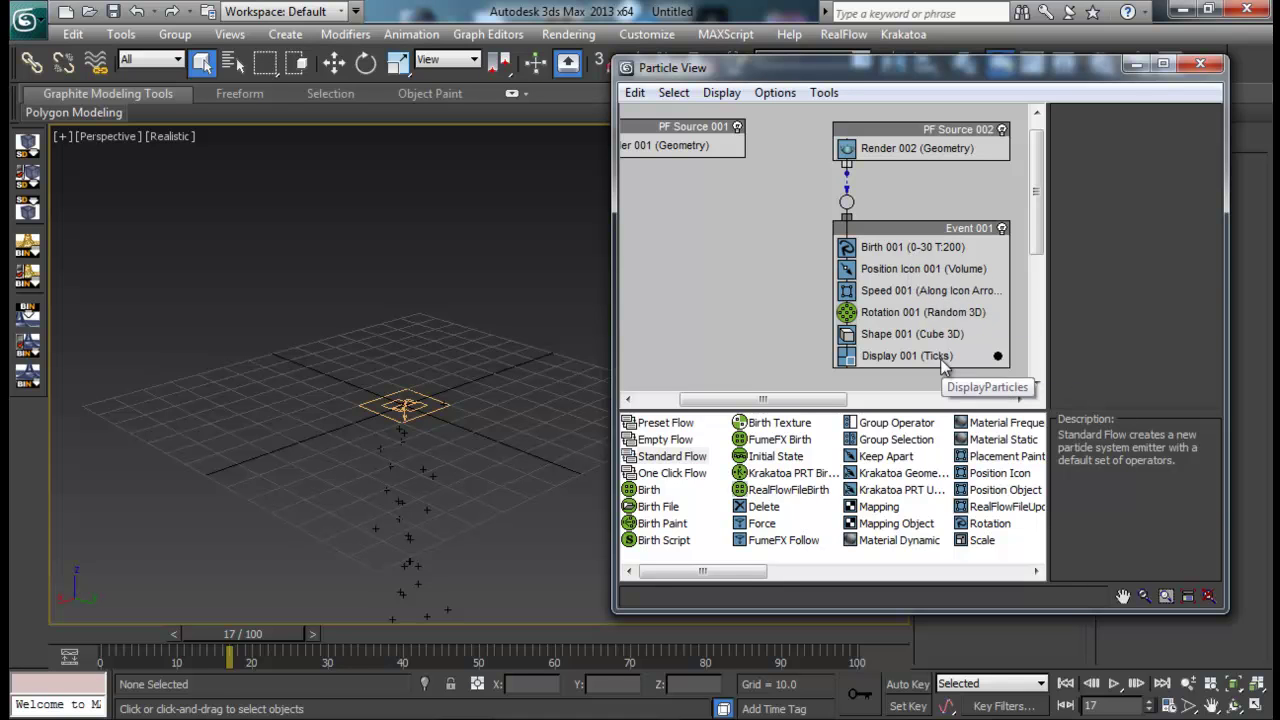
left_click(922, 369)
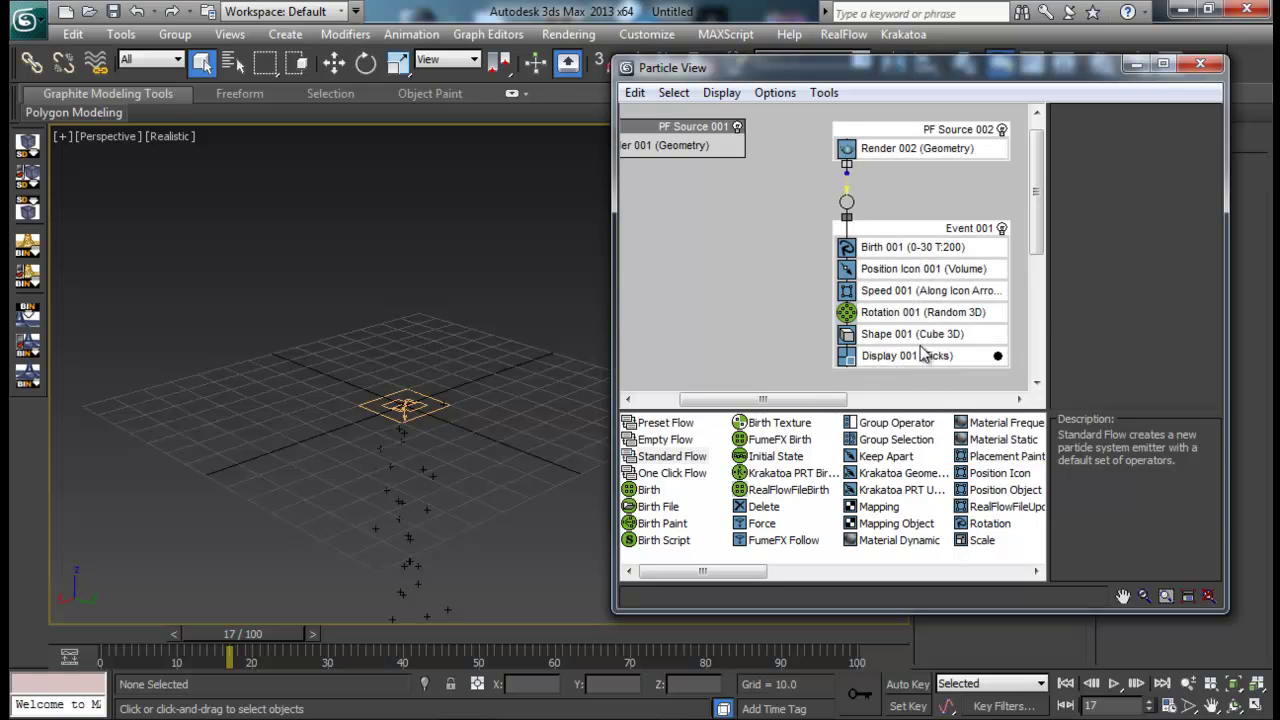
key("Delete")
Add a Birth operator as a new event below PF Source 001 and wire the source to it.
middle_click_drag(862, 225, 938, 253)
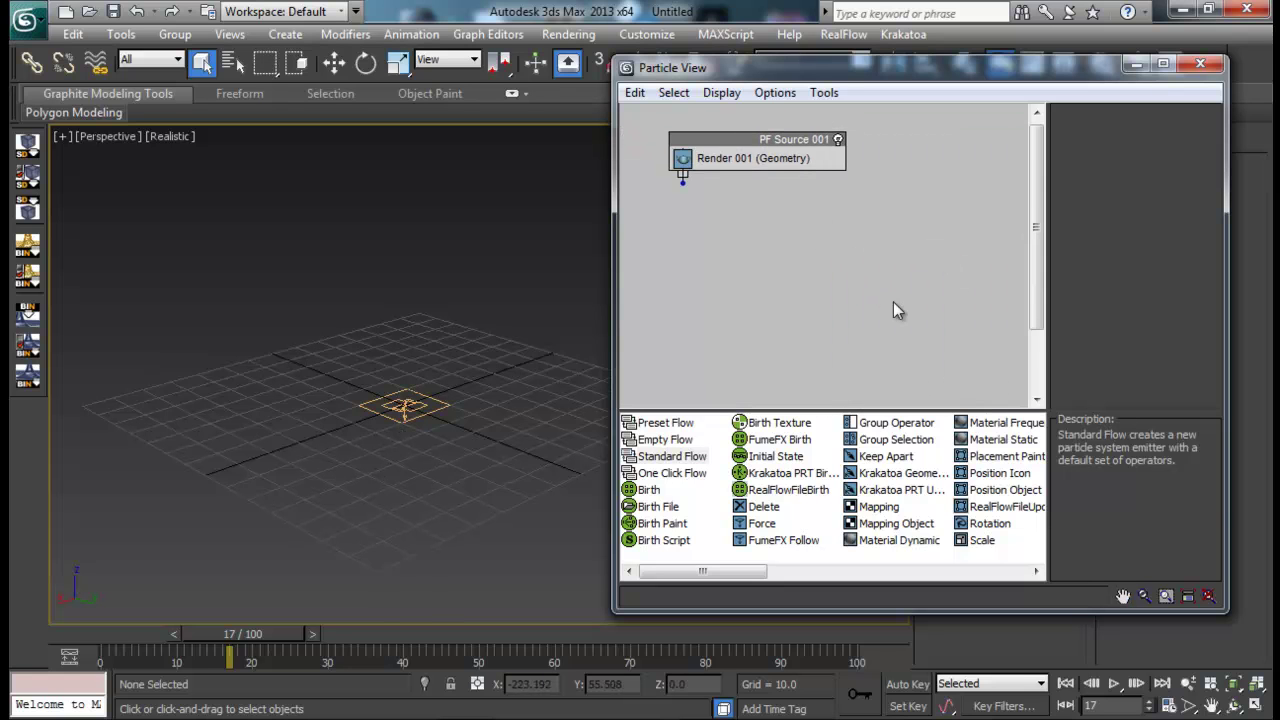
left_click_drag(648, 497, 672, 258)
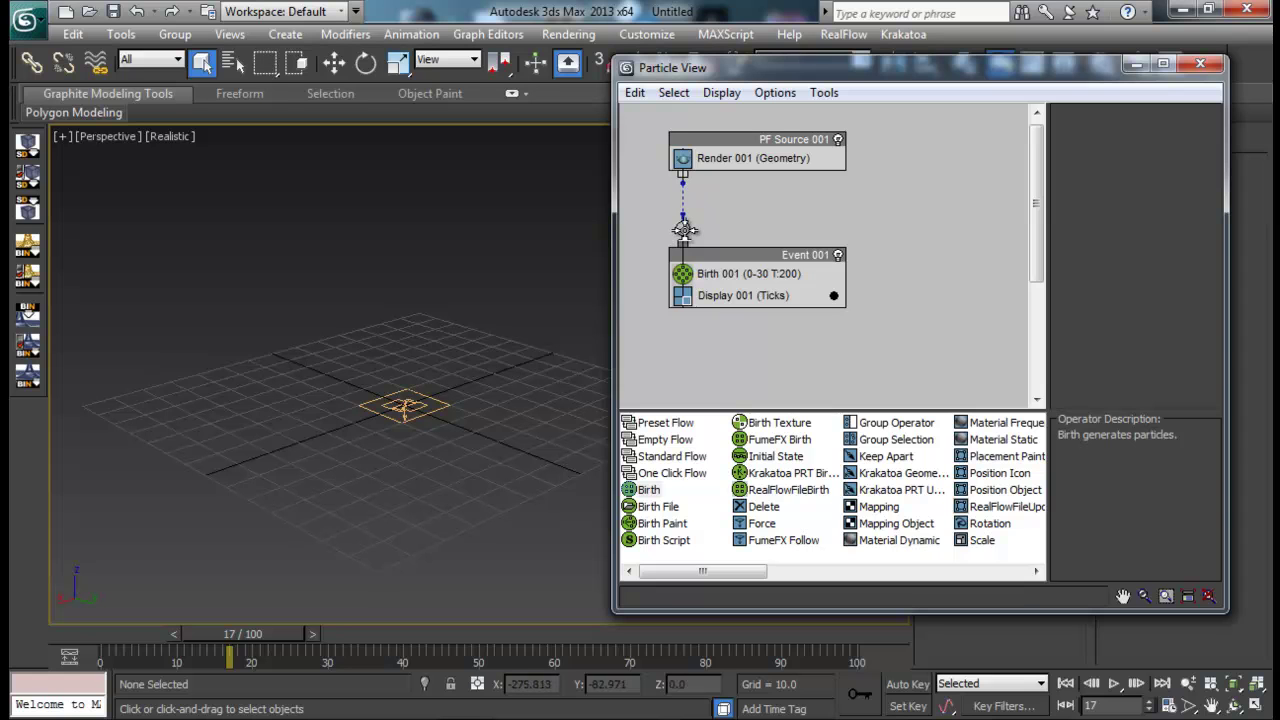
Add a Position Icon operator and a Speed operator to Event 001 between Birth and Display.
left_click_drag(249, 632, 206, 632)
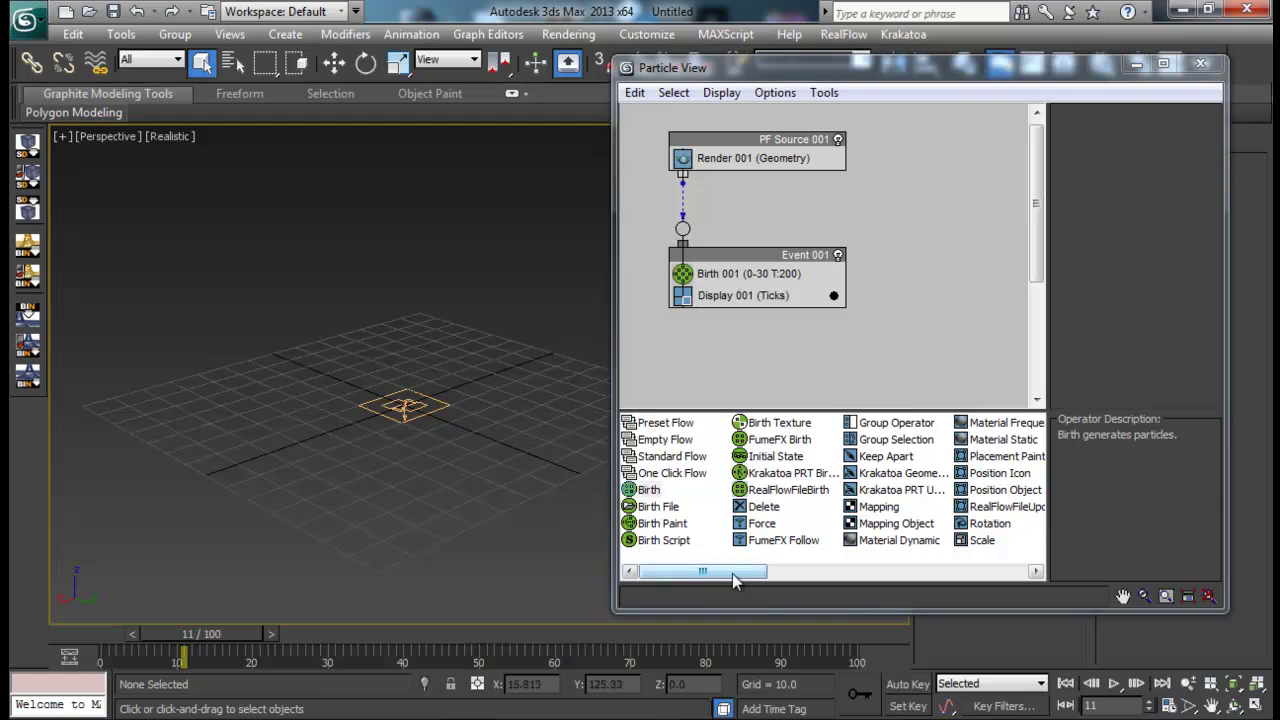
left_click_drag(730, 578, 773, 578)
left_click_drag(889, 473, 770, 288)
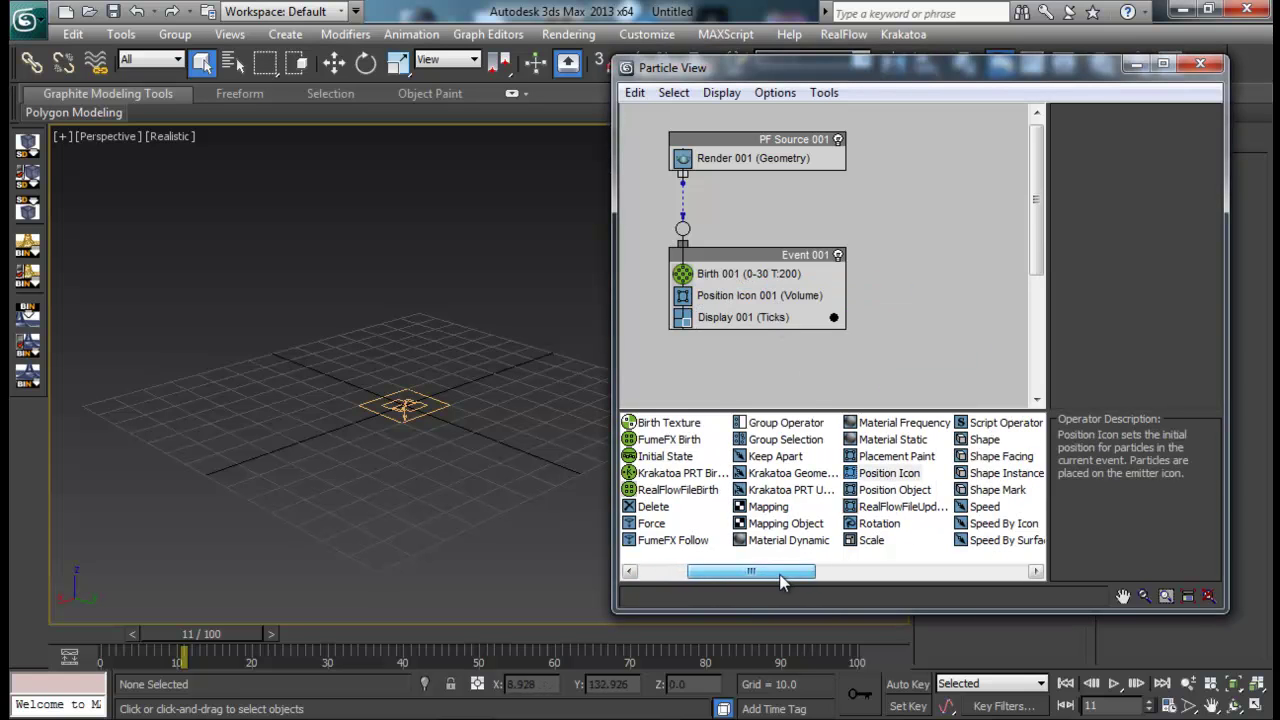
left_click_drag(770, 571, 814, 571)
left_click_drag(873, 506, 720, 310)
left_click_drag(762, 574, 664, 577)
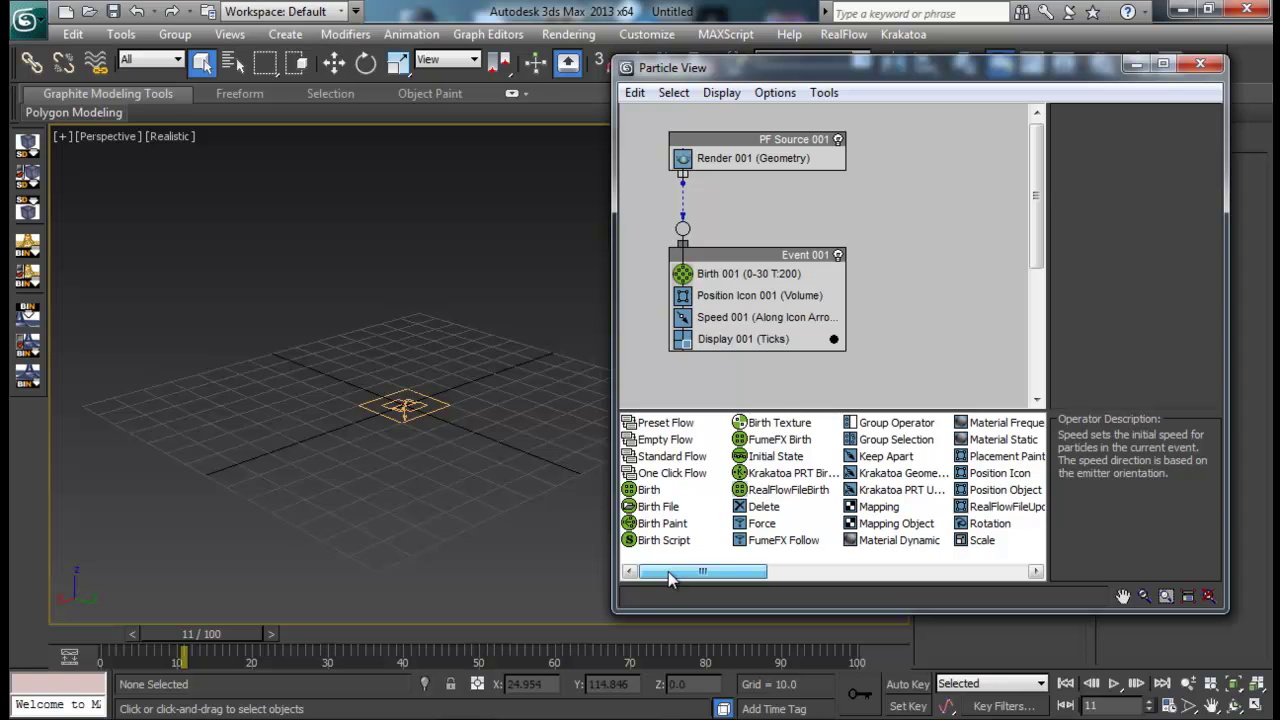
View the Speed and Position Icon operators' parameters and preview the emitted particles in the viewport at frame 20.
left_click(740, 317)
left_click(745, 296)
left_click_drag(258, 632, 313, 628)
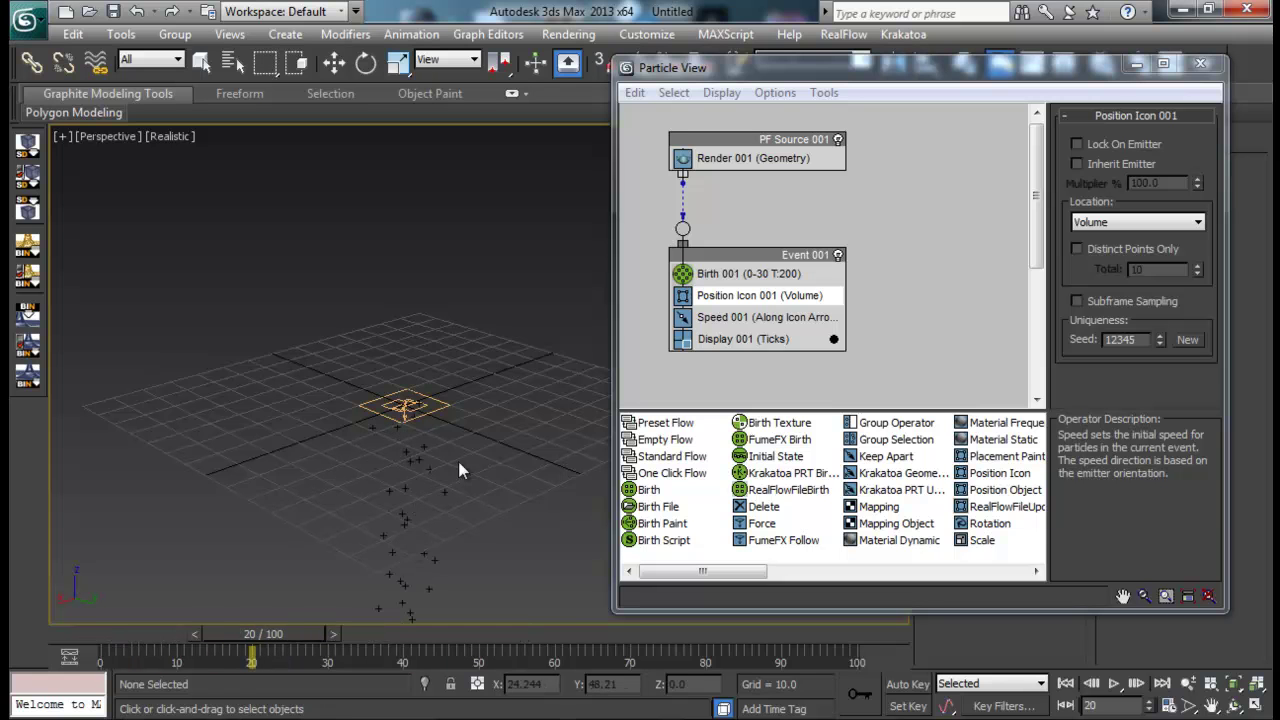
scroll(409, 541, "up", 3)
Set Birth 001 to Emit Start -1, Emit Stop 109 and Amount 859, and view the denser particle stream.
left_click(758, 280)
left_click(1197, 149)
left_click_drag(1197, 164, 1193, 62)
left_click_drag(1197, 184, 1198, 70)
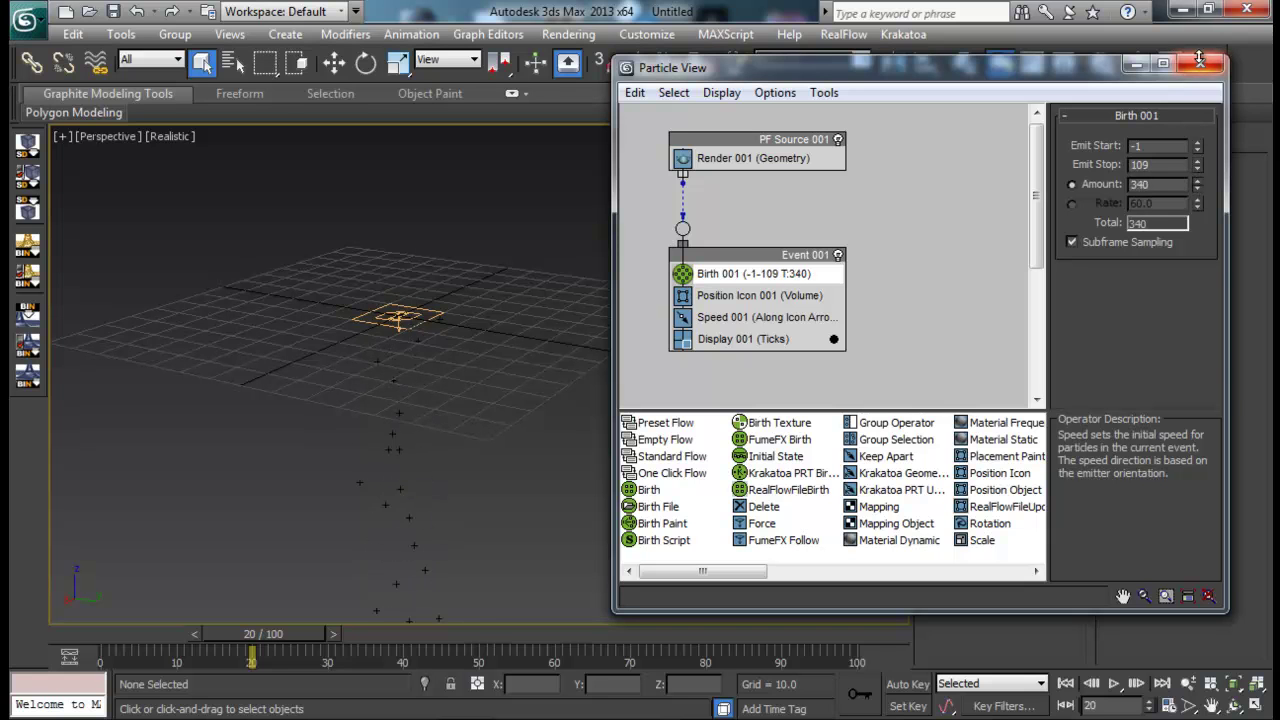
left_click_drag(1203, 696, 1197, 360)
middle_click_drag(273, 379, 423, 388, "alt")
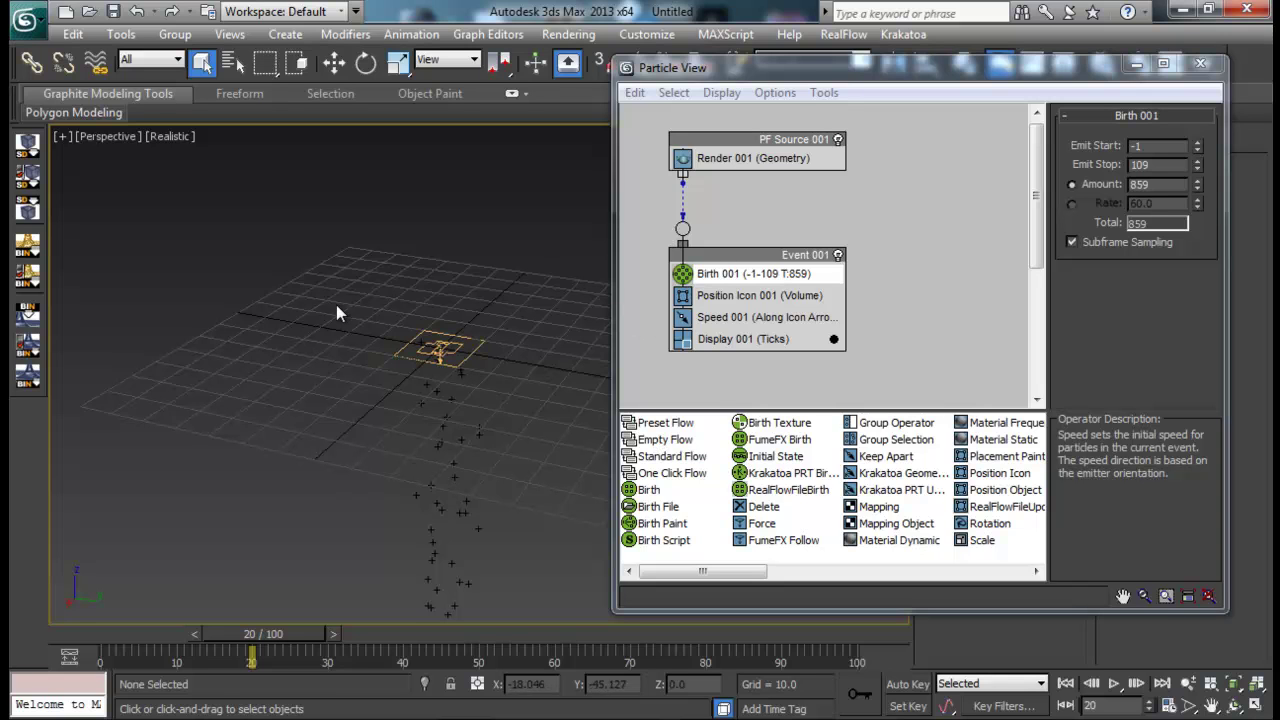
left_click(786, 244)
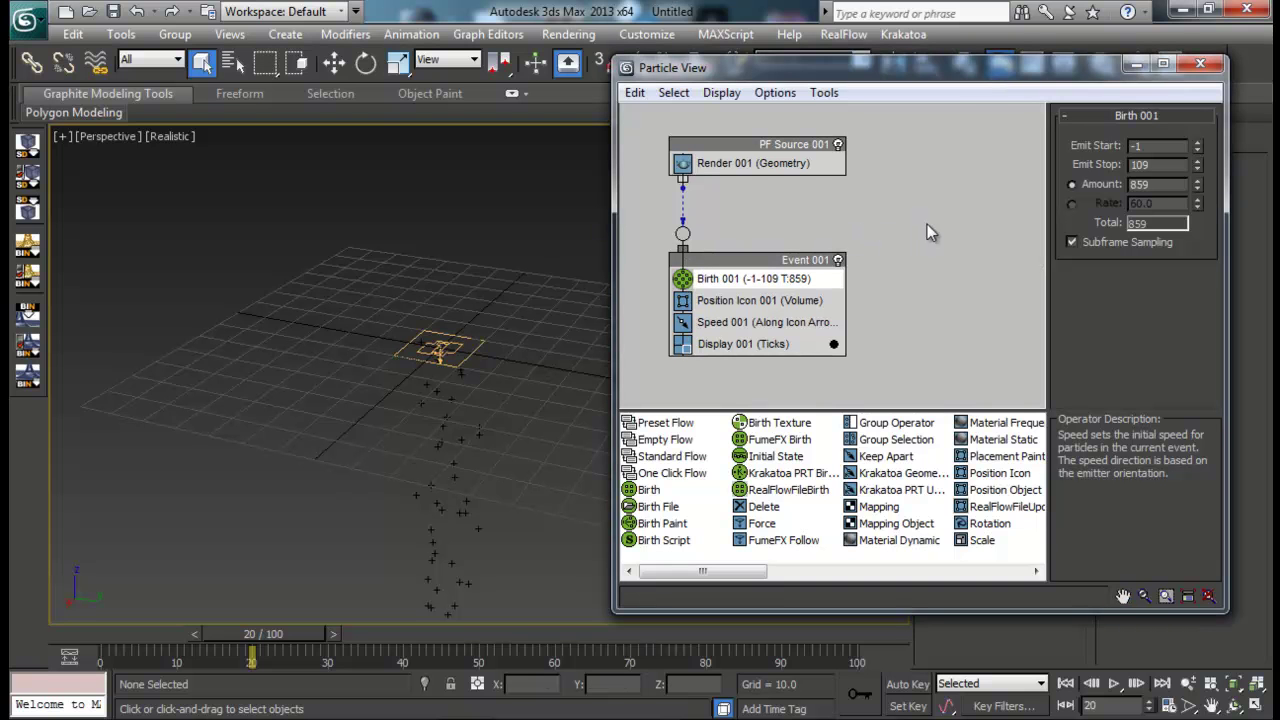
Enlarge the Particle View window and look through the operators and tests in the depot.
left_click_drag(707, 574, 765, 578)
left_click_drag(613, 614, 373, 699)
left_click_drag(808, 80, 757, 50)
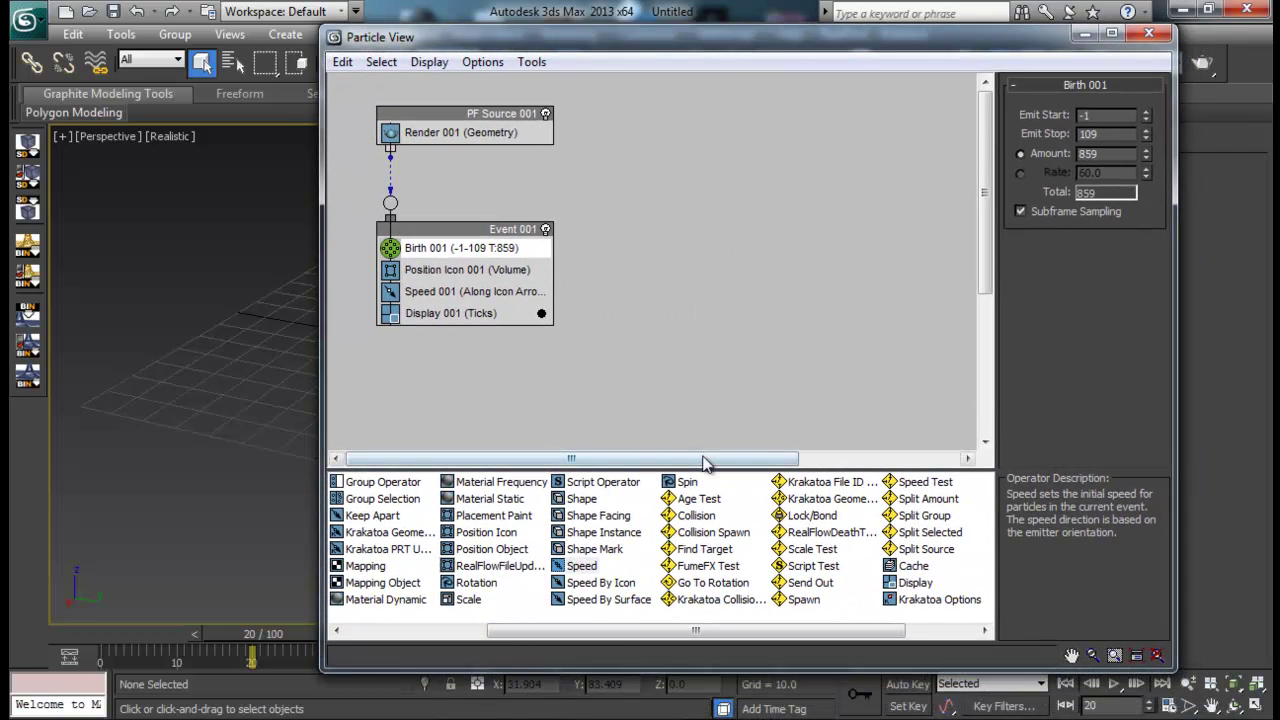
left_click_drag(605, 632, 408, 638)
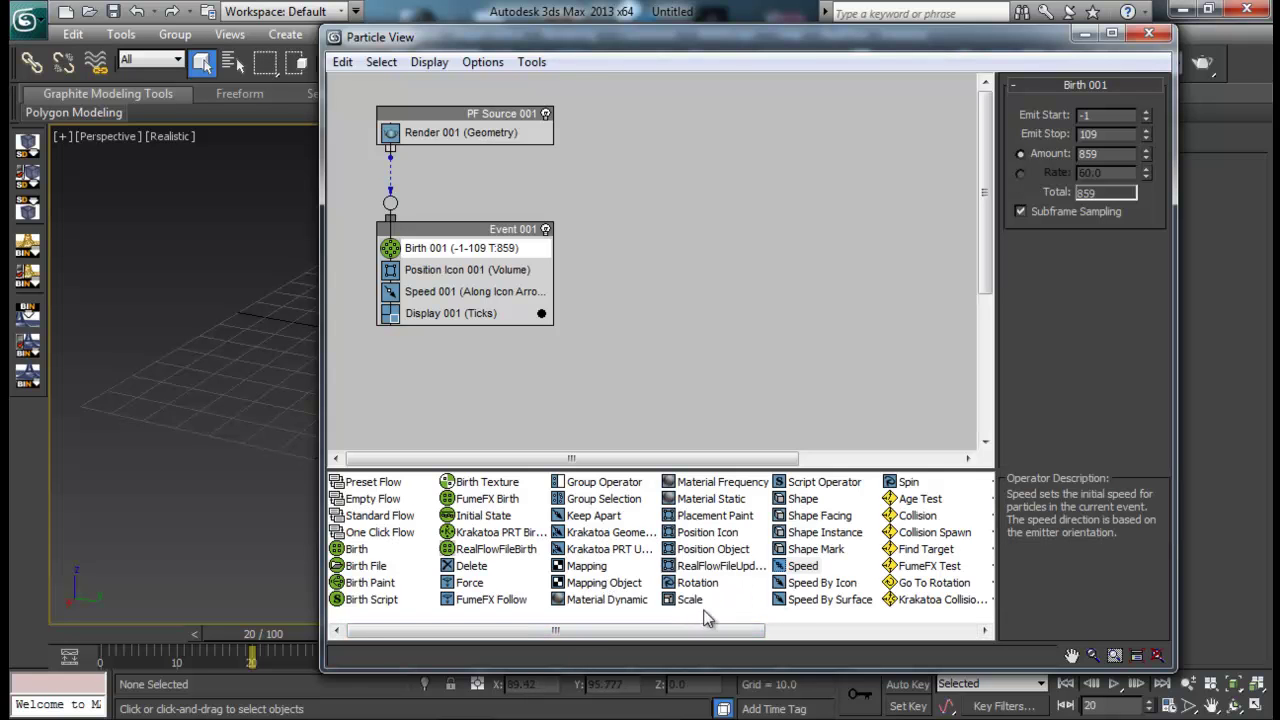
mouse_move(567, 630)
left_mouse_down()
mouse_move(840, 637)
mouse_move(560, 636)
left_mouse_up()
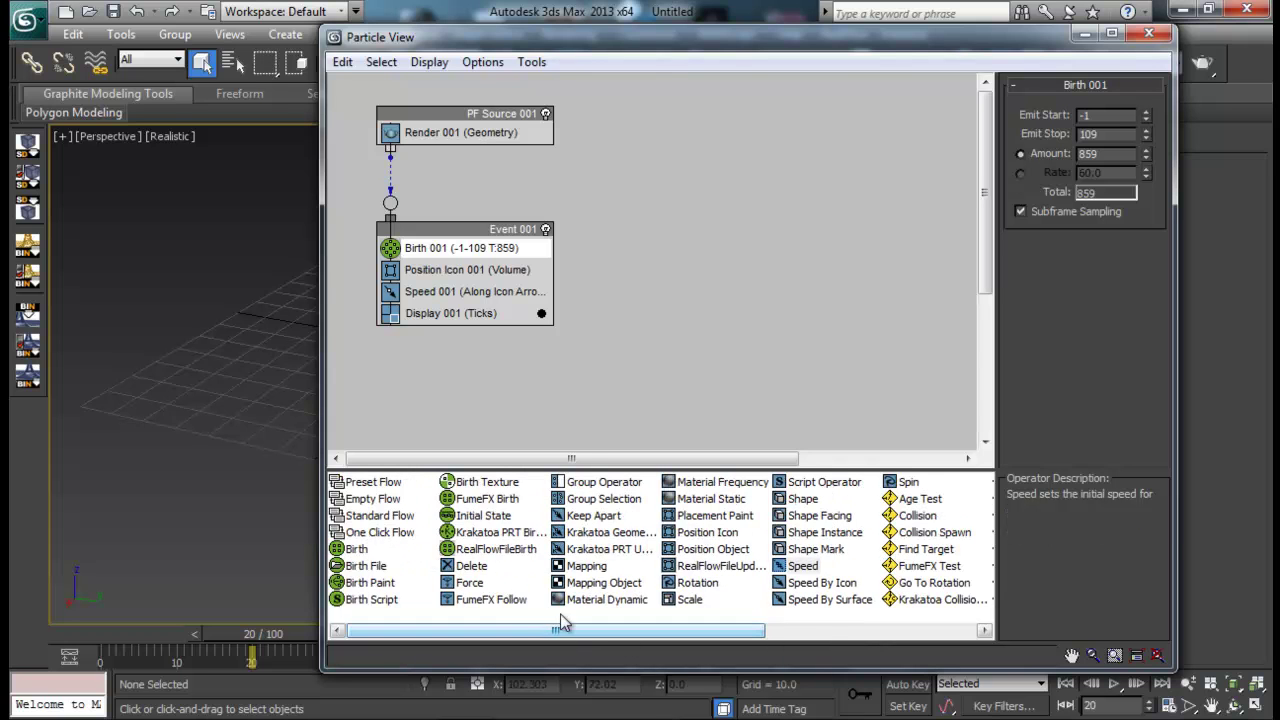
Read the descriptions of the FumeFX Birth, Krakatoa PRT Birth and RealFlowFileBirth operators in the depot.
left_click(482, 499)
left_click(494, 533)
left_click(496, 549)
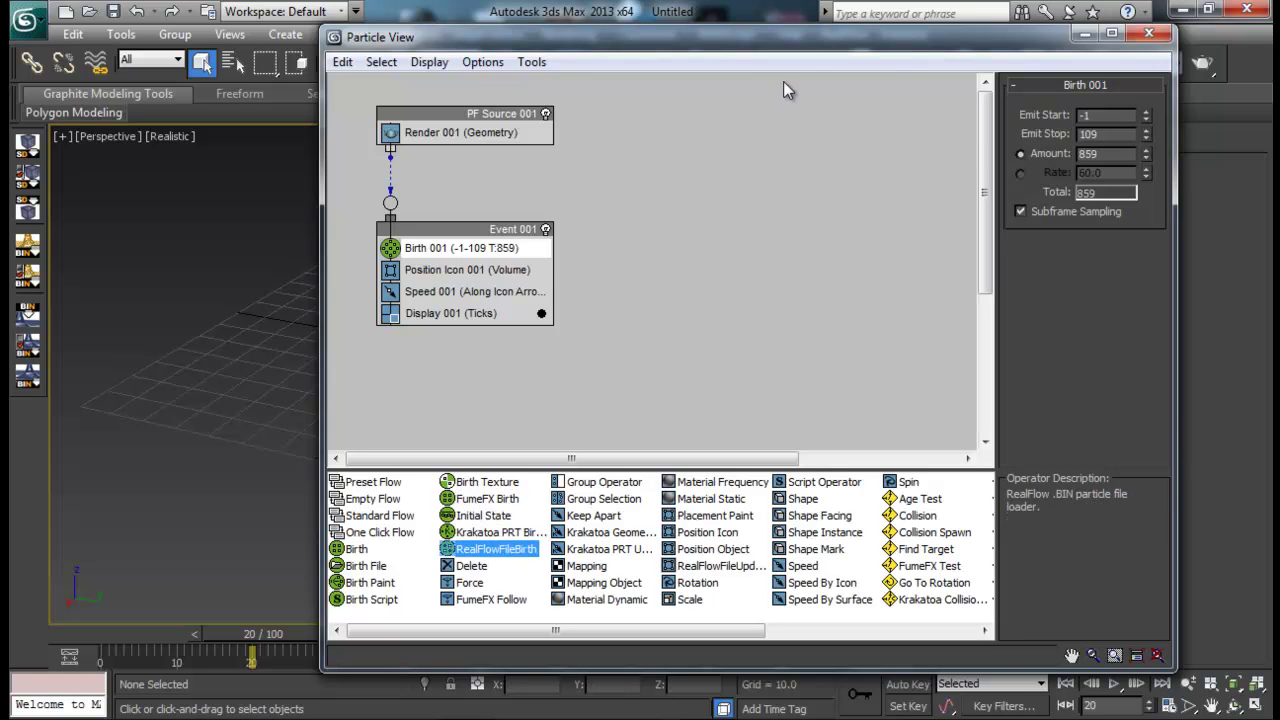
left_click_drag(816, 40, 786, 100)
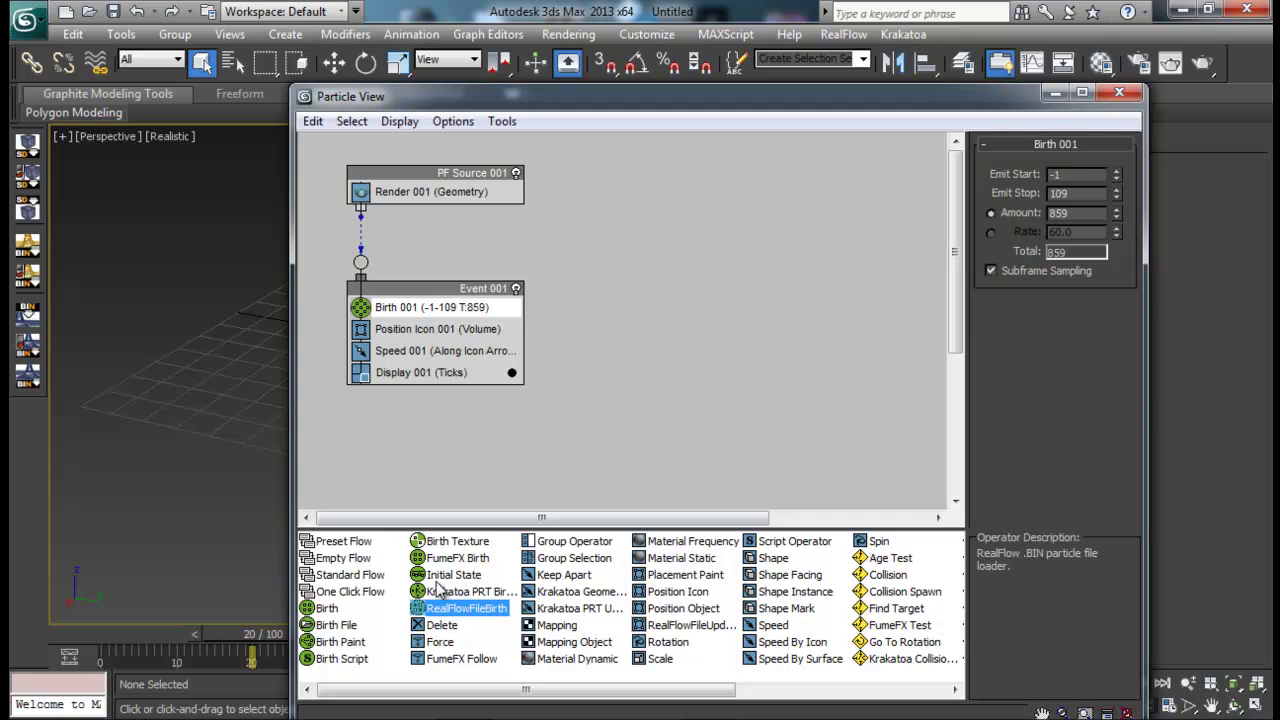
left_click(458, 562)
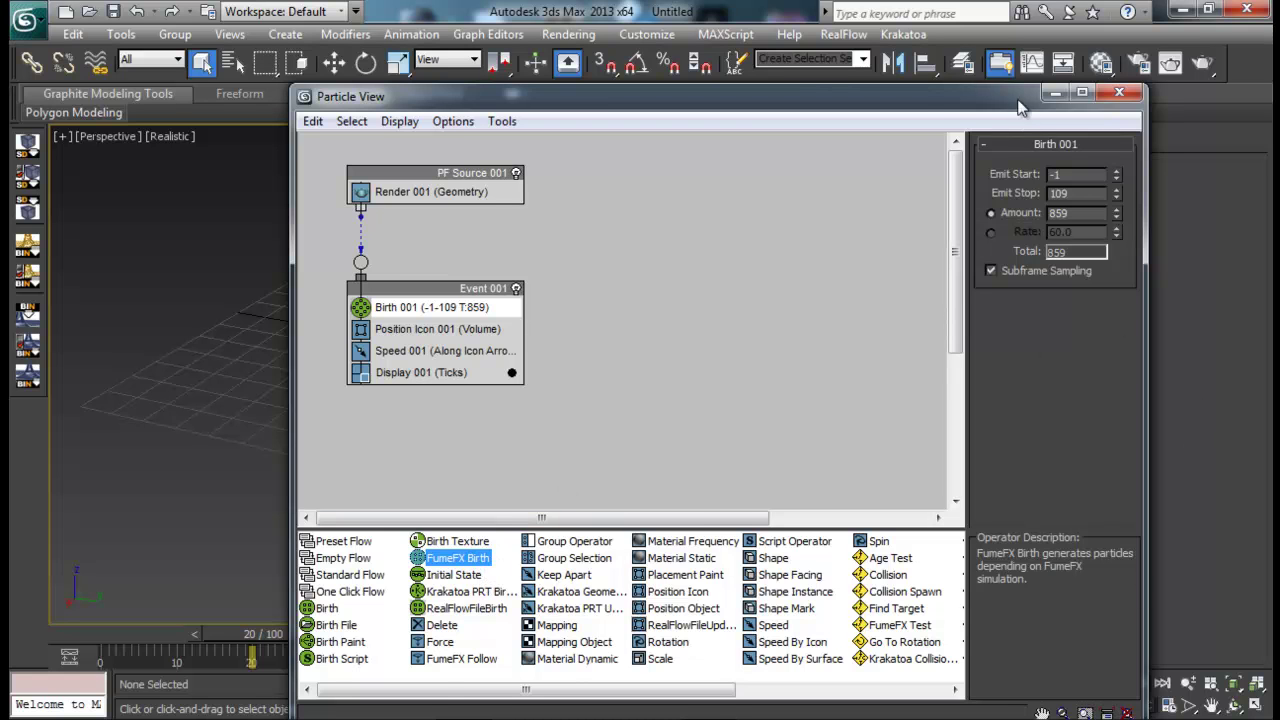
Uncover the viewport to view the particles leaving the source icon, and show Position Icon 001's parameters.
left_click_drag(1016, 100, 884, 92)
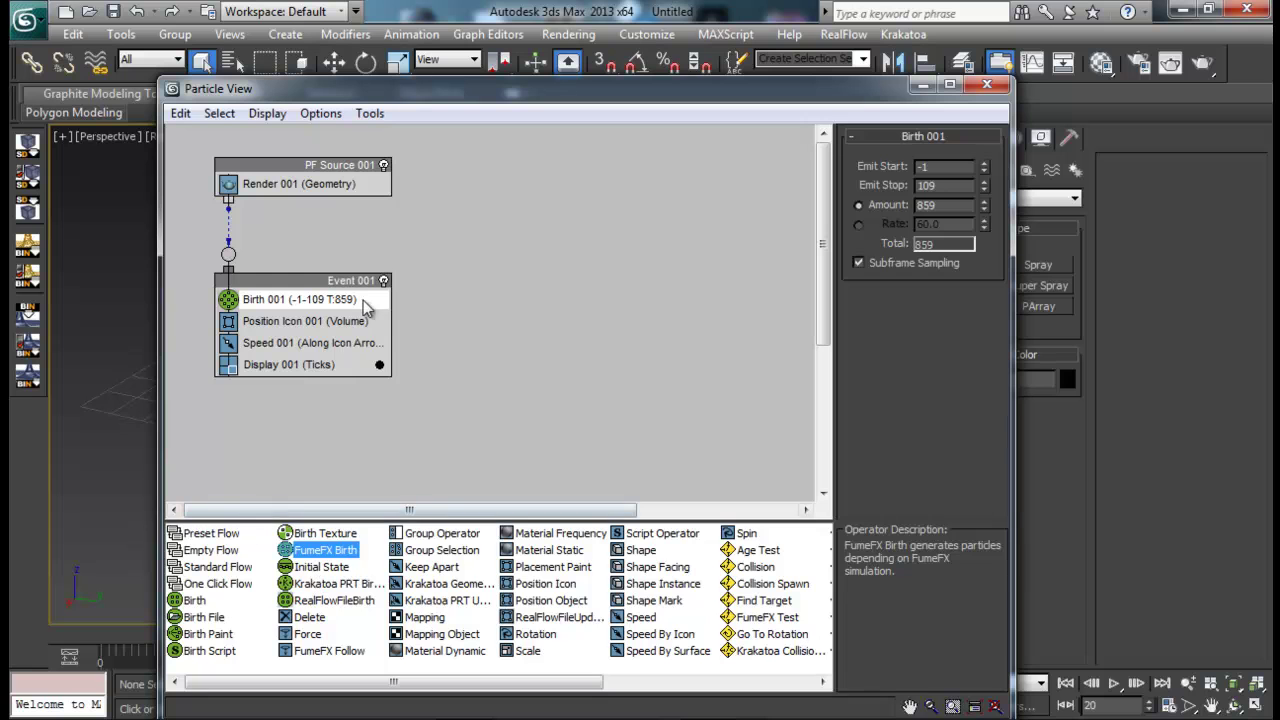
left_click_drag(435, 80, 639, 70)
left_click_drag(575, 660, 443, 651)
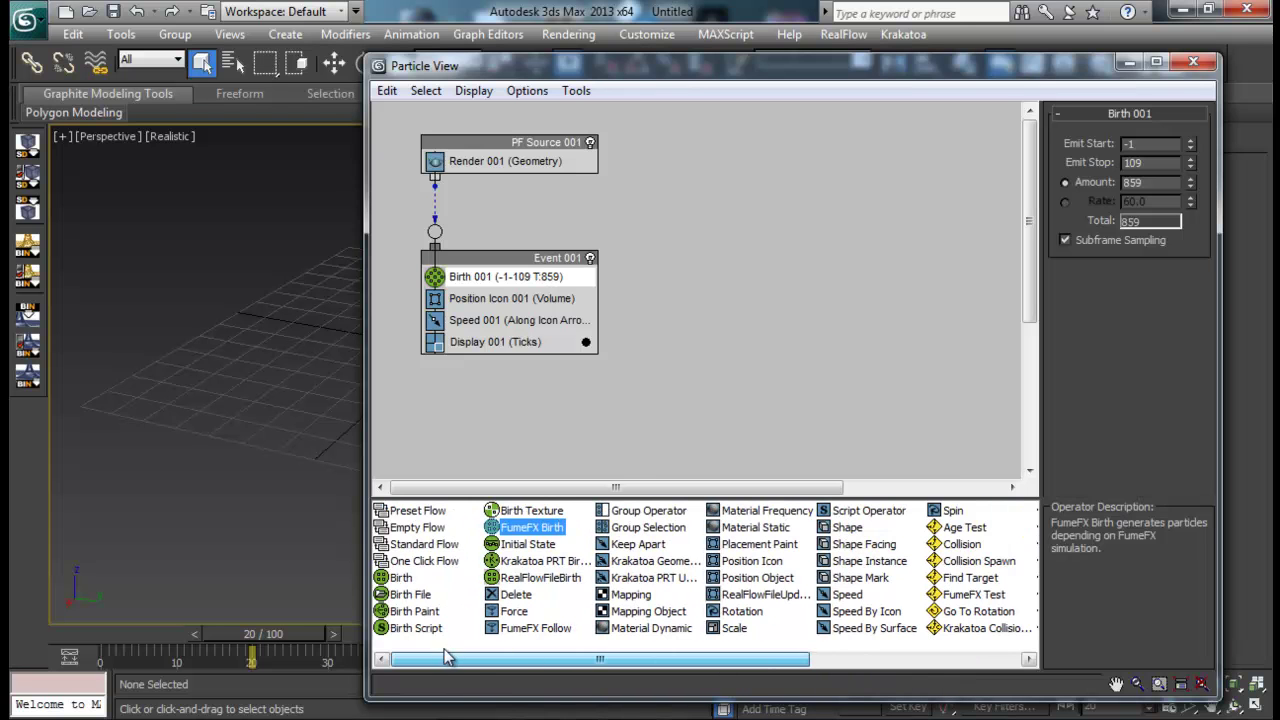
left_click_drag(675, 73, 840, 73)
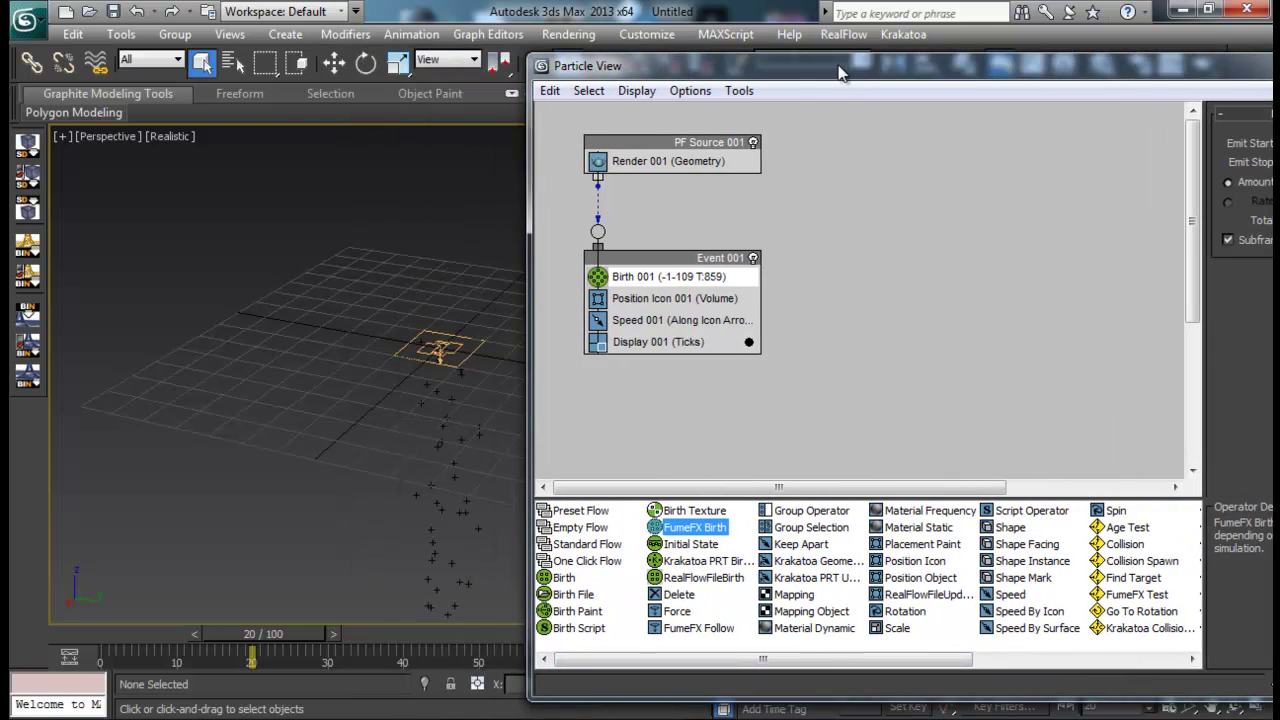
middle_click_drag(440, 364, 463, 413, "alt")
left_click(665, 298)
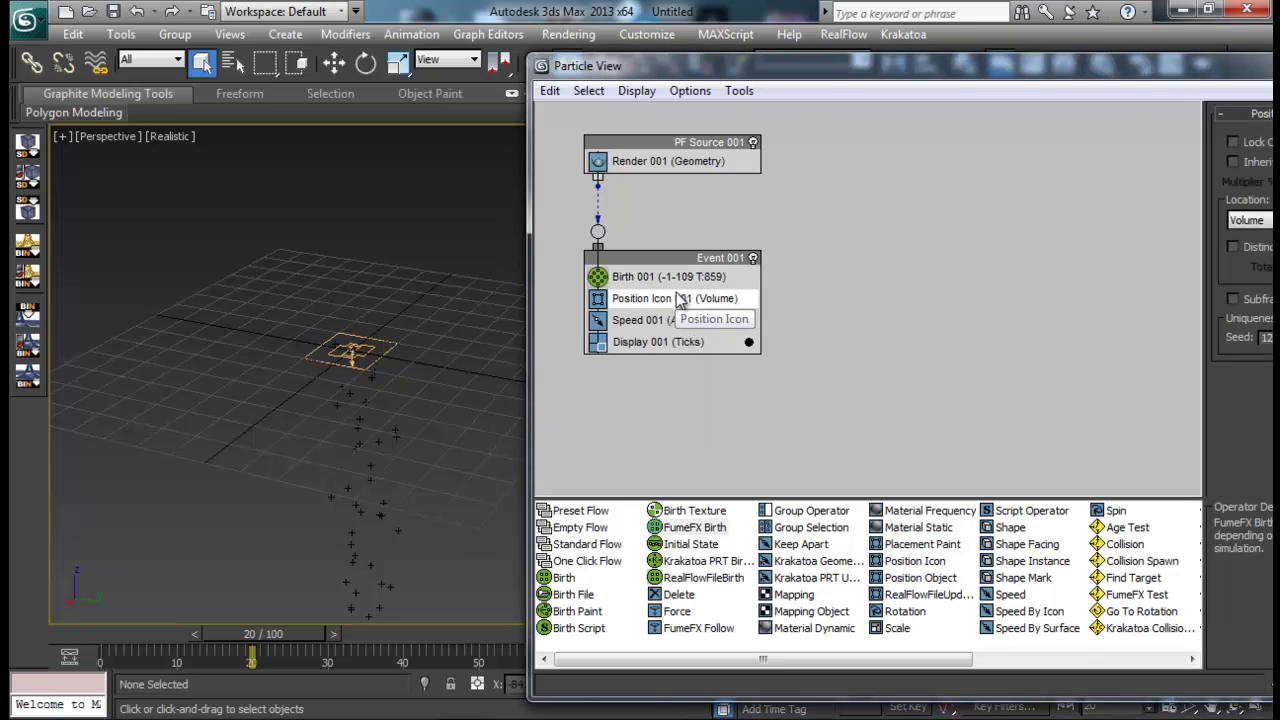
left_click_drag(1163, 80, 1008, 86)
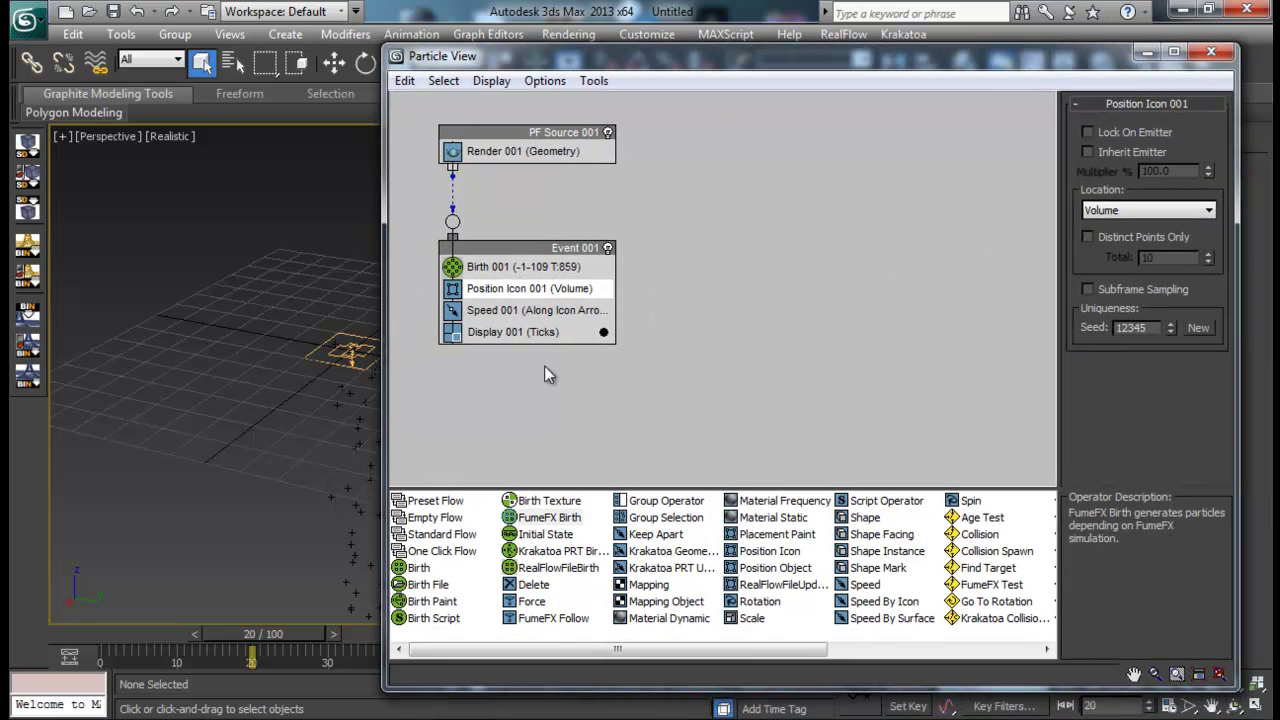
Shift Event 001 slightly sideways from PF Source 001 and browse the full range of depot operators.
mouse_move(555, 648)
left_mouse_down()
mouse_move(800, 686)
mouse_move(570, 650)
left_mouse_up()
left_click_drag(512, 247, 542, 249)
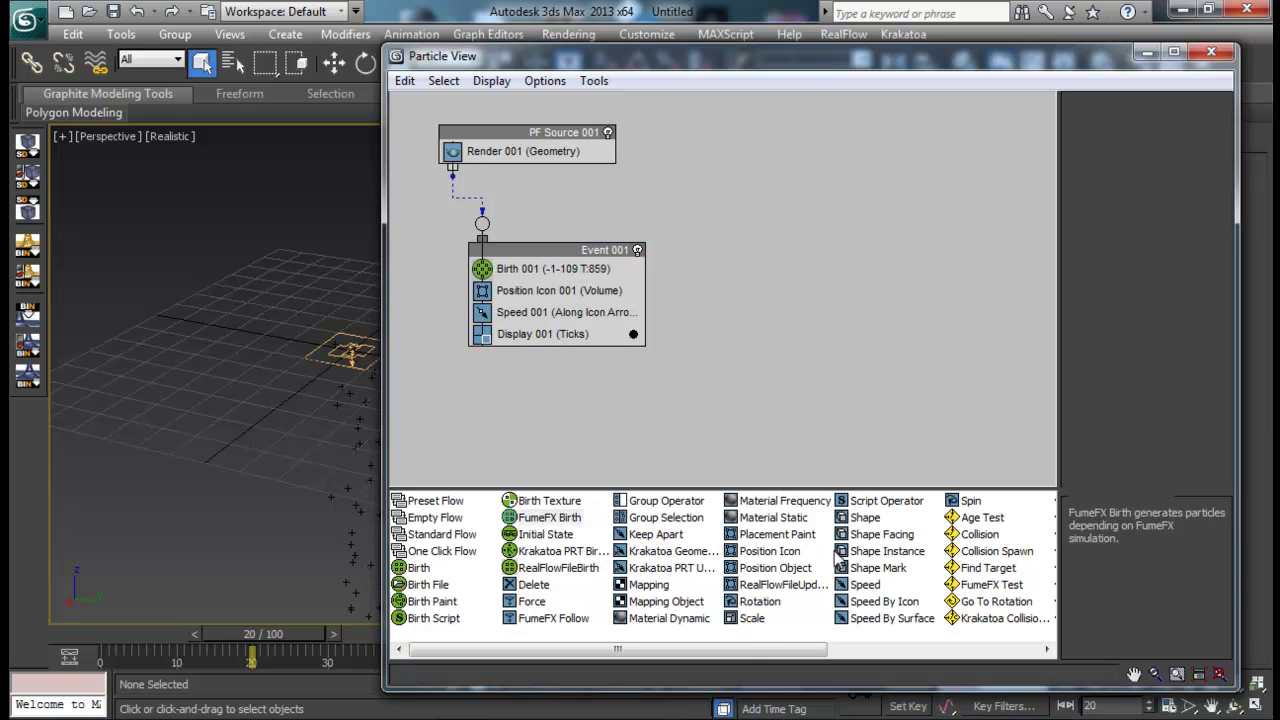
left_click_drag(746, 648, 676, 658)
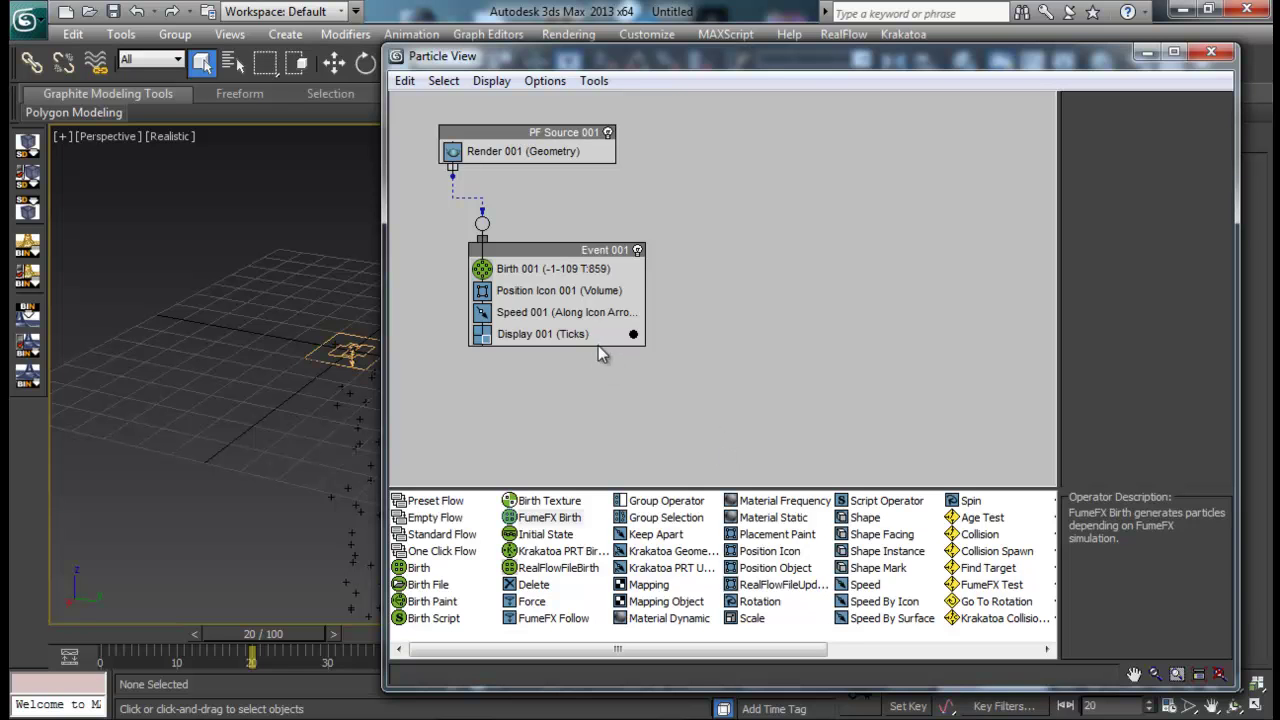
left_click_drag(575, 652, 785, 652)
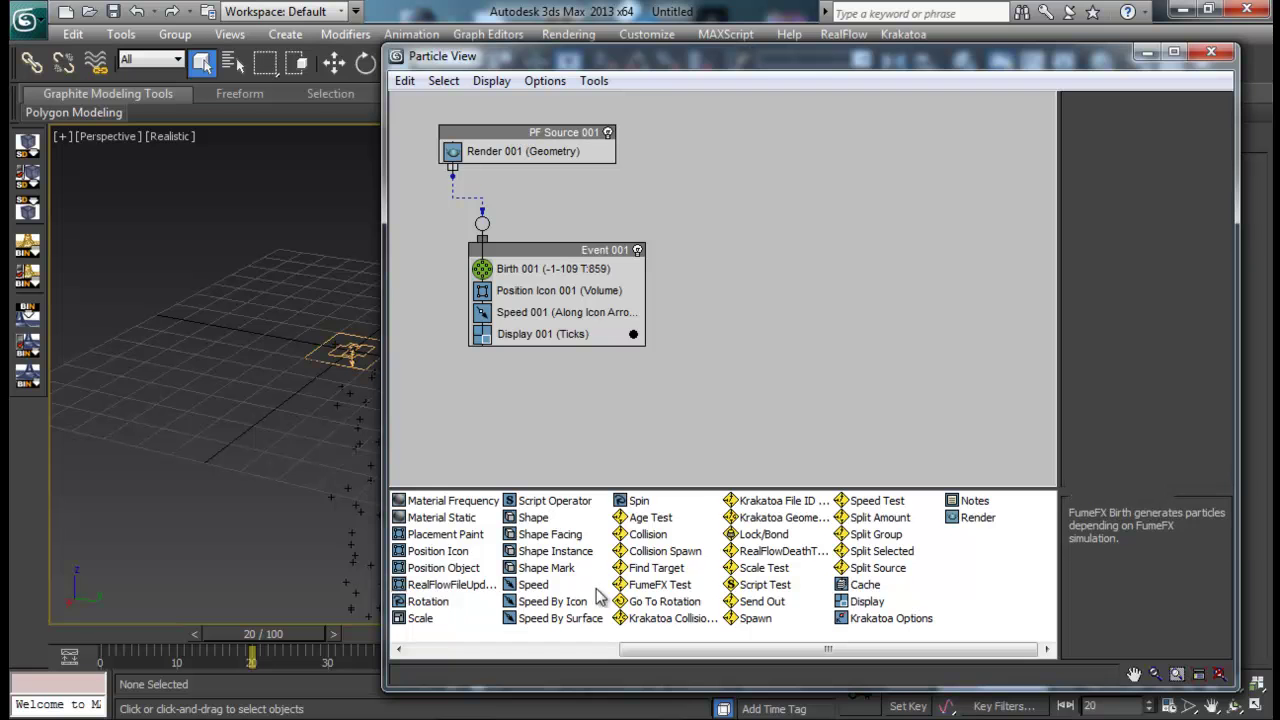
left_click_drag(720, 652, 458, 660)
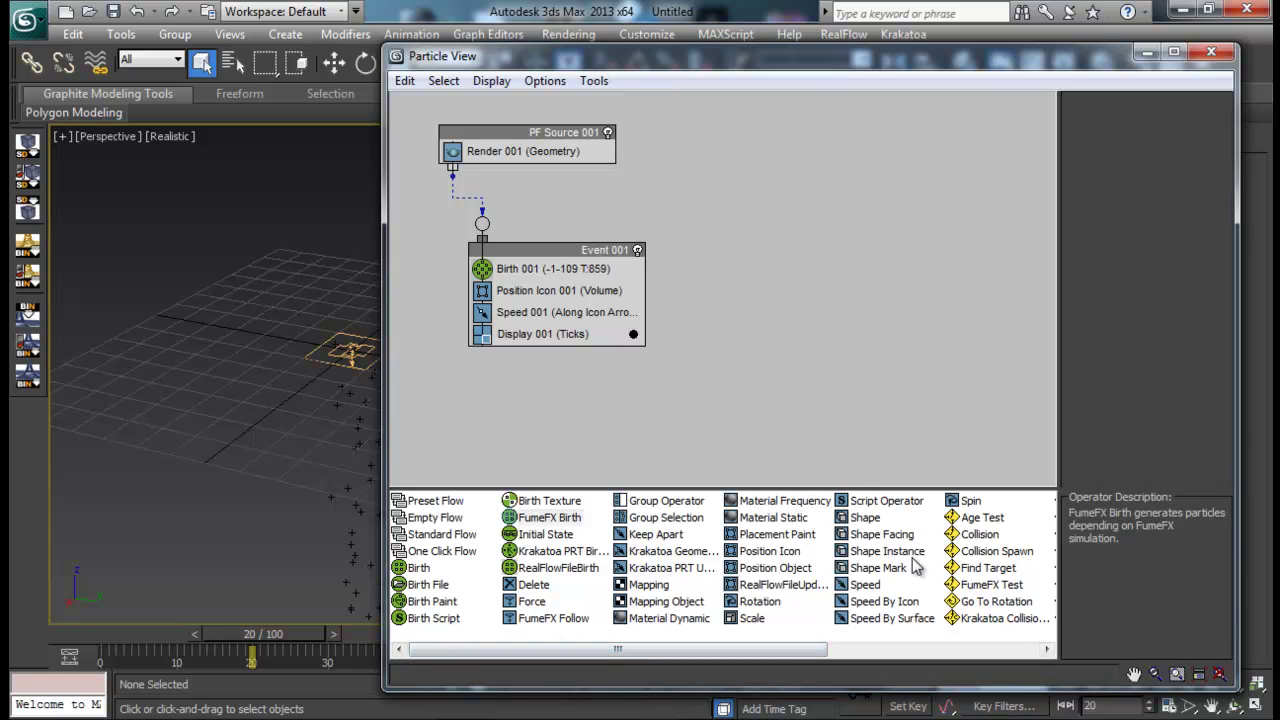
mouse_move(575, 649)
left_mouse_down()
mouse_move(715, 649)
mouse_move(577, 650)
left_mouse_up()
left_click_drag(715, 64, 675, 80)
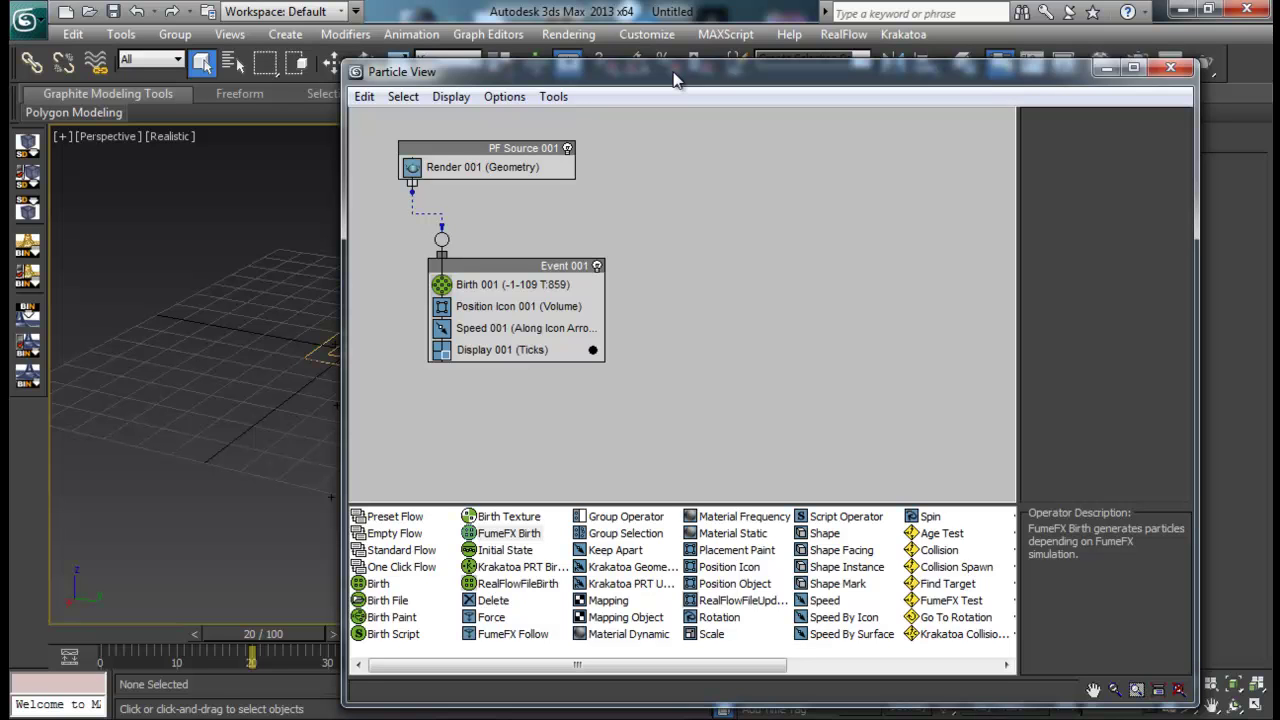
Select the whole flow, including PF Source 001, Event 001 and the wire between them.
left_click_drag(640, 142, 409, 345)
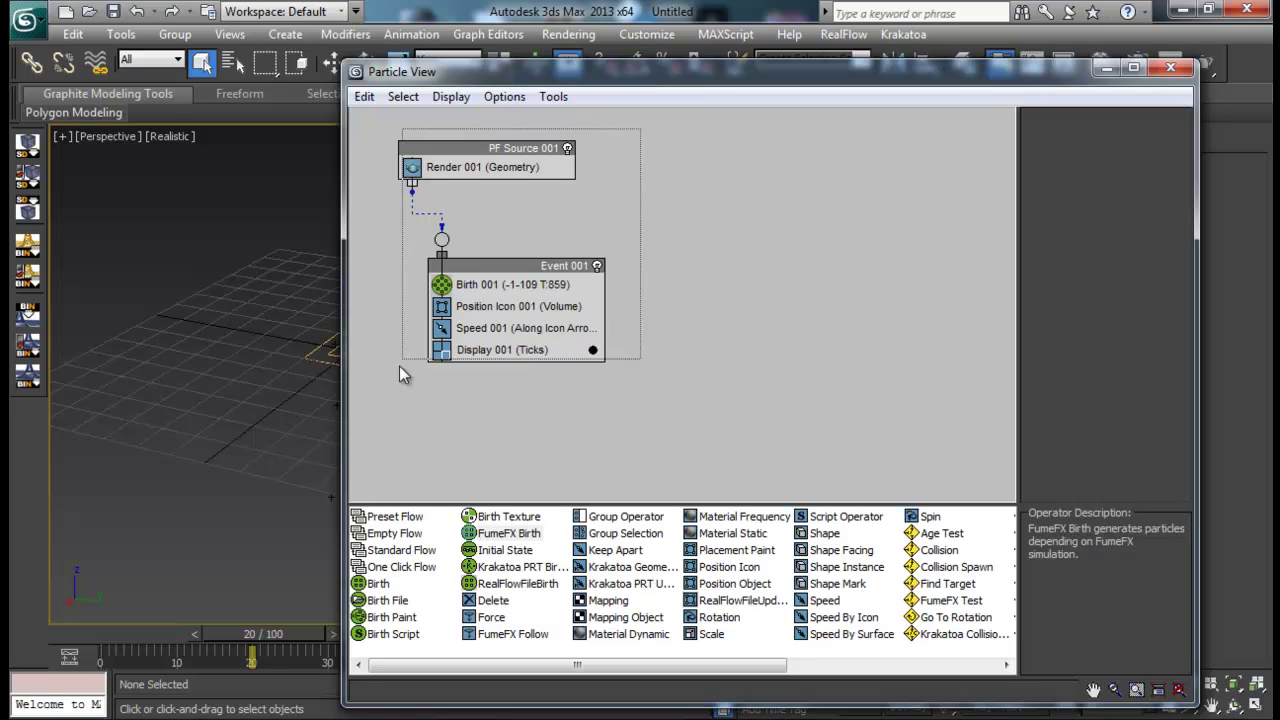
left_click(778, 208)
left_click_drag(688, 128, 350, 445)
left_click_drag(646, 123, 378, 498)
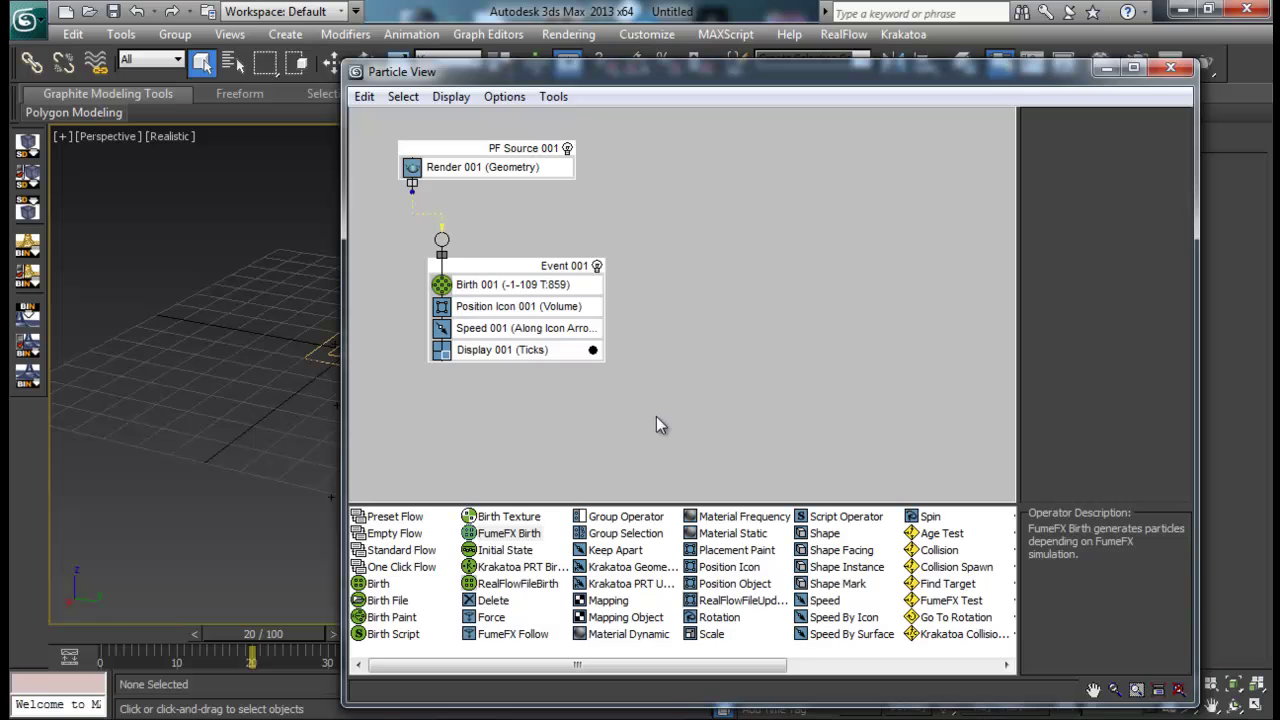
left_click_drag(684, 436, 381, 125)
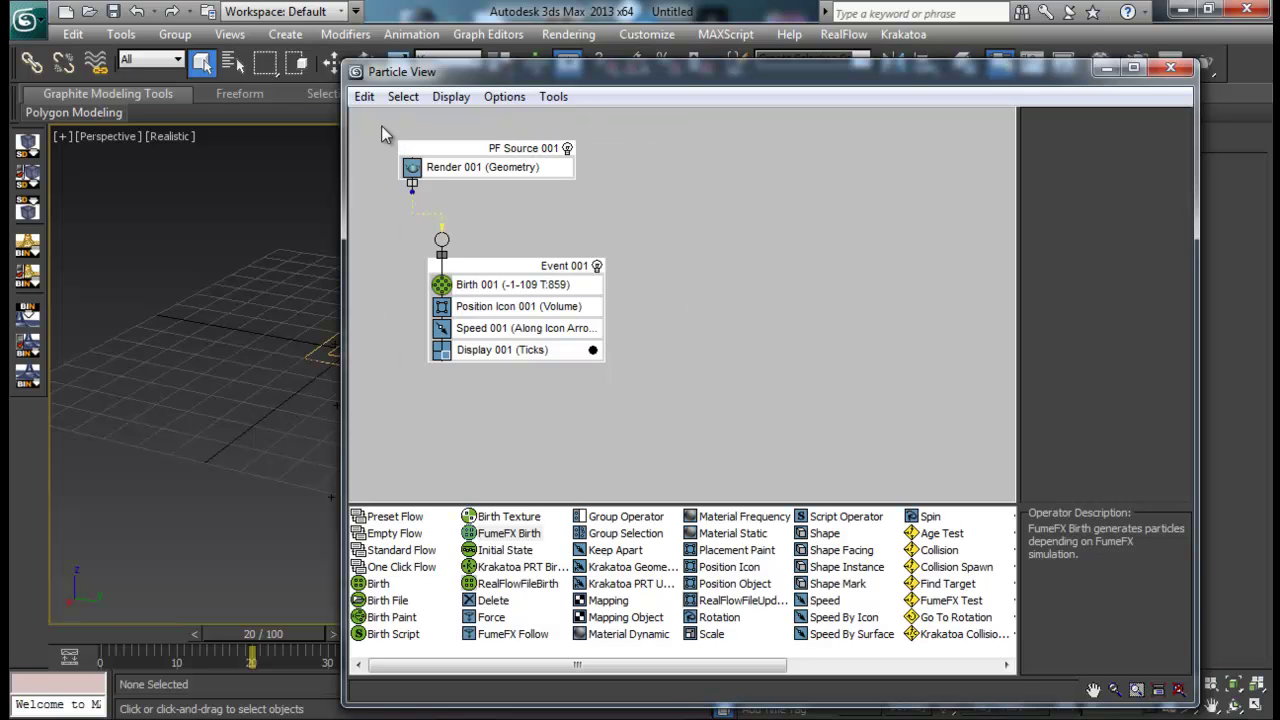